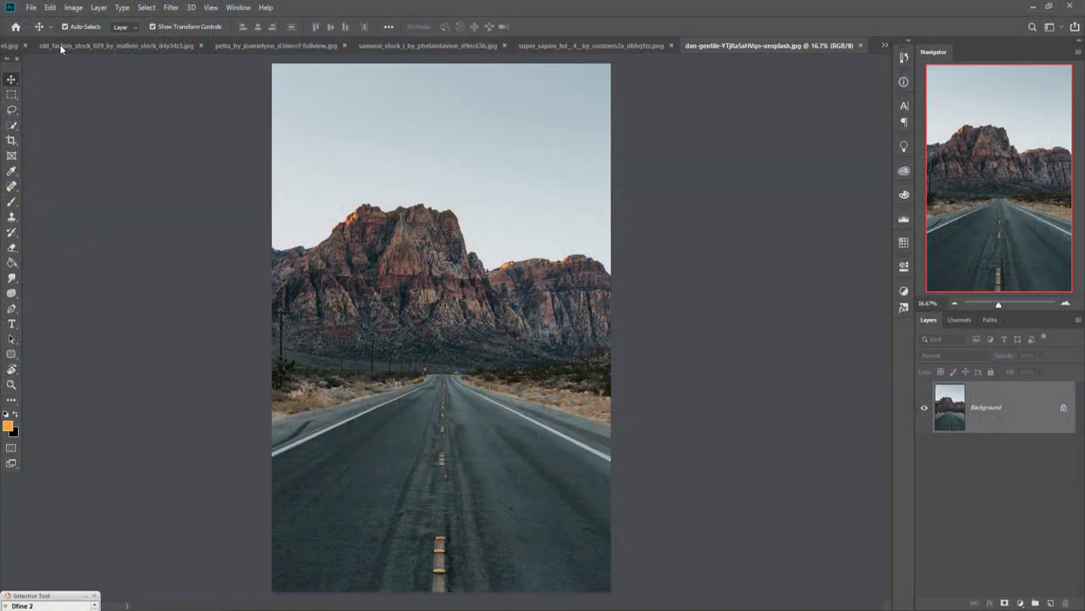
Step: Create a new blank 1280×720 document at 300 ppi from the recent preset
left_click(31, 7)
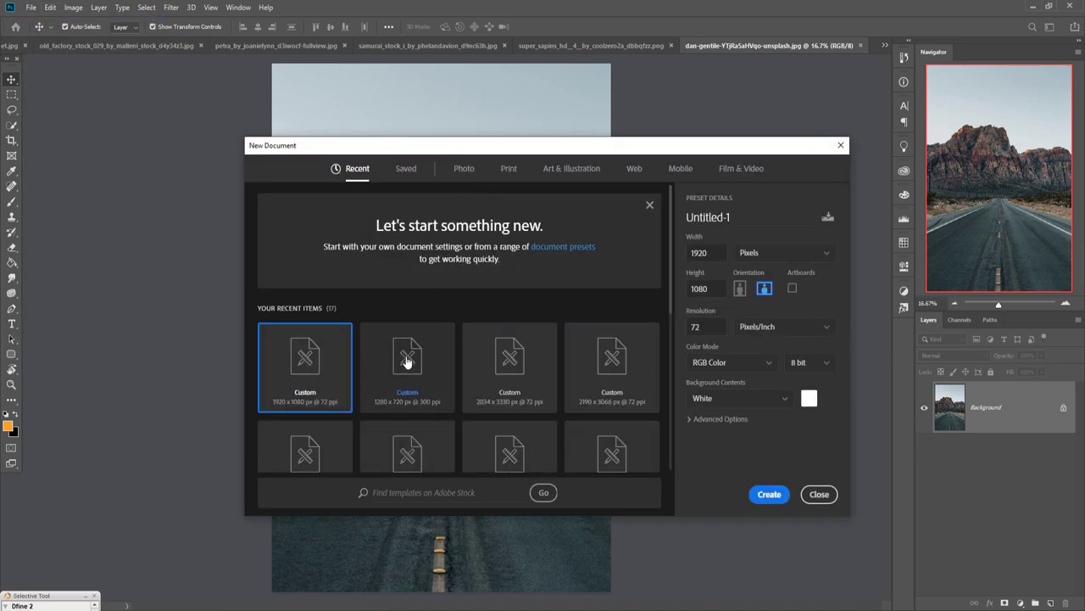
left_click(408, 362)
key("Return")
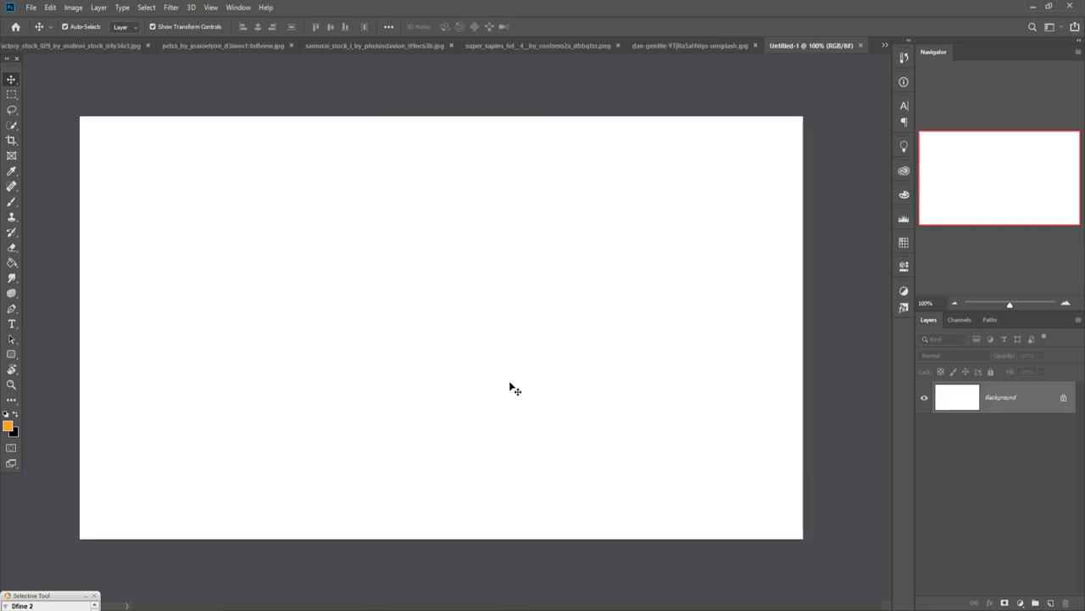
Step: Switch to the a_mountain_peak photo from the open-documents list
left_click(886, 47)
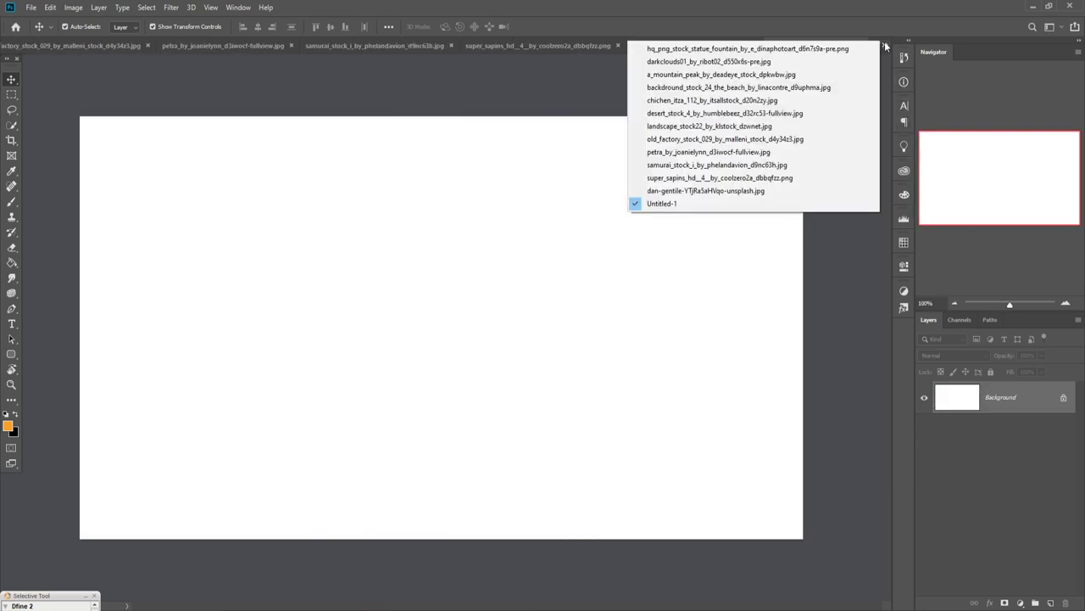
left_click(806, 75)
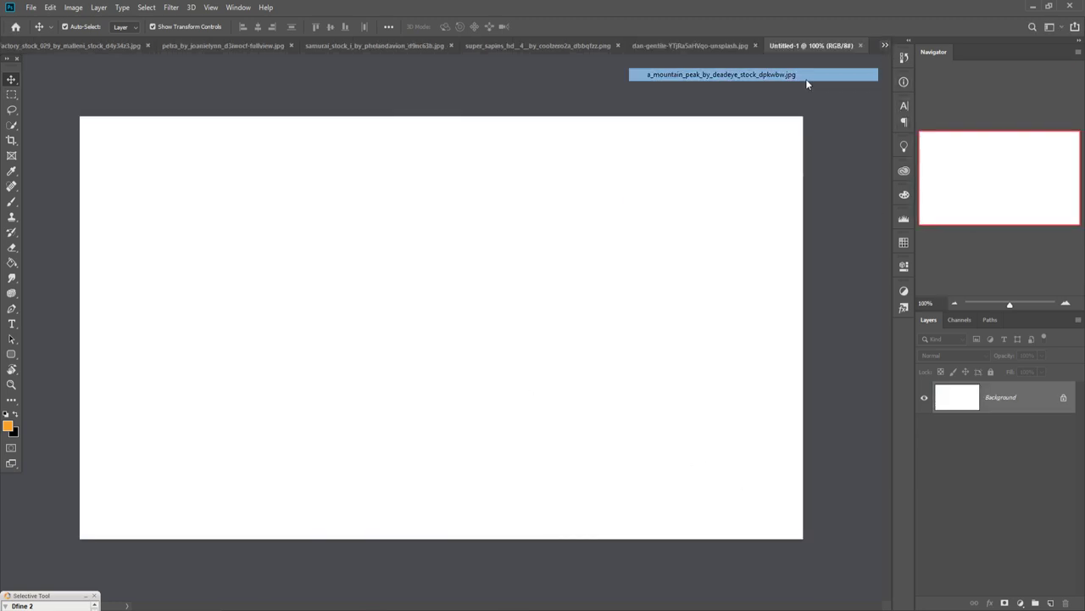
left_click(886, 45)
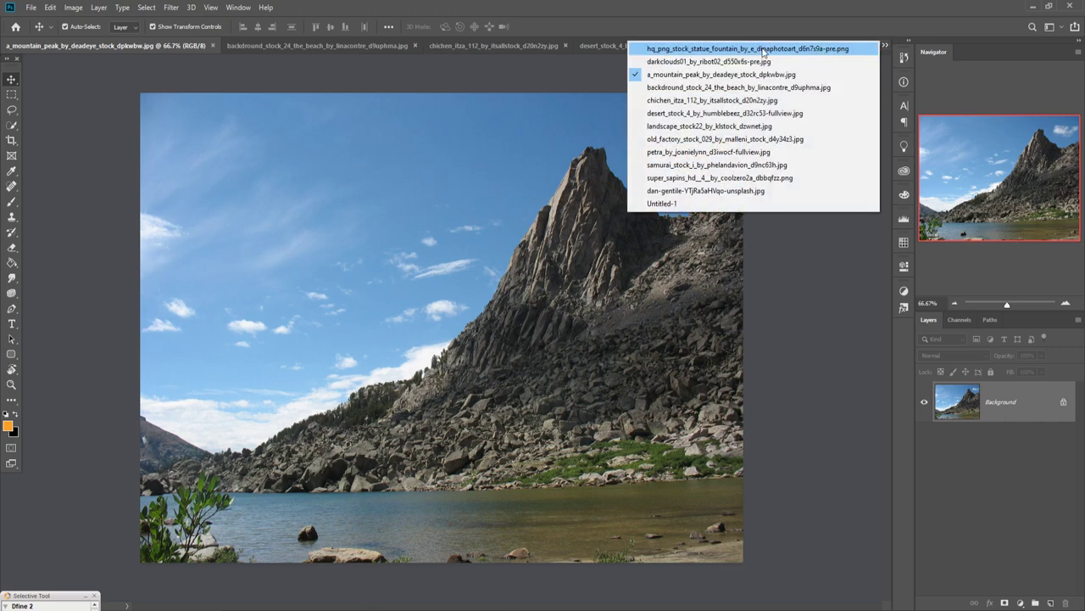
Step: Lasso the stone urn statue and drag it into Untitled-1 as Layer 1
left_click(773, 47)
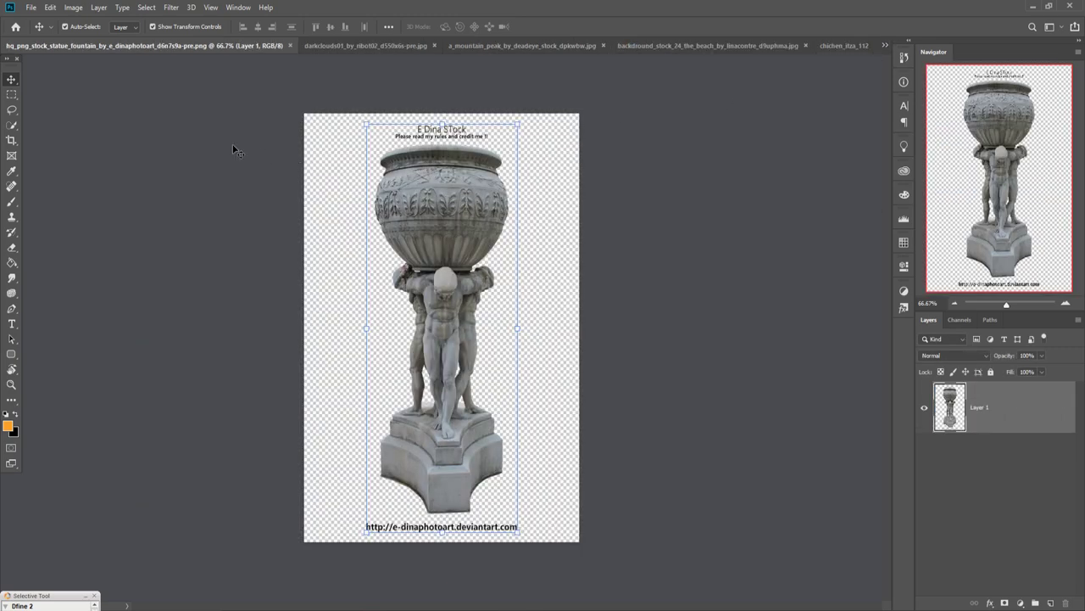
left_click(13, 109)
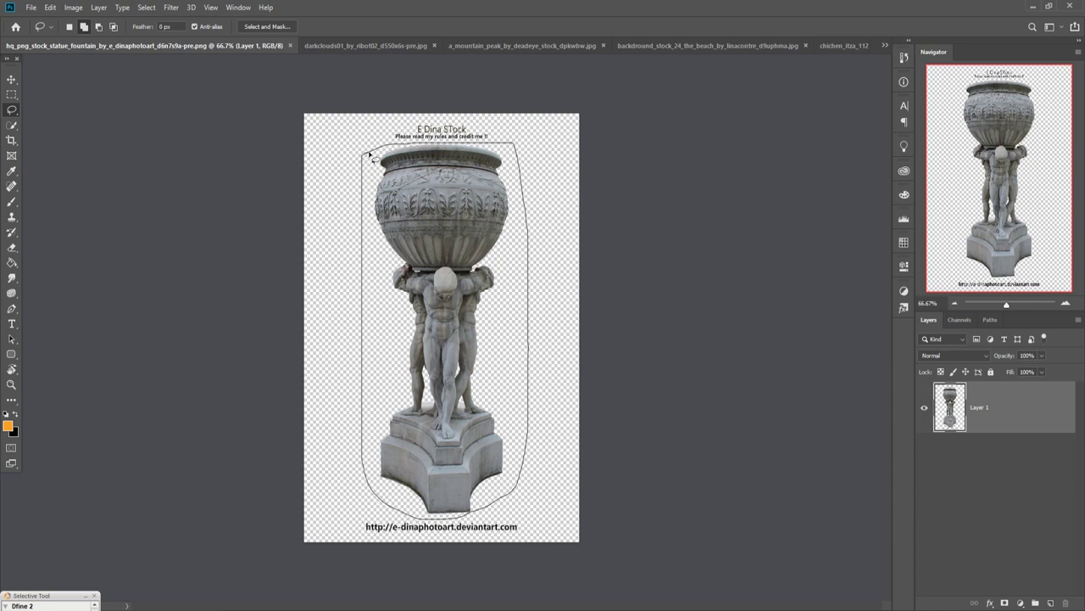
left_click_drag(370, 155, 373, 158)
key("v")
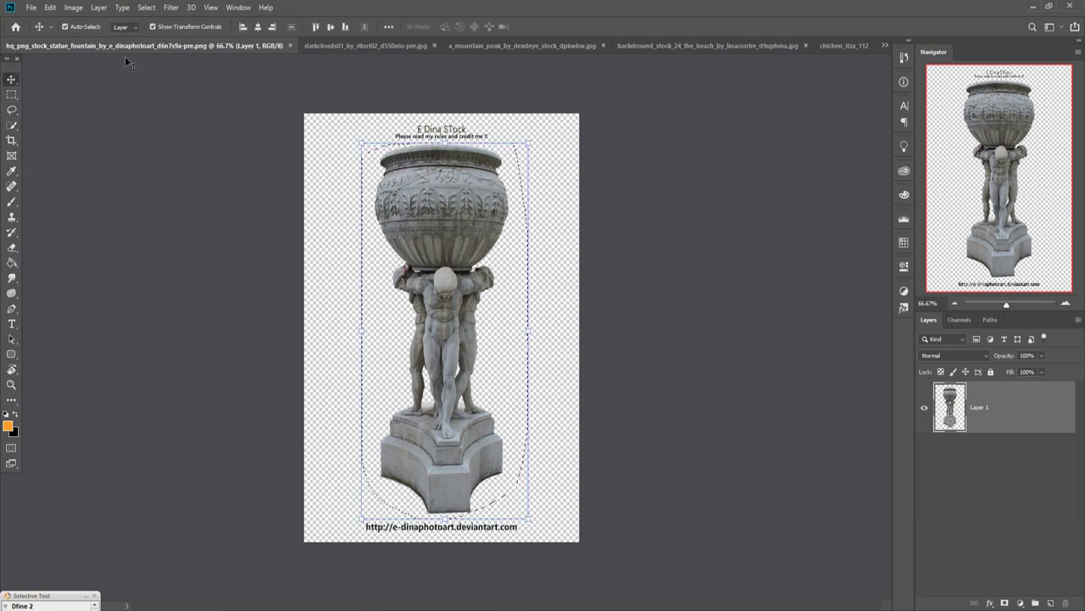
left_click_drag(127, 46, 617, 131)
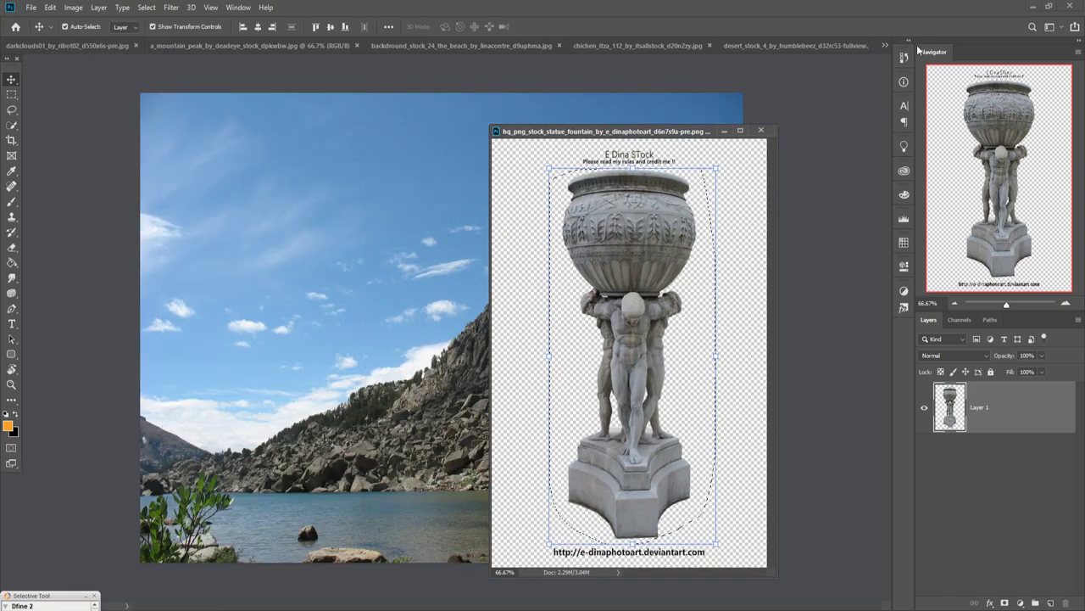
left_click(886, 44)
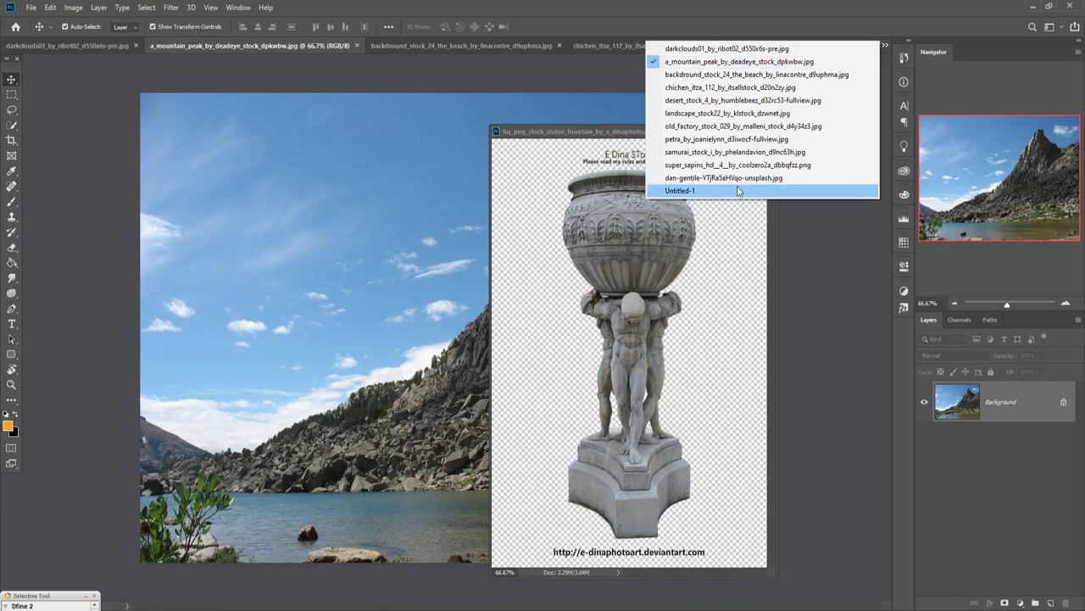
left_click(737, 191)
left_click_drag(627, 136, 745, 137)
mouse_move(745, 212)
left_mouse_down()
mouse_move(725, 246)
mouse_move(514, 238)
left_mouse_up()
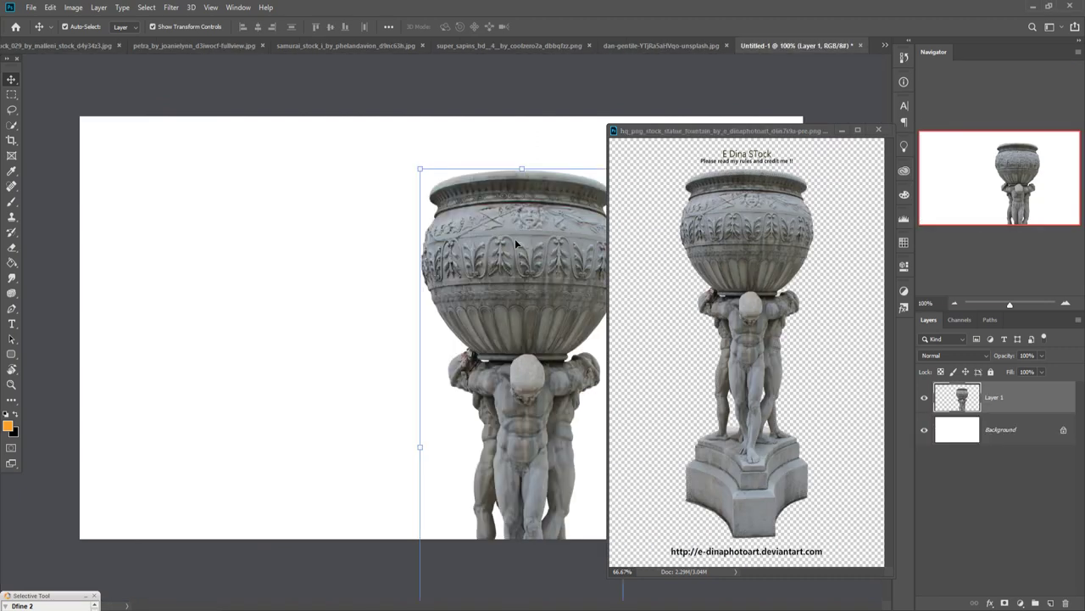
left_click(842, 130)
Step: Scale the statue down to about 33% and centre it on the canvas
left_click_drag(524, 174, 522, 372)
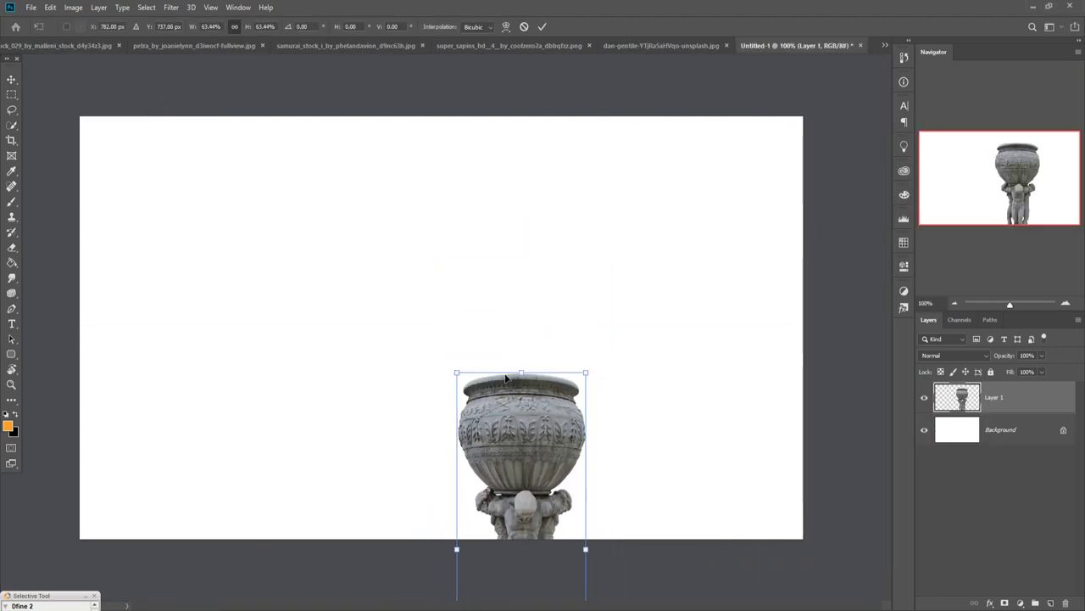
left_click_drag(513, 431, 439, 220)
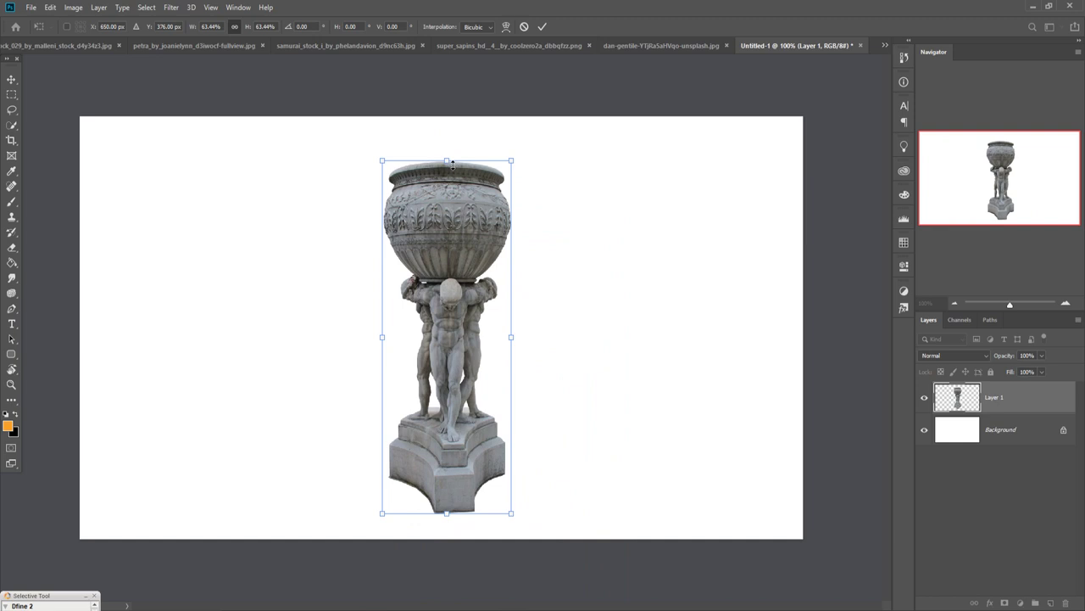
mouse_move(453, 164)
left_mouse_down()
mouse_move(452, 351)
mouse_move(452, 302)
left_mouse_up()
mouse_move(448, 240)
left_mouse_down()
mouse_move(449, 294)
mouse_move(445, 254)
left_mouse_up()
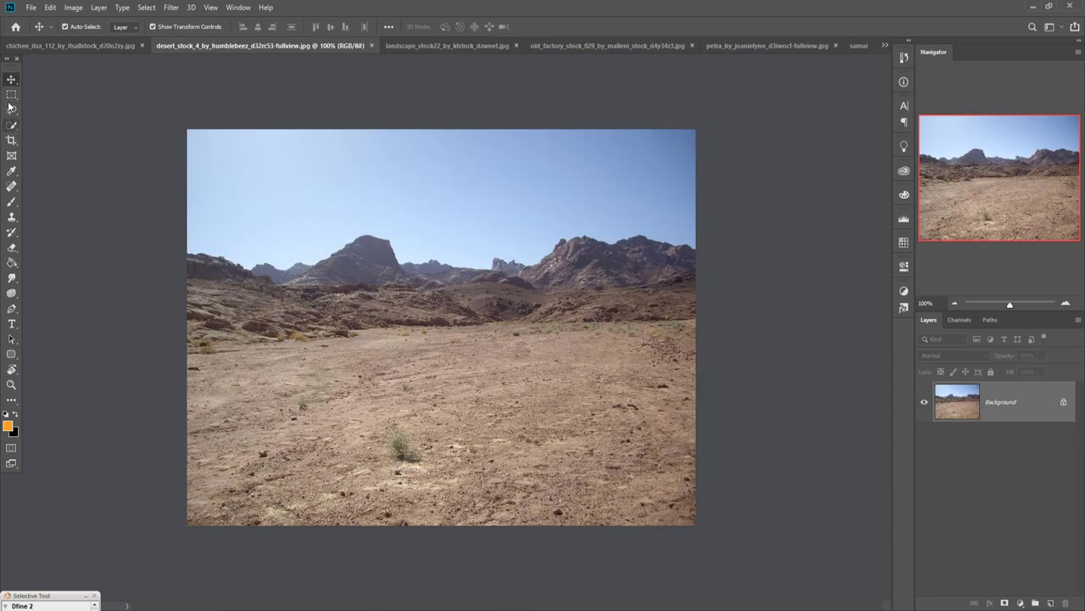
Step: Marquee-select the lower desert ground and copy it into Untitled-1 as Layer 2
left_click(11, 94)
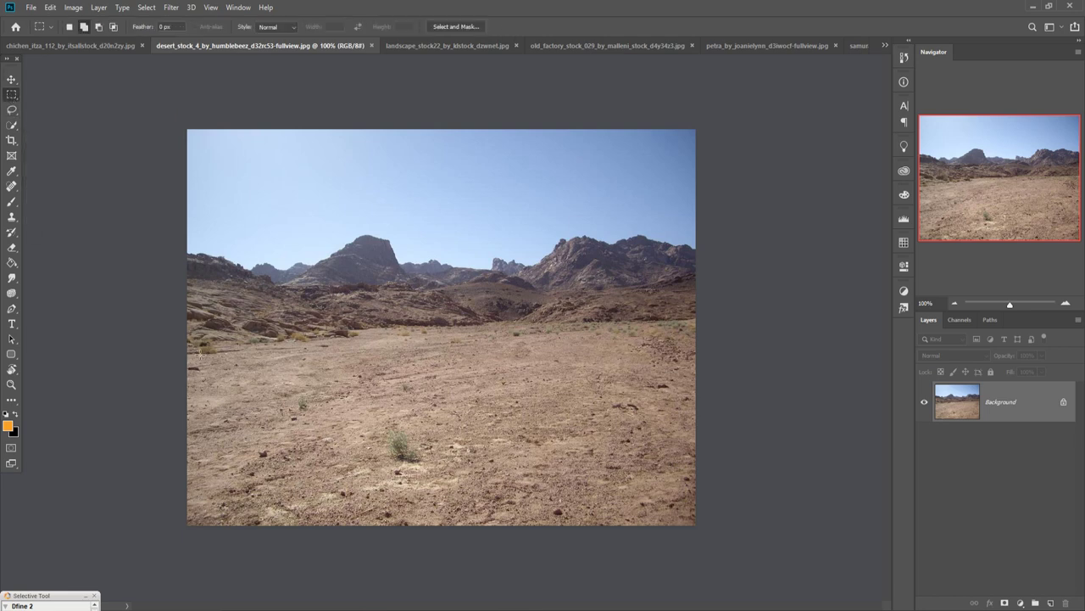
left_click_drag(190, 348, 748, 561)
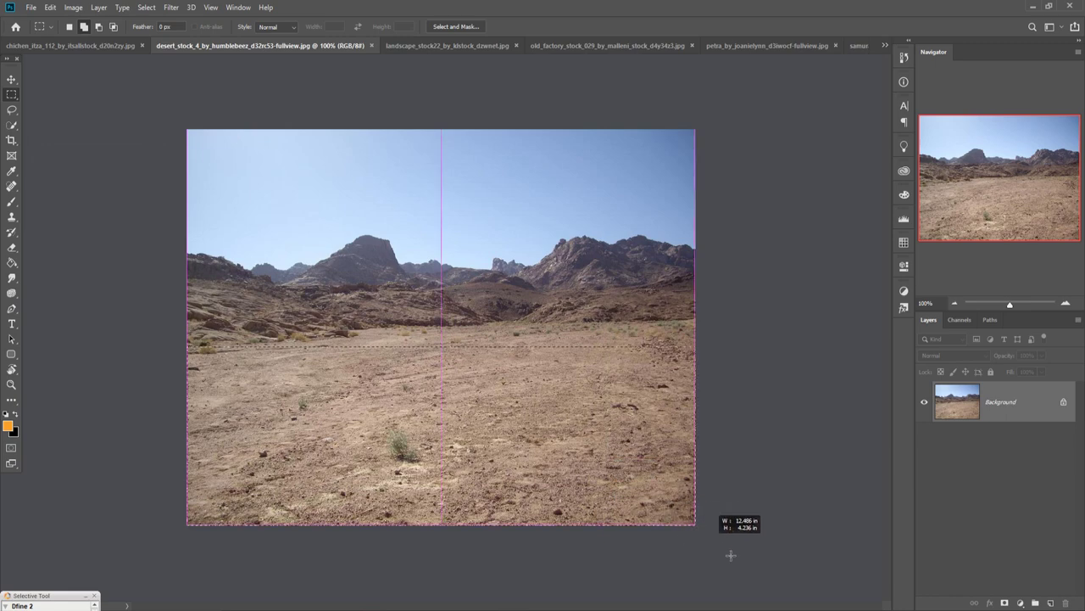
left_click(11, 80)
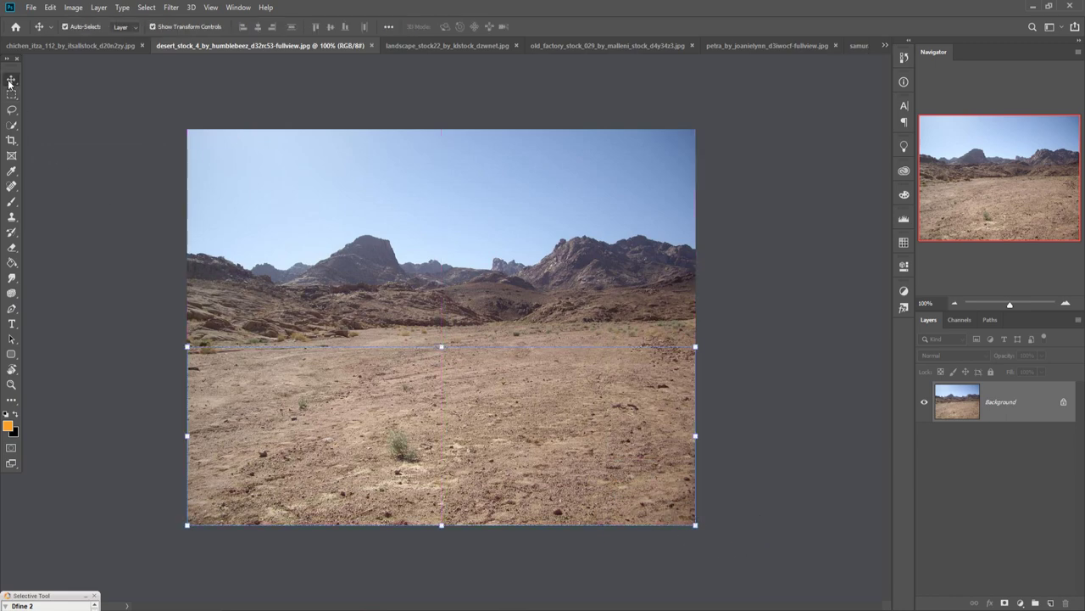
left_click_drag(265, 46, 688, 175)
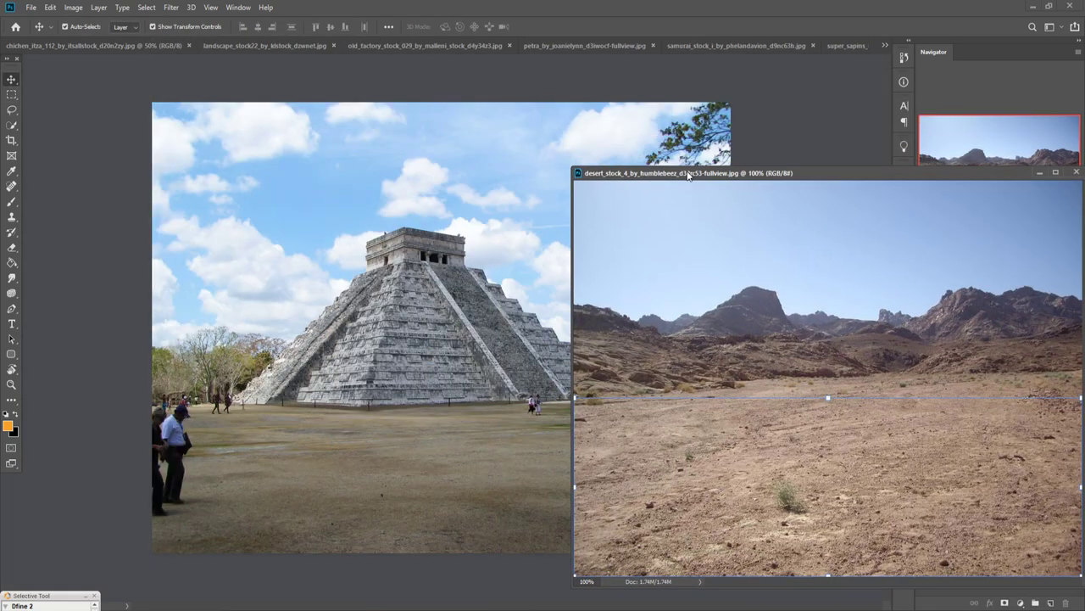
left_click(885, 45)
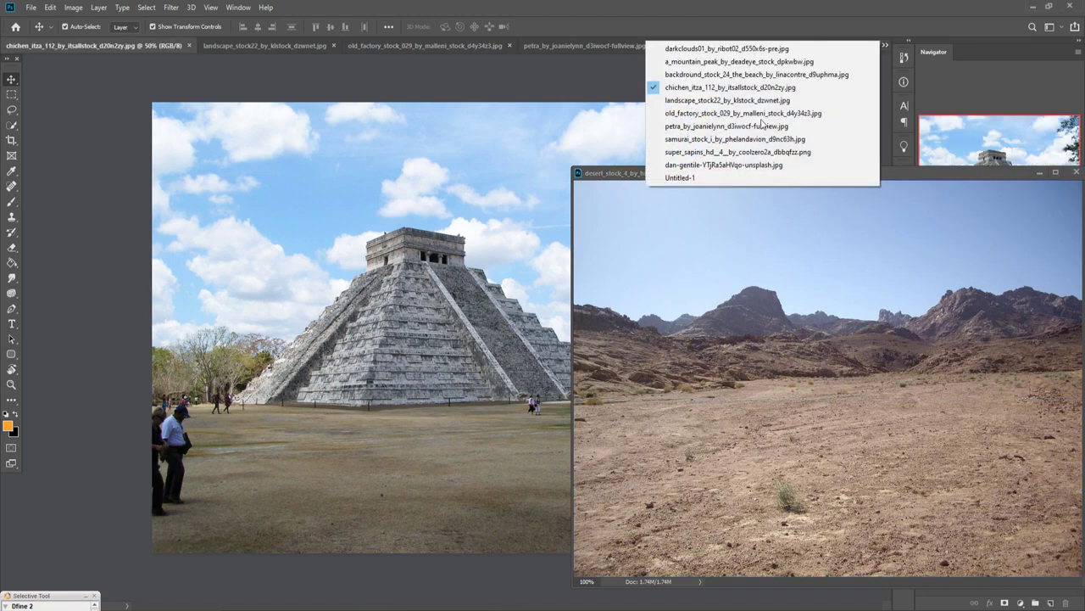
left_click(721, 173)
left_click_drag(806, 460, 523, 473)
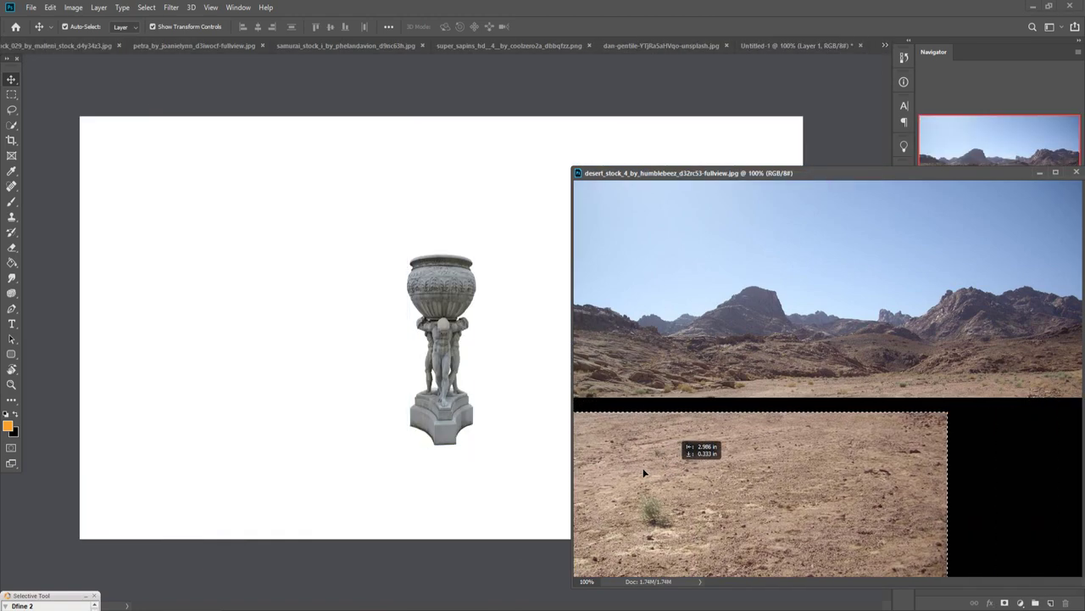
left_click(1041, 173)
left_click_drag(656, 472, 534, 463)
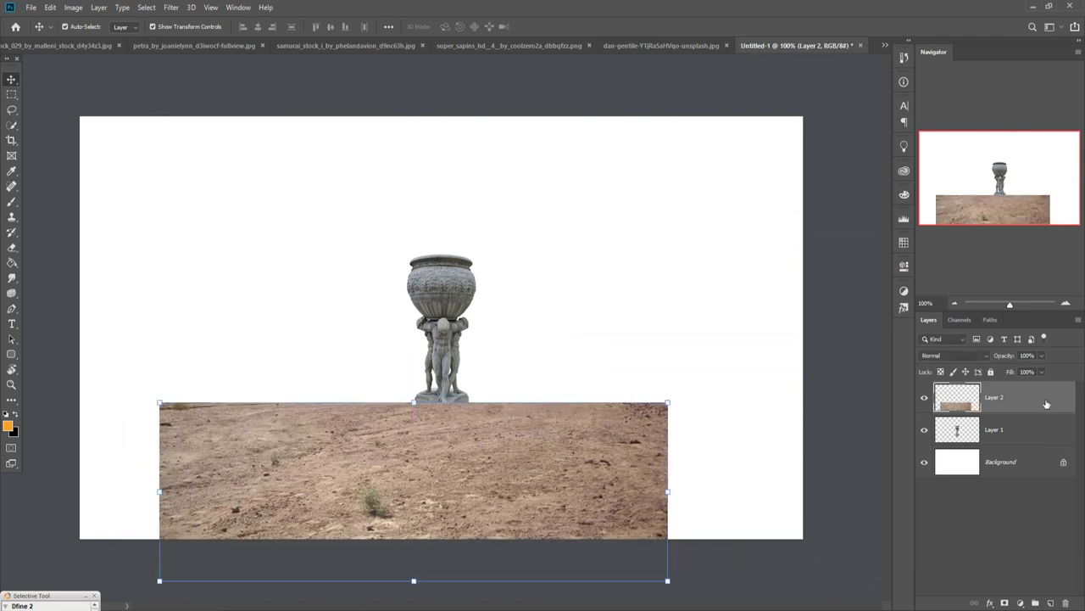
Step: Move Layer 2 below the statue and stretch it to 142.22% across the canvas width
left_click_drag(1043, 410, 1041, 446)
left_click(669, 494)
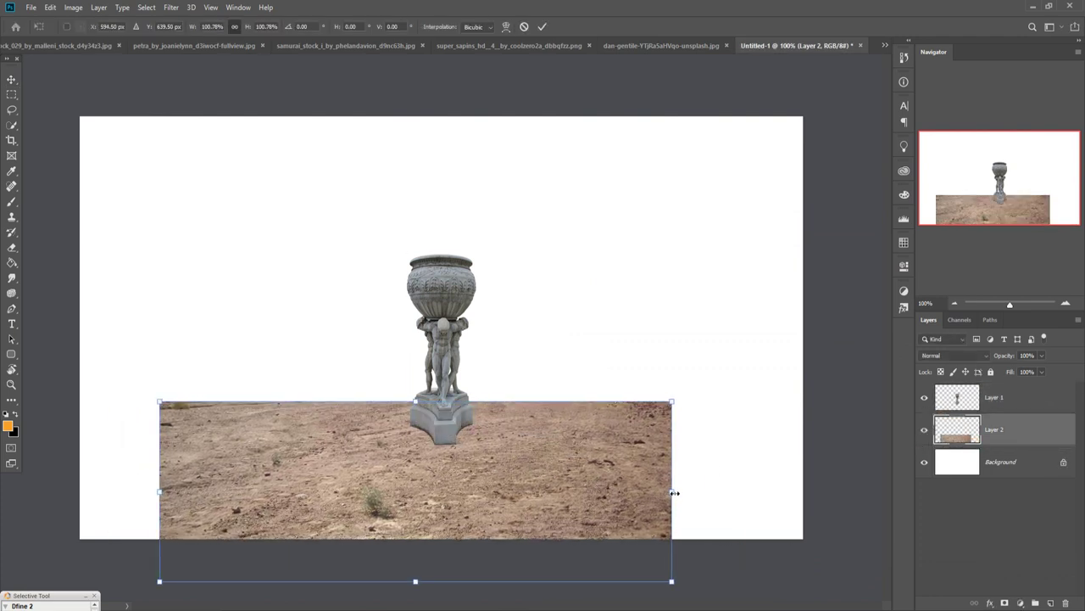
mouse_move(605, 458)
left_mouse_down()
mouse_move(610, 417)
mouse_move(689, 450)
mouse_move(803, 449)
left_mouse_up()
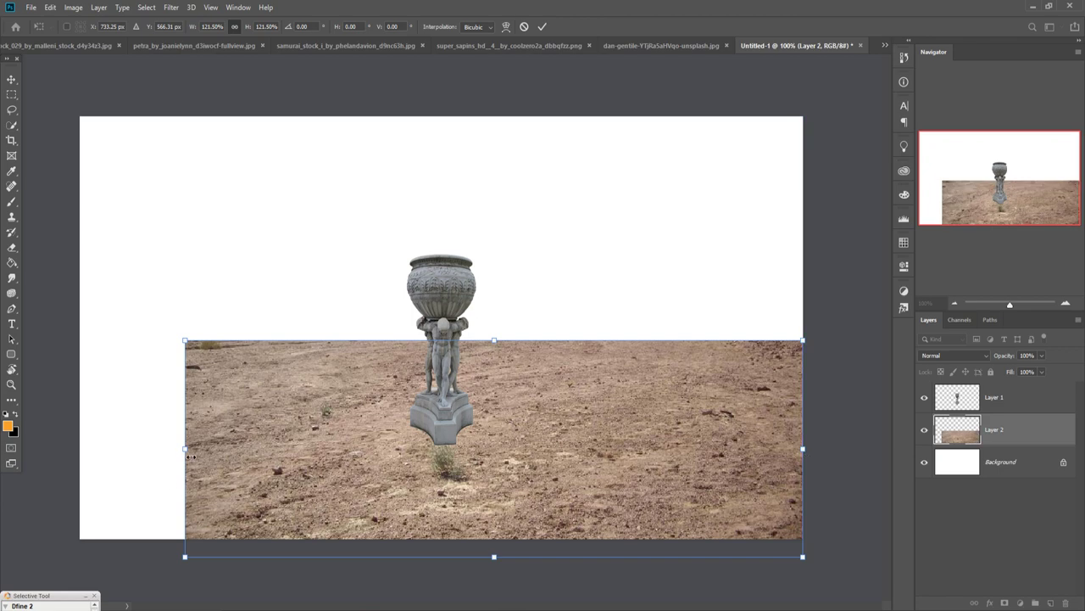
left_click_drag(190, 456, 79, 451)
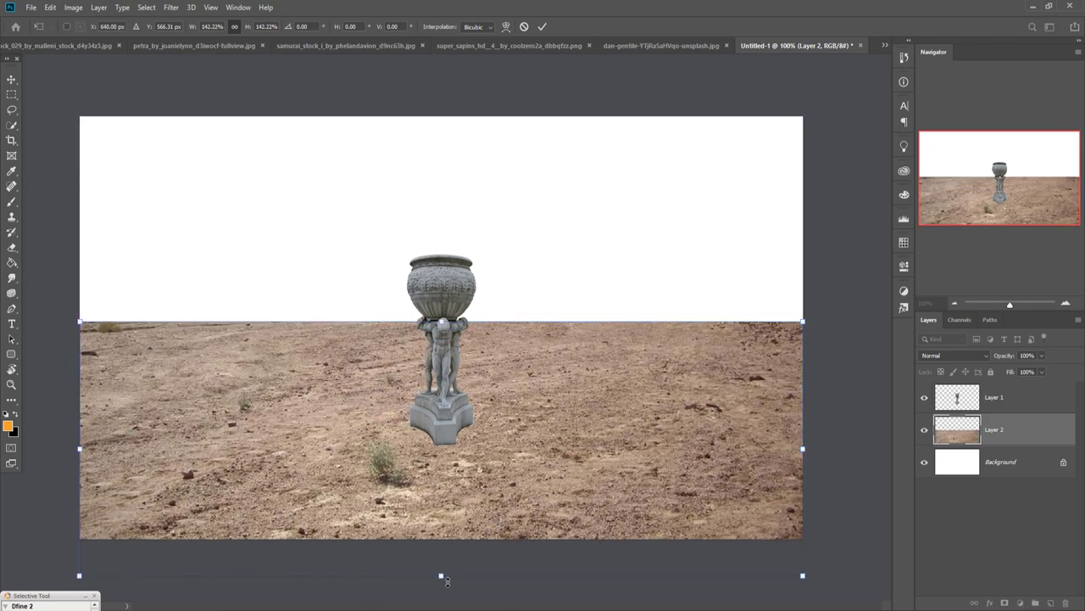
left_click(542, 27)
left_click(885, 45)
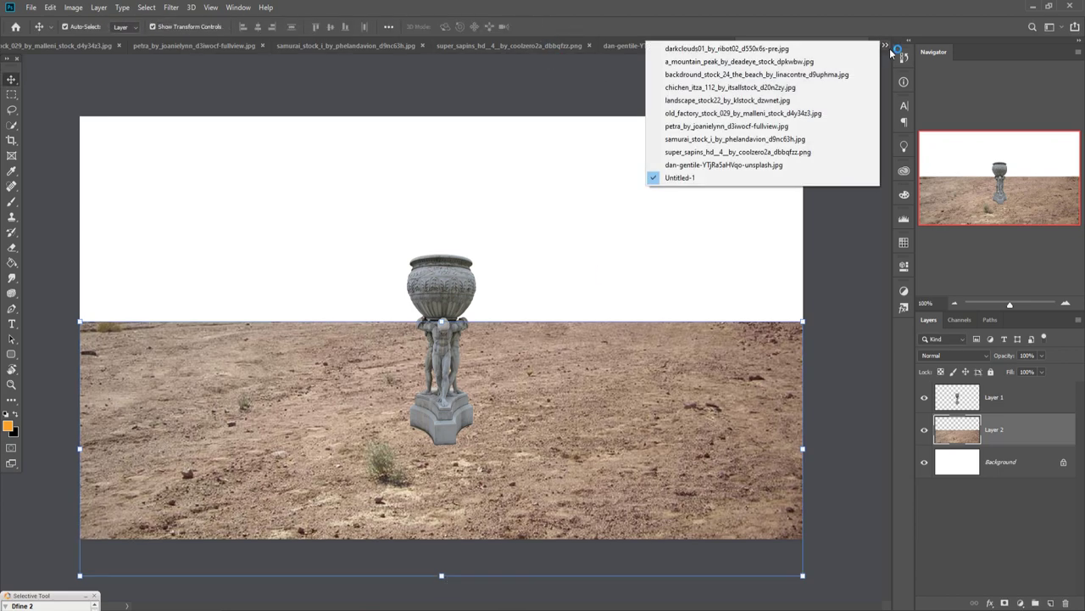
Step: Browse the open documents to reach the old factory photo
left_click(740, 88)
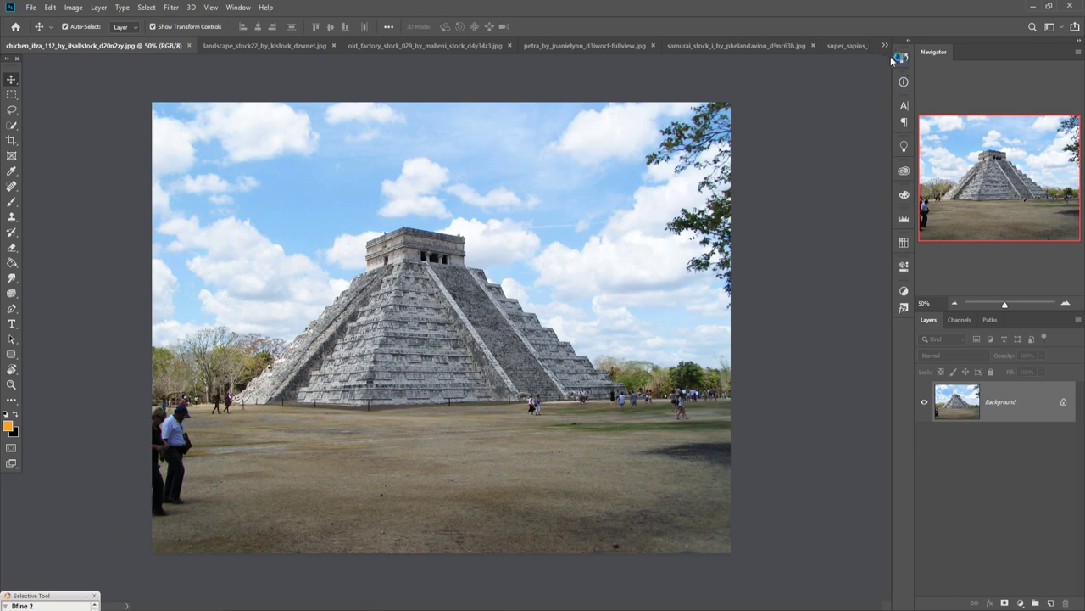
left_click(885, 45)
left_click(744, 101)
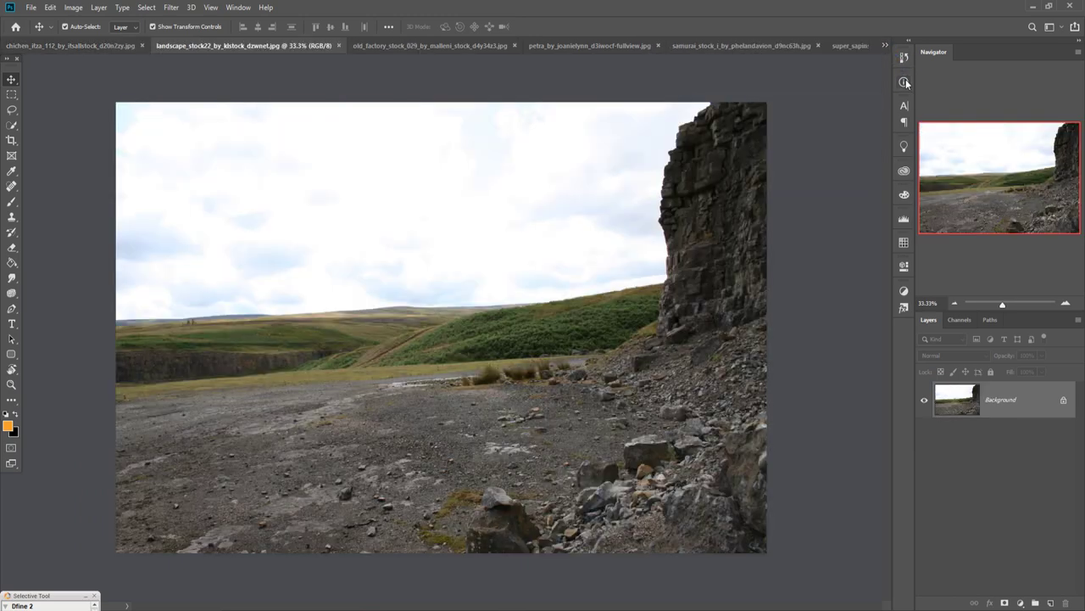
left_click(885, 45)
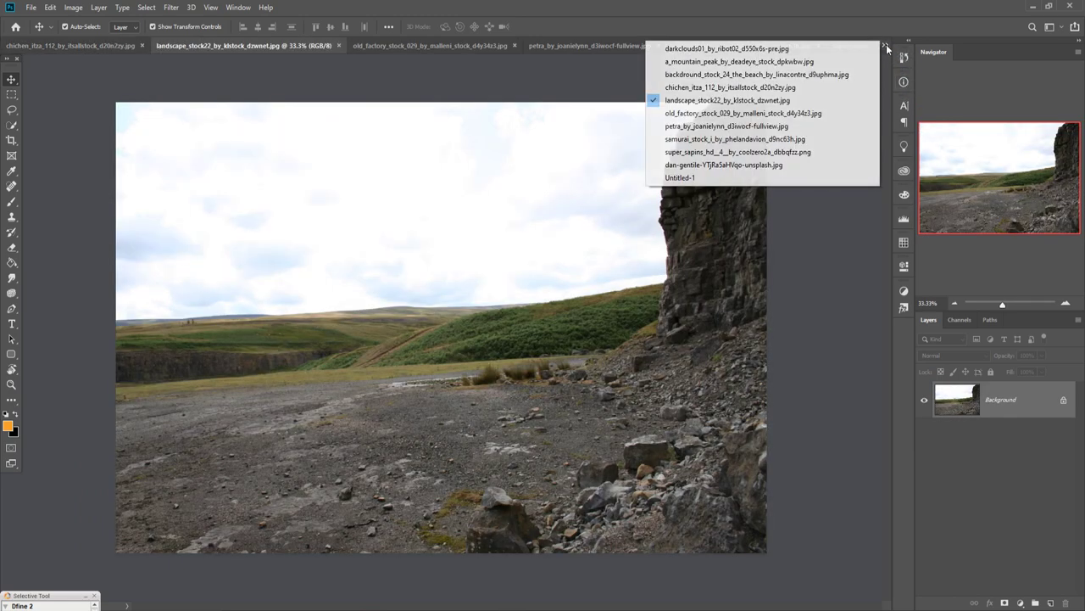
left_click(775, 111)
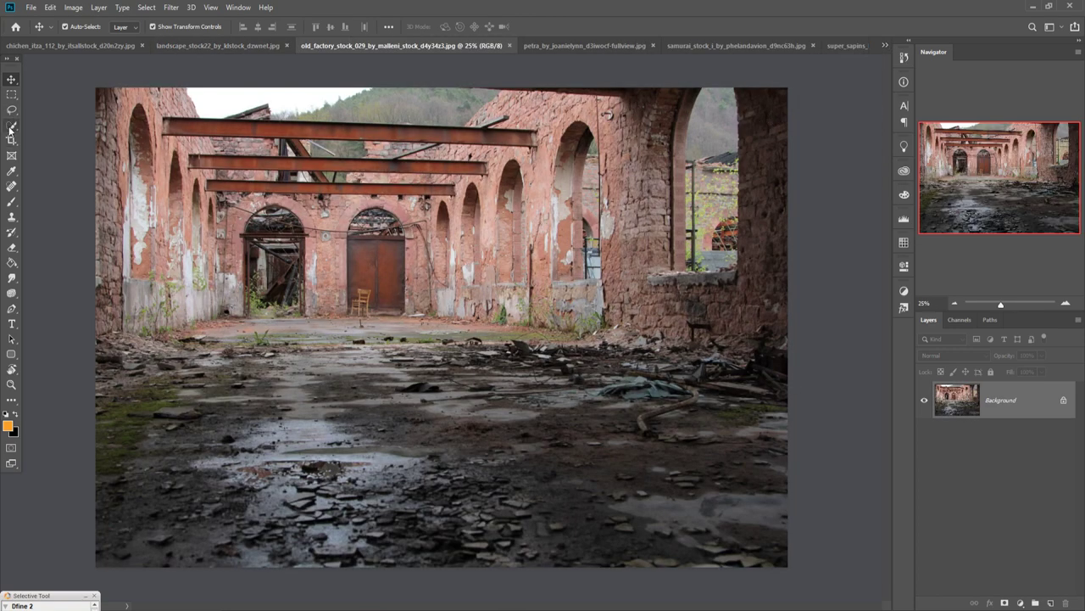
Step: Marquee-select the factory's wet floor and copy it into Untitled-1 as Layer 3
left_click(11, 94)
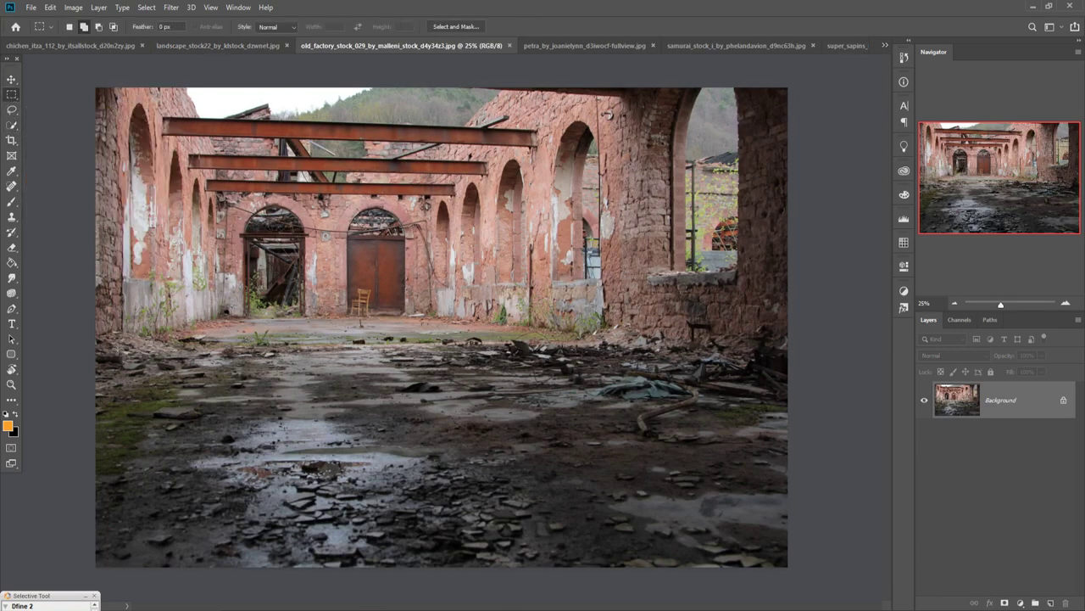
left_click_drag(105, 344, 814, 577)
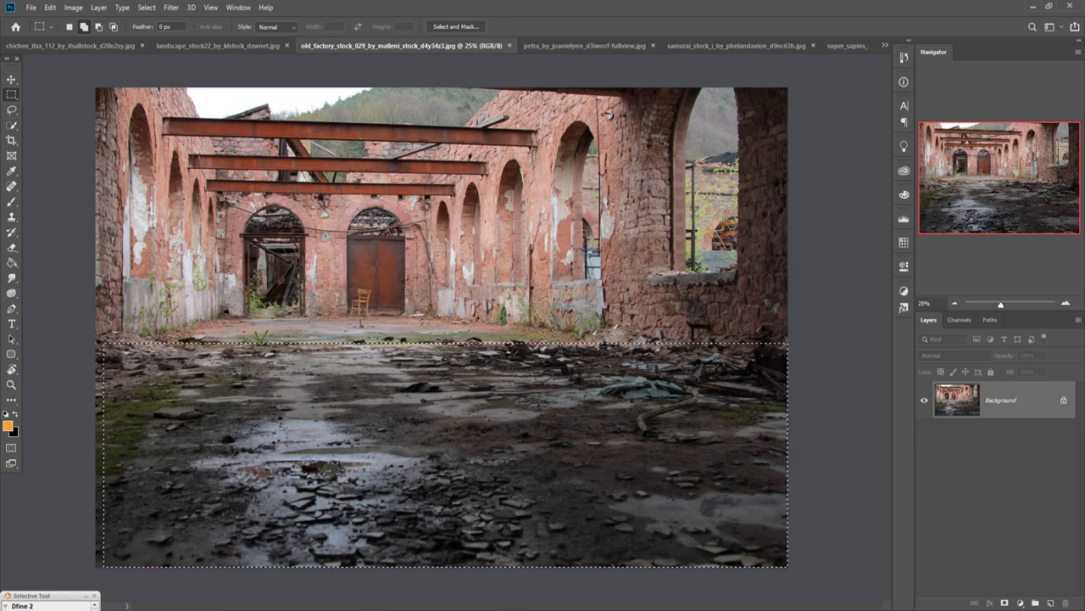
key("v")
mouse_move(379, 45)
left_mouse_down()
mouse_move(382, 76)
mouse_move(573, 128)
left_mouse_up()
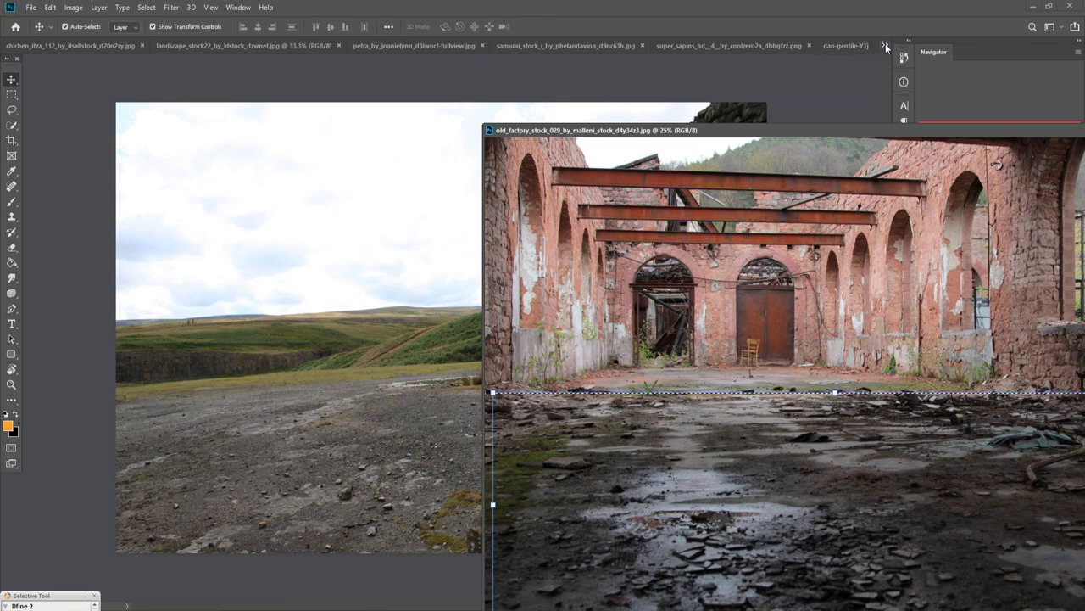
left_click(885, 45)
left_click(704, 165)
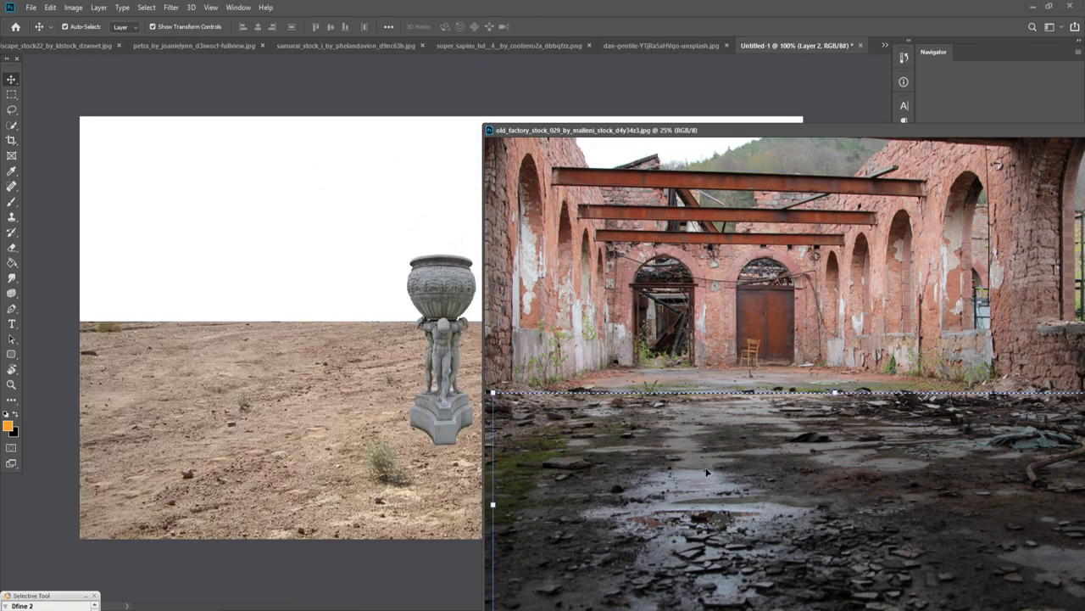
left_click_drag(706, 472, 412, 410)
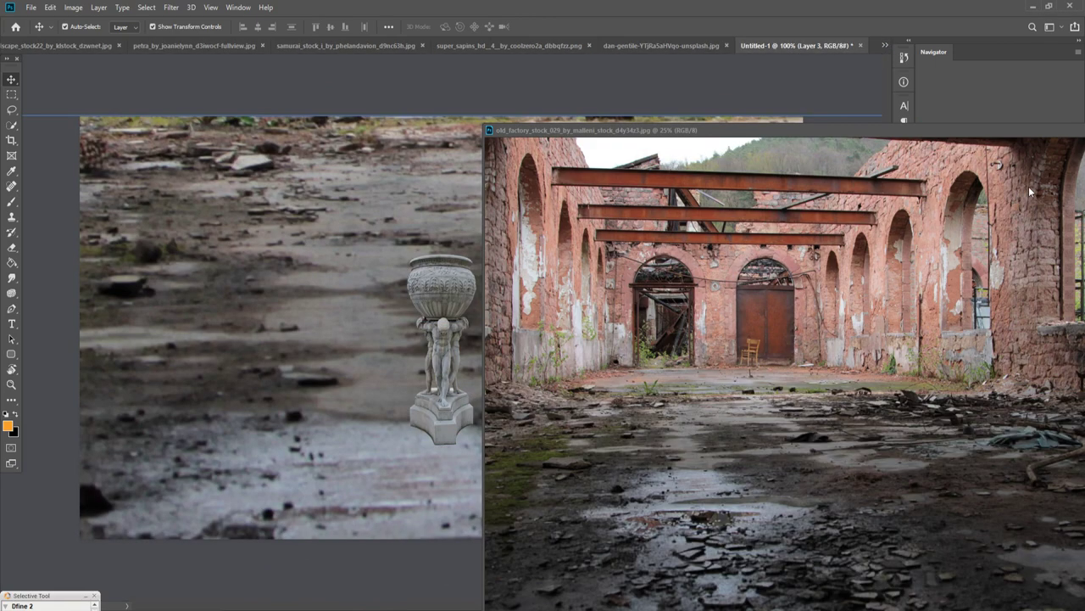
left_click_drag(1034, 135, 579, 198)
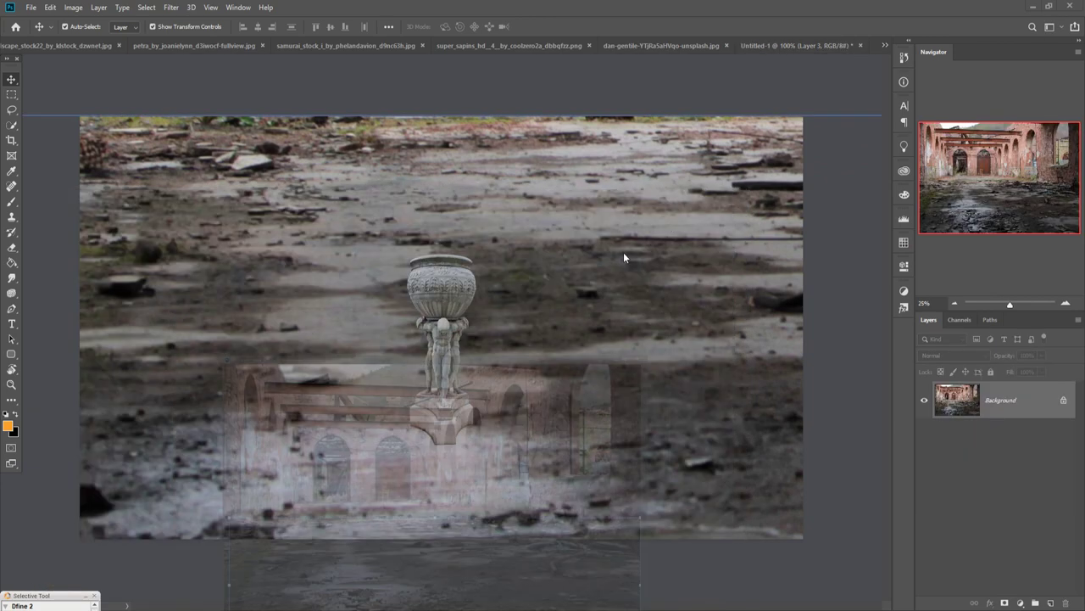
Step: Scale the floor layer to fill the canvas width below the horizon
key("ctrl+t")
mouse_move(617, 119)
left_mouse_down()
mouse_move(355, 253)
mouse_move(354, 218)
left_mouse_up()
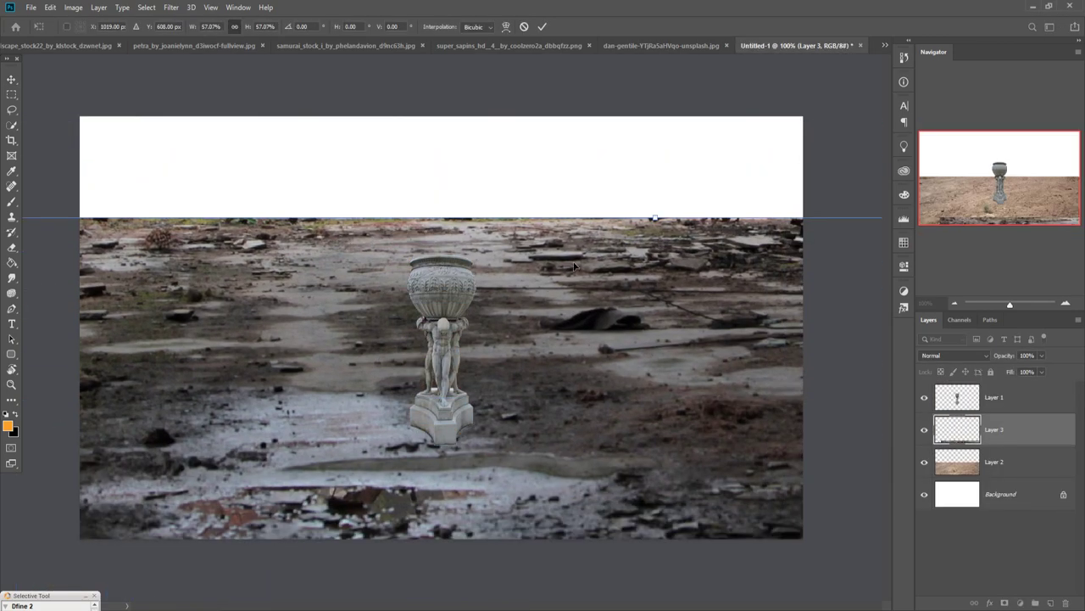
mouse_move(655, 218)
left_mouse_down()
mouse_move(690, 460)
mouse_move(812, 513)
mouse_move(492, 339)
left_mouse_up()
left_click_drag(778, 439, 803, 434)
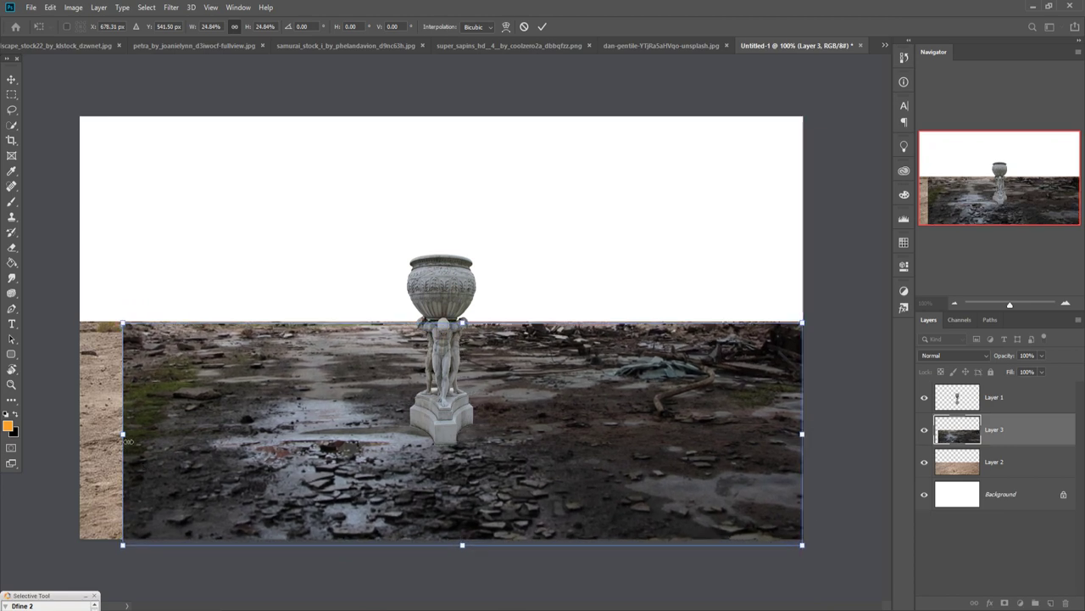
left_click_drag(126, 439, 79, 434)
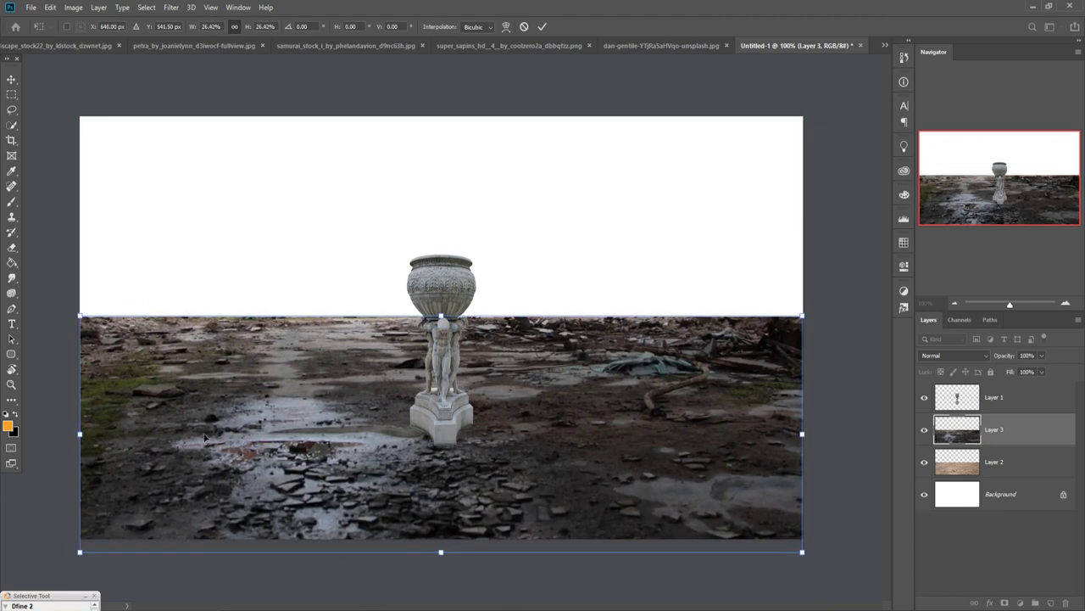
left_click(542, 26)
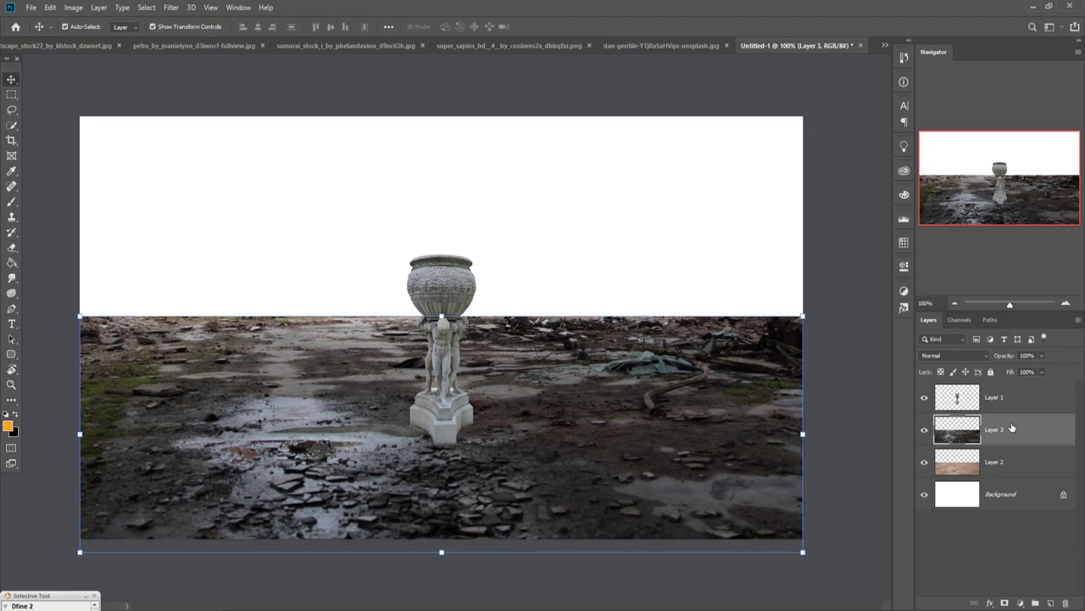
Step: Mask Layer 3 and brush black at low opacity to fade debris into brown earth
left_click(1005, 602)
left_click(11, 202)
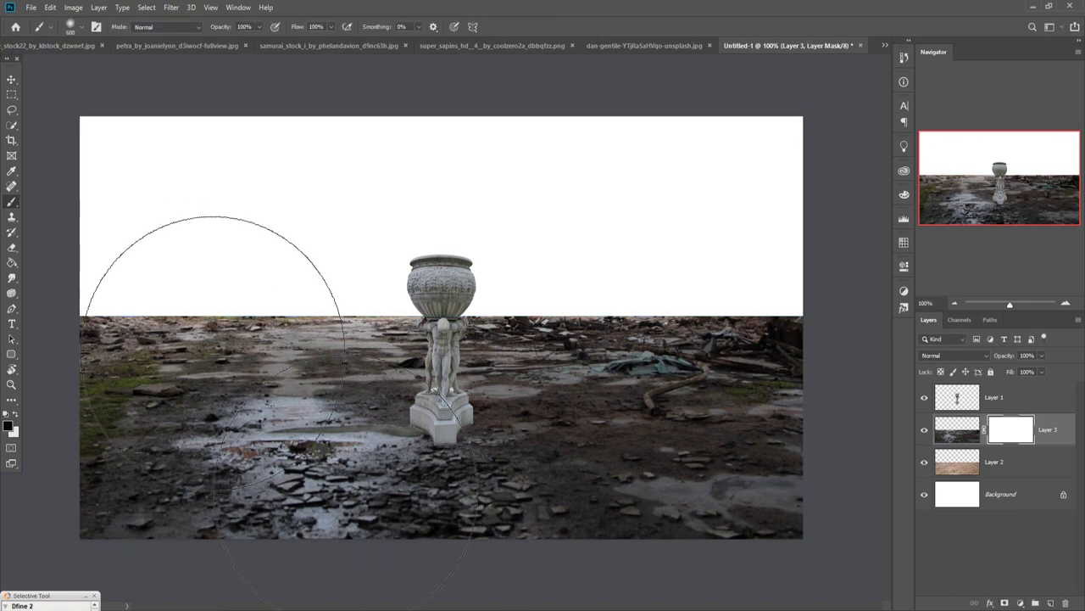
key("bracketleft")
key("bracketleft")
key("bracketleft")
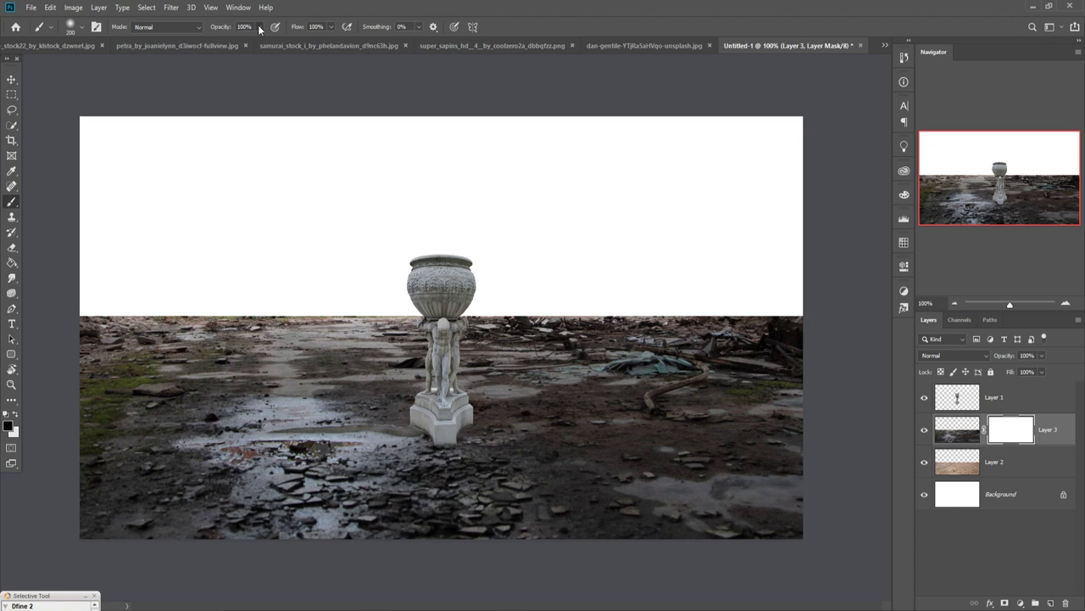
left_click_drag(260, 29, 240, 41)
mouse_move(659, 381)
left_mouse_down()
mouse_move(768, 395)
mouse_move(659, 412)
mouse_move(816, 417)
left_mouse_up()
mouse_move(877, 381)
left_mouse_down()
mouse_move(606, 314)
mouse_move(517, 331)
mouse_move(750, 372)
left_mouse_up()
mouse_move(848, 370)
left_mouse_down()
mouse_move(678, 436)
mouse_move(844, 442)
left_mouse_up()
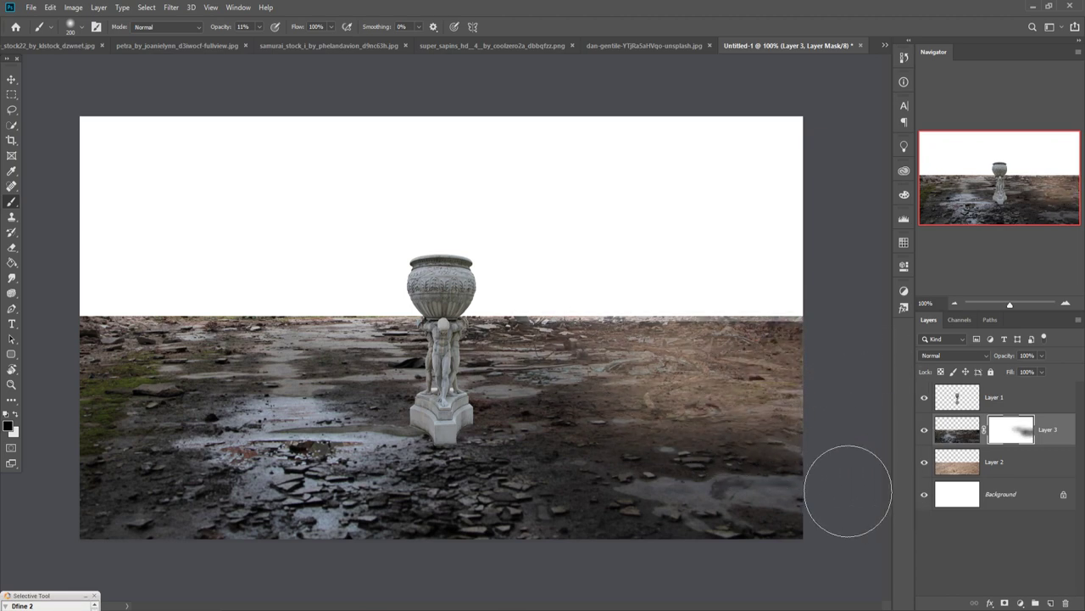
mouse_move(516, 517)
left_mouse_down()
mouse_move(612, 512)
mouse_move(242, 551)
mouse_move(400, 534)
mouse_move(212, 526)
mouse_move(371, 450)
mouse_move(138, 455)
mouse_move(364, 424)
mouse_move(382, 440)
mouse_move(154, 397)
mouse_move(447, 460)
mouse_move(572, 441)
mouse_move(379, 552)
mouse_move(157, 521)
mouse_move(126, 473)
mouse_move(218, 582)
mouse_move(355, 545)
left_mouse_up()
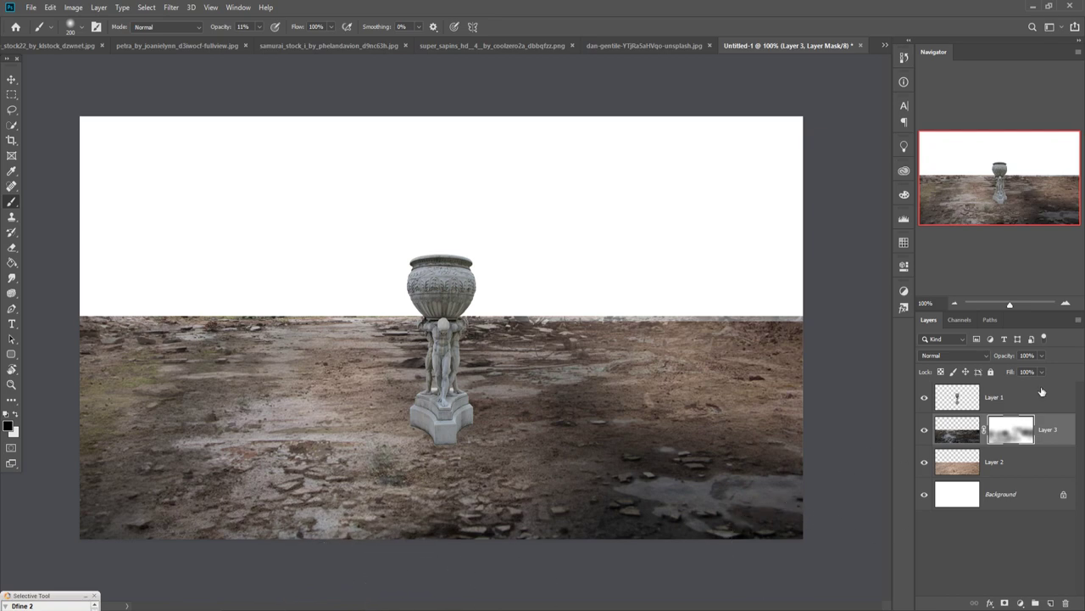
Step: Add a mask to statue Layer 1 and reset the brush to 100% opacity
left_click(1036, 398)
left_click(1005, 602)
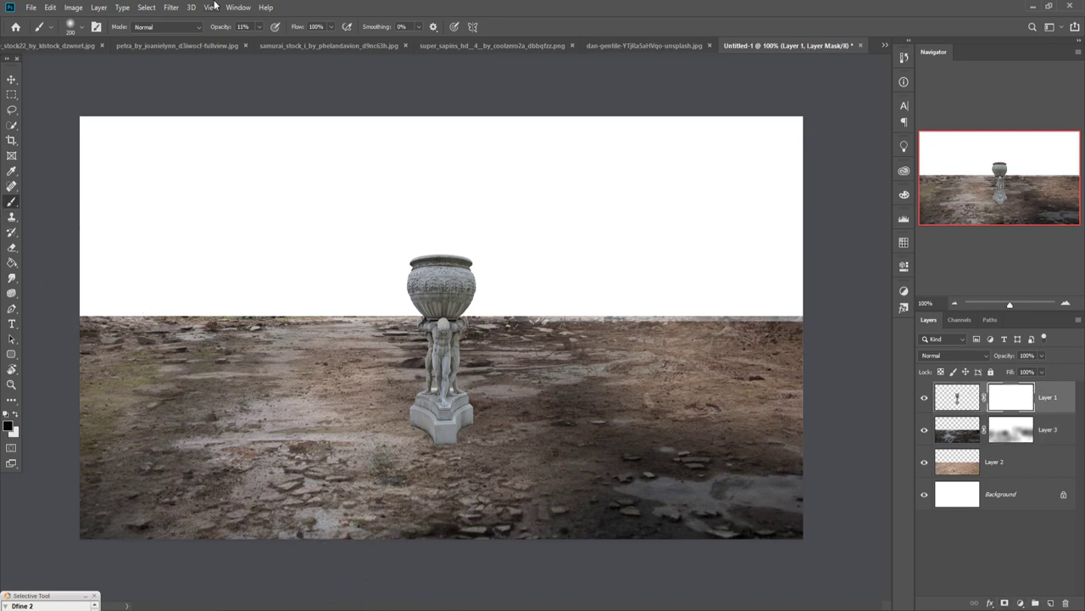
left_click(259, 28)
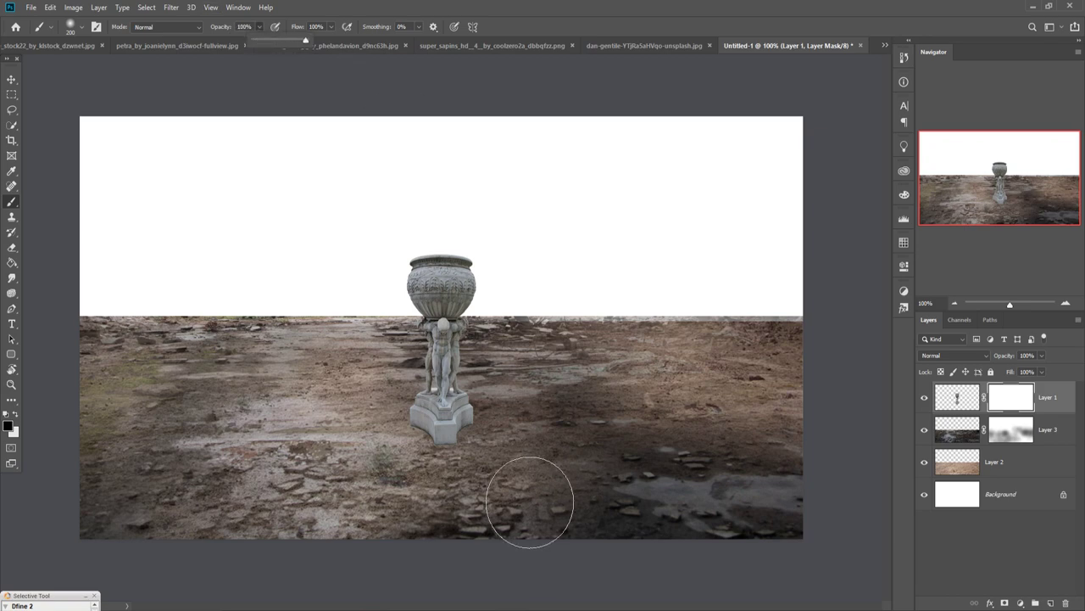
key("bracketleft")
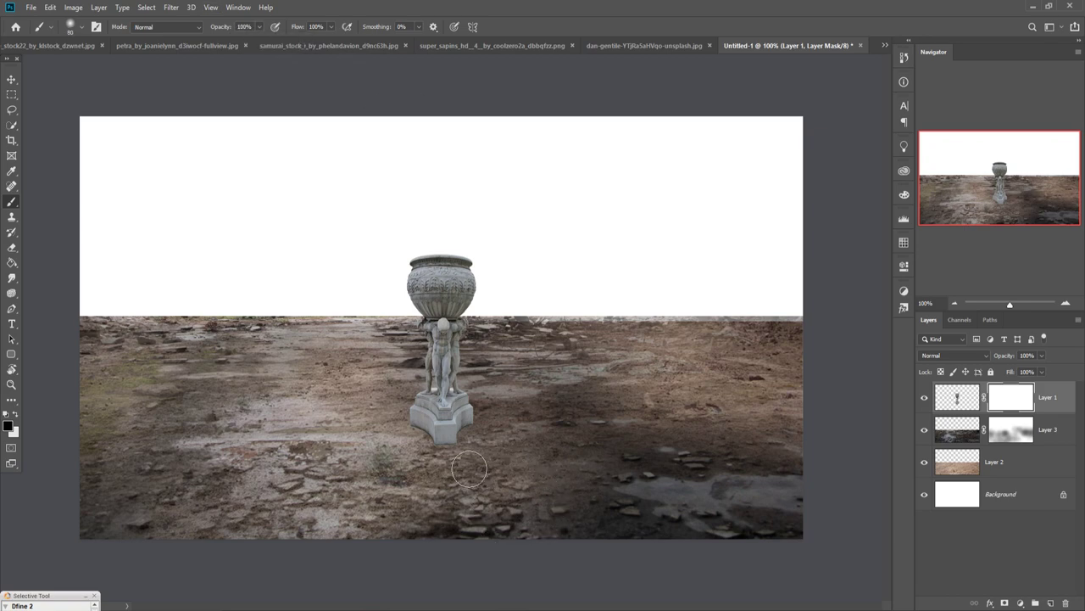
Step: Mask out the statue's base edge, then enlarge it to 120.34% and centre it
left_click_drag(490, 454, 451, 458)
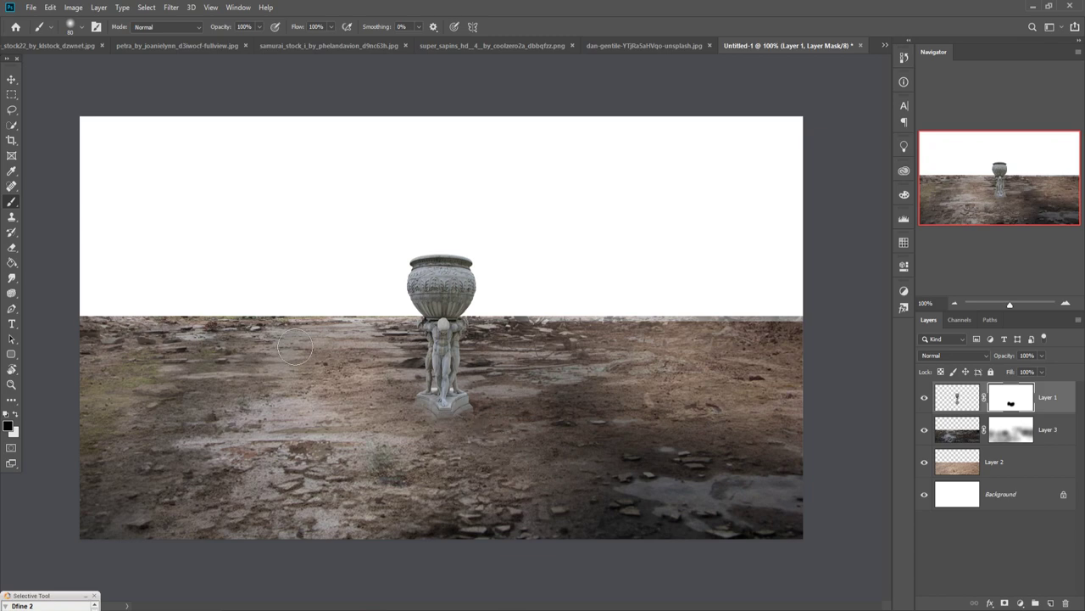
left_click(8, 79)
left_click_drag(480, 255, 543, 234)
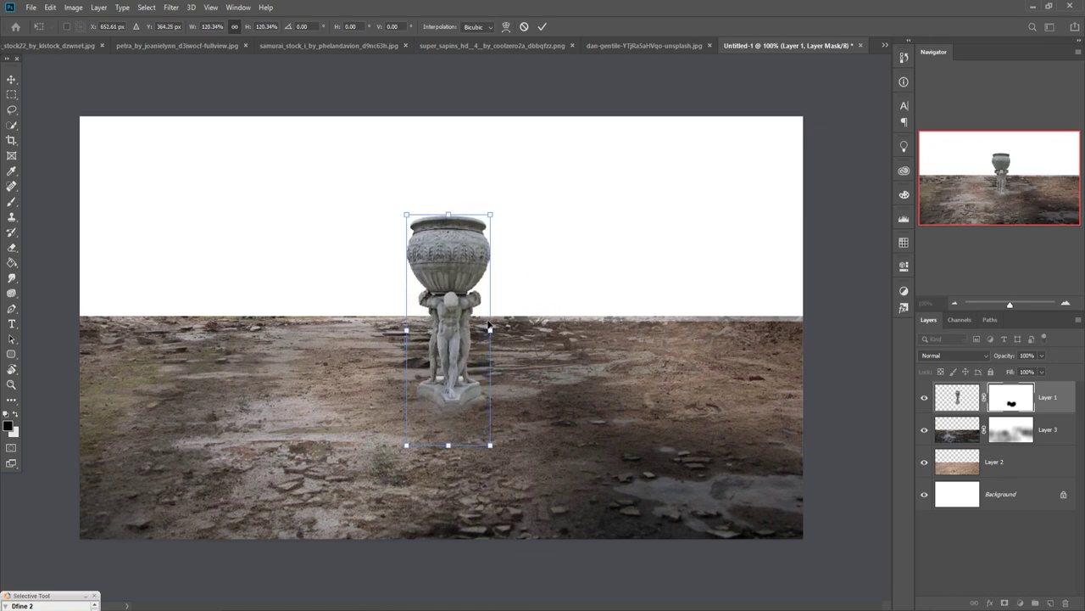
left_click_drag(475, 326, 470, 345)
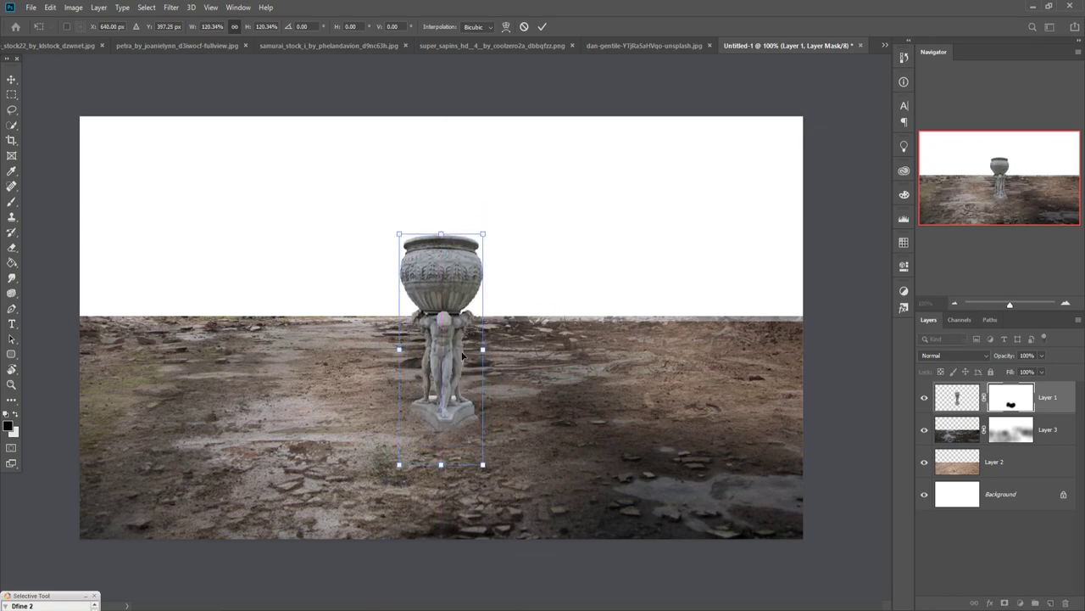
left_click(542, 28)
left_click(1047, 435)
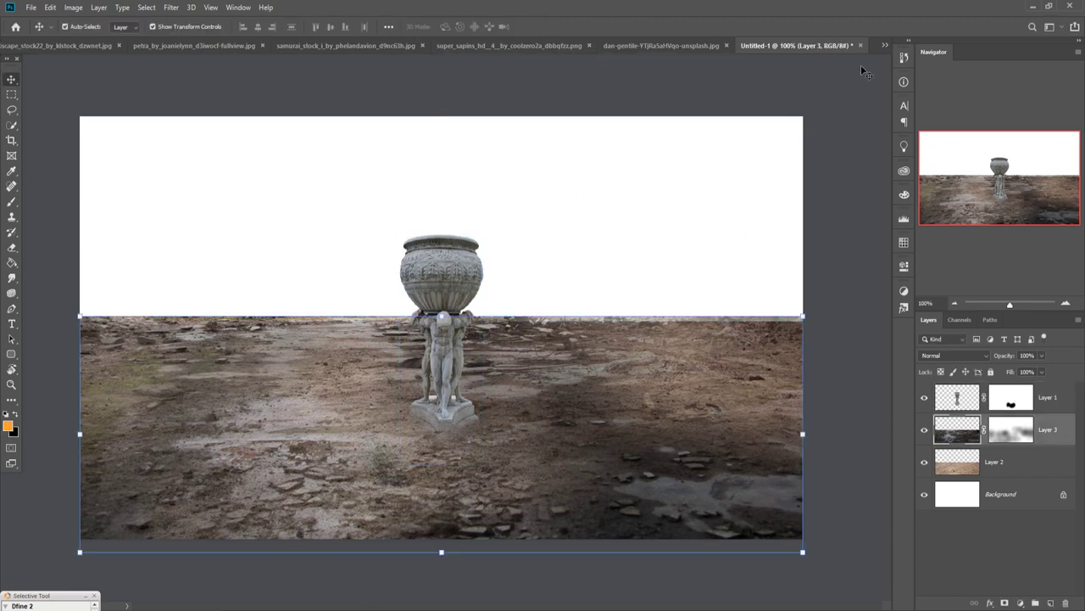
Step: Quick-select the mountain peak, slopes and lake and copy them into Untitled-1 as Layer 4
left_click(884, 45)
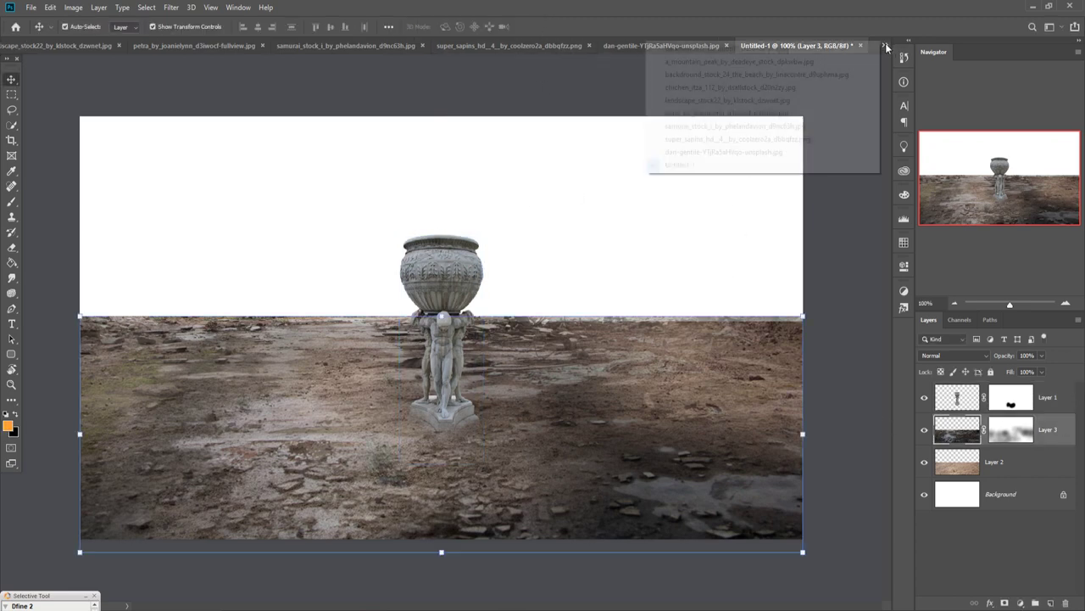
left_click(799, 61)
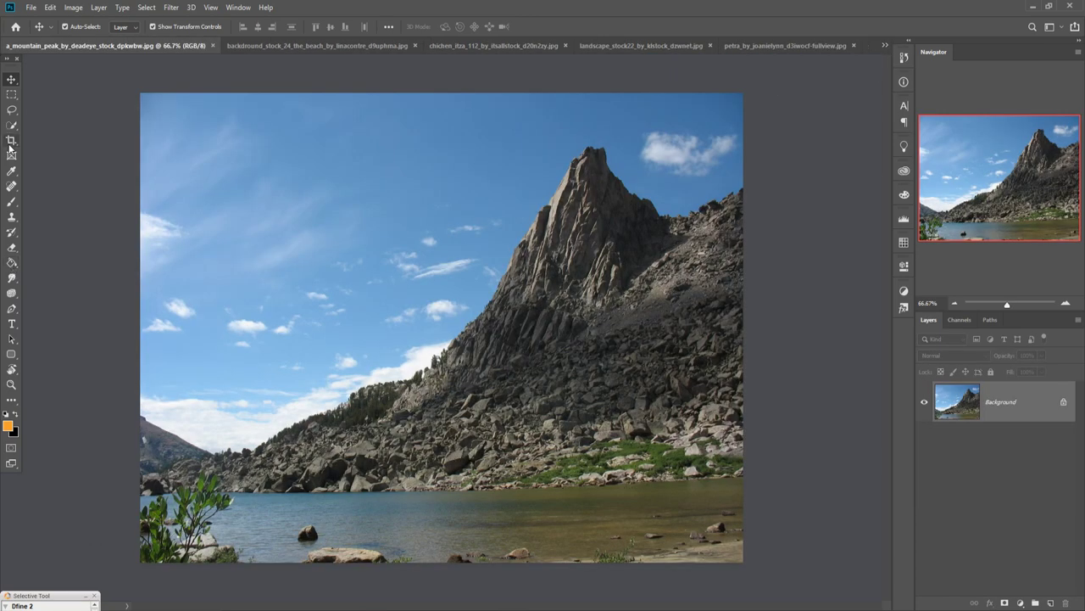
left_click(12, 125)
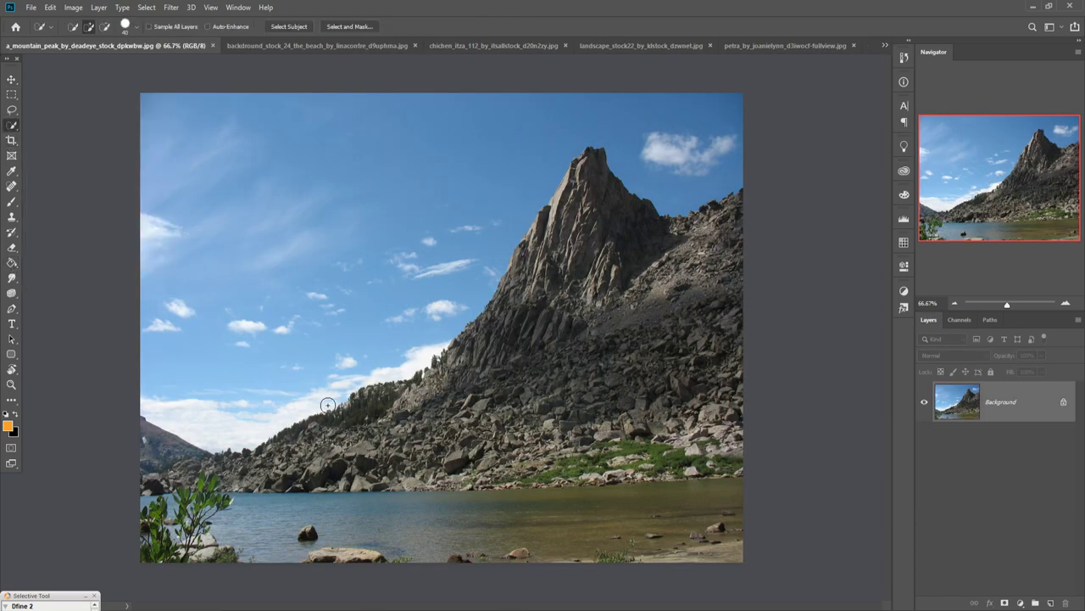
mouse_move(312, 456)
left_mouse_down()
mouse_move(563, 217)
mouse_move(665, 257)
mouse_move(726, 229)
mouse_move(687, 307)
mouse_move(426, 480)
mouse_move(278, 480)
left_mouse_up()
left_click_drag(212, 486, 197, 540)
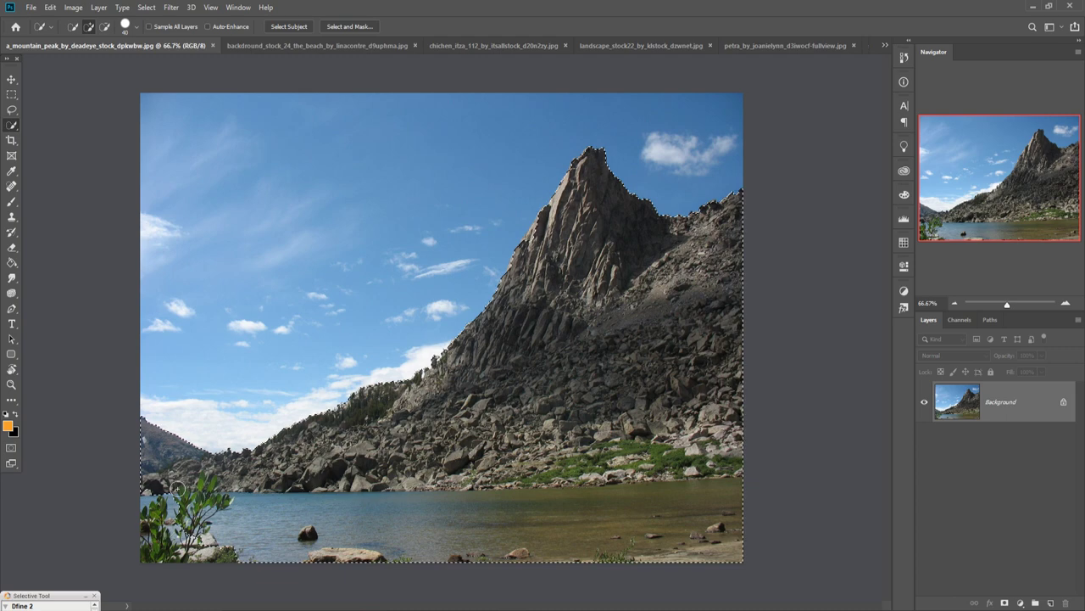
left_click(11, 79)
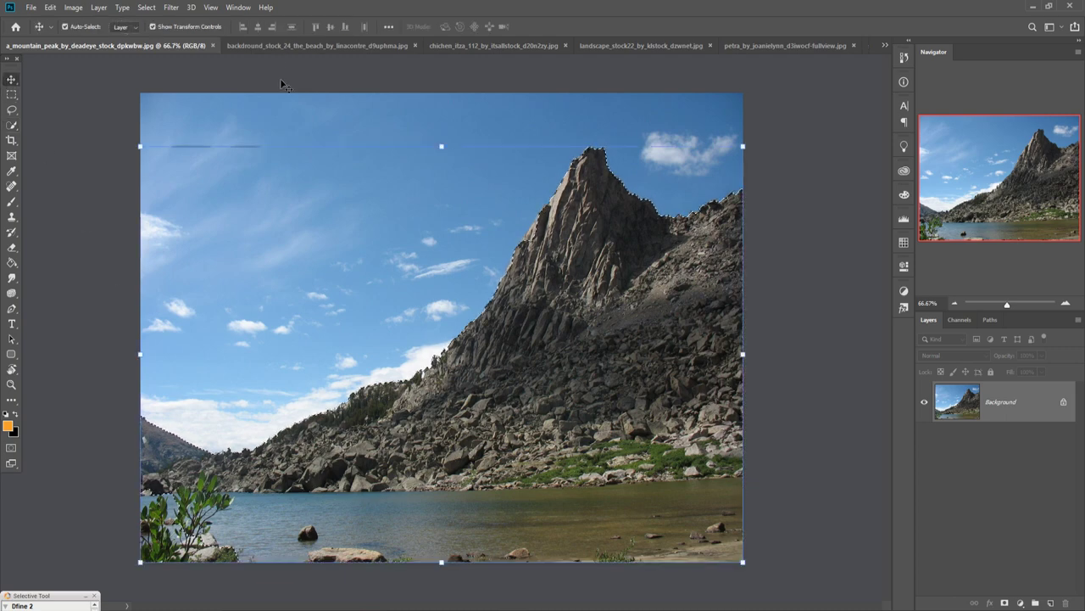
mouse_move(167, 45)
left_mouse_down()
mouse_move(167, 84)
mouse_move(614, 109)
left_mouse_up()
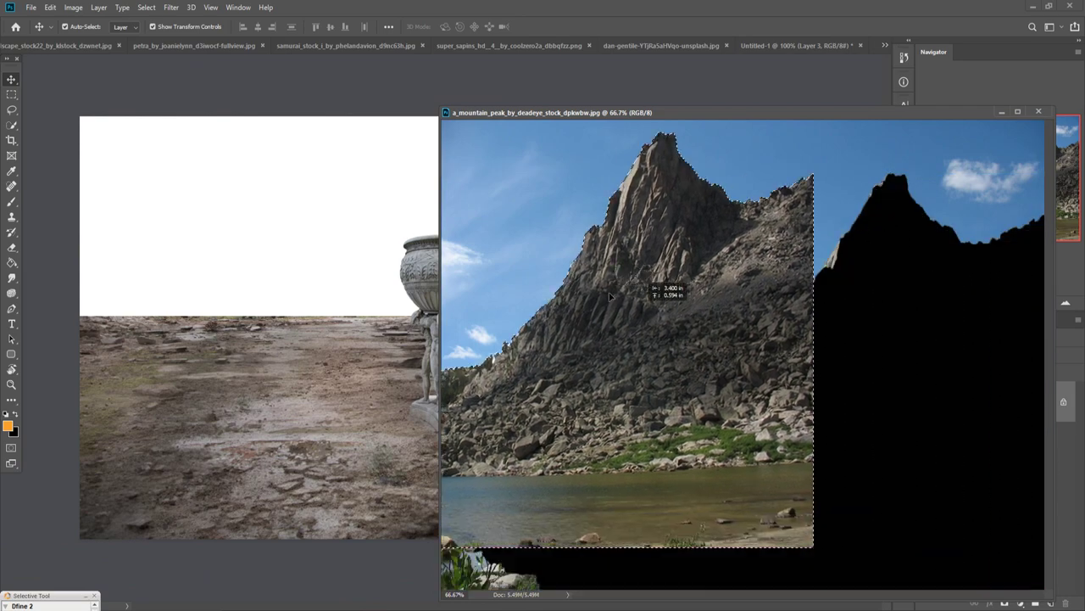
left_click_drag(915, 412, 404, 222)
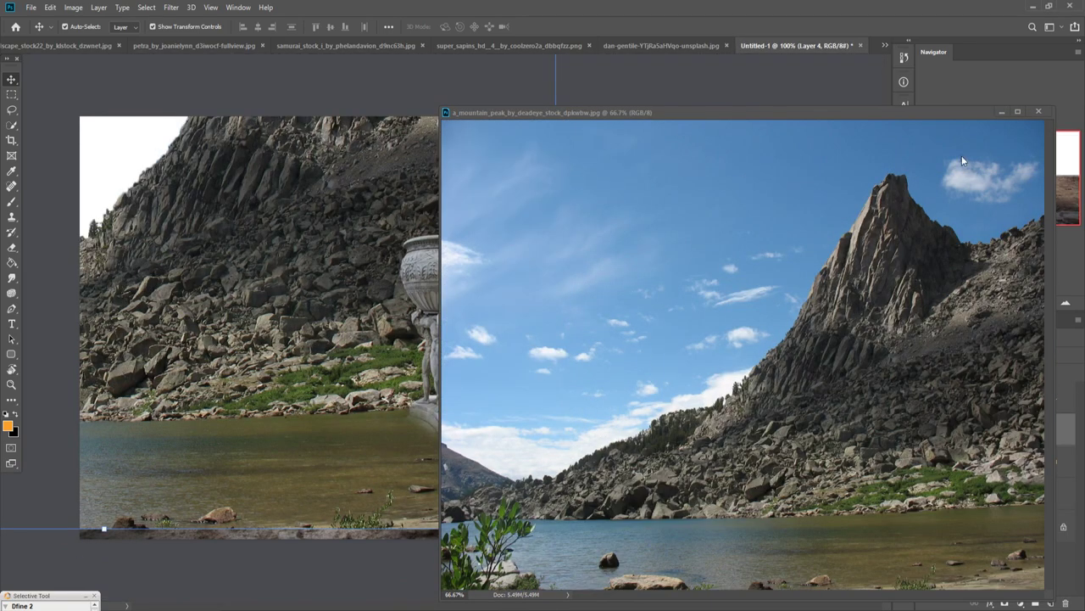
Step: Flip the mountain layer and shrink it to 66%, shifted right of the statue
left_click(1002, 111)
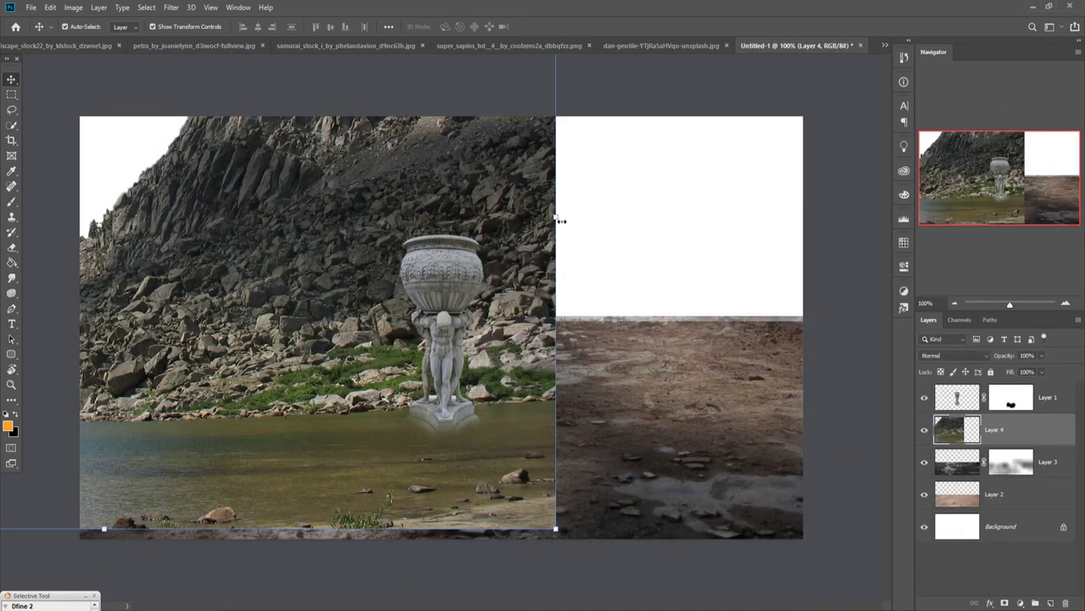
left_click_drag(561, 220, 797, 319)
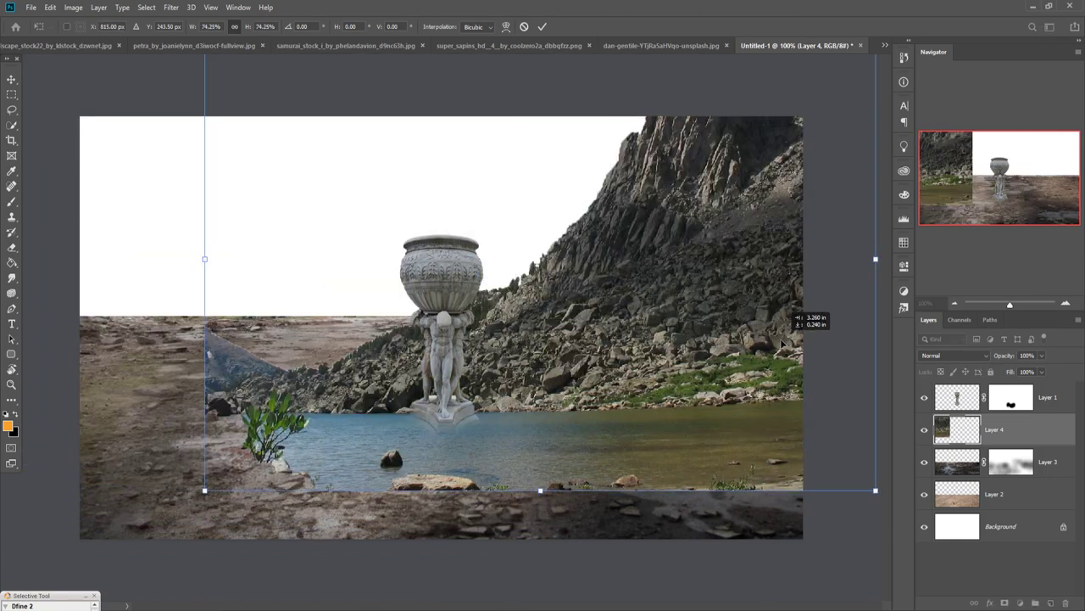
left_click_drag(782, 342, 767, 309)
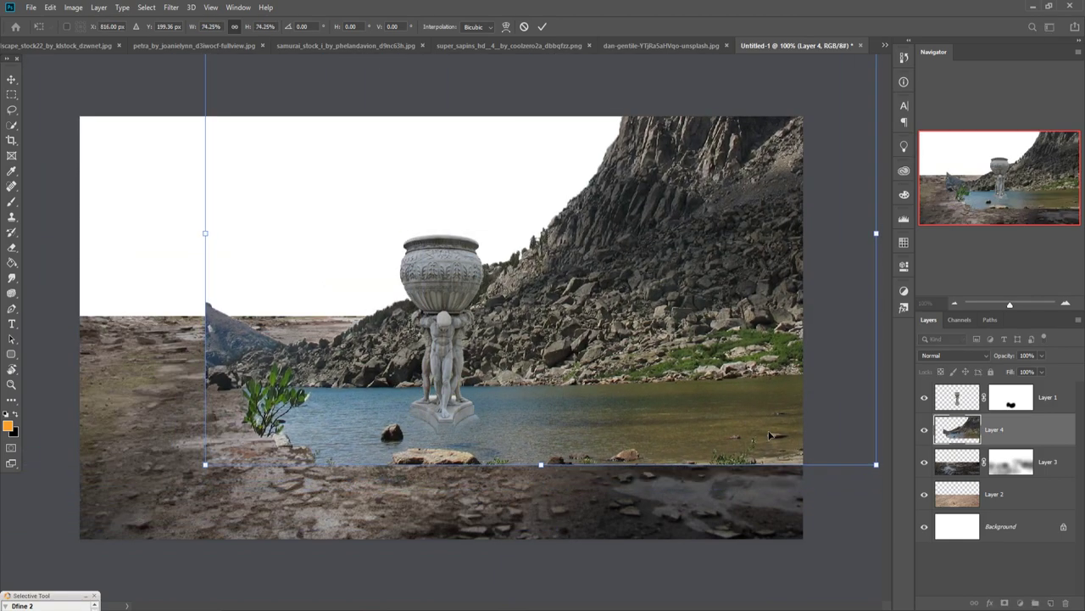
left_click_drag(878, 467, 804, 424)
left_click_drag(712, 317, 730, 323)
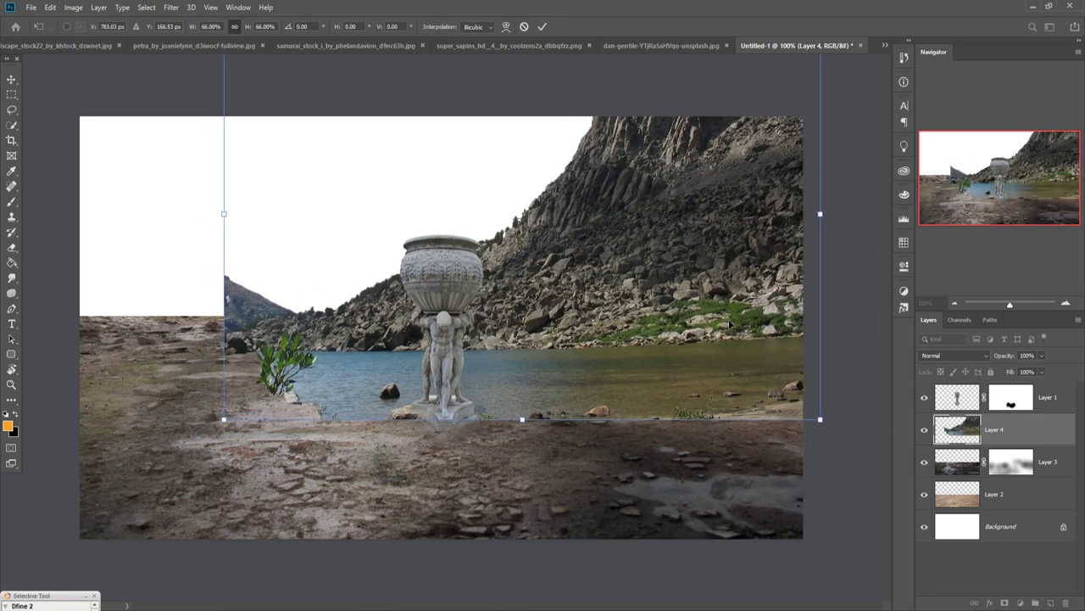
key("Return")
Step: Move Layer 4 below the ground layers and select Layer 3 with Layer 2
left_click_drag(1013, 430, 1043, 515)
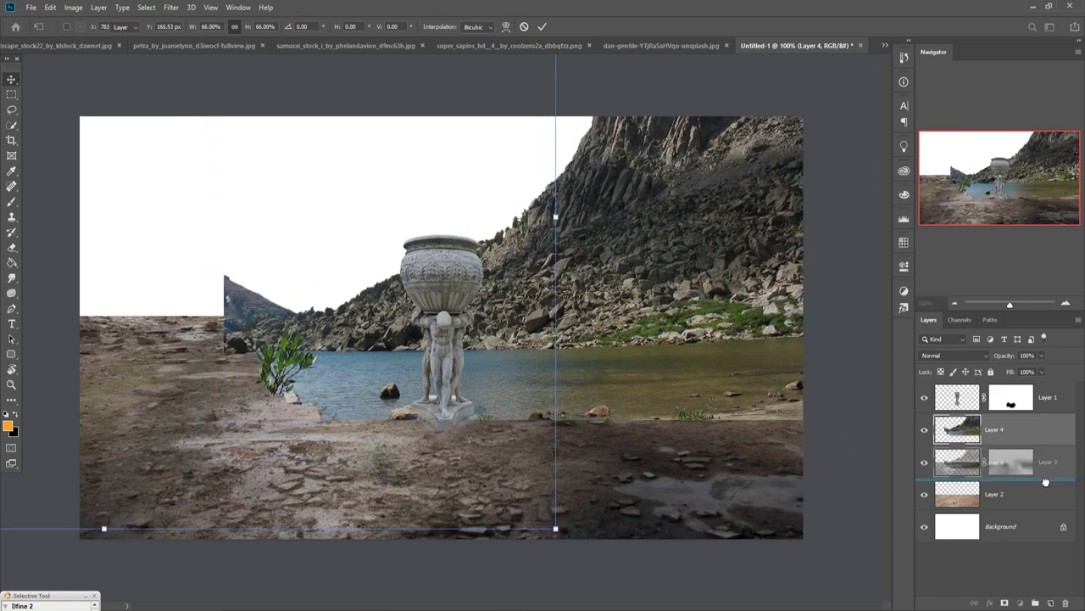
left_click(1052, 431)
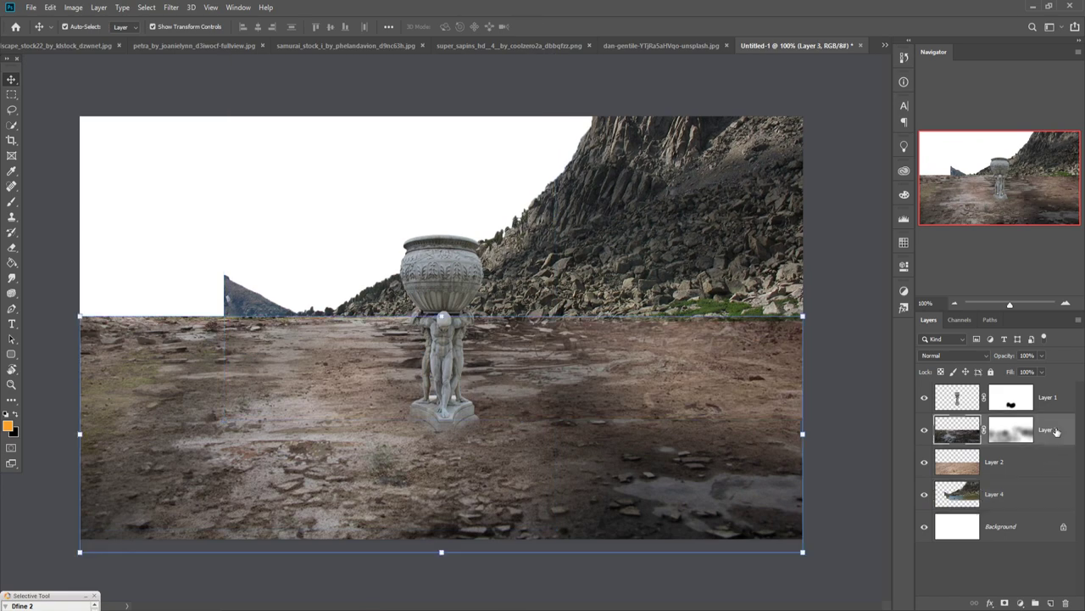
left_click(1044, 463, "shift")
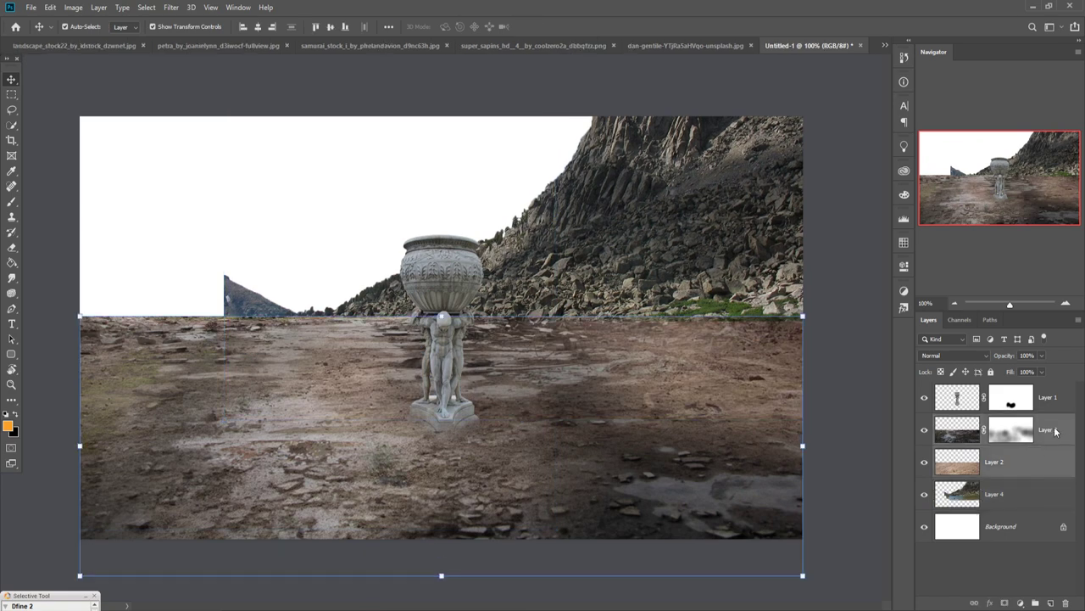
Step: Merge Layer 2 and Layer 3 into a single ground layer
right_click(1054, 432)
left_click(973, 454)
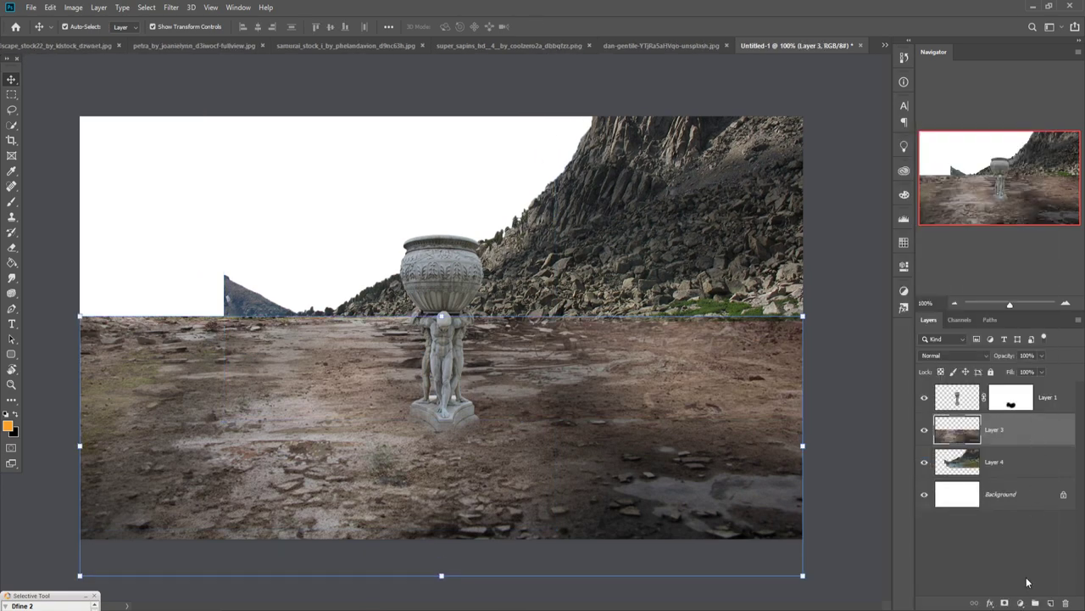
left_click(1021, 605)
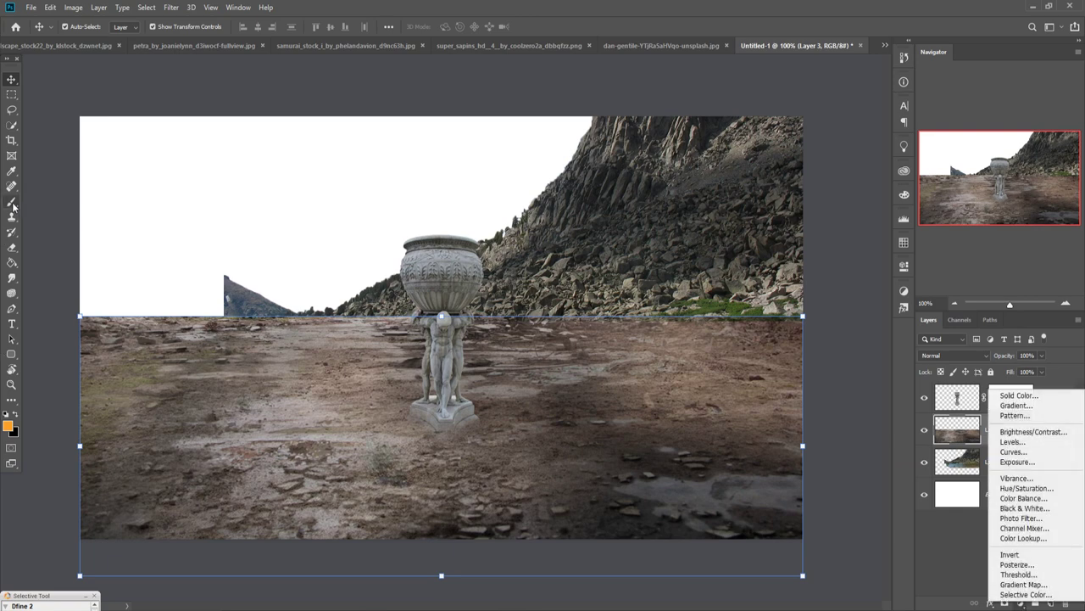
left_click(561, 78)
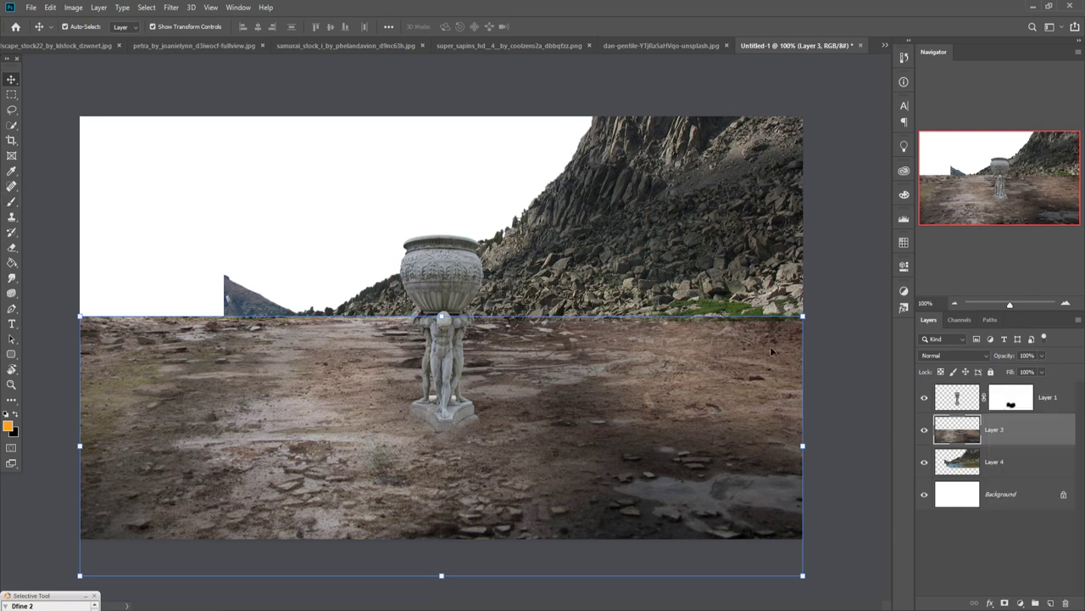
Step: Mask the merged ground and brush away its far edge to reveal lake and slopes
left_click(1004, 603)
left_click(14, 202)
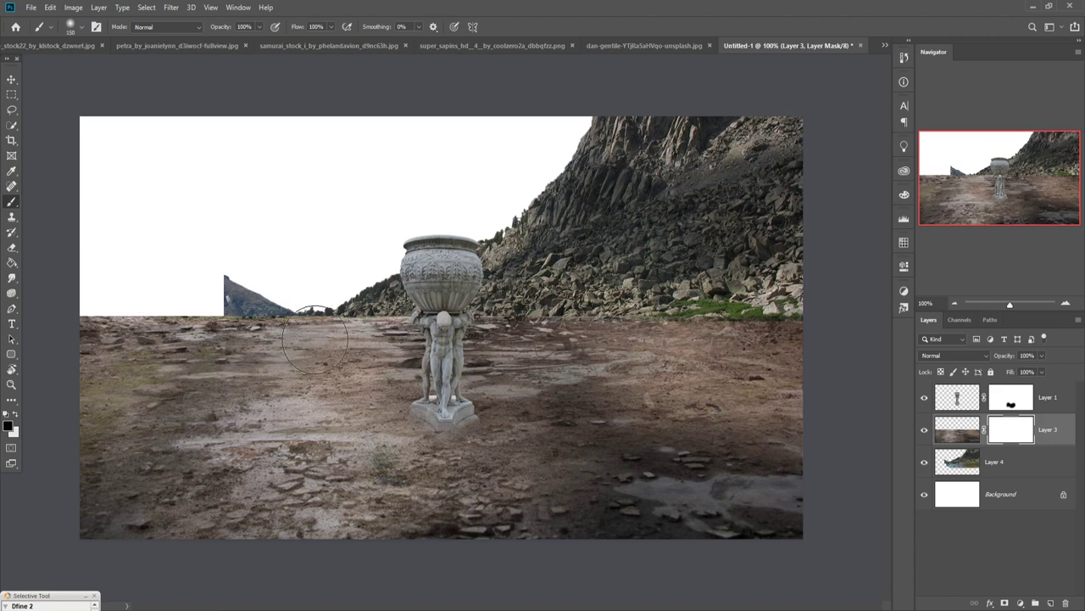
mouse_move(315, 337)
left_mouse_down()
mouse_move(692, 343)
mouse_move(888, 333)
left_mouse_up()
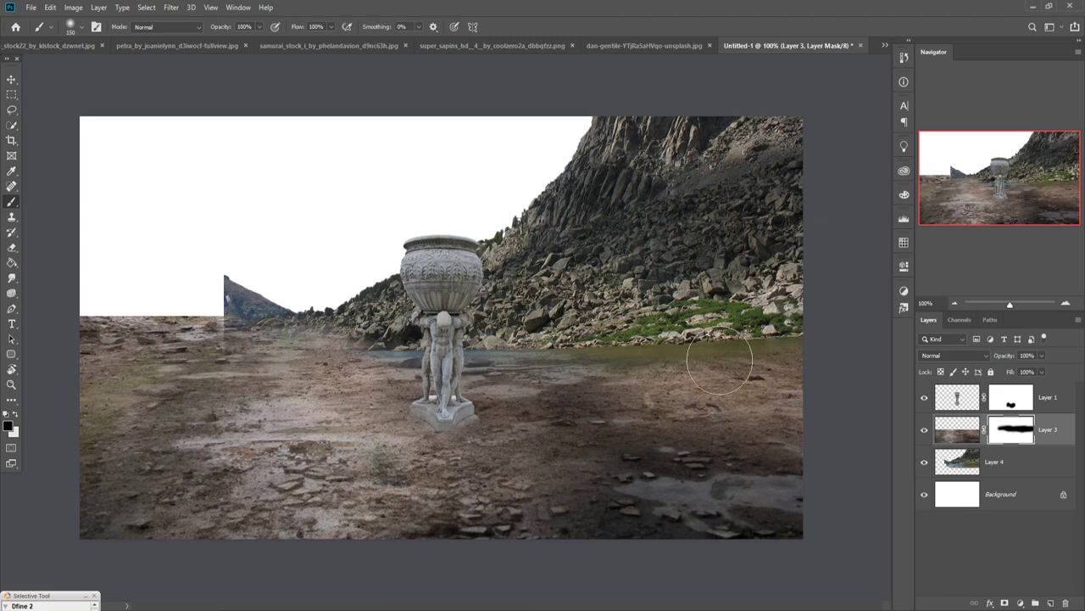
left_click(1049, 467)
right_click(1050, 467)
Step: Duplicate Layer 4 and flip the copy horizontally
left_click(899, 178)
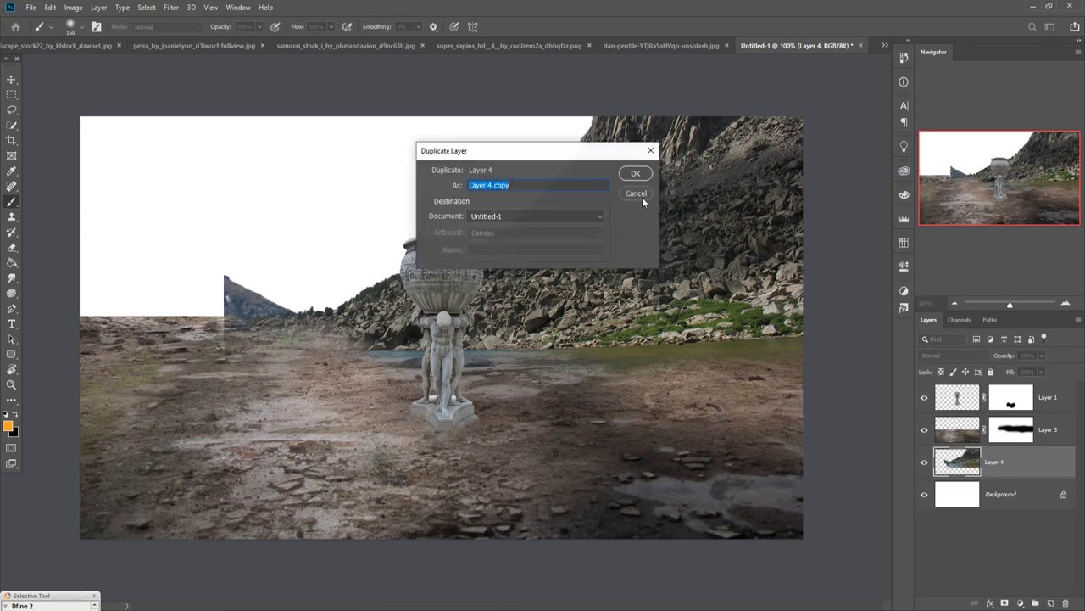
left_click(636, 173)
left_click(30, 6)
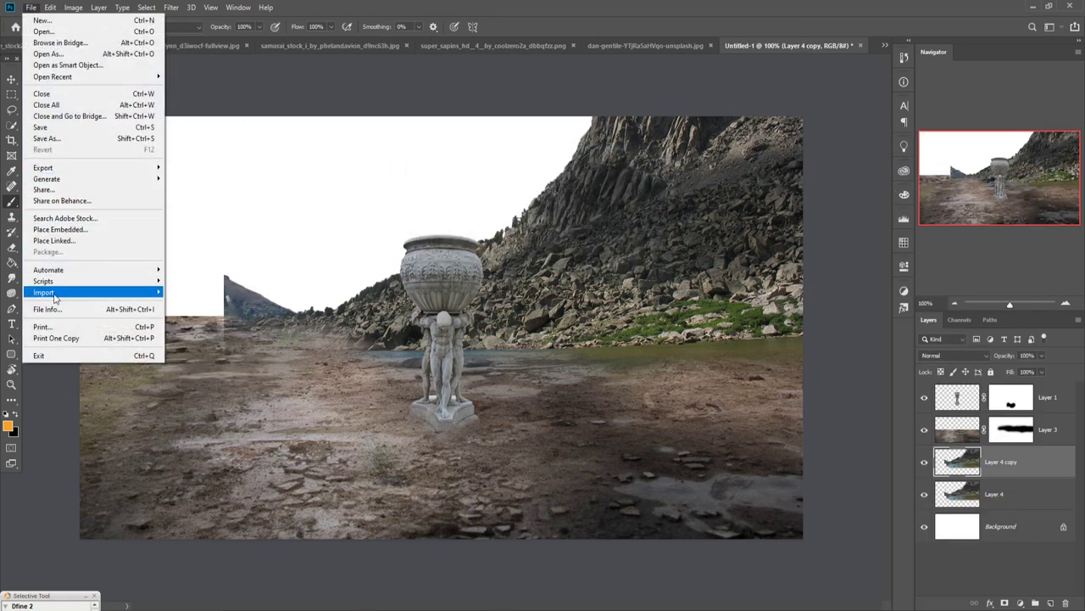
mouse_move(50, 7)
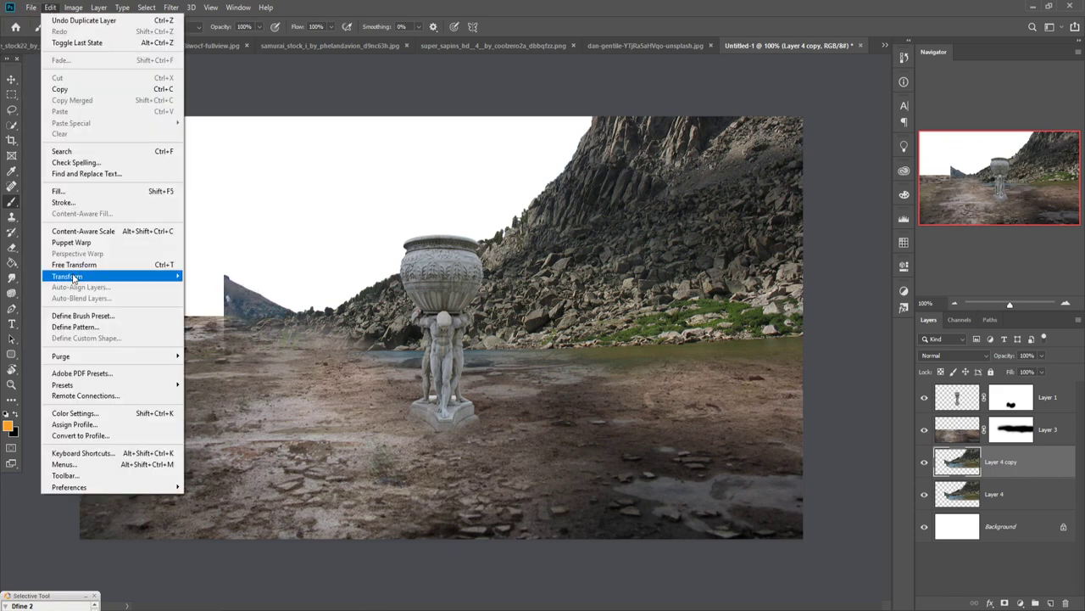
mouse_move(68, 275)
left_click(204, 406)
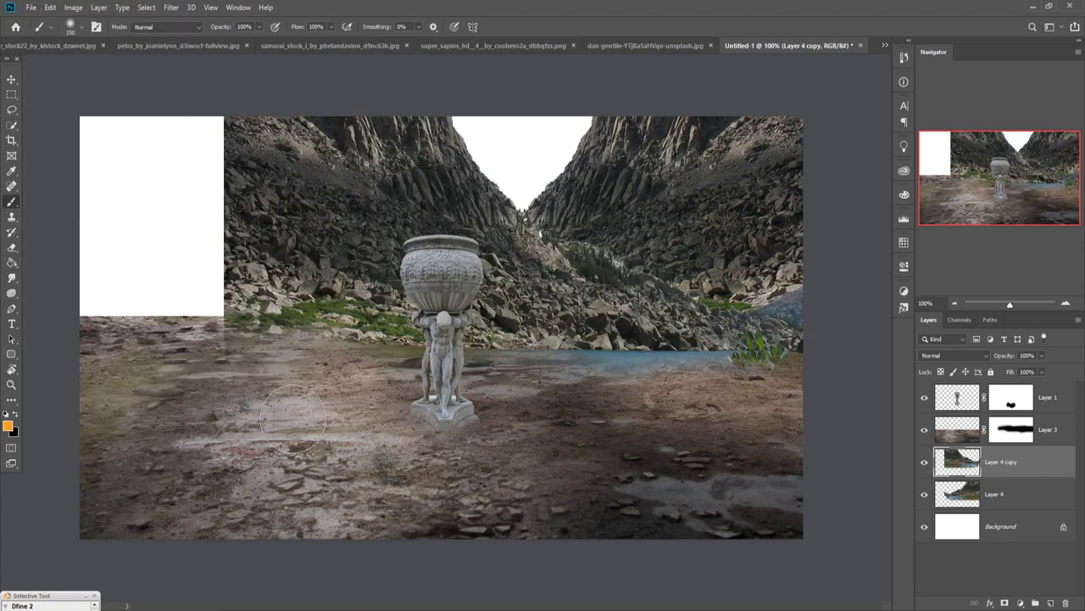
Step: Slide the mirrored mountains over to fill the left side of the valley
key("v")
left_click_drag(312, 203, 68, 203)
key("ctrl+z")
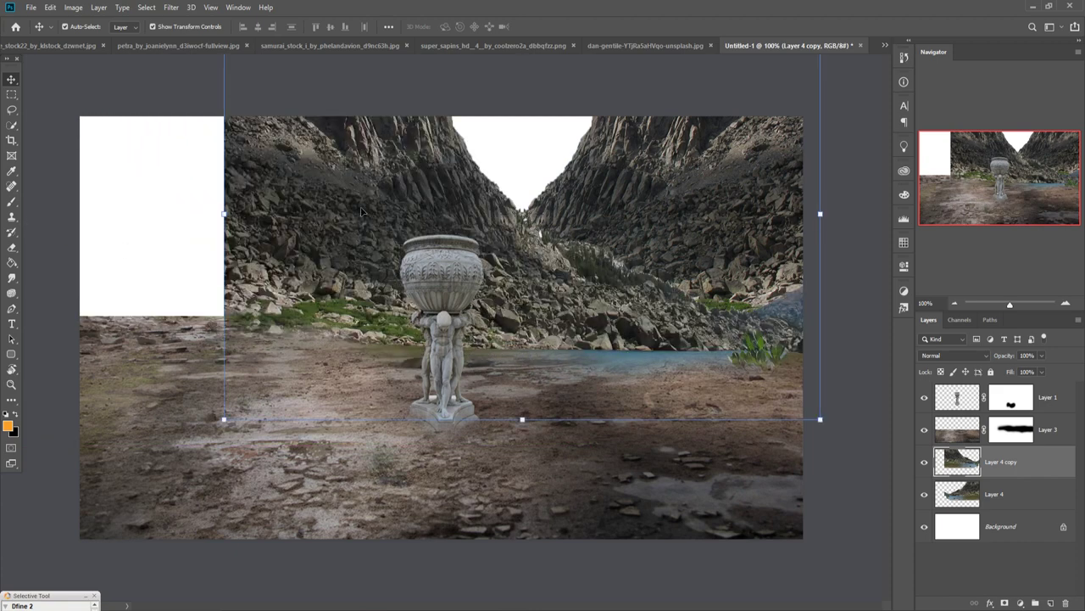
mouse_move(363, 210)
left_mouse_down()
mouse_move(134, 256)
mouse_move(287, 299)
mouse_move(276, 250)
mouse_move(192, 312)
left_mouse_up()
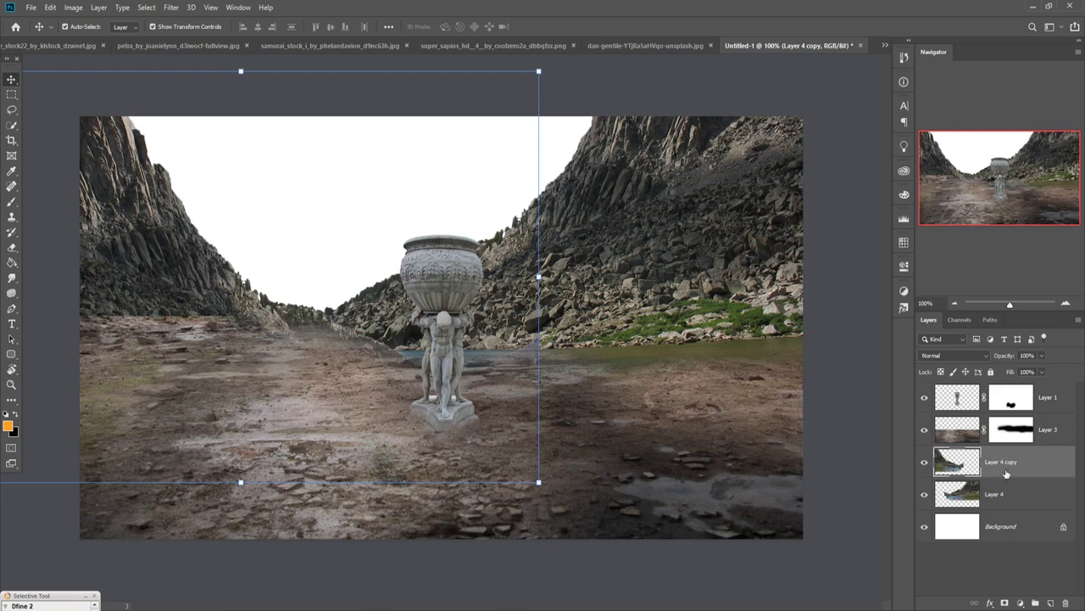
Step: Mask Layer 4 copy and brush away the seam right of the statue
left_click(1005, 603)
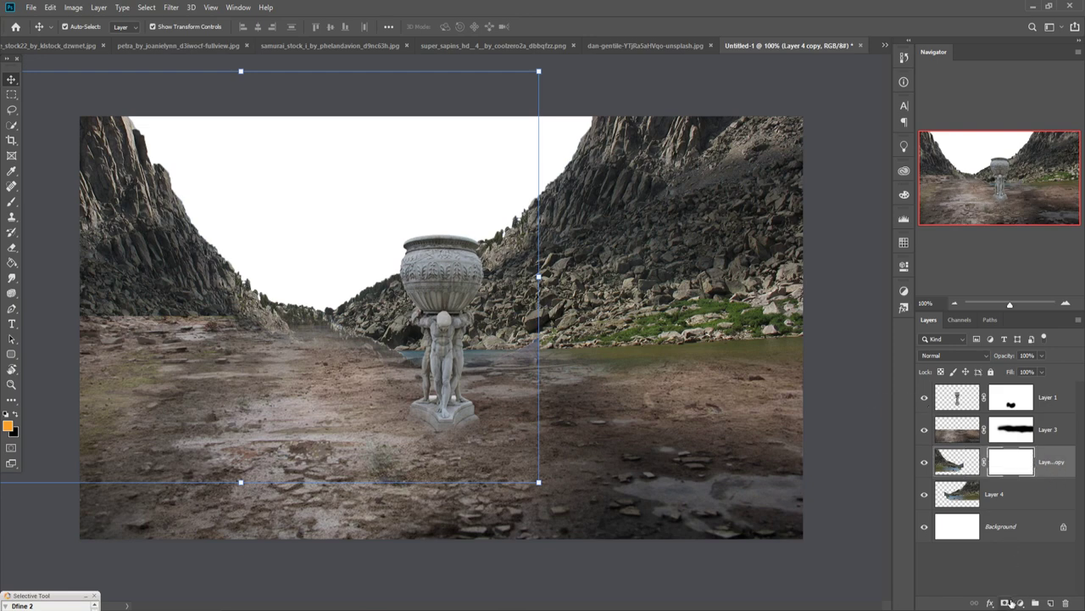
left_click(11, 203)
left_click_drag(533, 375, 574, 364)
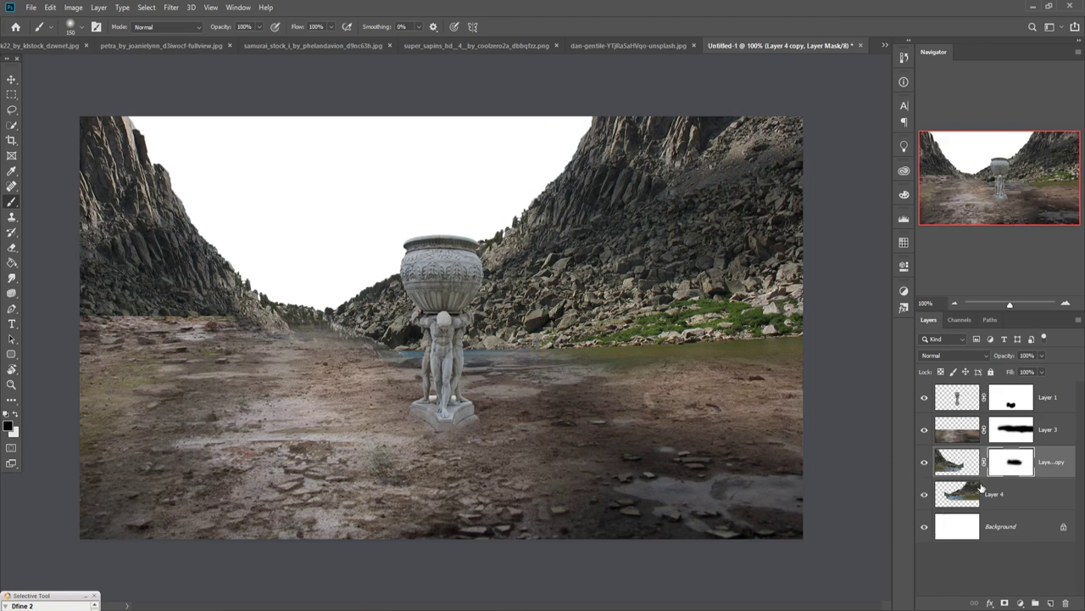
Step: Paint Layer 3's mask black at about 34% opacity to hide the horizon seam, then select Layer 4 copy
left_click(1020, 433)
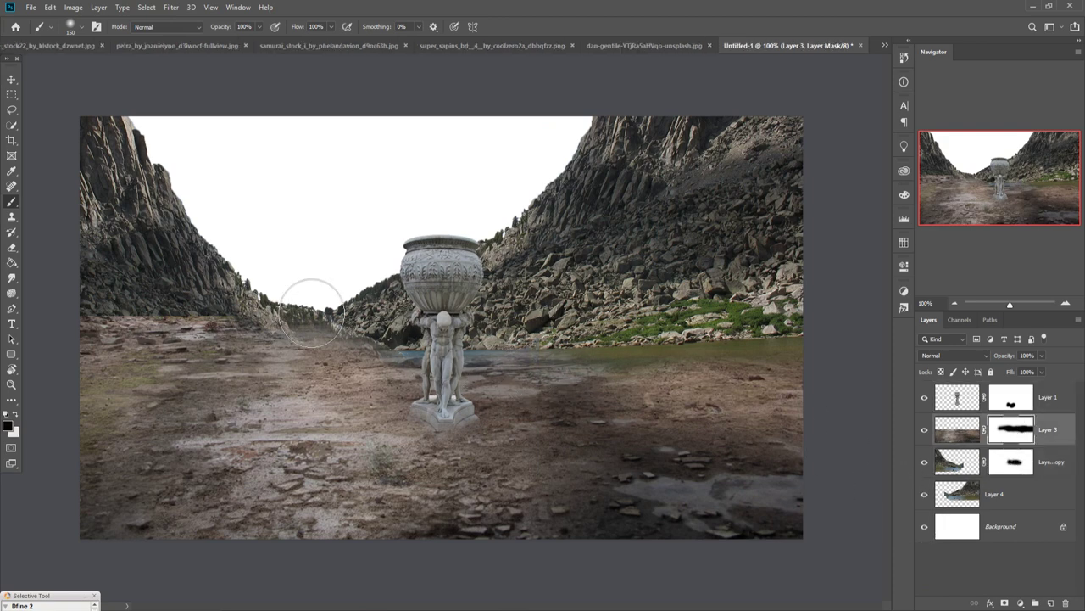
left_click_drag(311, 313, 339, 351)
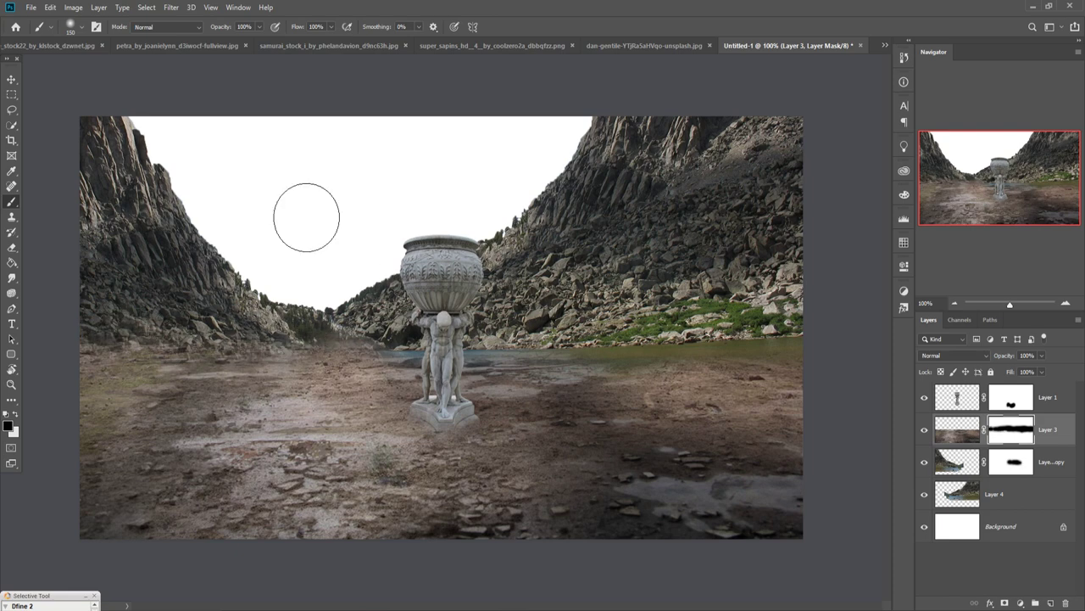
left_click(259, 28)
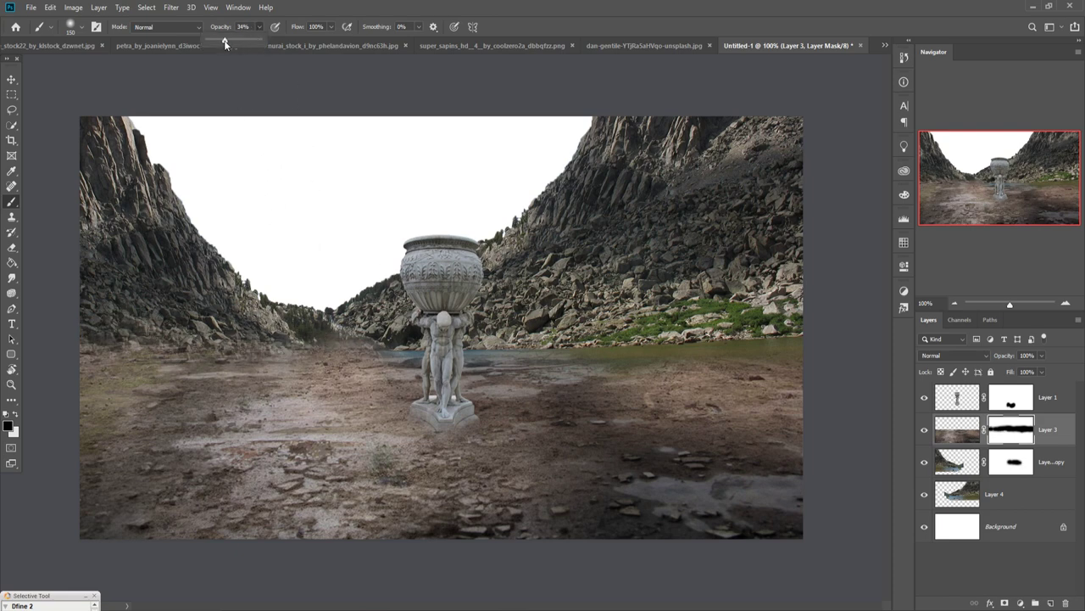
mouse_move(227, 337)
left_mouse_down()
mouse_move(458, 370)
mouse_move(194, 396)
left_mouse_up()
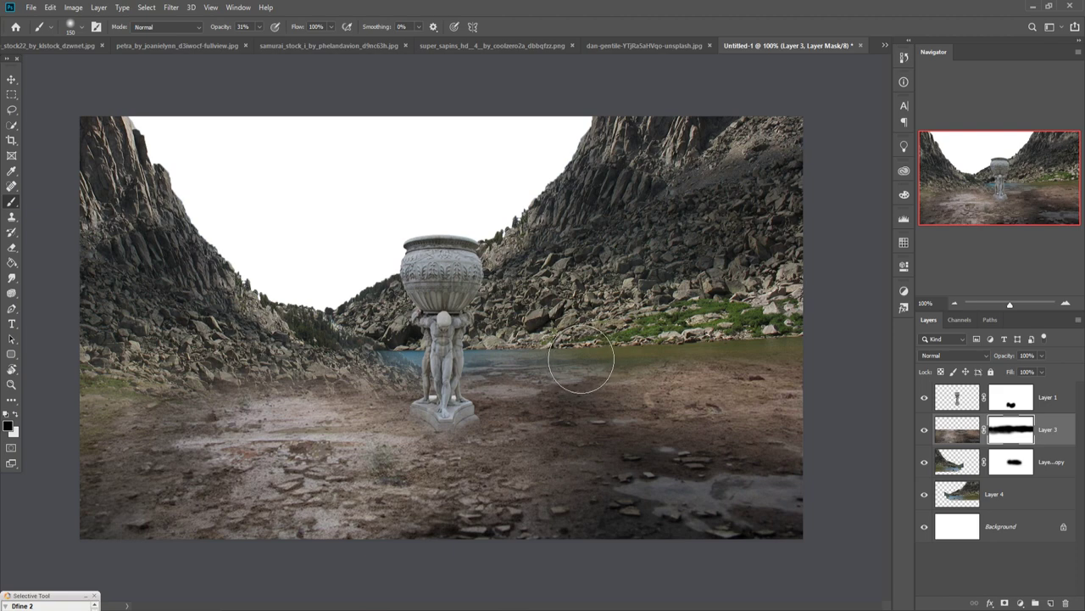
left_click(11, 79)
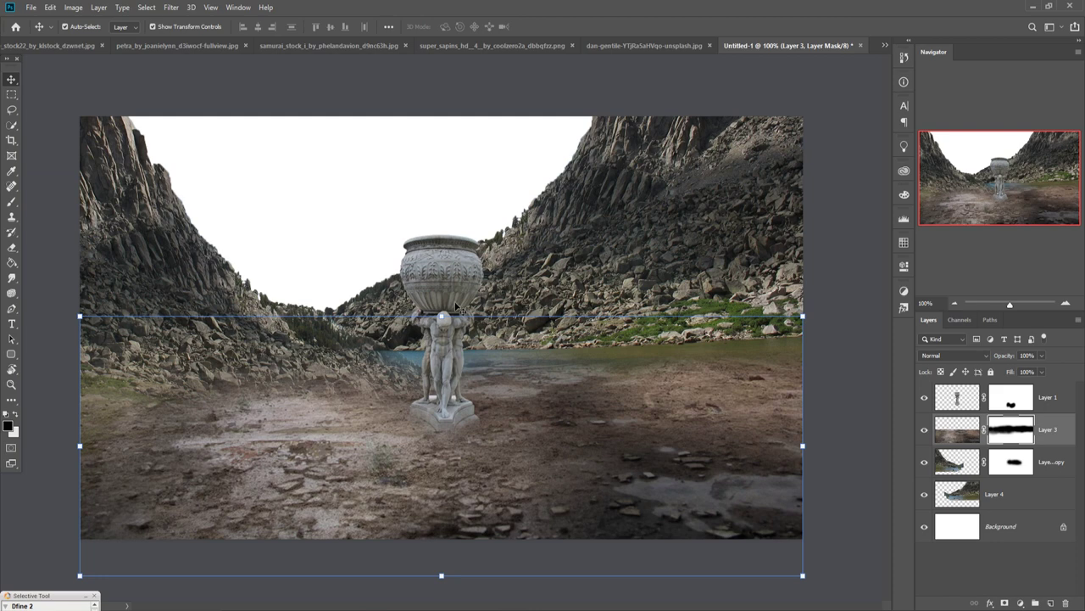
left_click(310, 303)
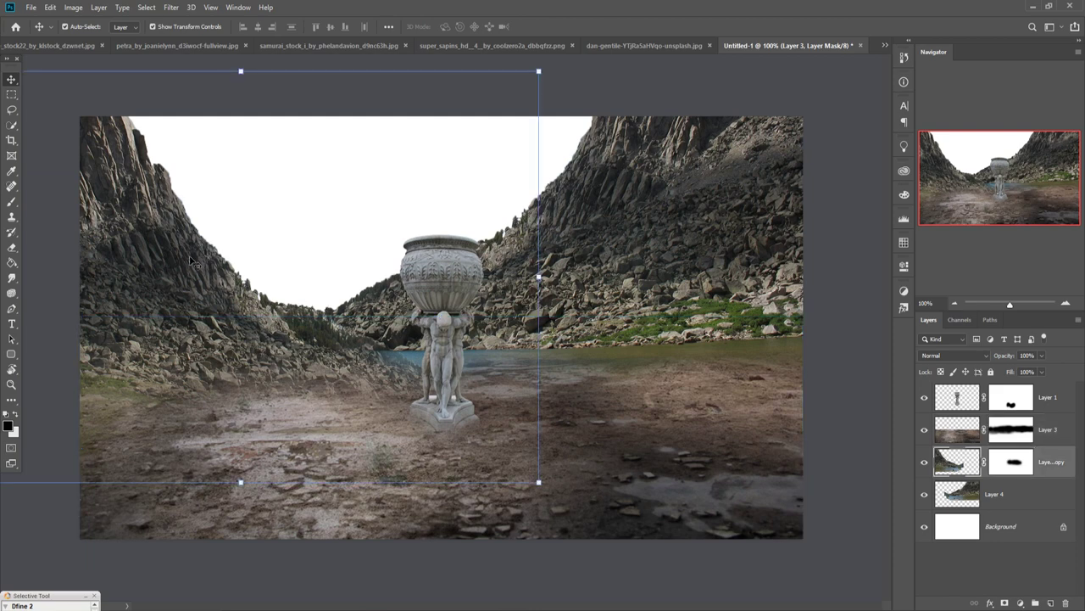
Step: Quick-select the red rock mountain range in the road and mountain photo
left_click(312, 45)
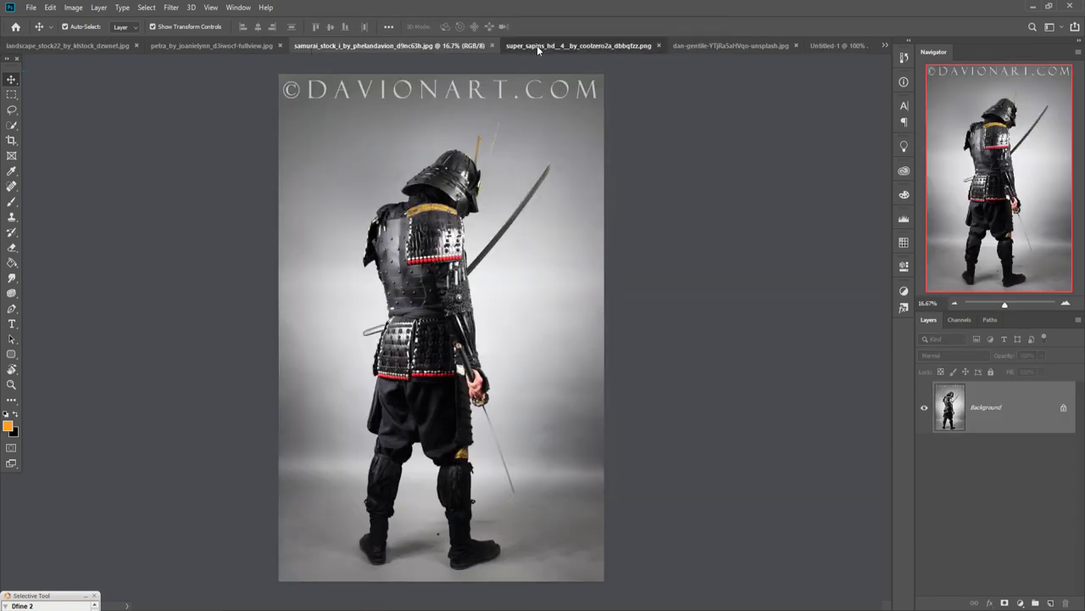
left_click(537, 45)
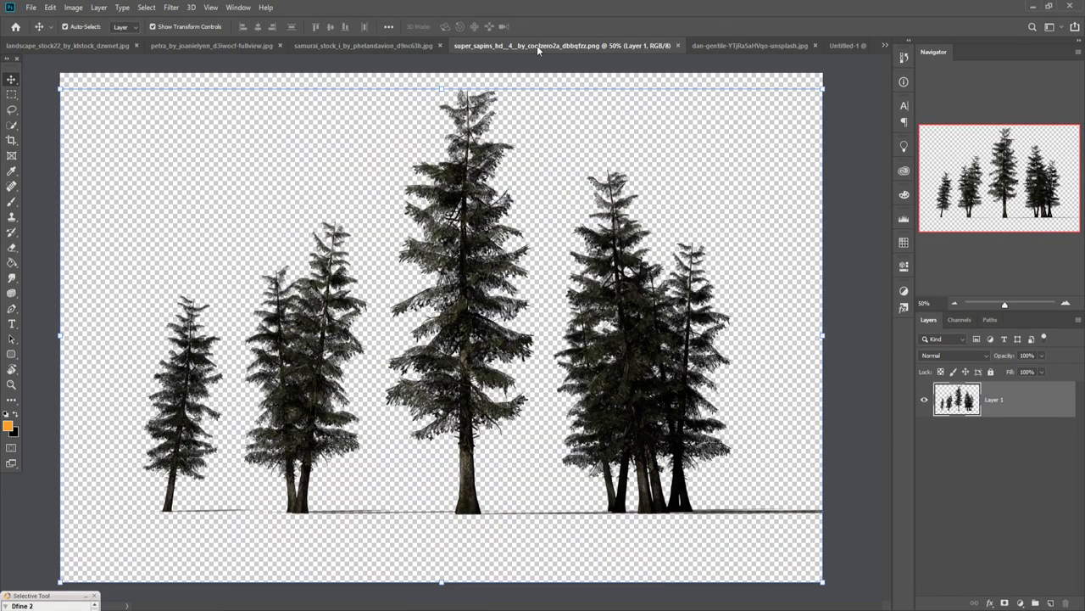
left_click(703, 47)
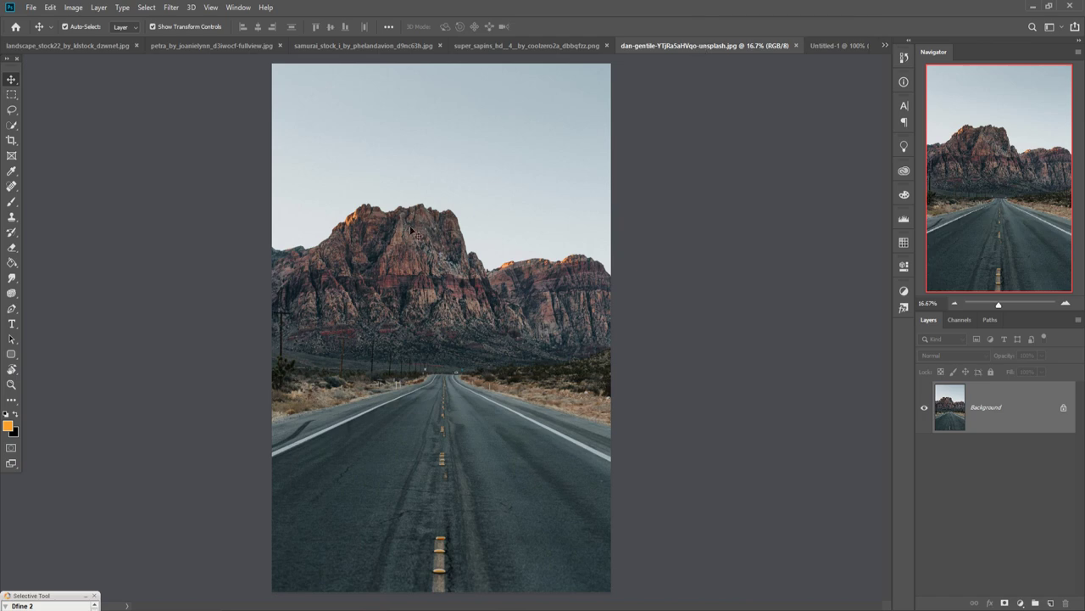
left_click(12, 127)
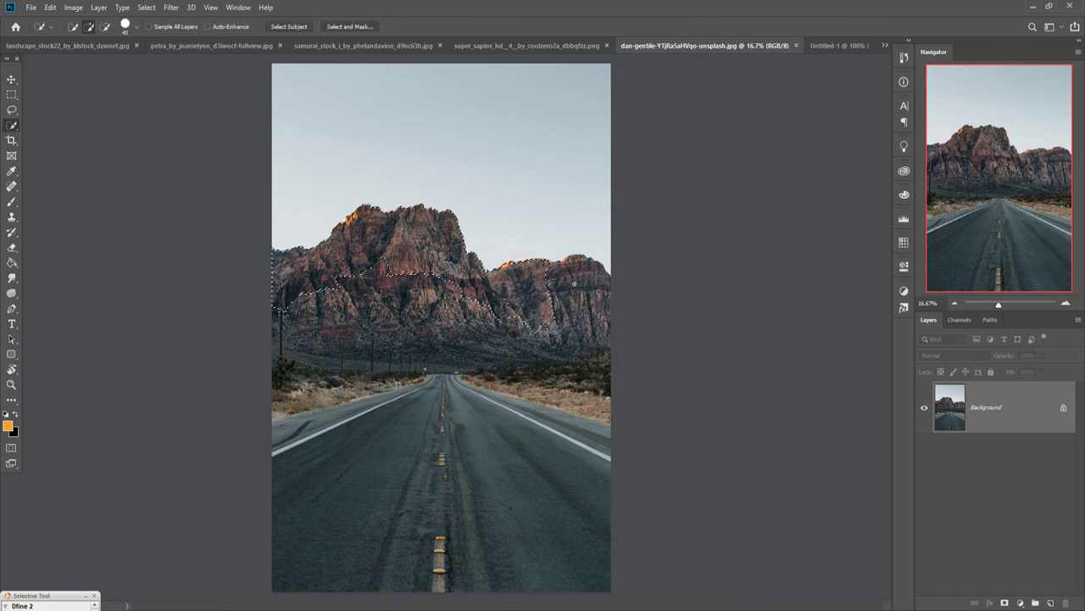
left_click(534, 340)
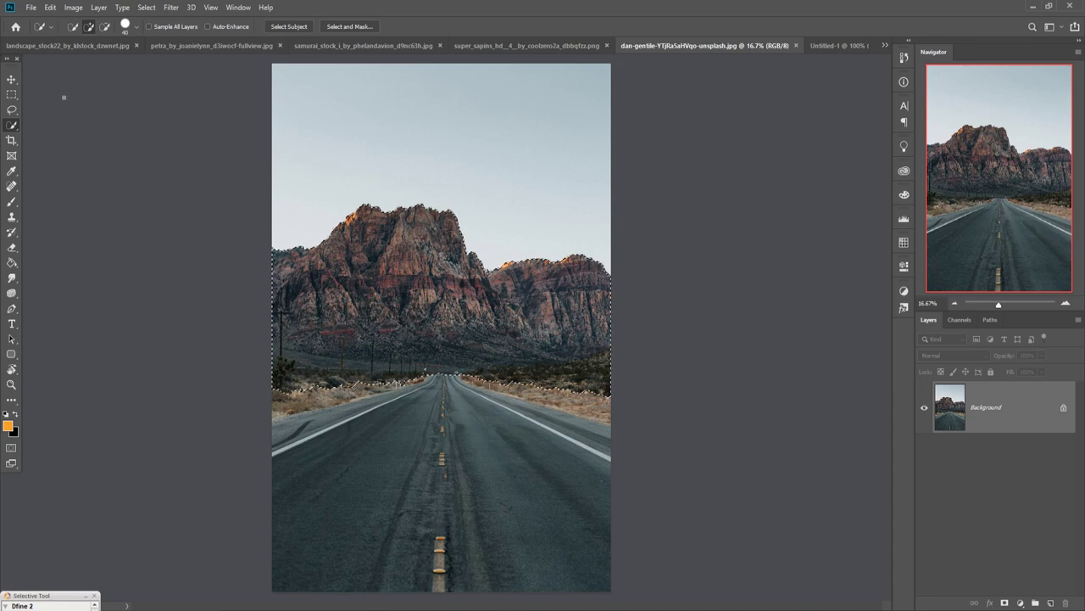
left_click(12, 79)
Step: Bring the selected mountain into the composite as Layer 5 and scale it down
left_click_drag(662, 46, 671, 117)
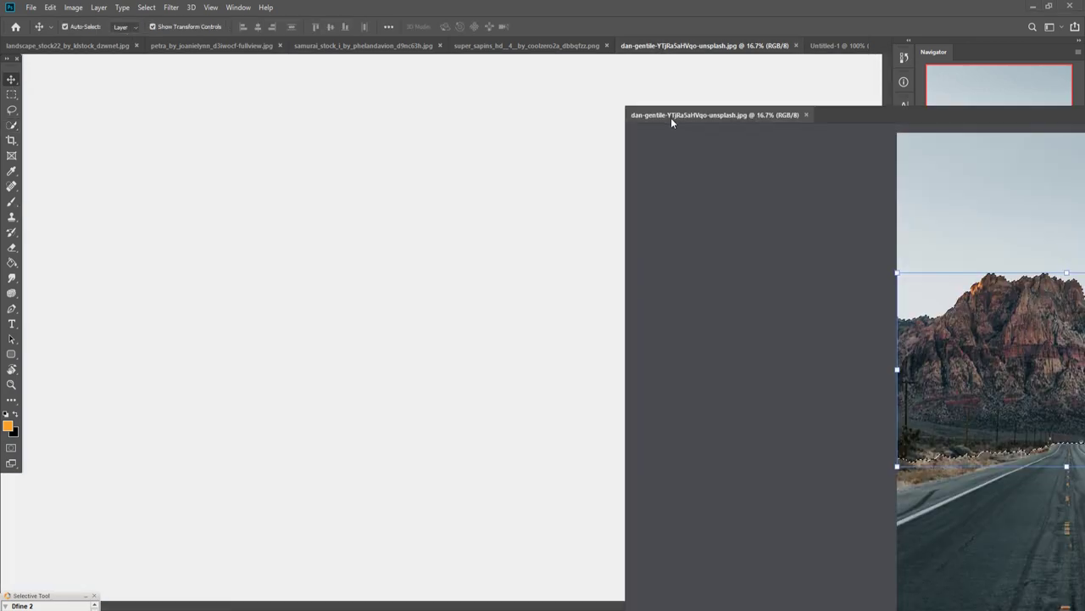
left_click(849, 44)
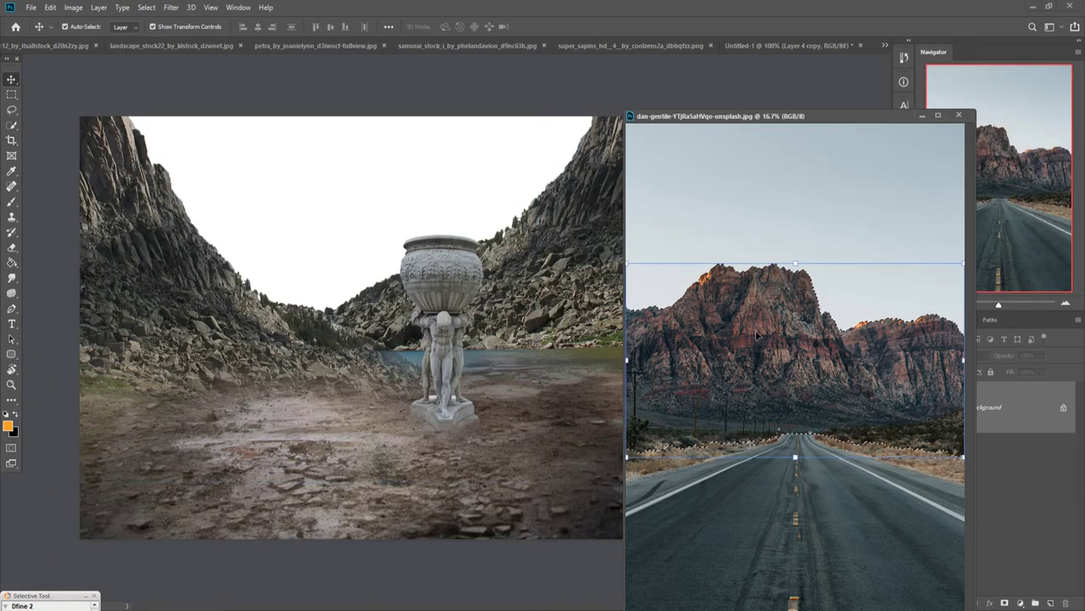
left_click_drag(757, 336, 401, 194)
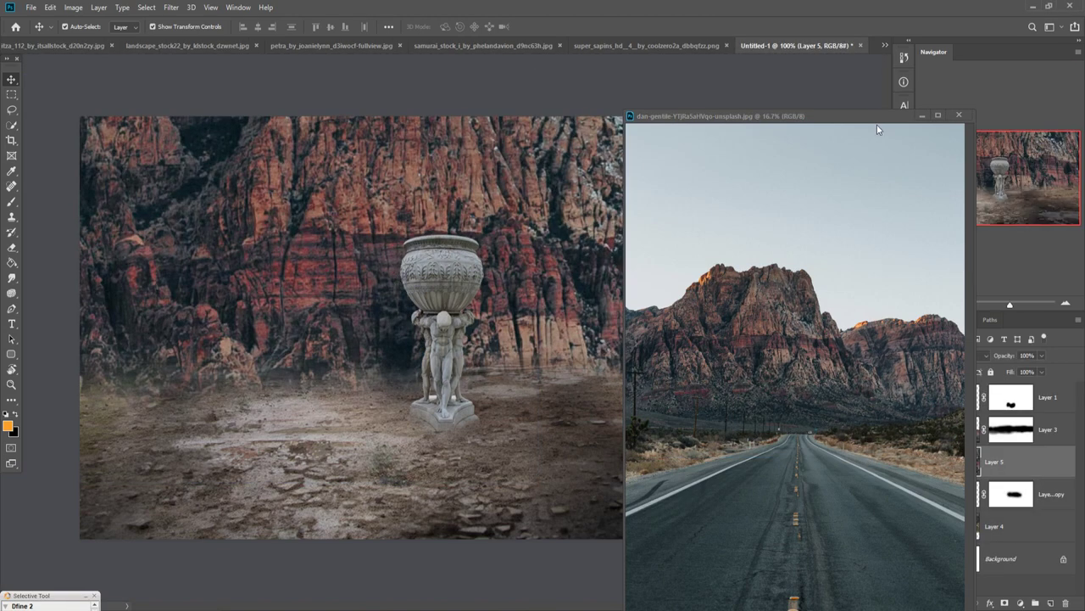
left_click(922, 115)
left_click_drag(594, 248, 704, 243)
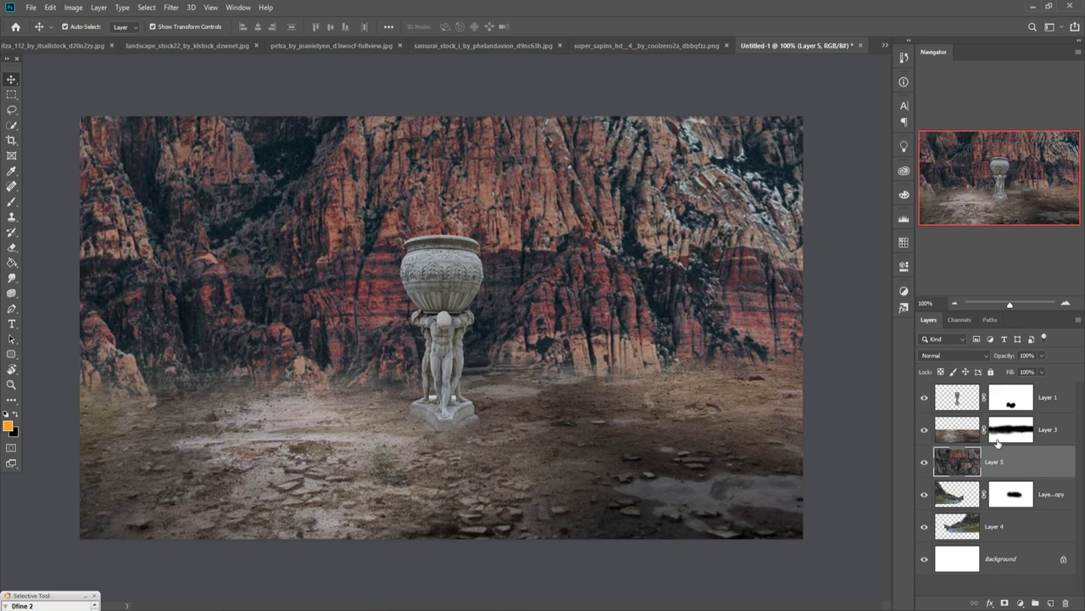
left_click_drag(1009, 458, 922, 389)
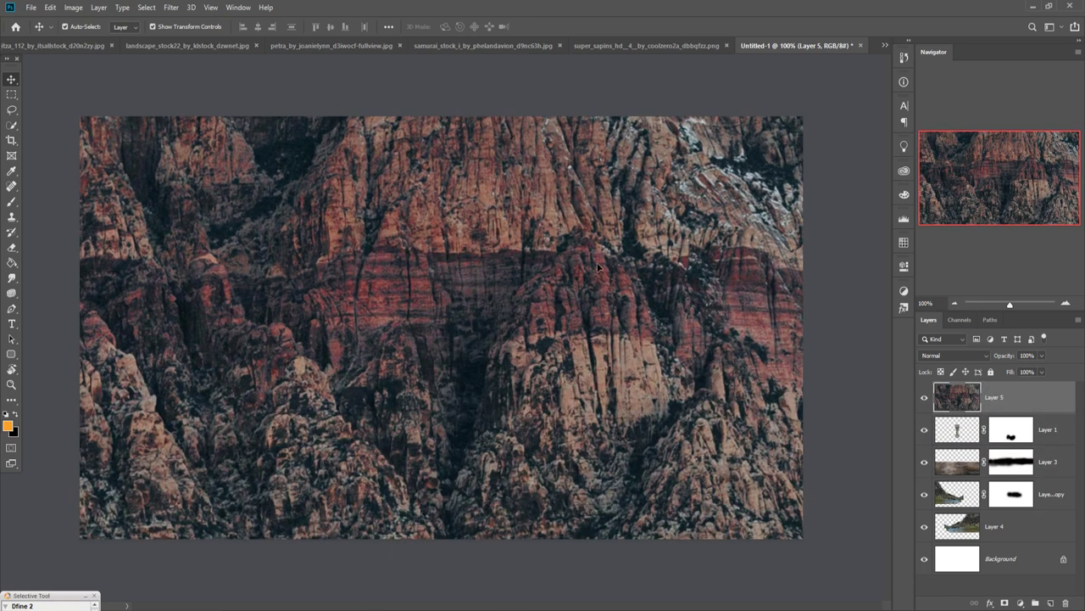
key("ctrl+minus")
key("ctrl+minus")
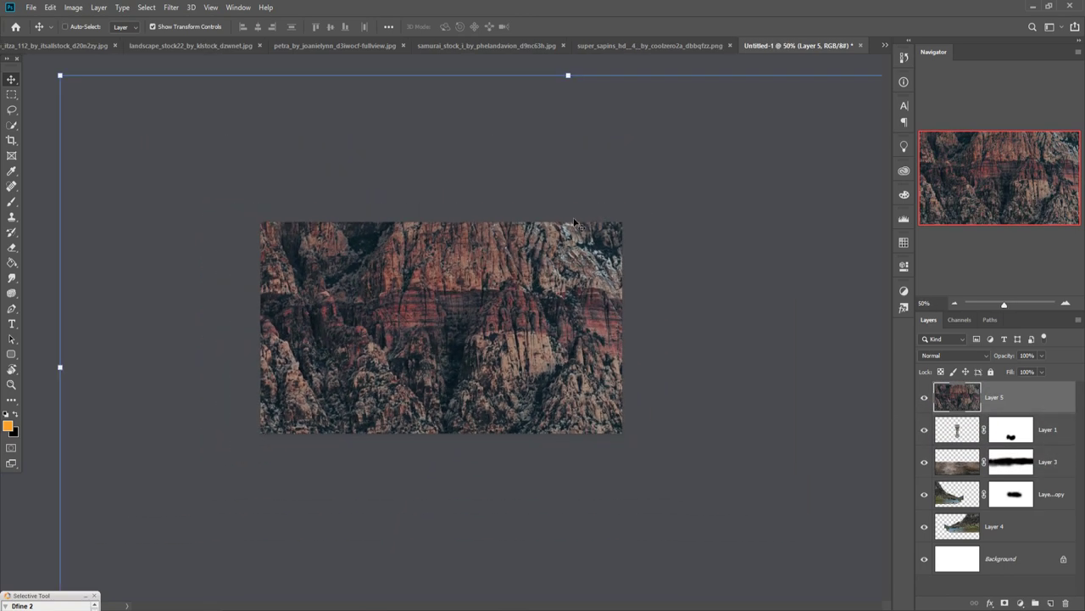
mouse_move(573, 84)
left_mouse_down()
mouse_move(569, 497)
mouse_move(297, 321)
mouse_move(432, 261)
mouse_move(519, 274)
left_mouse_up()
left_click(543, 27)
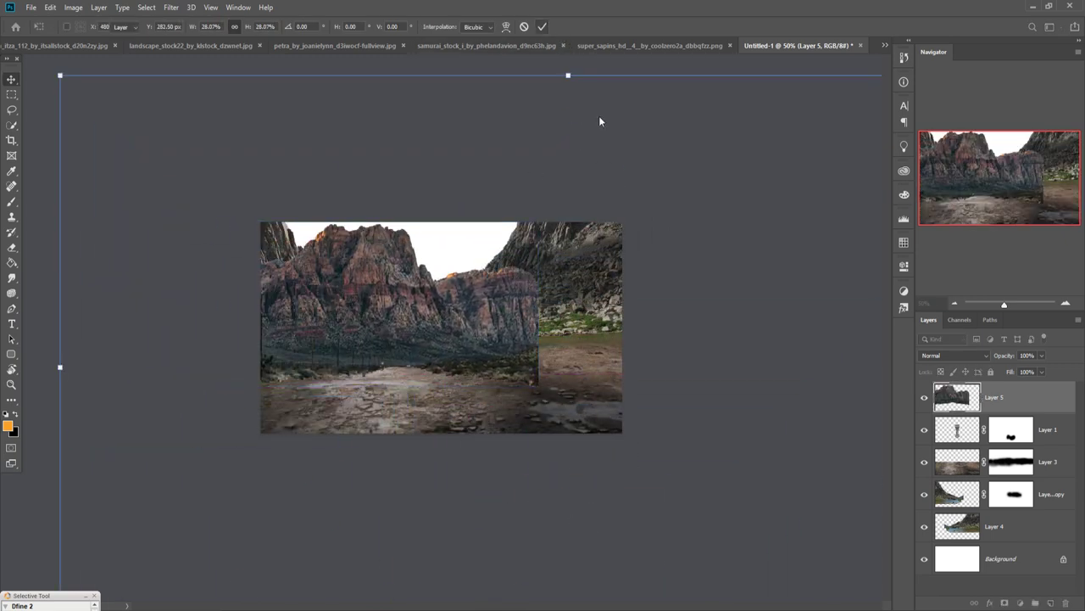
Step: Place Layer 5 just above Background, scaled to about 47% between the valley slopes
left_click_drag(1042, 414, 1018, 543)
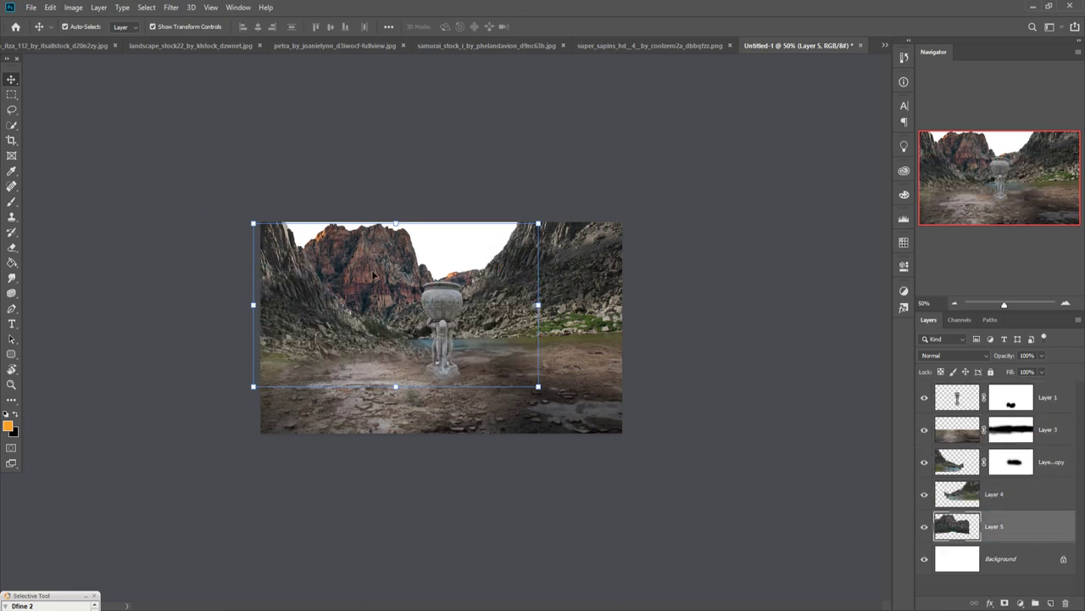
left_click_drag(371, 270, 379, 288)
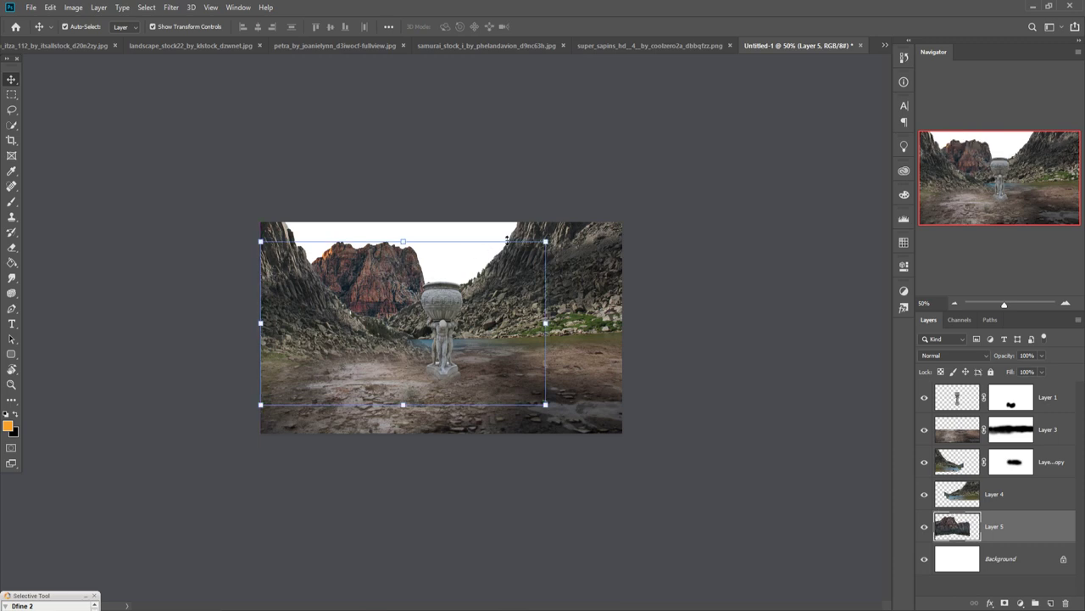
mouse_move(545, 241)
left_mouse_down()
mouse_move(394, 329)
mouse_move(407, 289)
mouse_move(373, 282)
left_mouse_up()
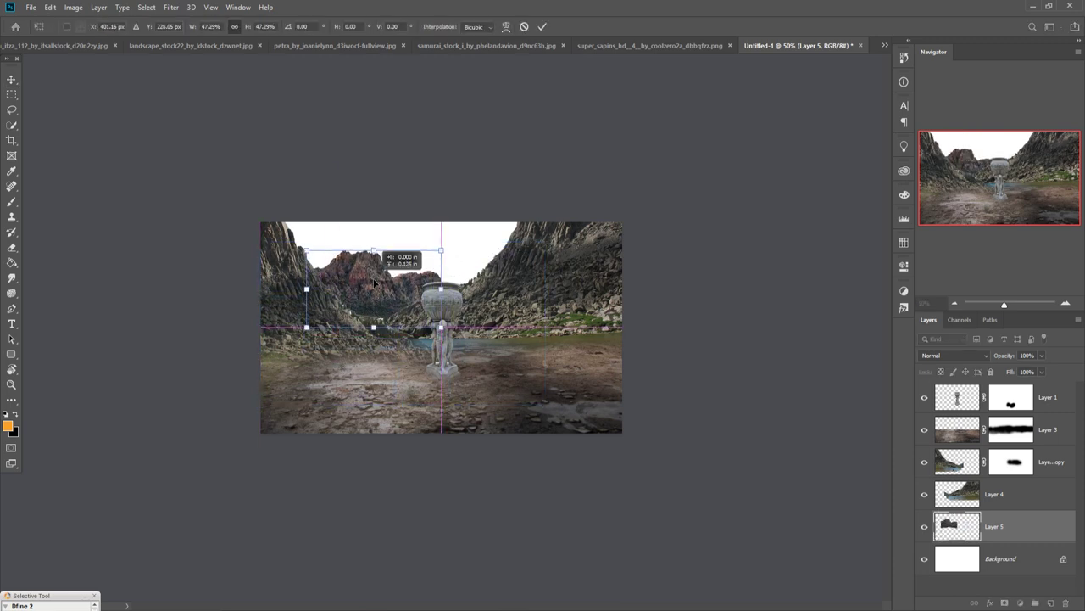
left_click_drag(375, 285, 407, 295)
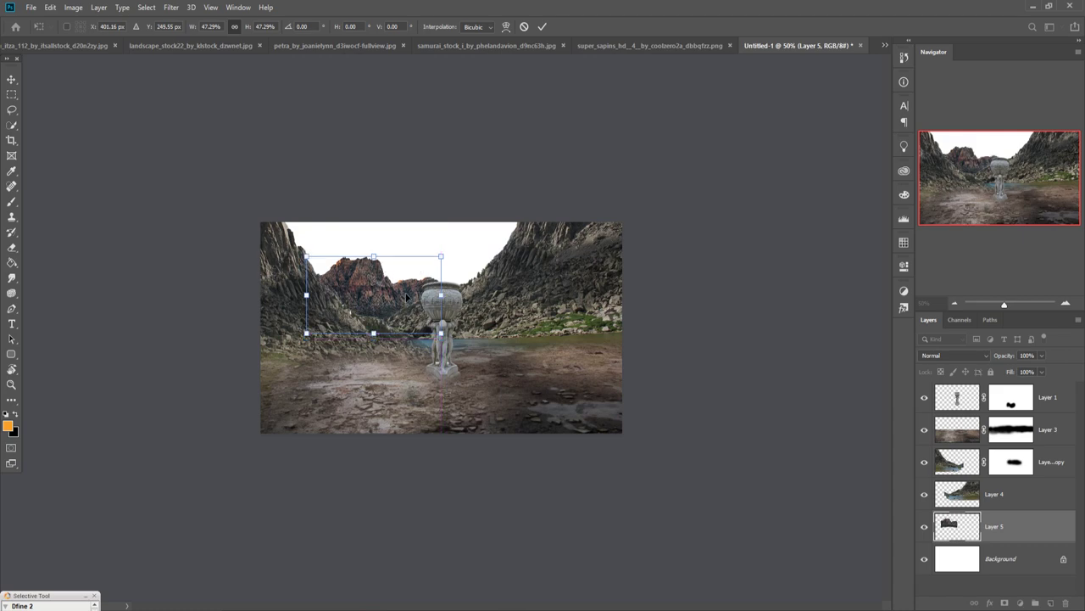
left_click(542, 26)
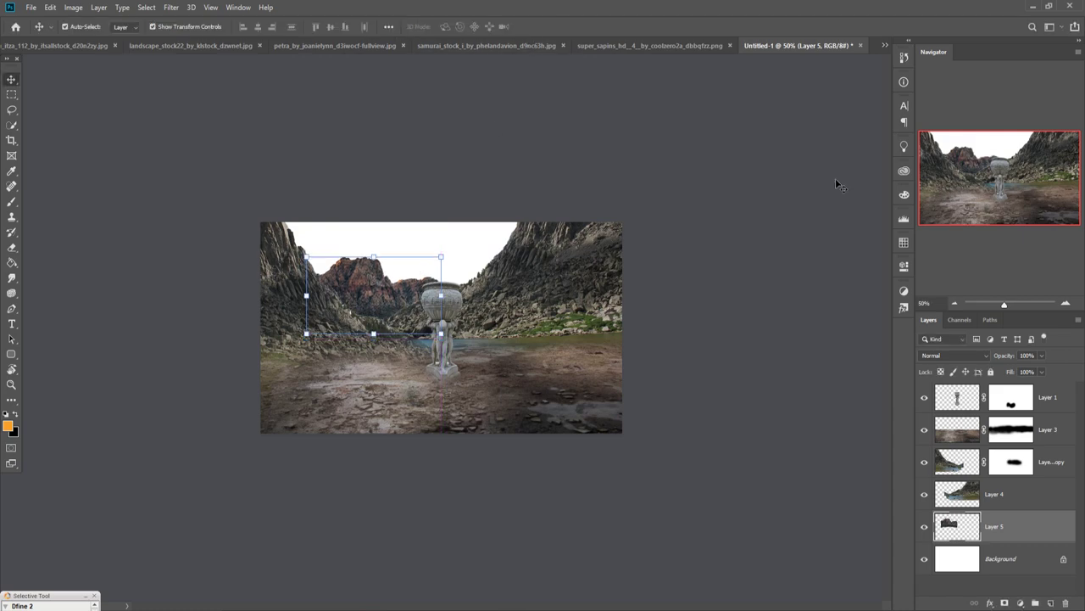
key("ctrl+1")
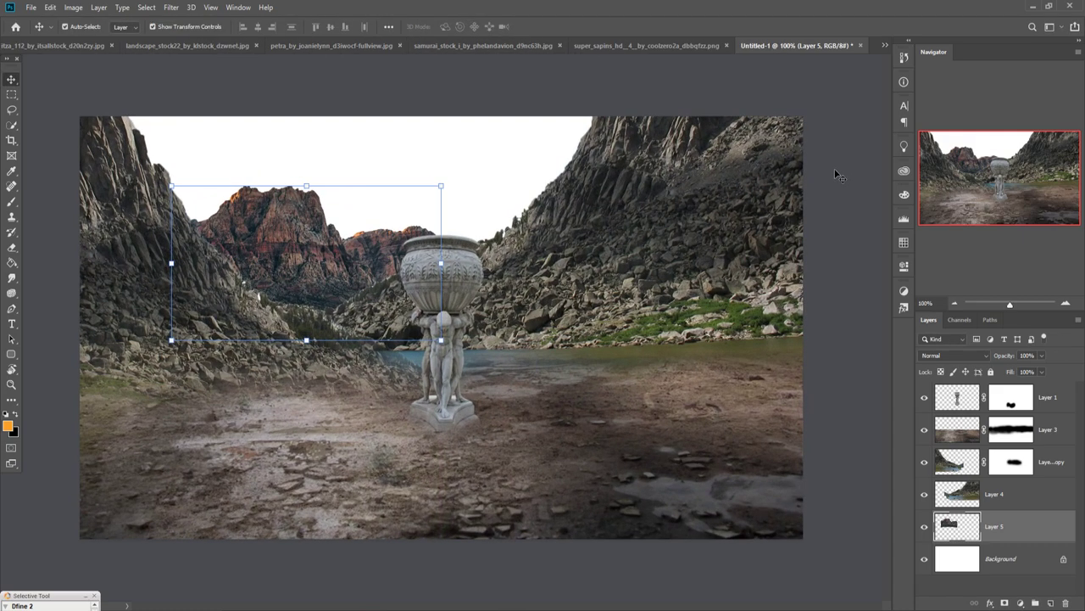
left_click(1052, 430)
Step: Add a new layer above Layer 3 and paint a soft black shadow under the statue base
left_click(1051, 602)
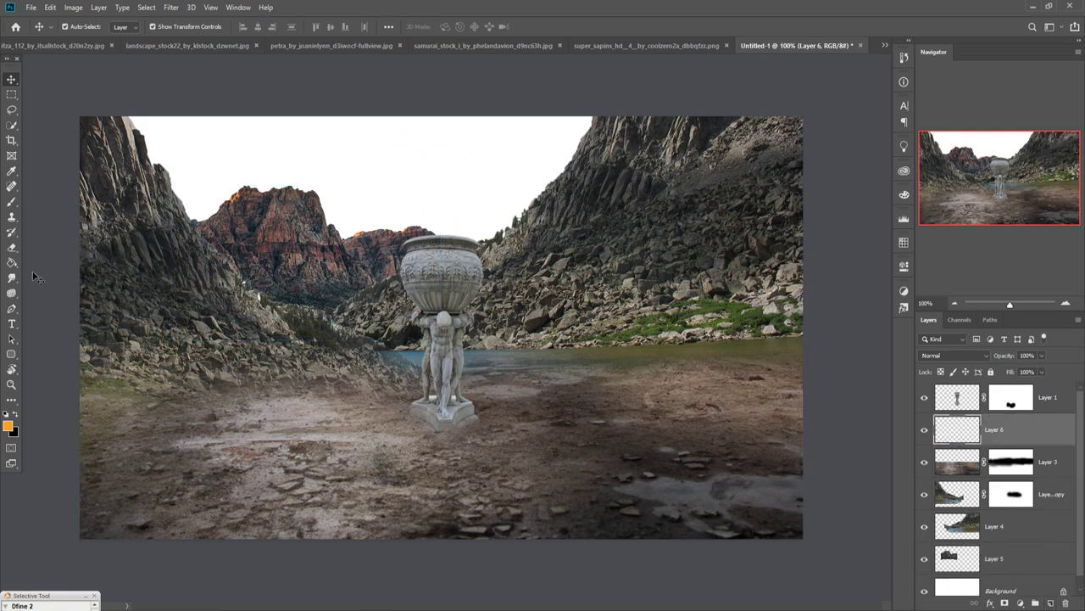
left_click(9, 203)
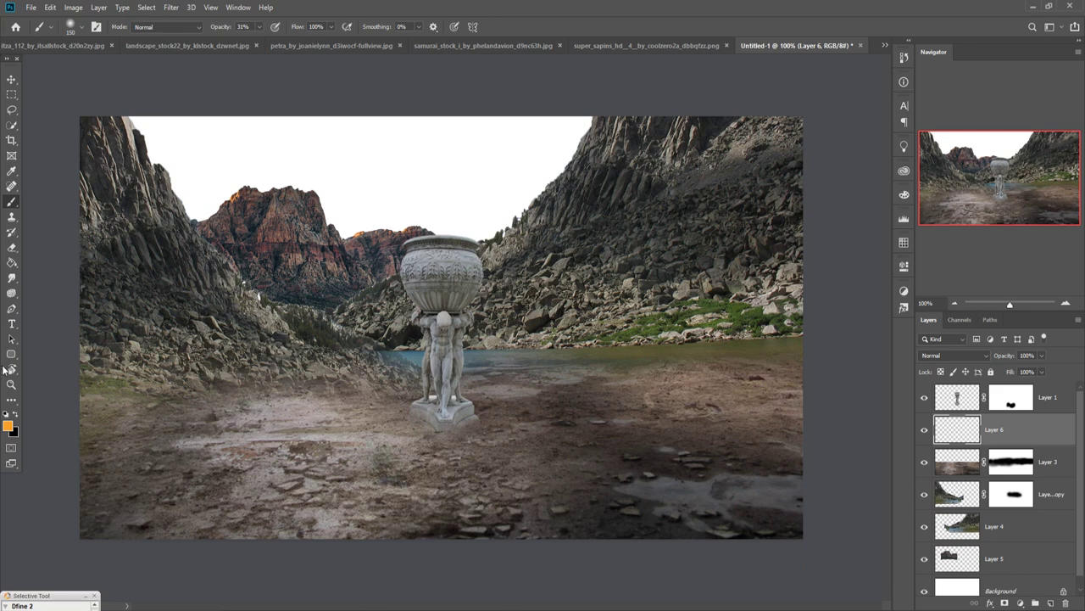
left_click(15, 416)
left_click(259, 26)
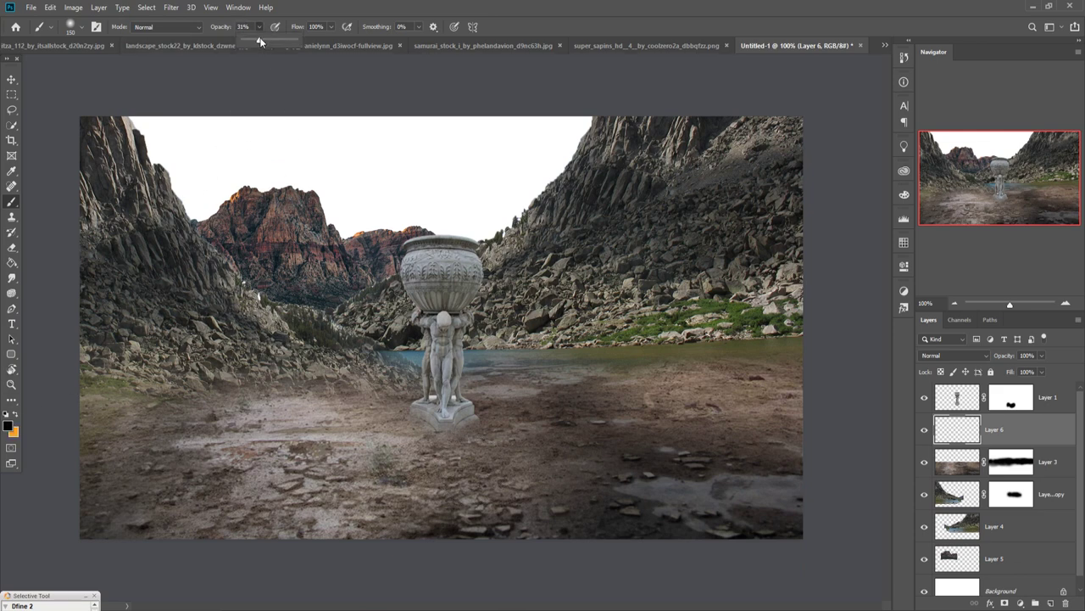
left_click_drag(432, 428, 462, 436)
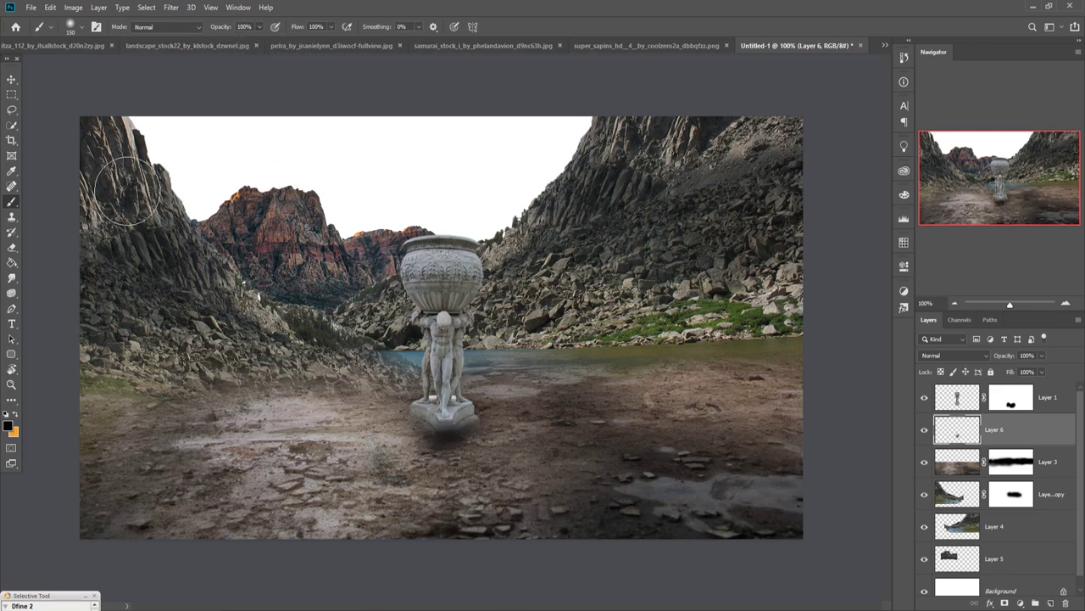
Step: Stretch and flatten the shadow into a wide smudge centred beneath the statue
left_click(15, 82)
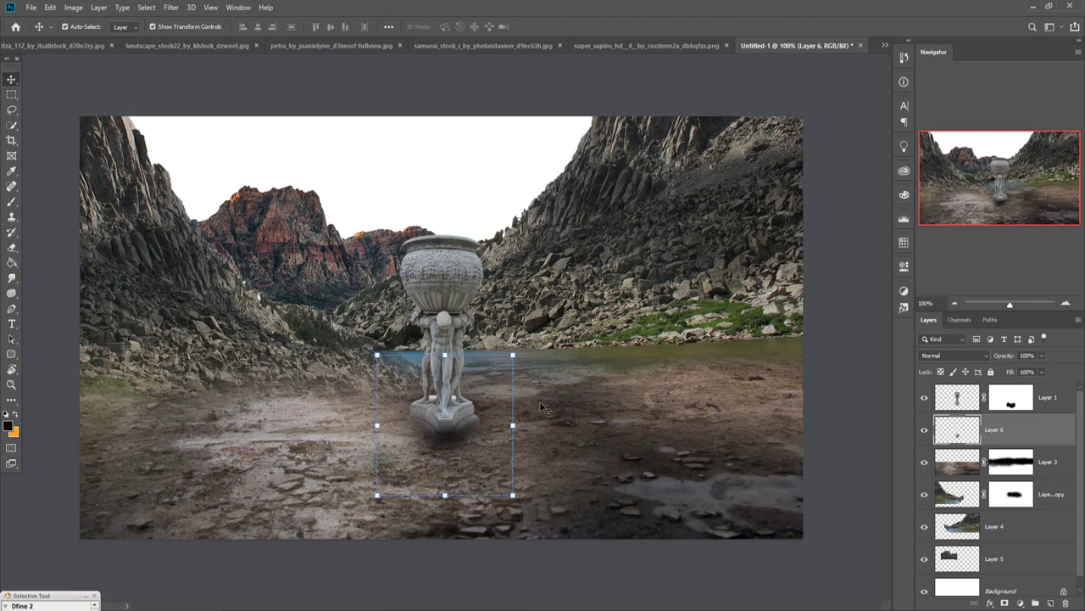
left_click_drag(513, 425, 678, 427)
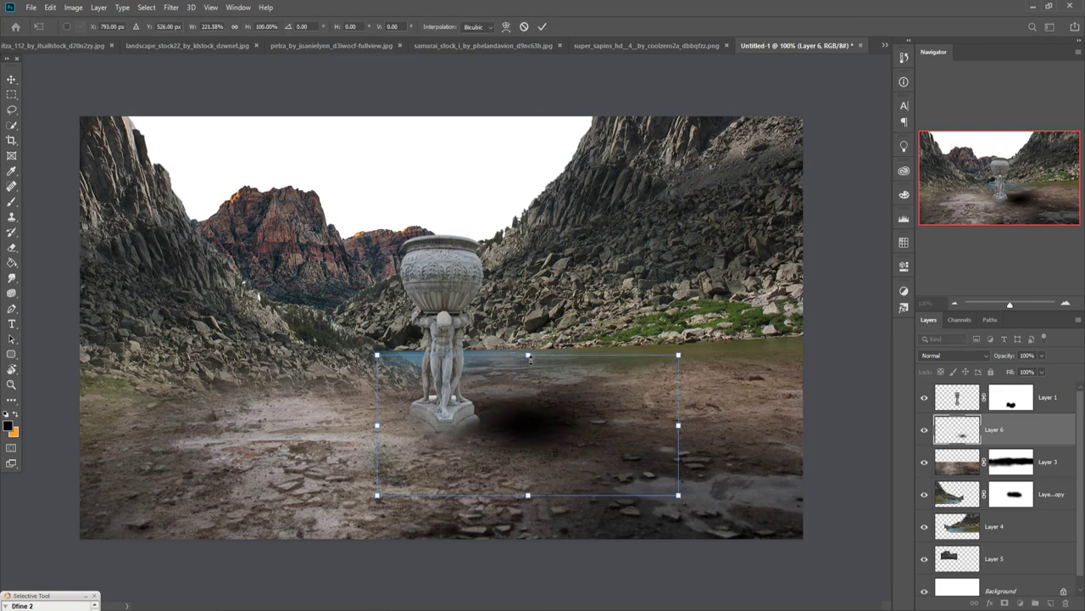
left_click_drag(528, 359, 528, 420)
left_click_drag(532, 462, 452, 431)
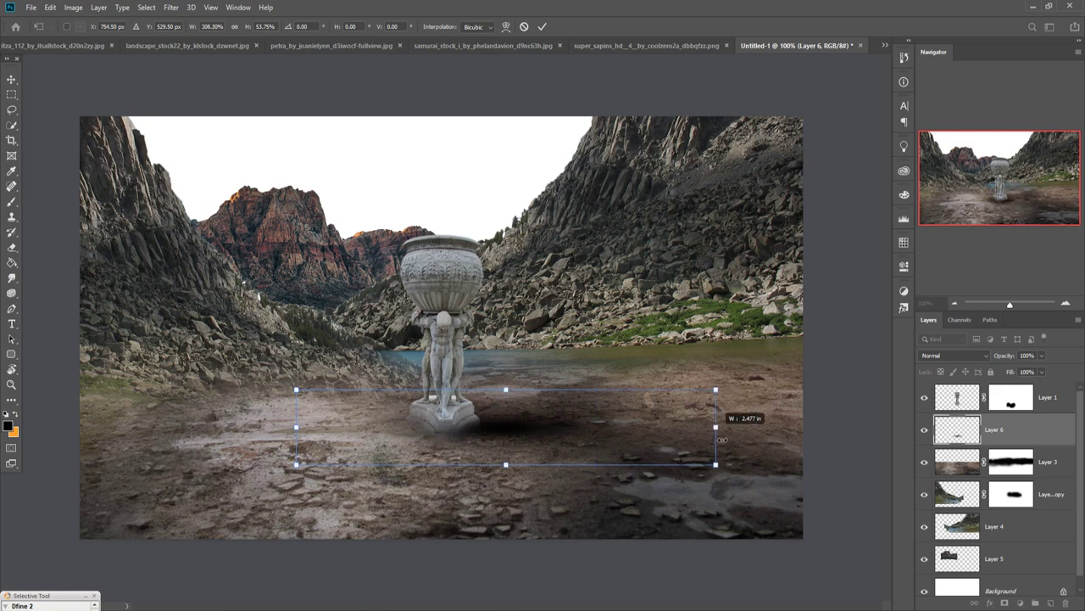
left_click_drag(601, 431, 775, 429)
mouse_move(566, 429)
left_mouse_down()
mouse_move(469, 432)
mouse_move(484, 432)
left_mouse_up()
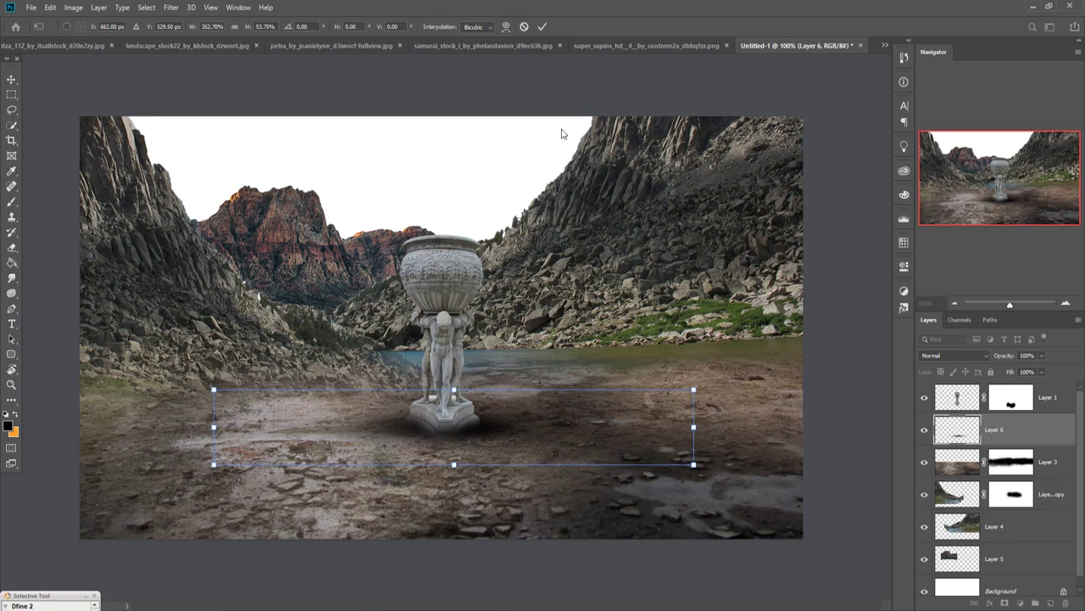
left_click(543, 26)
key("ctrl+minus")
key("alt+bracketright")
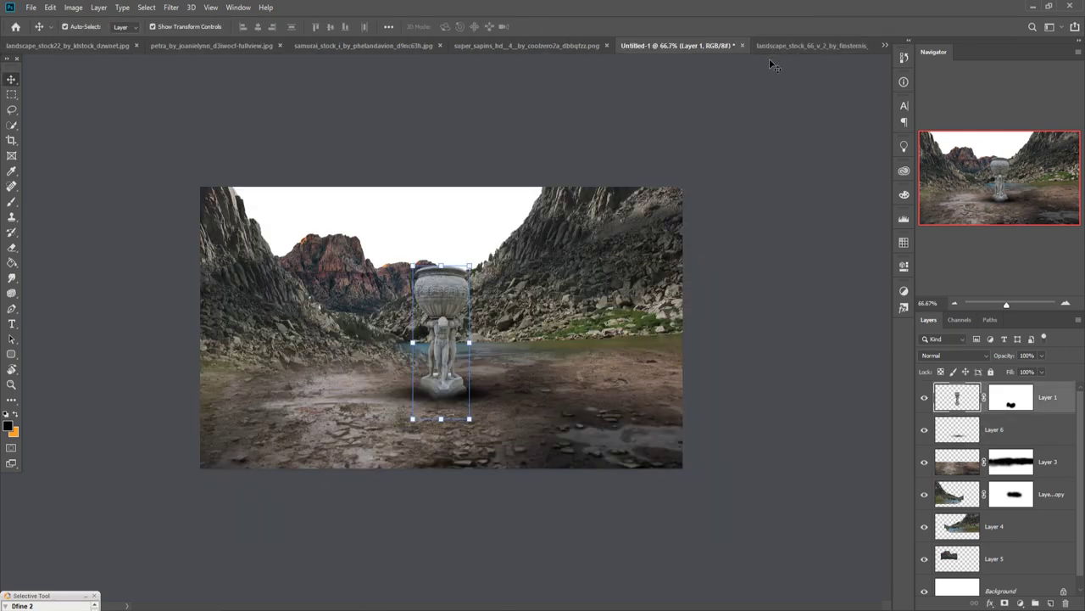
Step: In landscape_stock_66, Quick-Select the rocky ridge and its lower rock formations
left_click(799, 46)
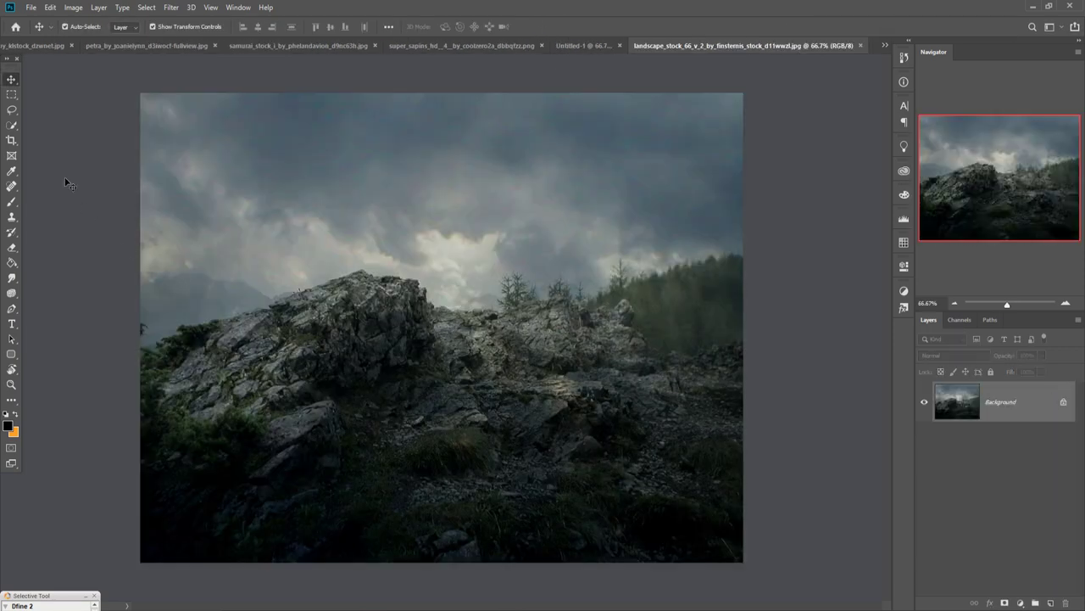
left_click(13, 125)
left_click_drag(269, 335, 413, 309)
left_click_drag(574, 327, 511, 333)
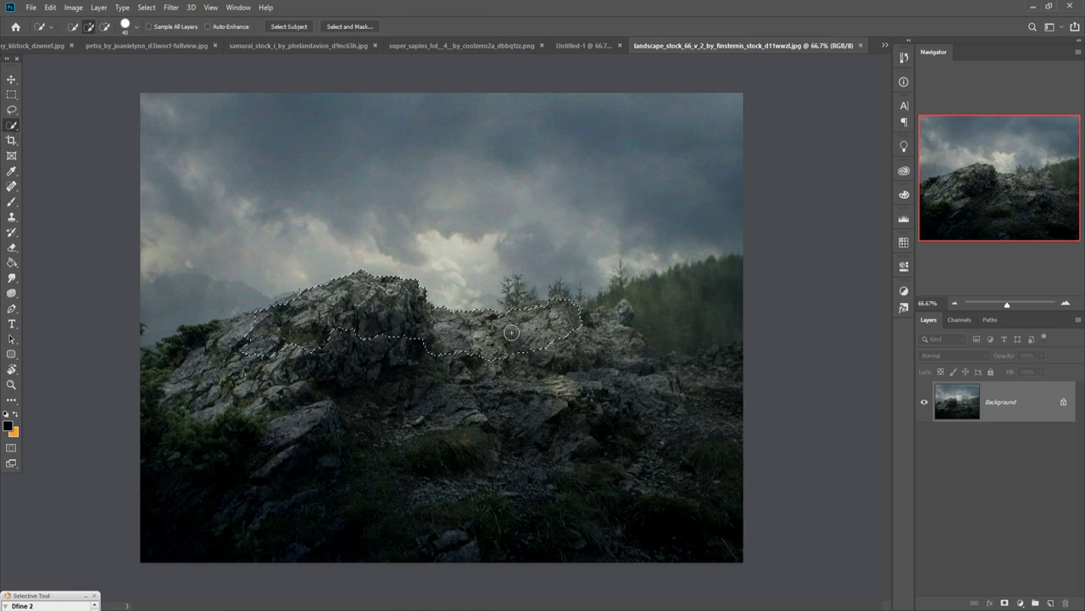
mouse_move(627, 327)
left_mouse_down()
mouse_move(737, 390)
mouse_move(372, 405)
mouse_move(122, 466)
left_mouse_up()
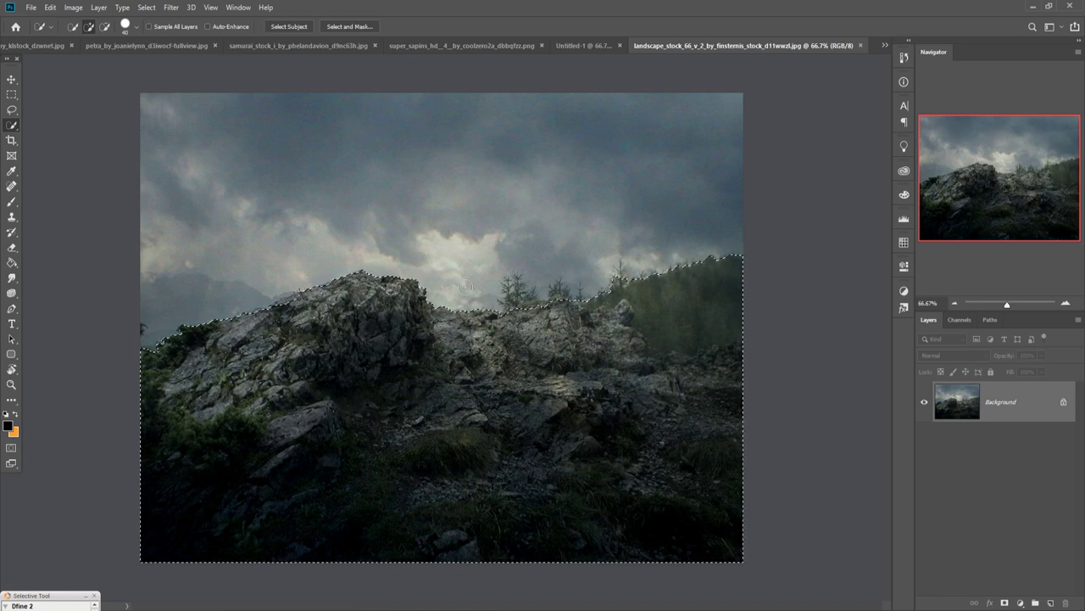
Step: Subtract the sky and the upper-right forest from the rock selection
left_click(104, 26)
left_click_drag(629, 319, 602, 306)
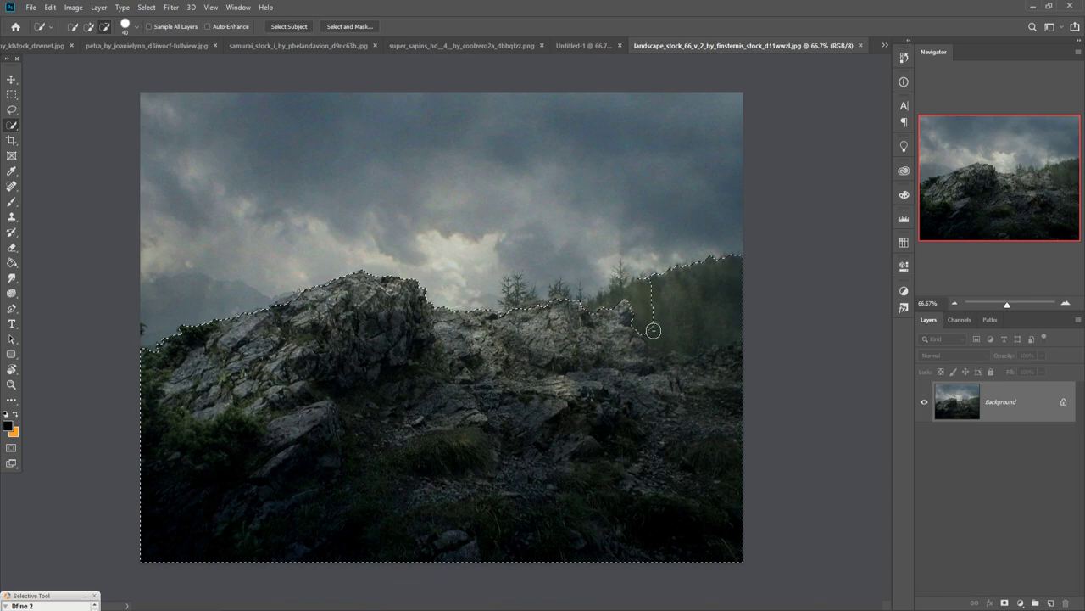
left_click_drag(714, 334, 776, 289)
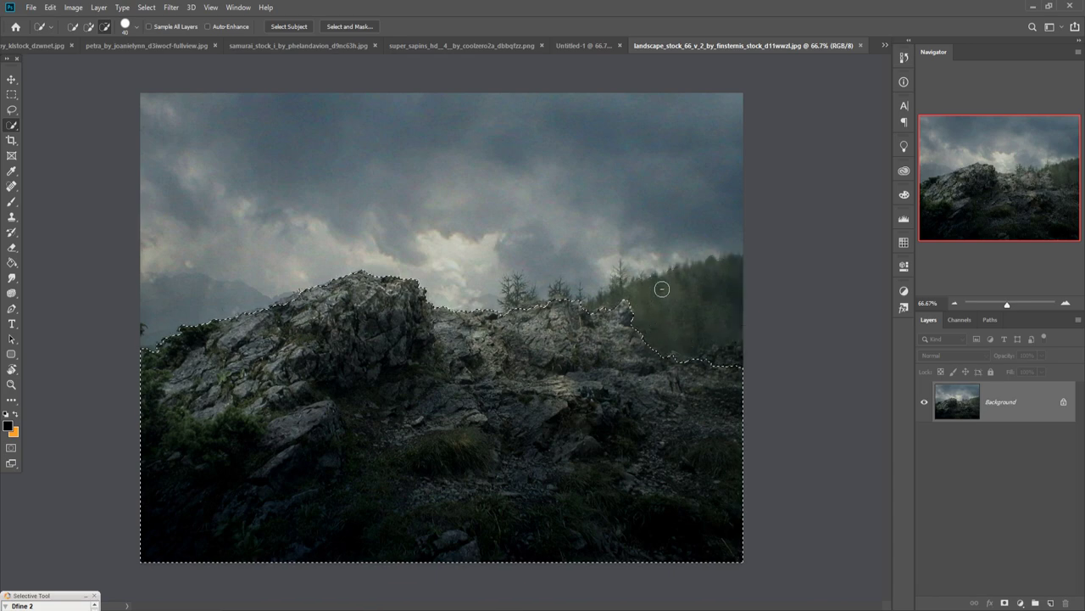
left_click(11, 79)
left_click_drag(716, 44, 725, 101)
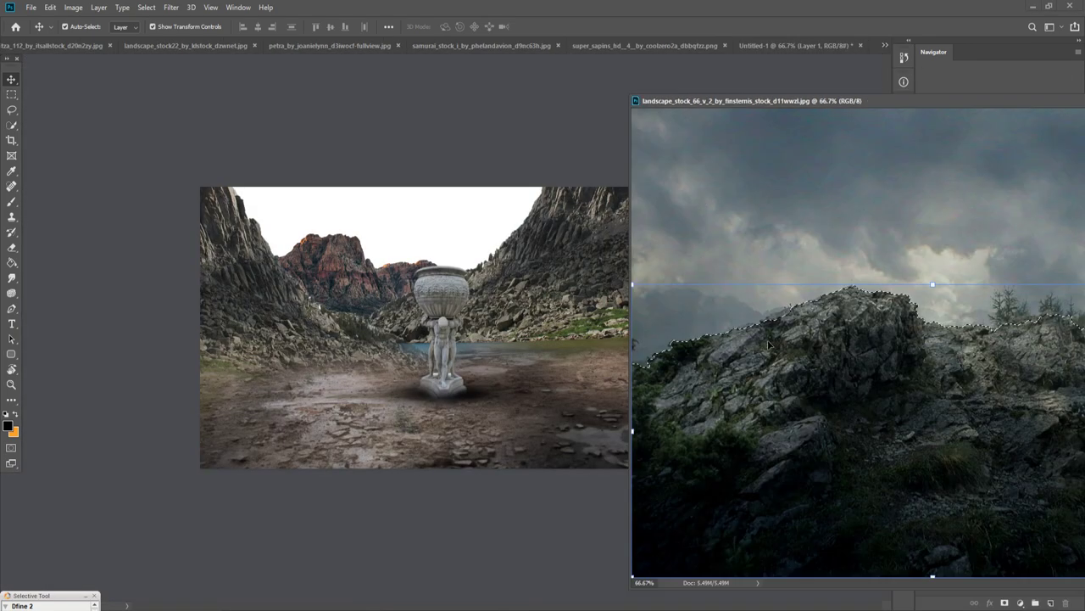
Step: Drop the rocks into the composite as Layer 7, scaled to 54.91%, rotated 20.55°, at lower left
left_click_drag(819, 356, 334, 349)
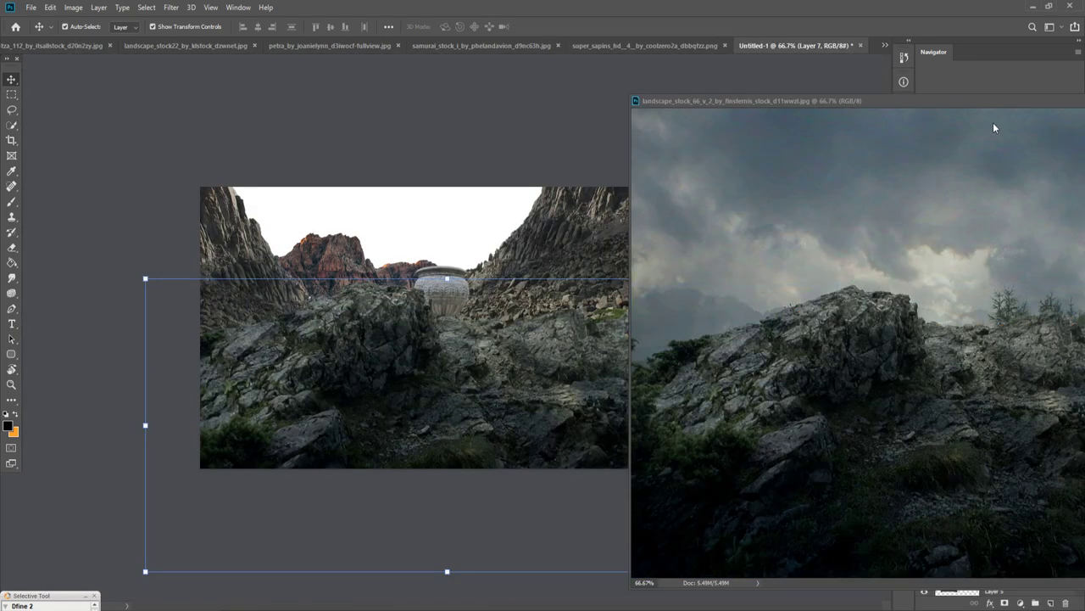
left_click_drag(976, 101, 730, 242)
left_click(719, 237)
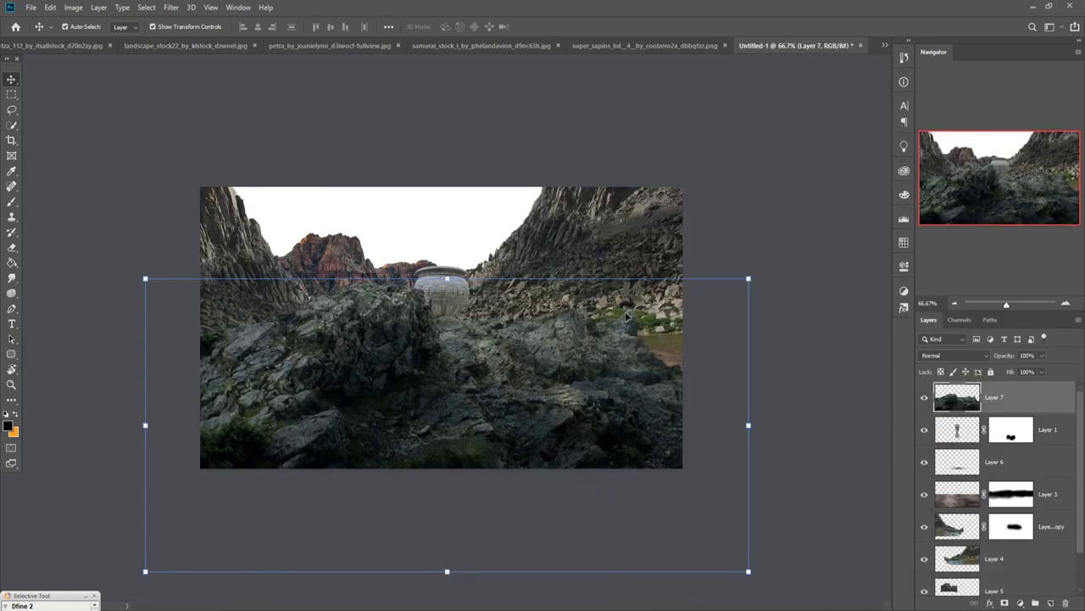
mouse_move(754, 285)
left_mouse_down()
mouse_move(556, 360)
mouse_move(557, 373)
left_mouse_up()
left_click_drag(449, 430, 248, 408)
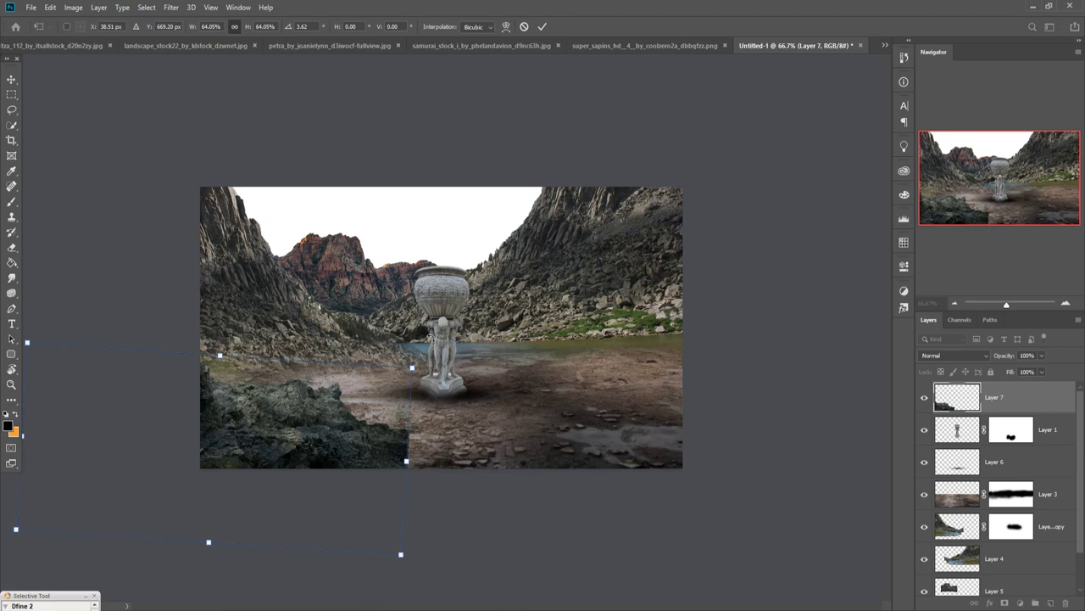
left_click_drag(113, 344, 147, 319)
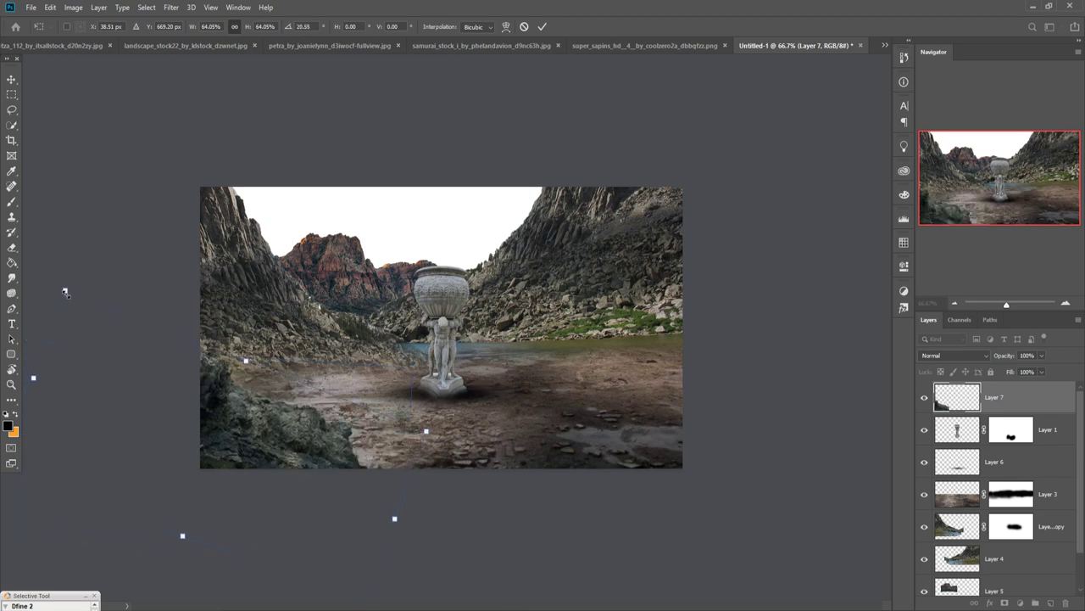
left_click_drag(64, 292, 134, 294)
mouse_move(250, 339)
left_mouse_down()
mouse_move(240, 361)
mouse_move(277, 409)
left_mouse_up()
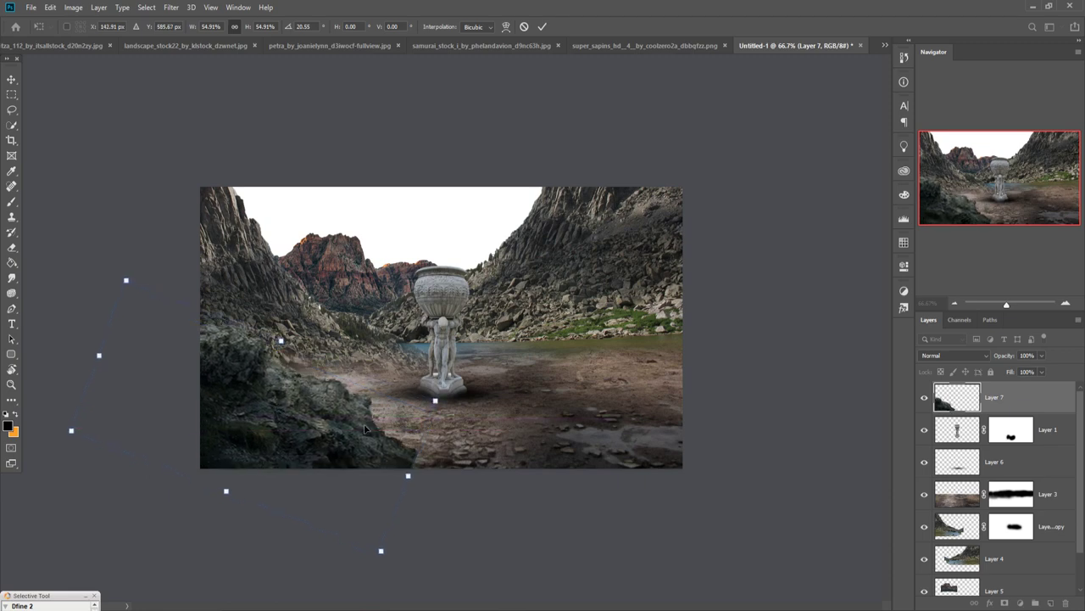
left_click(543, 28)
Step: Duplicate the rock layer as Layer 7 copy and move it to the right side
right_click(1039, 408)
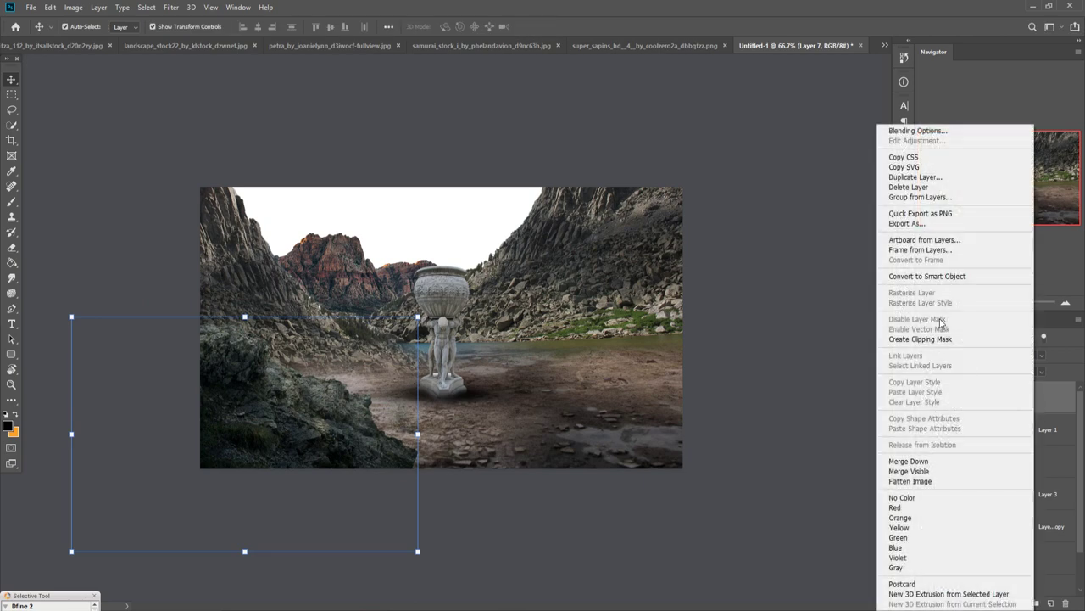
left_click(933, 181)
left_click(635, 174)
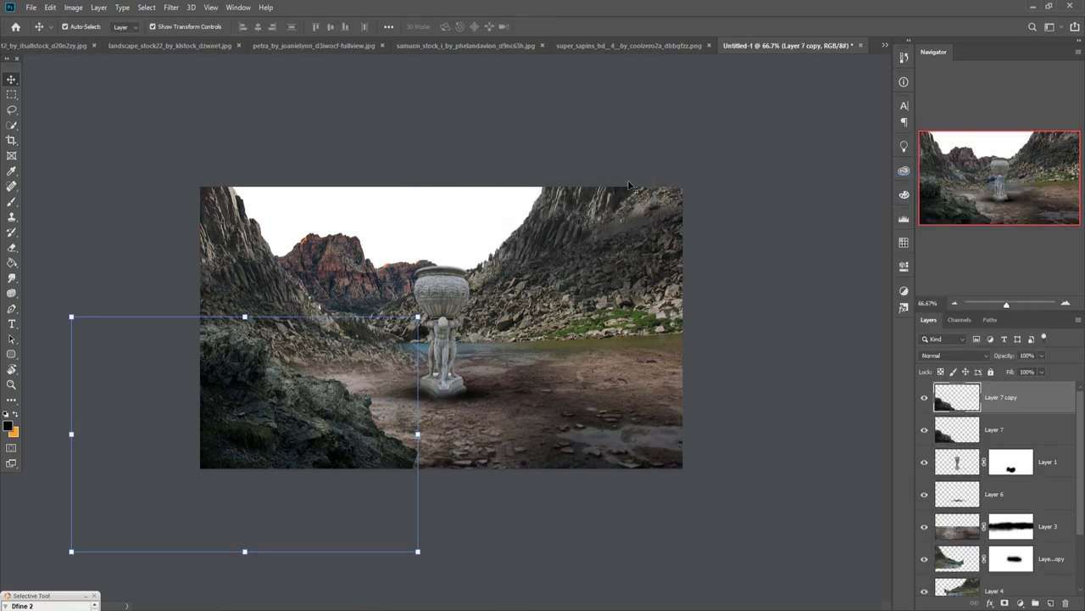
left_click_drag(322, 422, 720, 433)
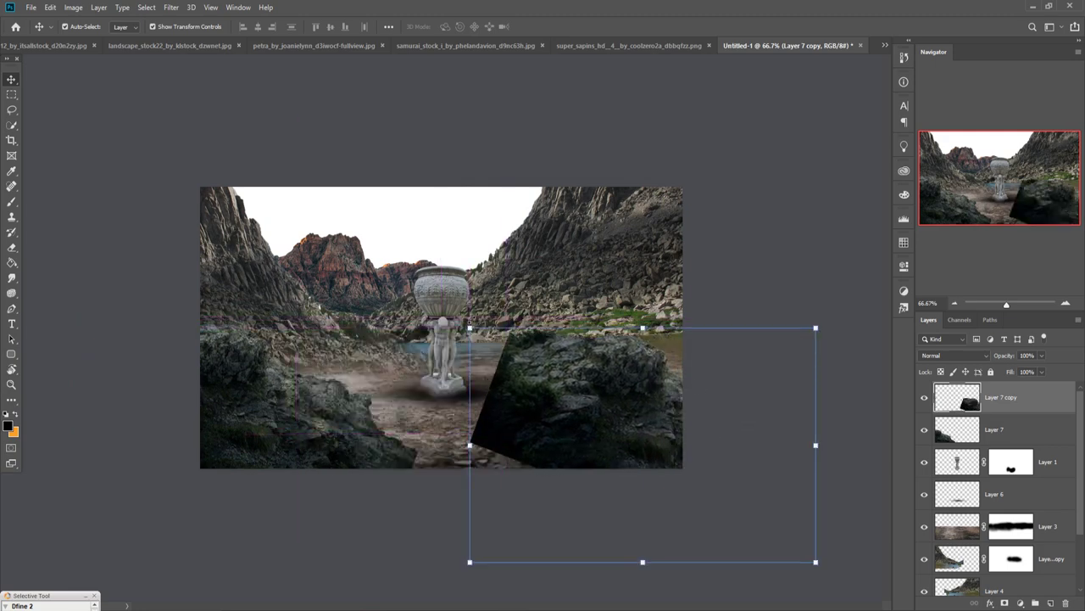
Step: Rotate Layer 7 copy to −89.94°, scale it to 69.34%, and fit it against the right edge
key("ctrl+t")
left_click_drag(463, 320, 454, 530)
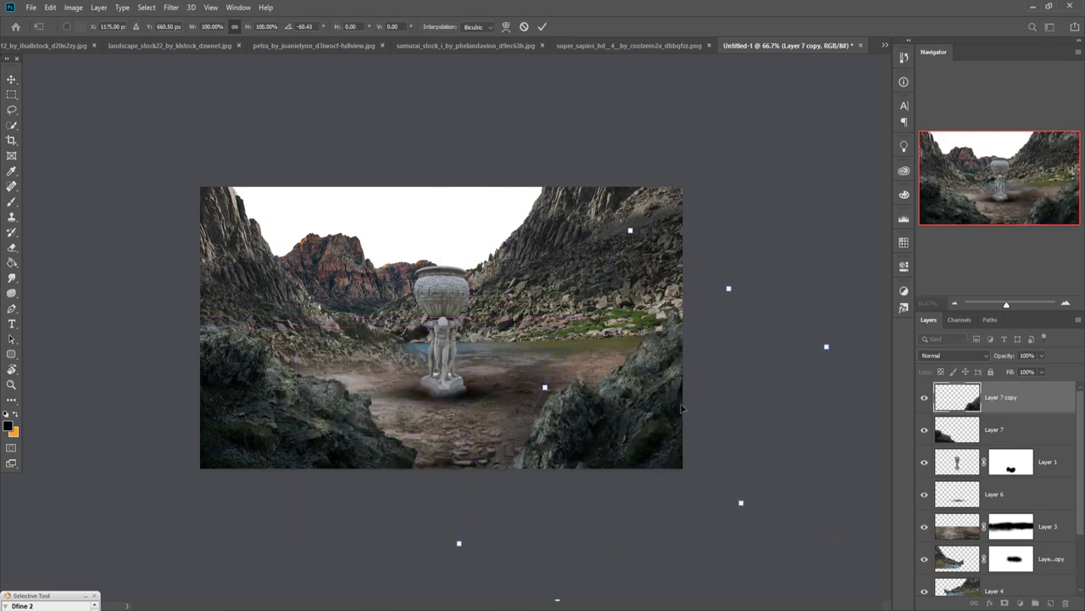
left_click_drag(683, 409, 642, 347)
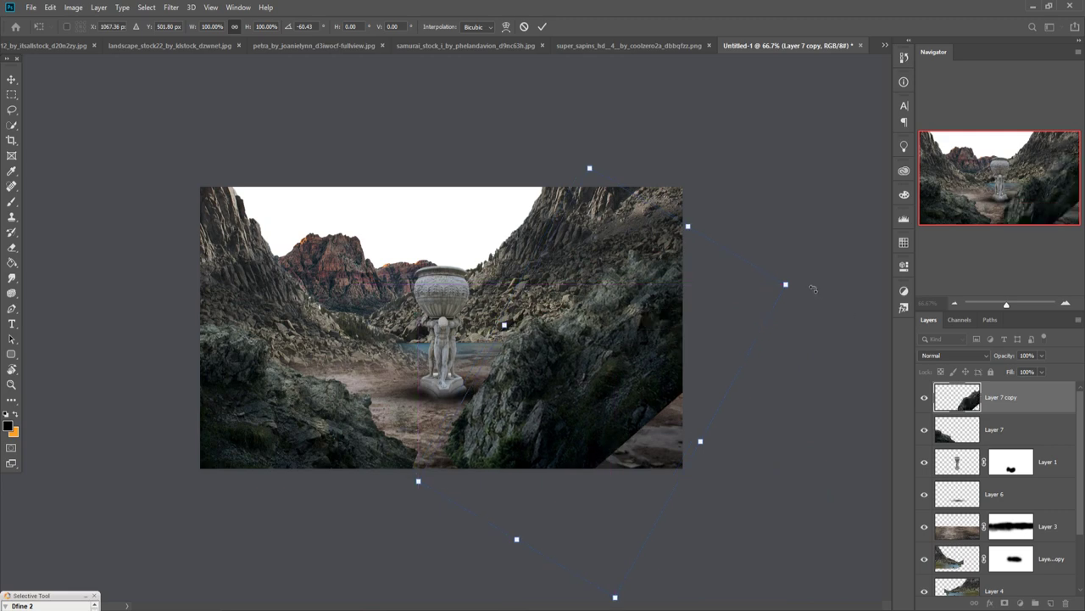
left_click_drag(812, 288, 752, 172)
left_click_drag(578, 347, 678, 318)
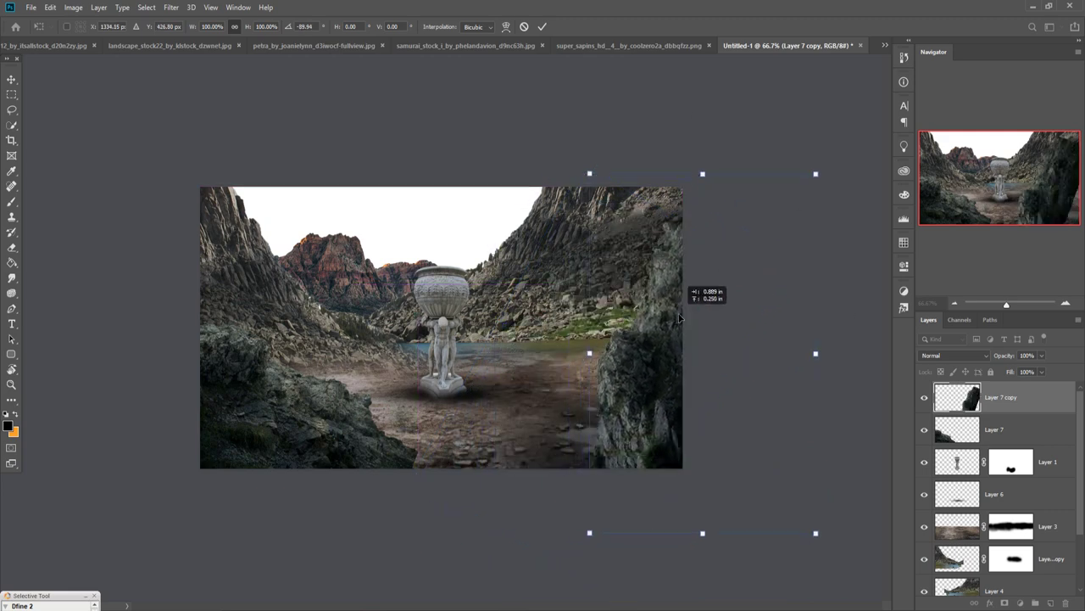
mouse_move(638, 405)
left_mouse_down()
mouse_move(649, 379)
mouse_move(640, 406)
left_mouse_up()
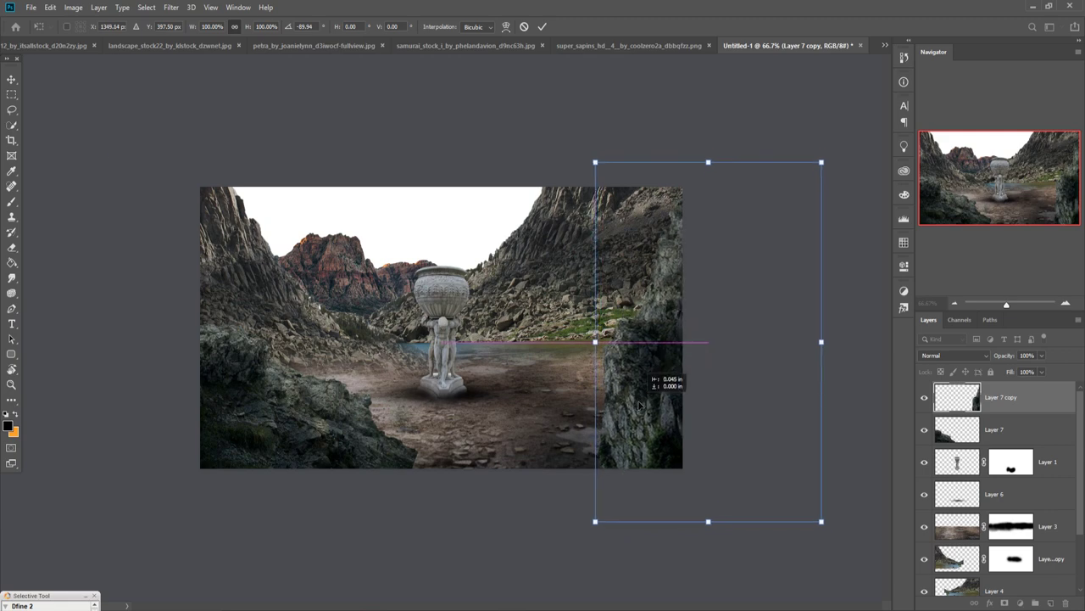
left_click_drag(824, 167, 753, 273)
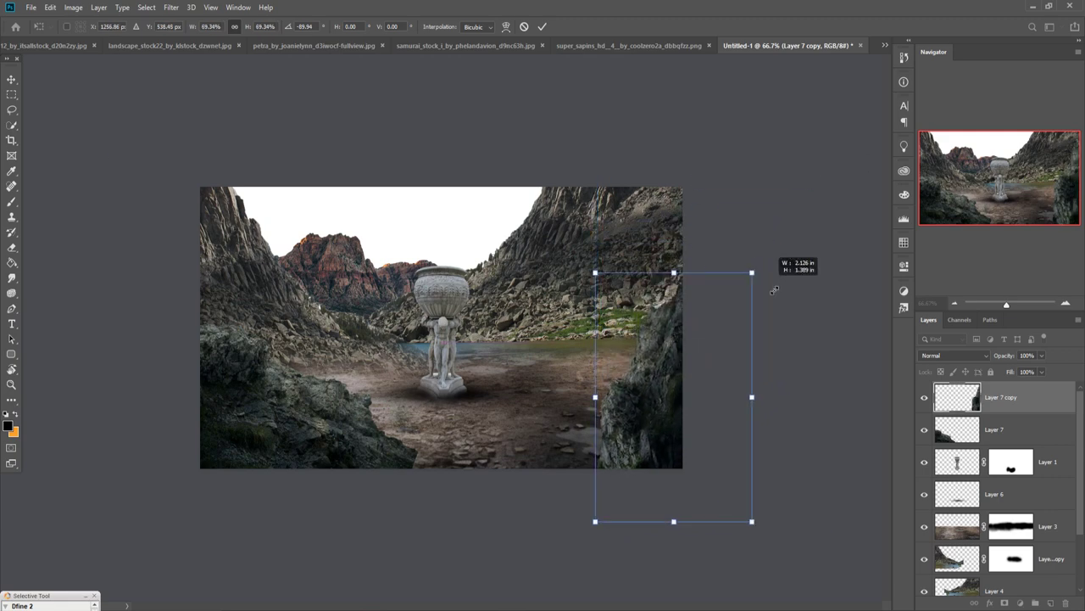
left_click_drag(734, 310, 745, 291)
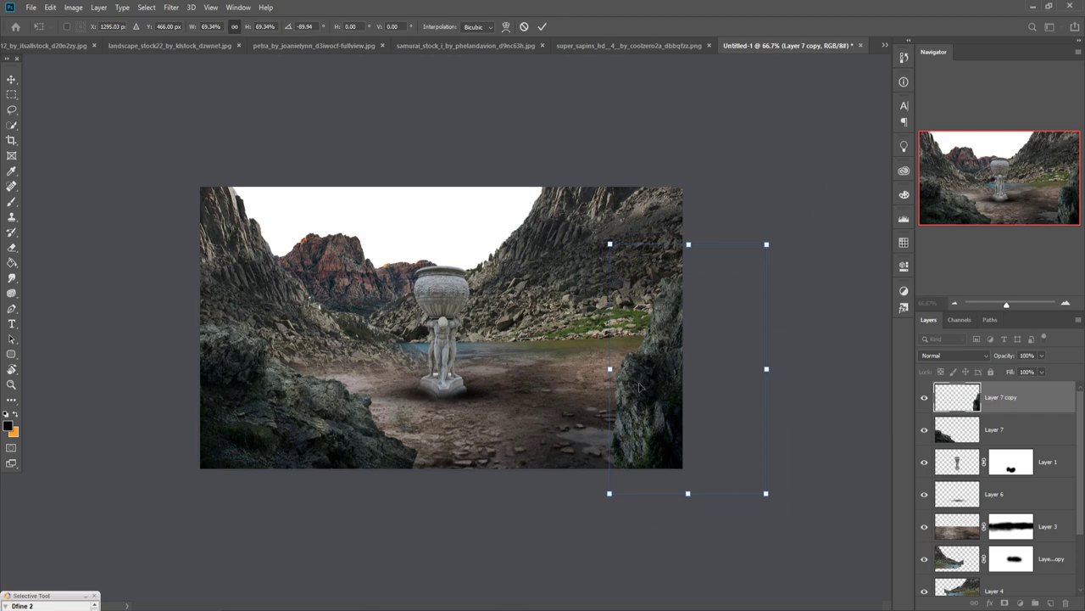
left_click(973, 431)
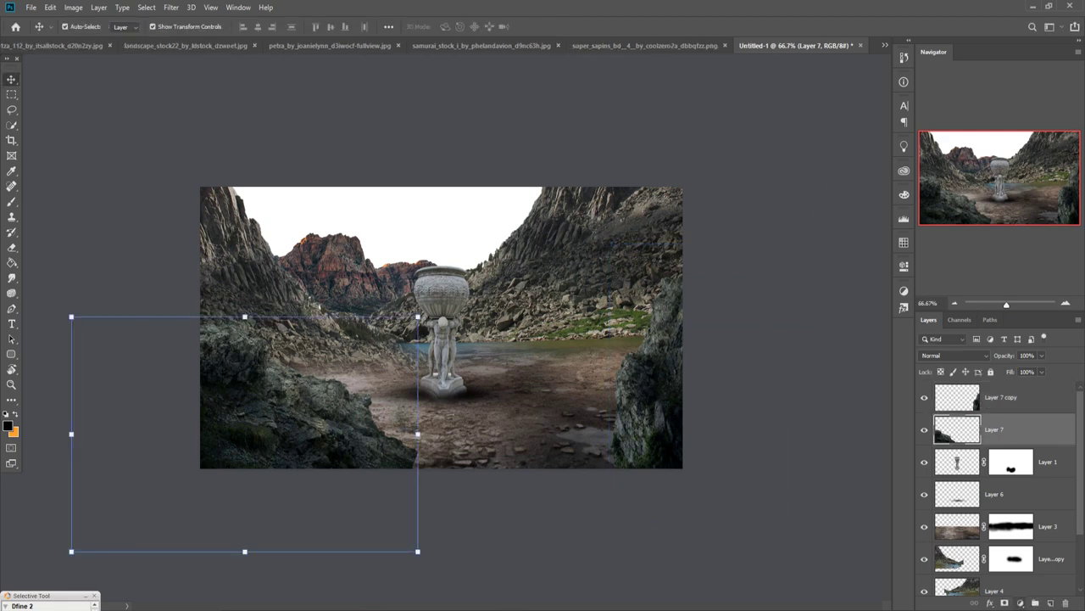
Step: Add a mask to Layer 7 and paint black over the lower-left rock edge to blend it into the ground
left_click(1005, 602)
left_click(12, 203)
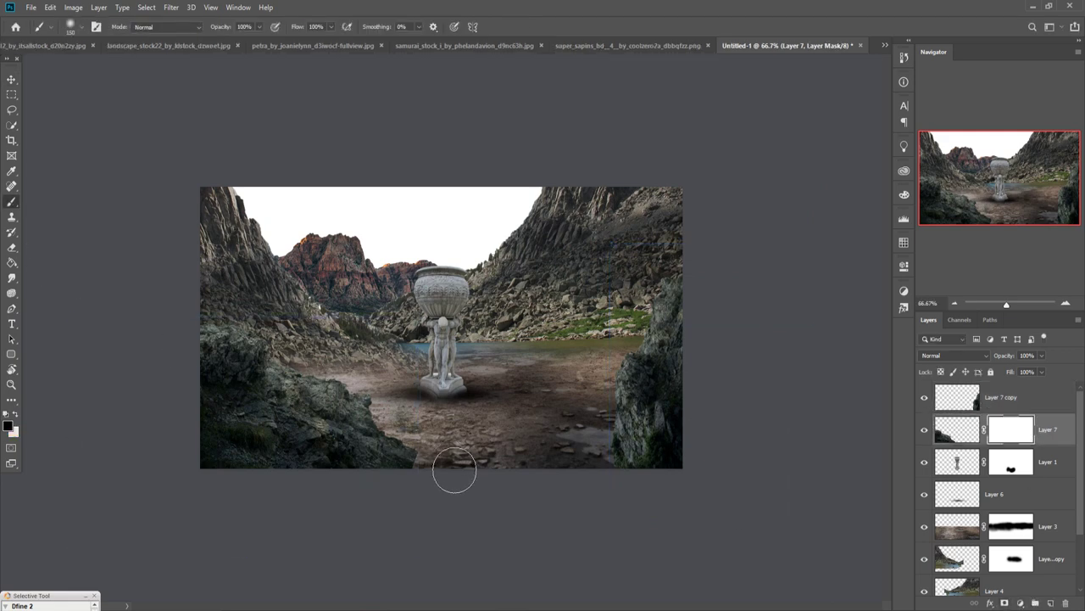
mouse_move(455, 469)
left_mouse_down()
mouse_move(433, 446)
mouse_move(390, 441)
mouse_move(424, 433)
mouse_move(356, 399)
mouse_move(402, 435)
mouse_move(324, 384)
mouse_move(399, 449)
mouse_move(342, 475)
mouse_move(413, 494)
mouse_move(348, 424)
mouse_move(344, 467)
mouse_move(306, 441)
left_mouse_up()
mouse_move(389, 442)
left_mouse_down()
mouse_move(306, 407)
mouse_move(349, 454)
left_mouse_up()
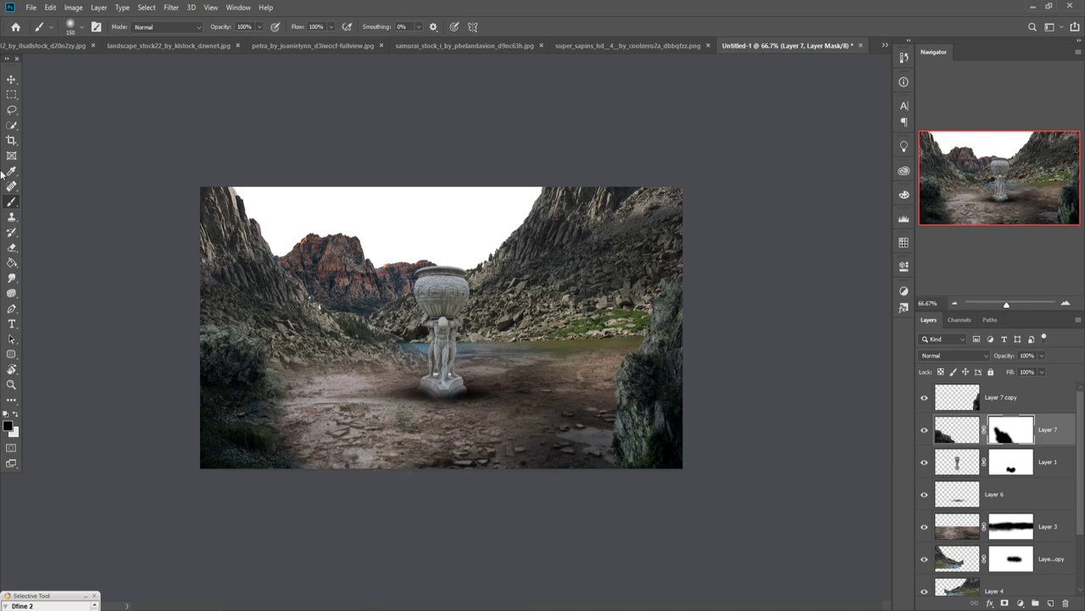
left_click(11, 81)
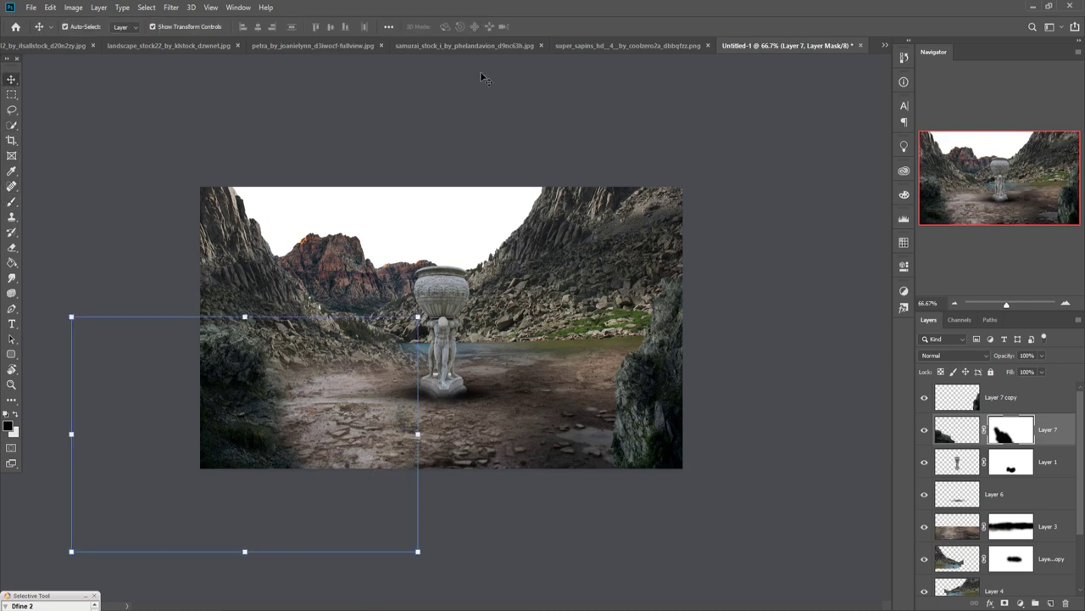
left_click(518, 45)
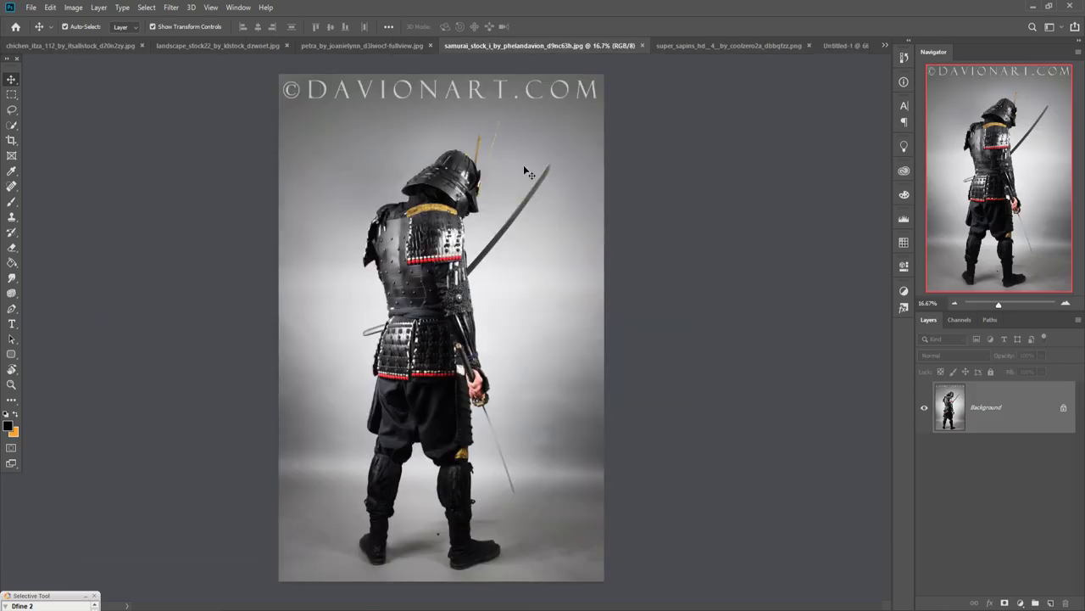
Step: Start a magnetic Pen path at the samurai's leg edge
left_click(11, 308)
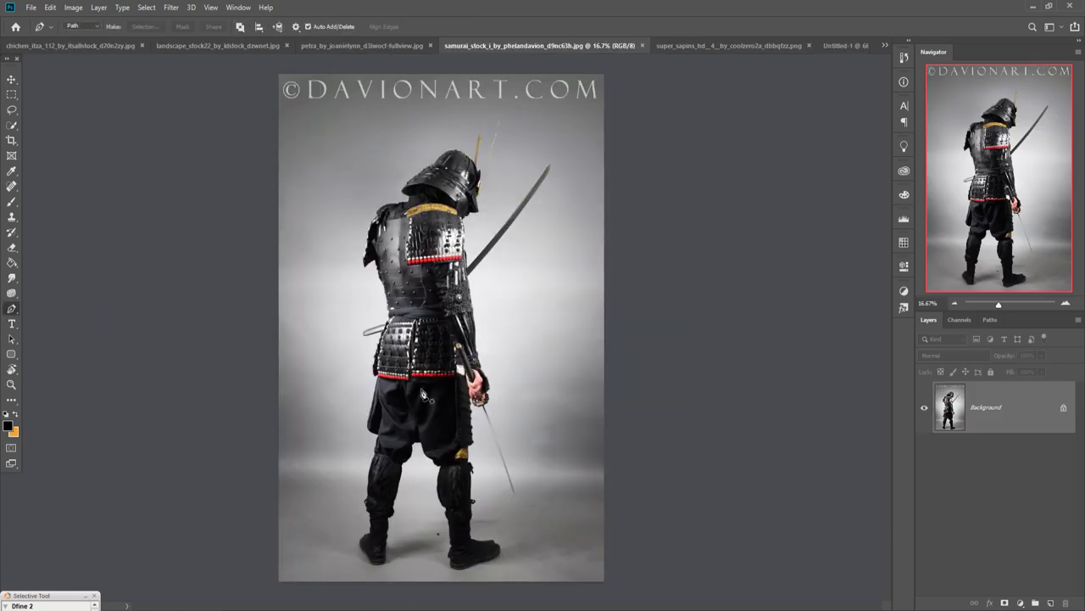
scroll(421, 394, "up", 1)
scroll(420, 396, "up", 1)
scroll(417, 400, "up", 2)
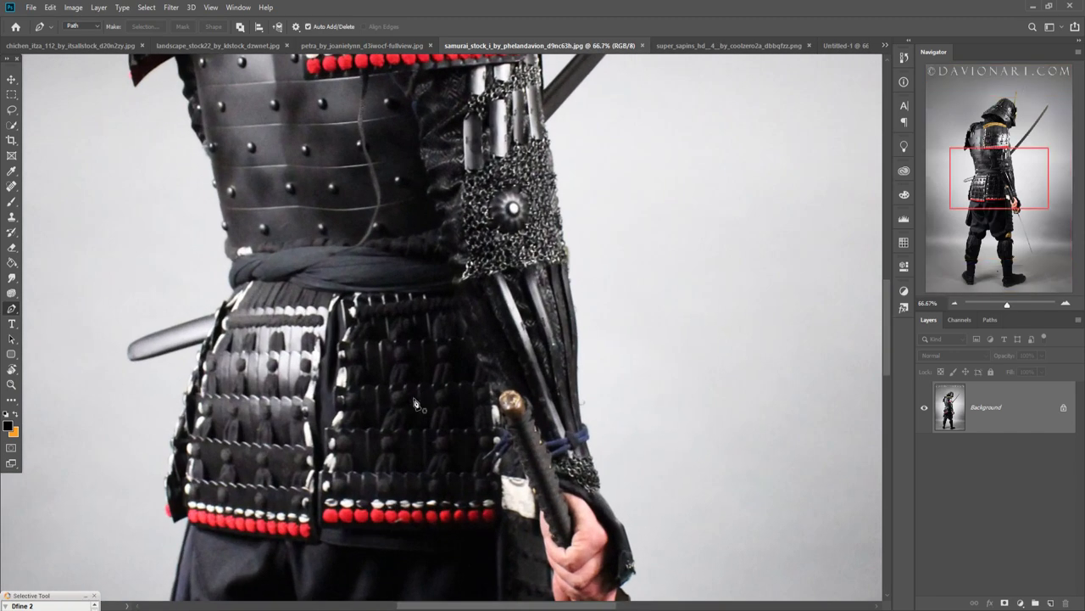
scroll(428, 364, "down", 2)
scroll(450, 288, "down", 5)
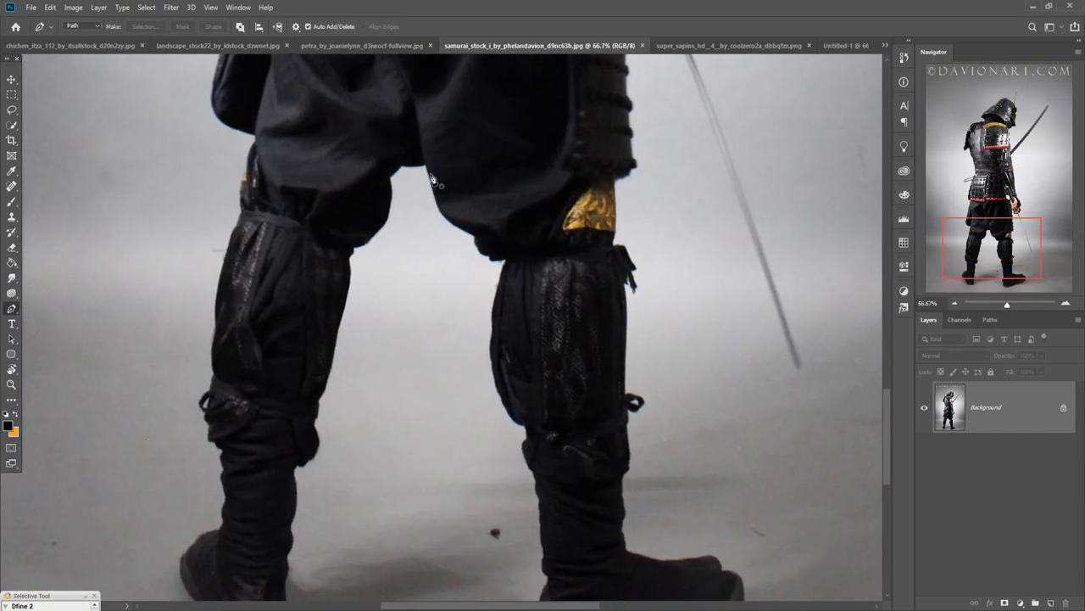
left_click(426, 167)
Step: Trace the path around the samurai's armour, helmet, legs and sword until the outline is complete
scroll(387, 223, "up", 2)
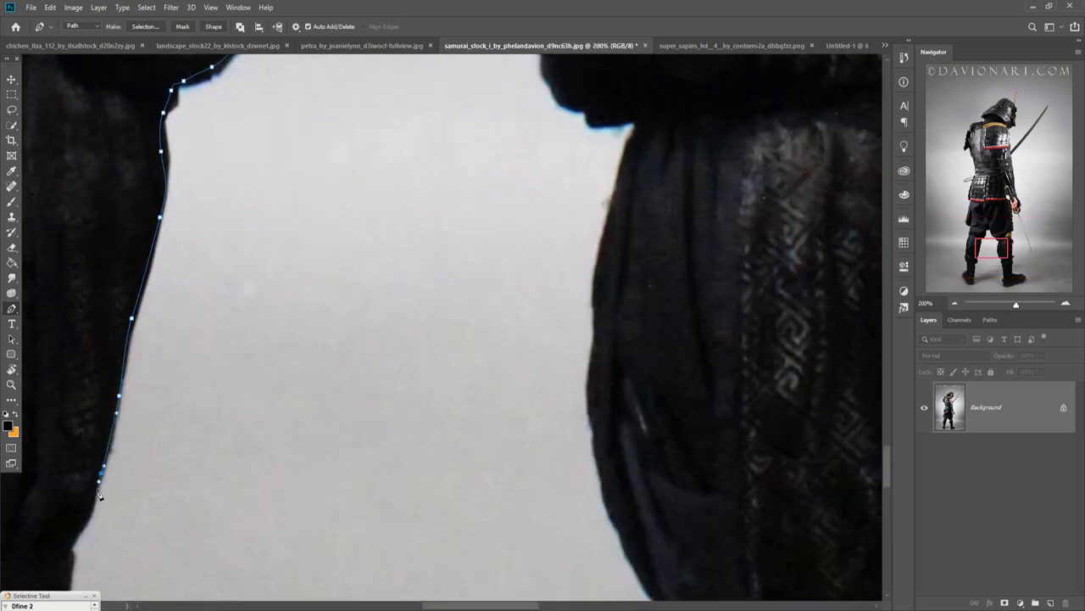
scroll(118, 382, "down", 3)
scroll(322, 364, "down", 3)
scroll(331, 356, "down", 3)
scroll(220, 280, "up", 3)
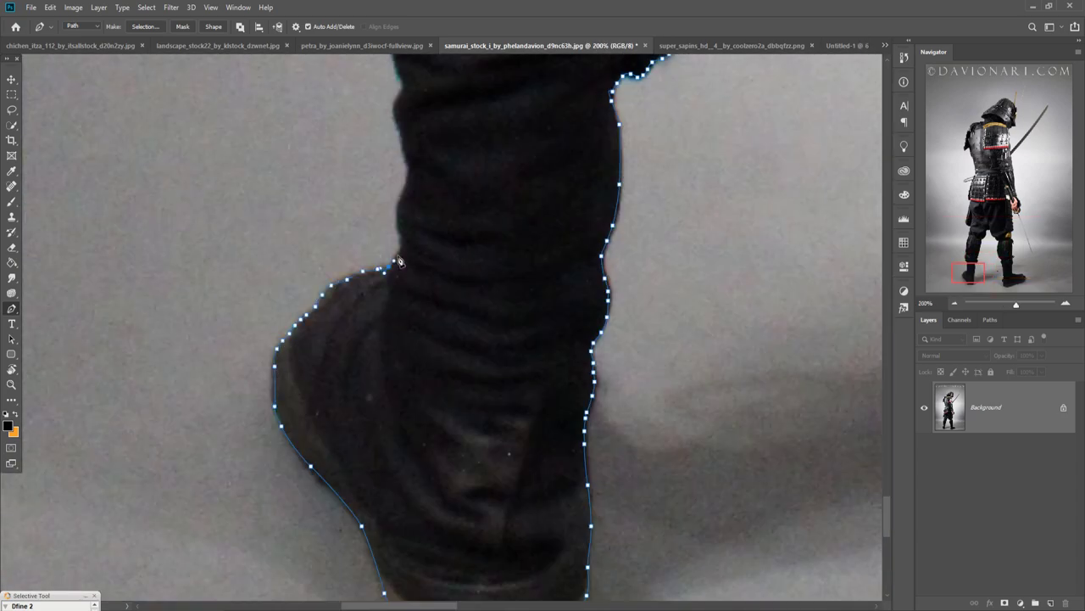
scroll(356, 356, "up", 3)
scroll(416, 407, "up", 3)
scroll(484, 339, "up", 3)
scroll(518, 246, "up", 3)
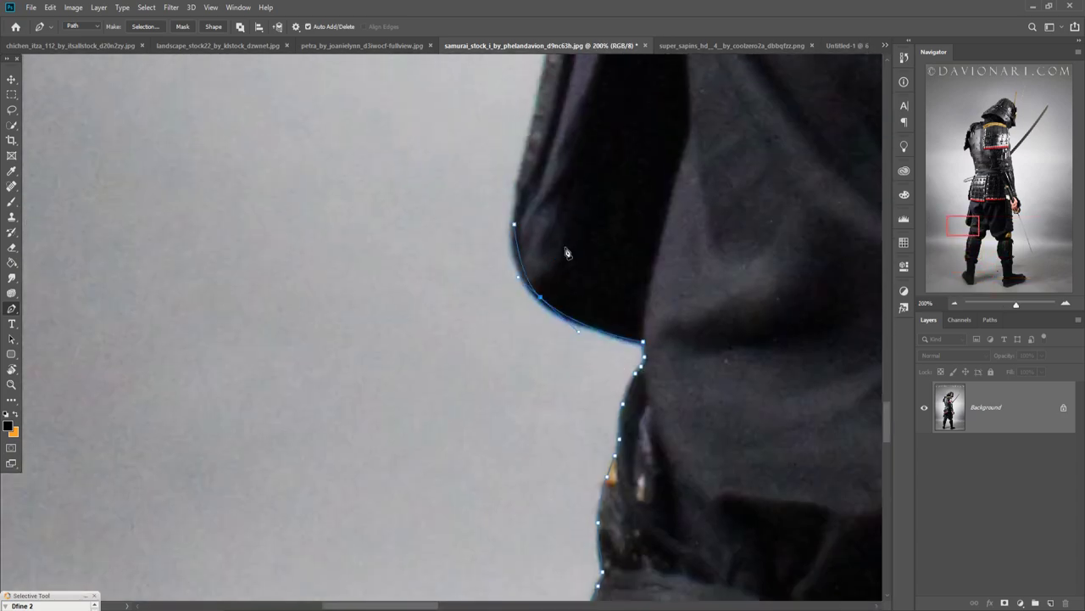
scroll(559, 246, "up", 3)
scroll(559, 119, "up", 3)
scroll(525, 255, "up", 3)
scroll(485, 229, "up", 3)
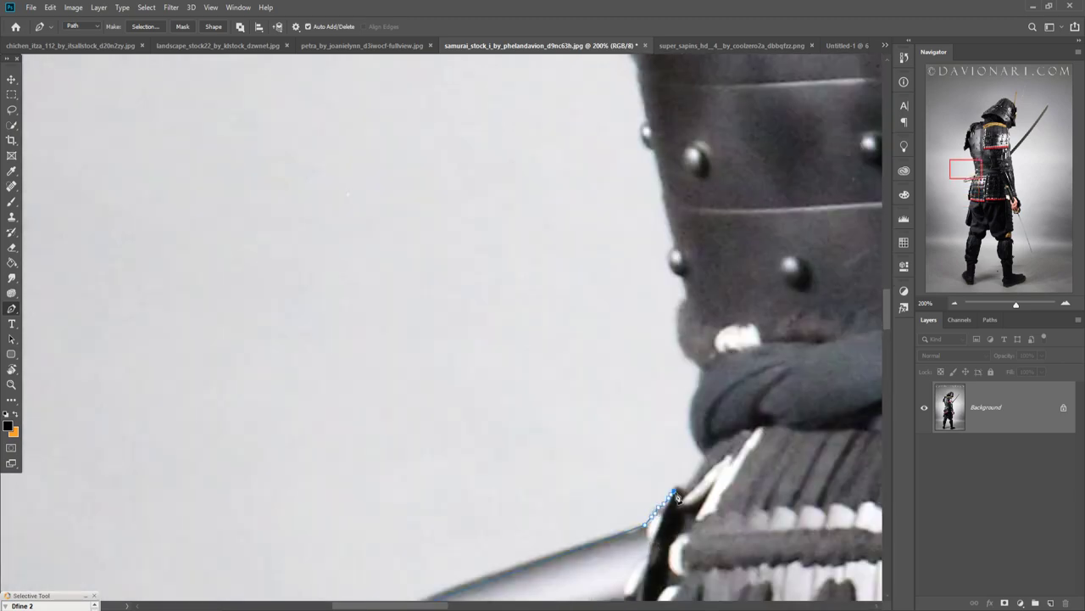
scroll(481, 187, "up", 3)
scroll(475, 148, "up", 3)
scroll(492, 101, "up", 3)
scroll(501, 82, "up", 3)
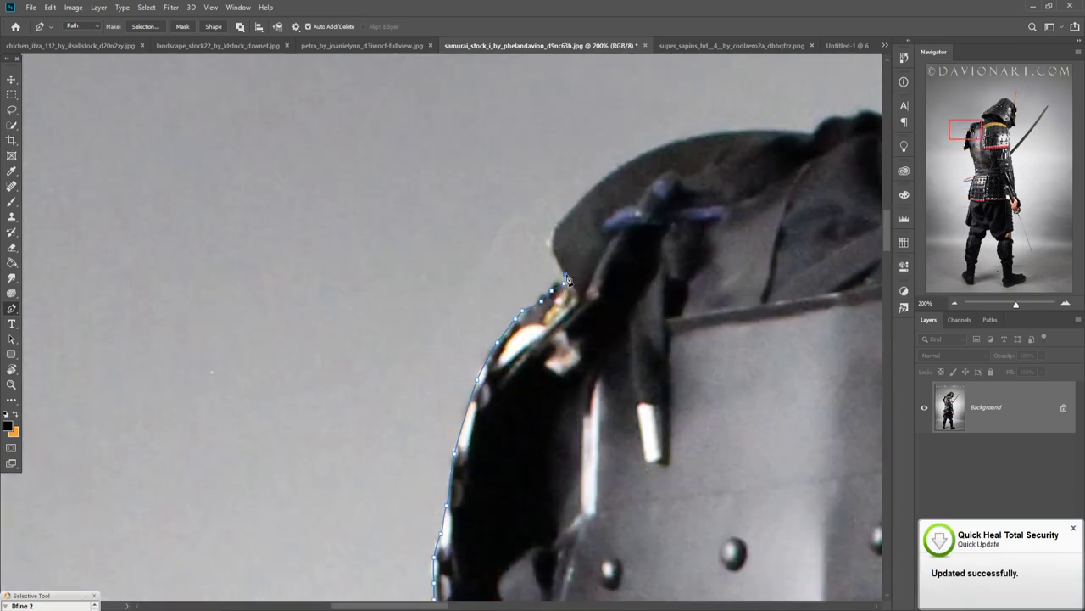
scroll(424, 195, "up", 3)
scroll(361, 306, "up", 3)
scroll(490, 85, "up", 3)
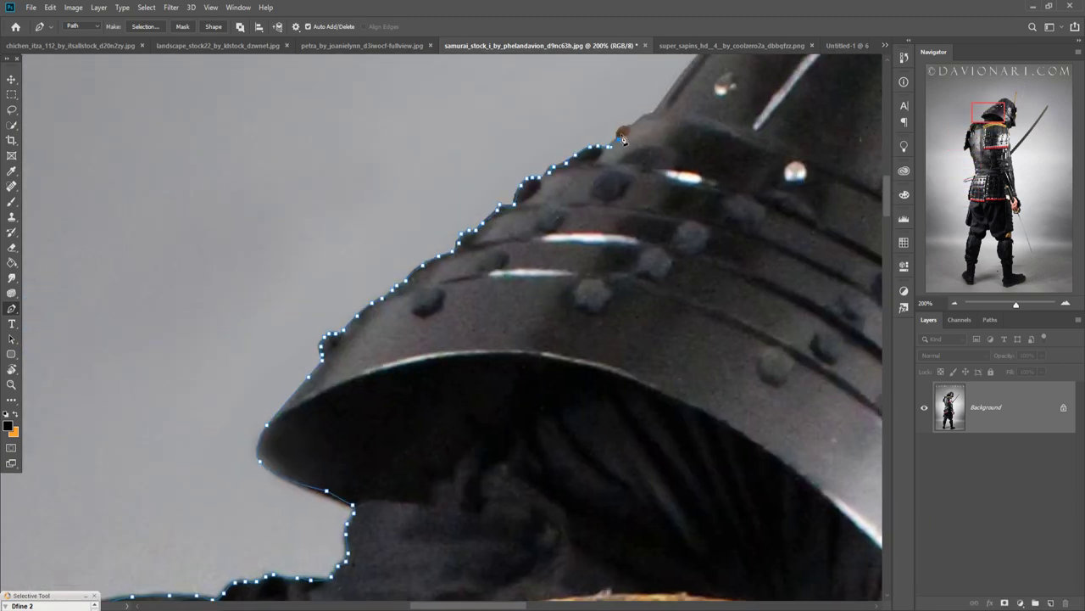
scroll(339, 228, "up", 3)
scroll(669, 271, "up", 3)
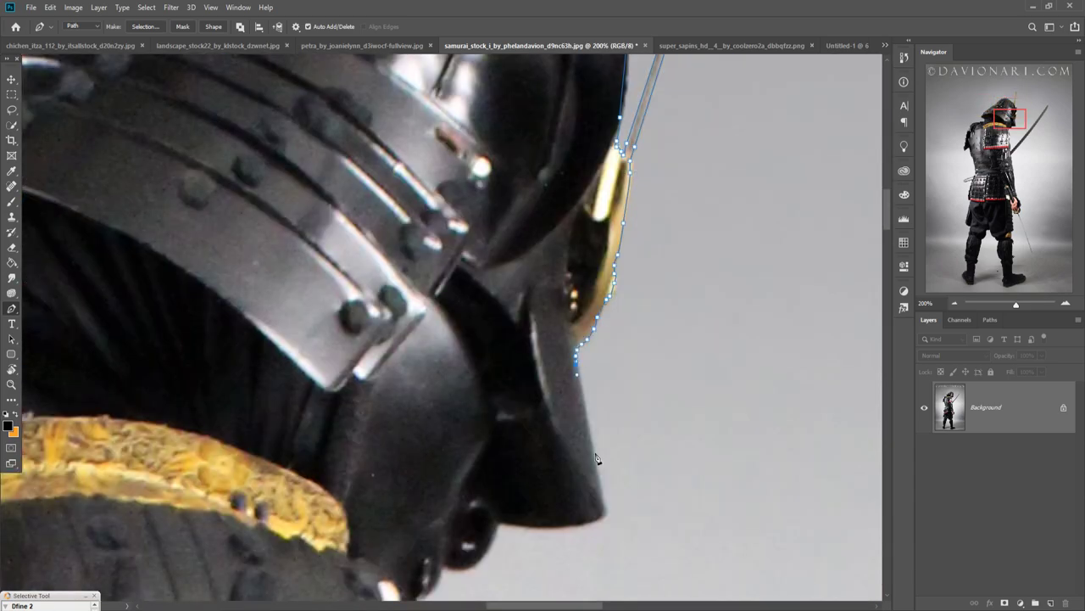
left_click_drag(597, 458, 546, 403)
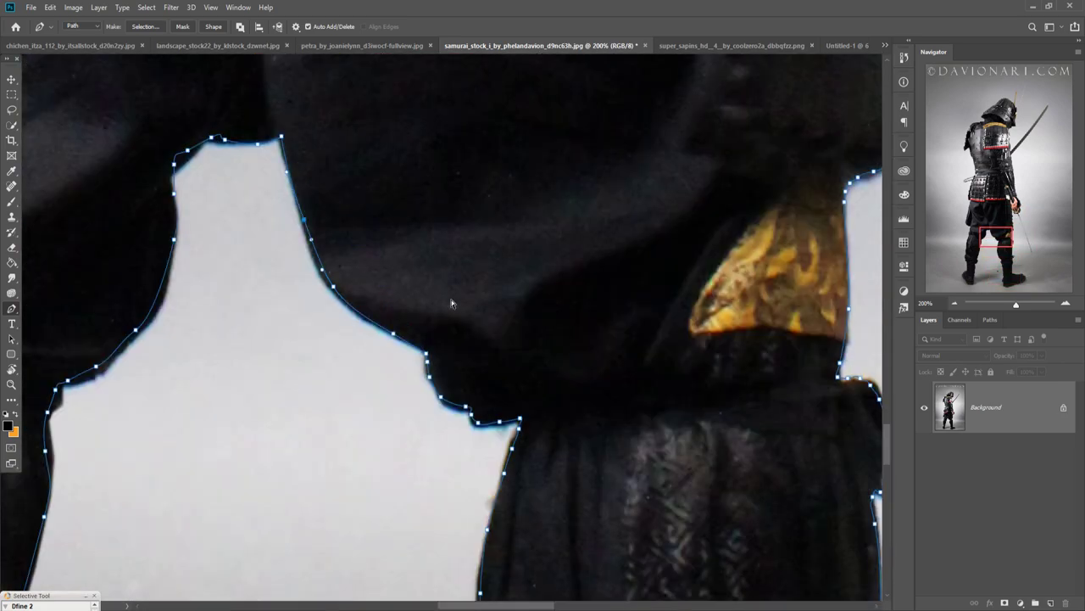
key("ctrl+0")
Step: Convert the samurai path to a selection and drag the samurai into the composite
right_click(414, 96)
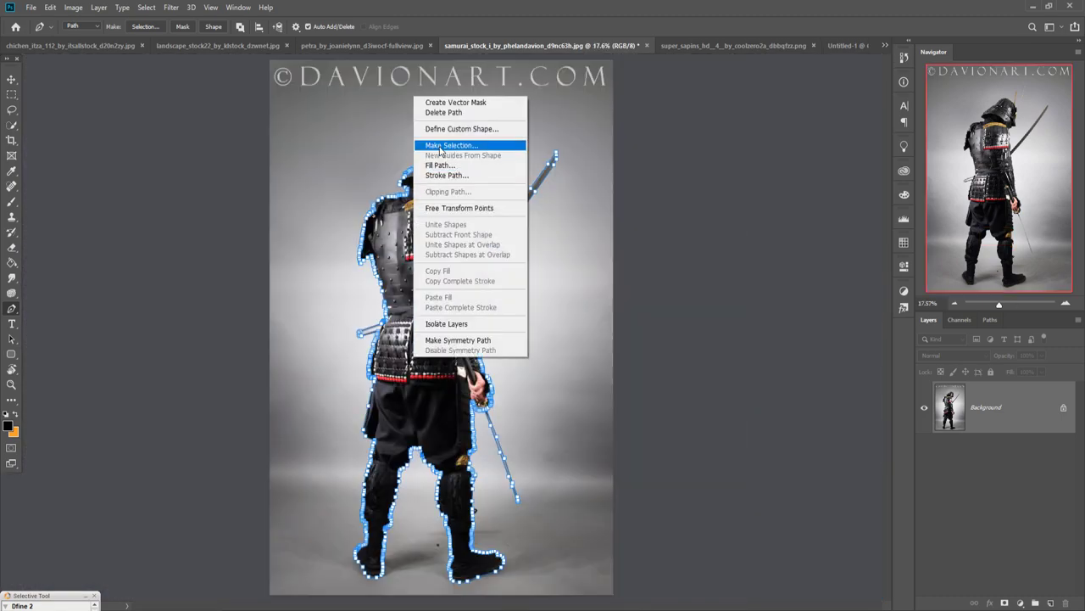
left_click(440, 146)
left_click(595, 182)
key("v")
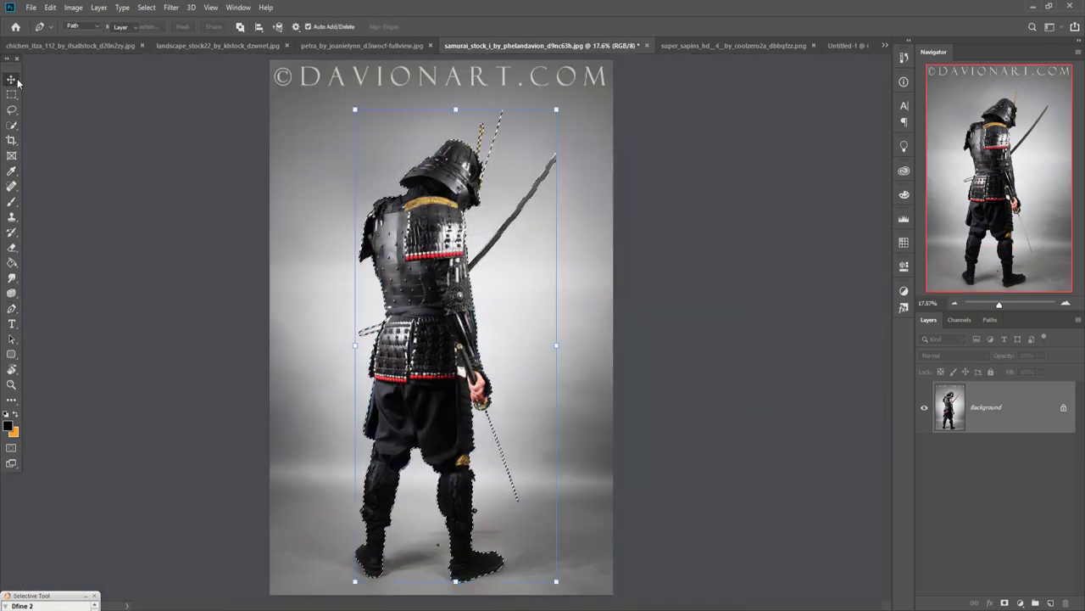
left_click_drag(489, 47, 492, 86)
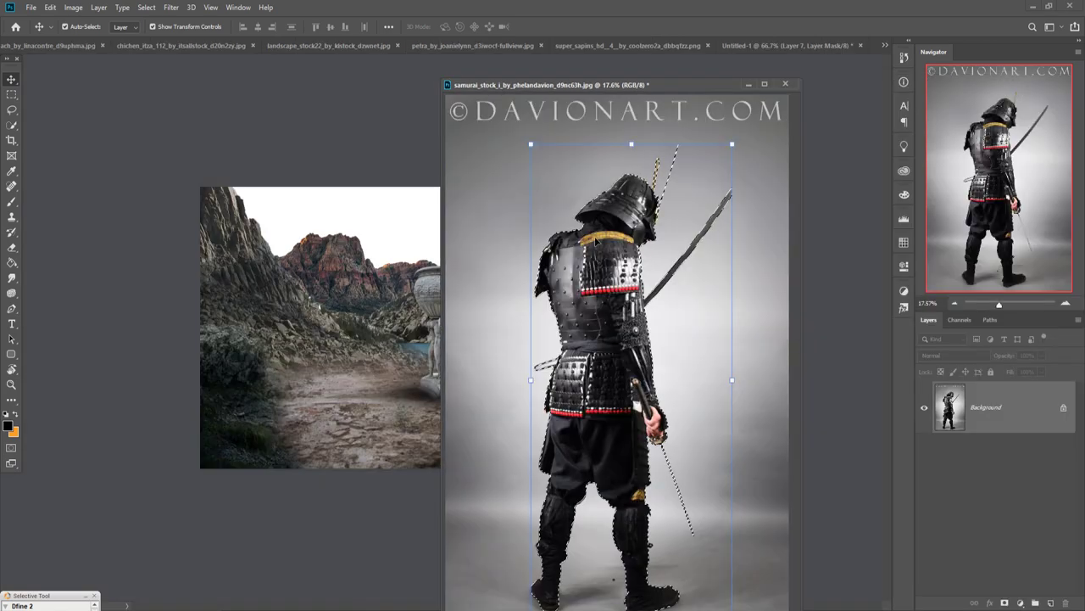
mouse_move(589, 276)
left_mouse_down()
mouse_move(508, 315)
mouse_move(415, 307)
left_mouse_up()
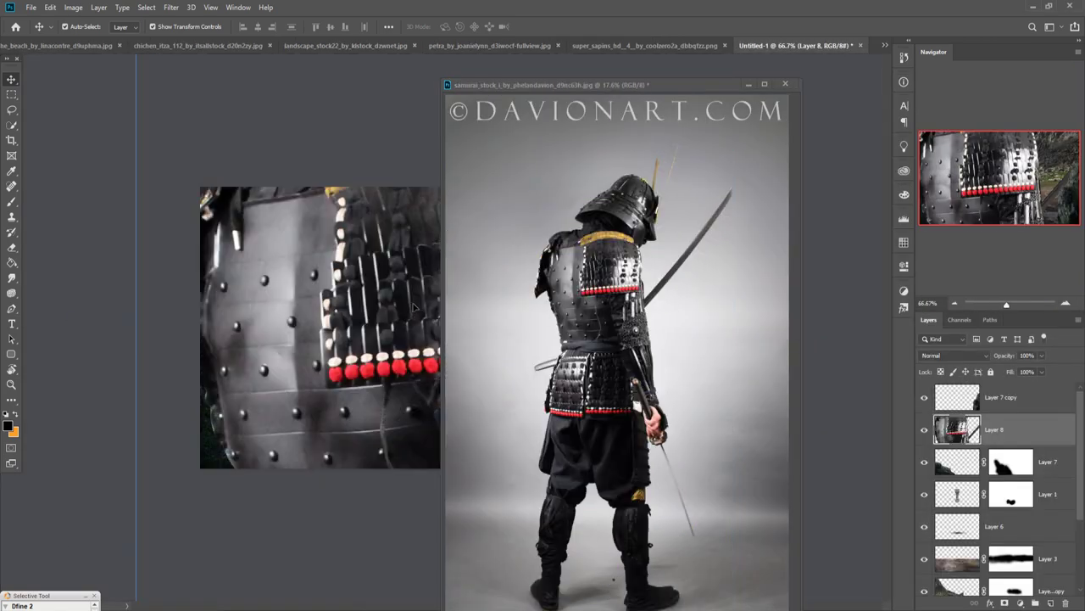
left_click(748, 85)
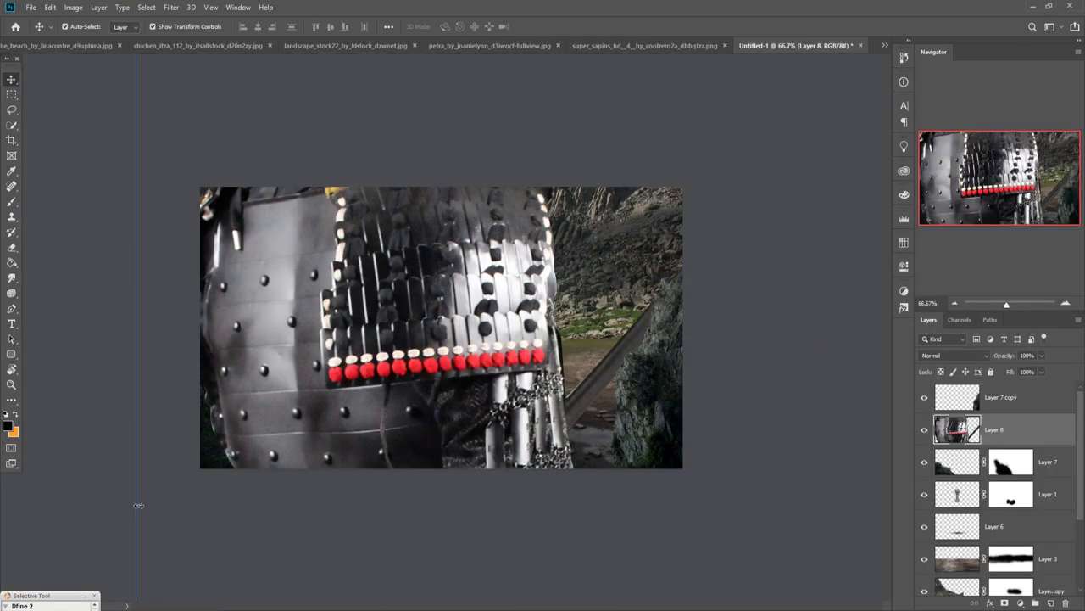
Step: Shrink the samurai layer to about 3.02% and stand it left of the urn statue
left_click_drag(139, 506, 605, 528)
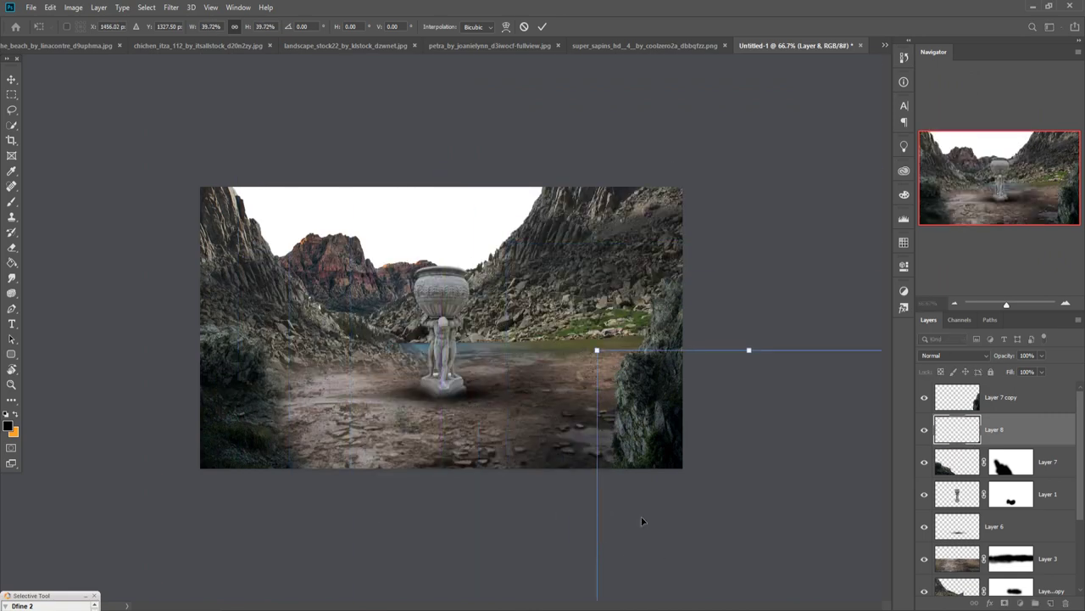
key("ctrl+t")
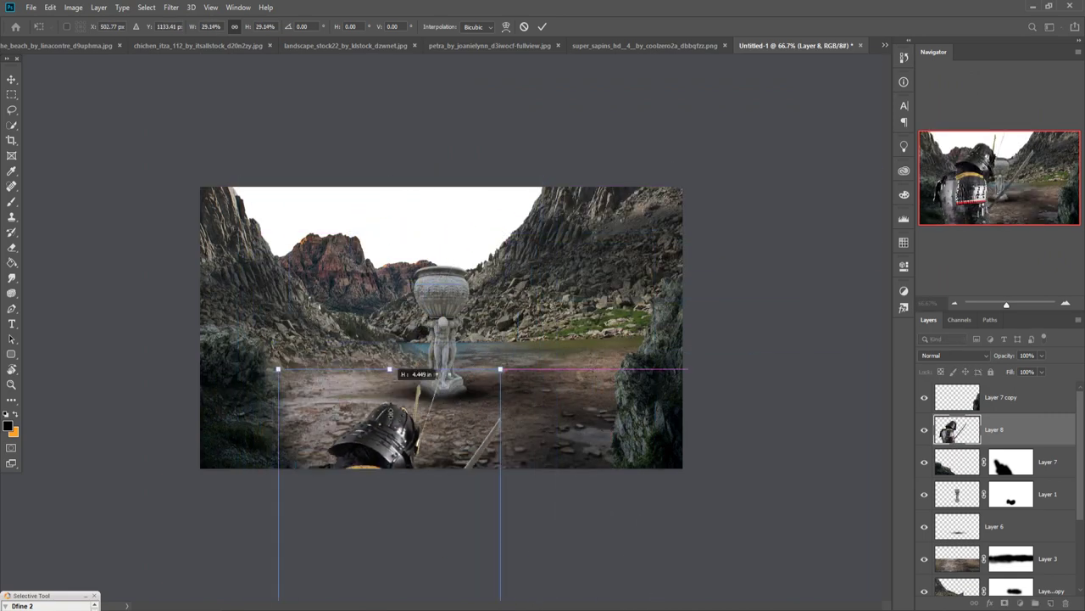
mouse_move(390, 181)
left_mouse_down()
mouse_move(390, 524)
mouse_move(396, 277)
mouse_move(406, 432)
mouse_move(385, 323)
mouse_move(396, 341)
left_mouse_up()
mouse_move(389, 290)
left_mouse_down()
mouse_move(385, 389)
mouse_move(376, 387)
left_mouse_up()
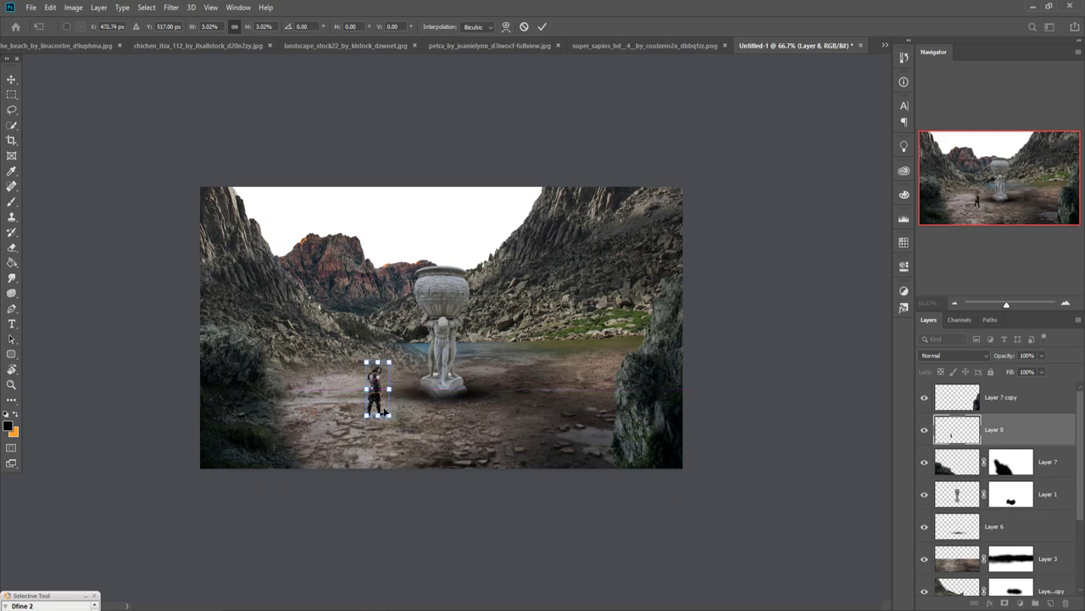
left_click_drag(375, 386, 379, 389)
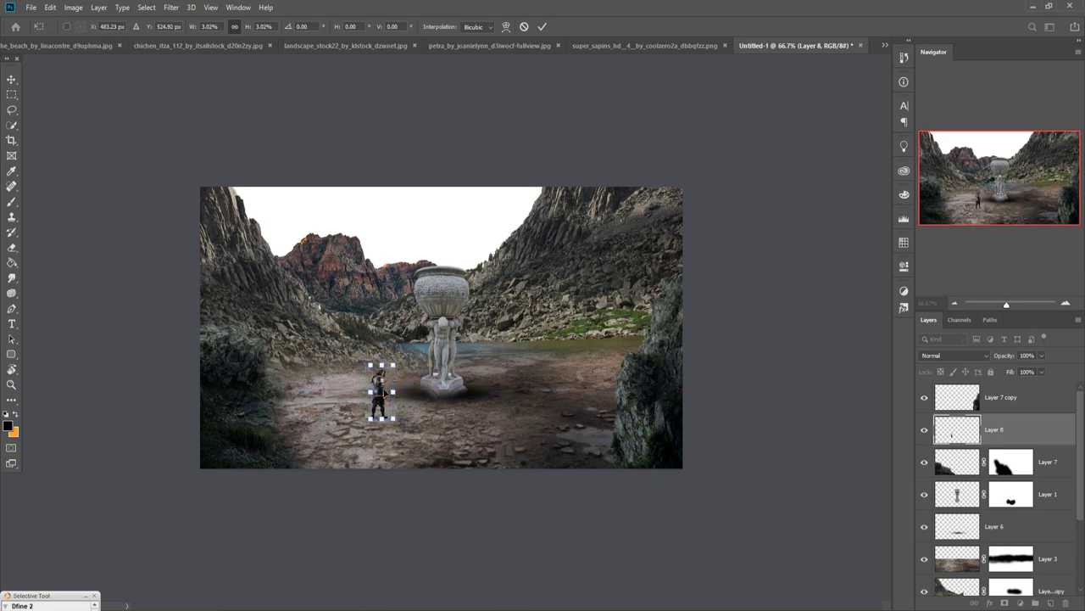
left_click(541, 28)
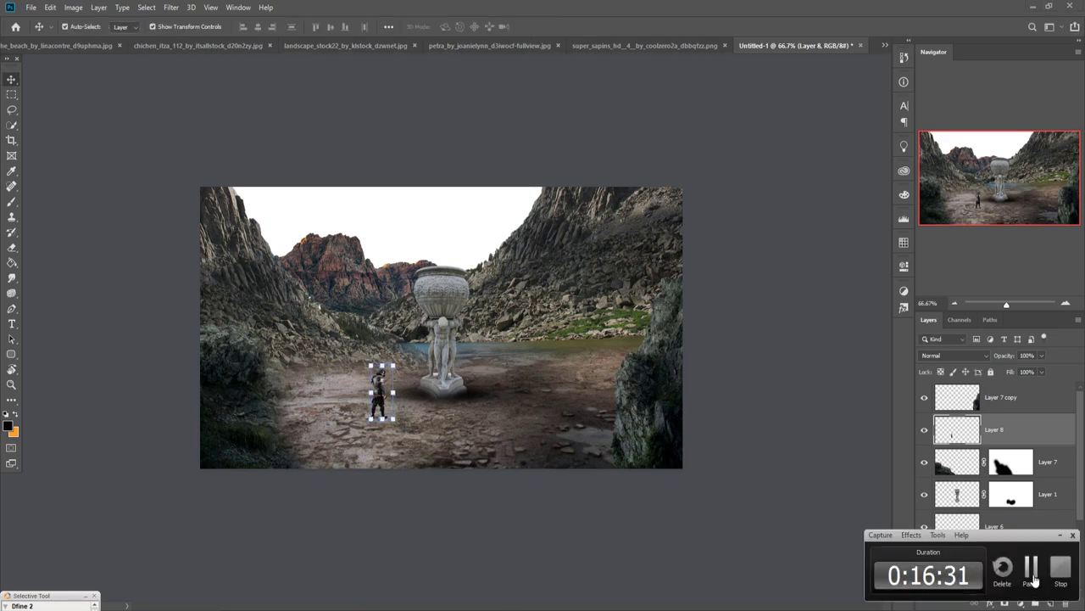
Step: Copy the darkclouds image into the composite as Layer 9
left_click(884, 45)
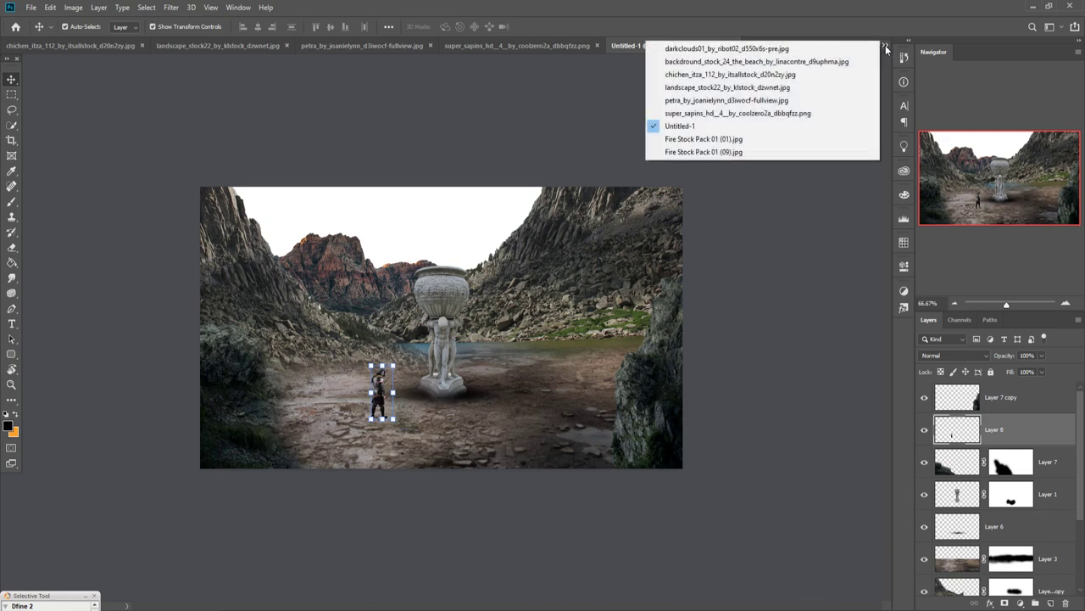
left_click(710, 49)
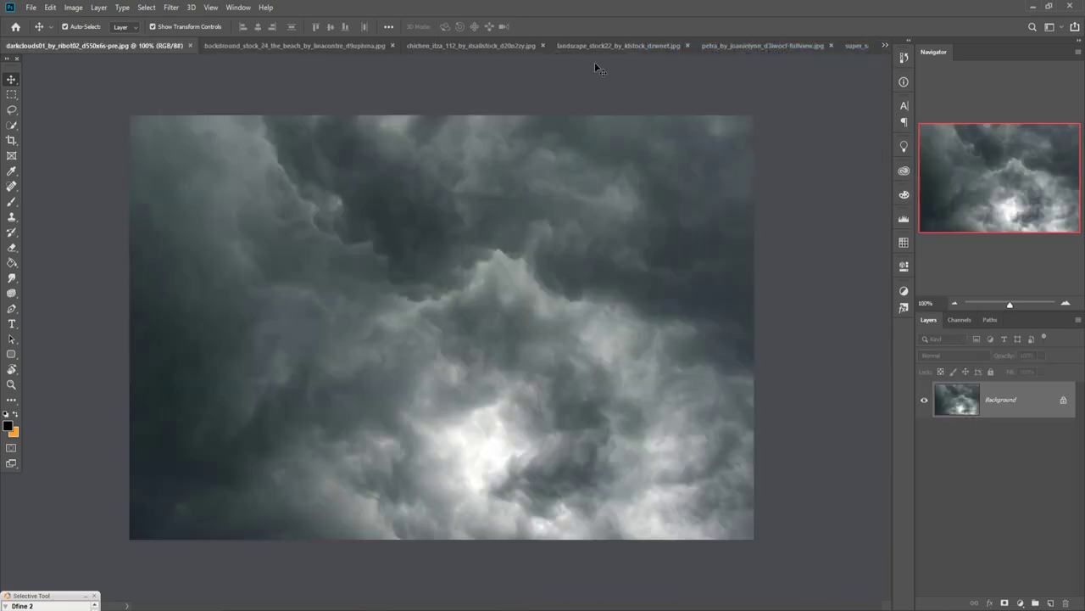
left_click_drag(115, 47, 822, 161)
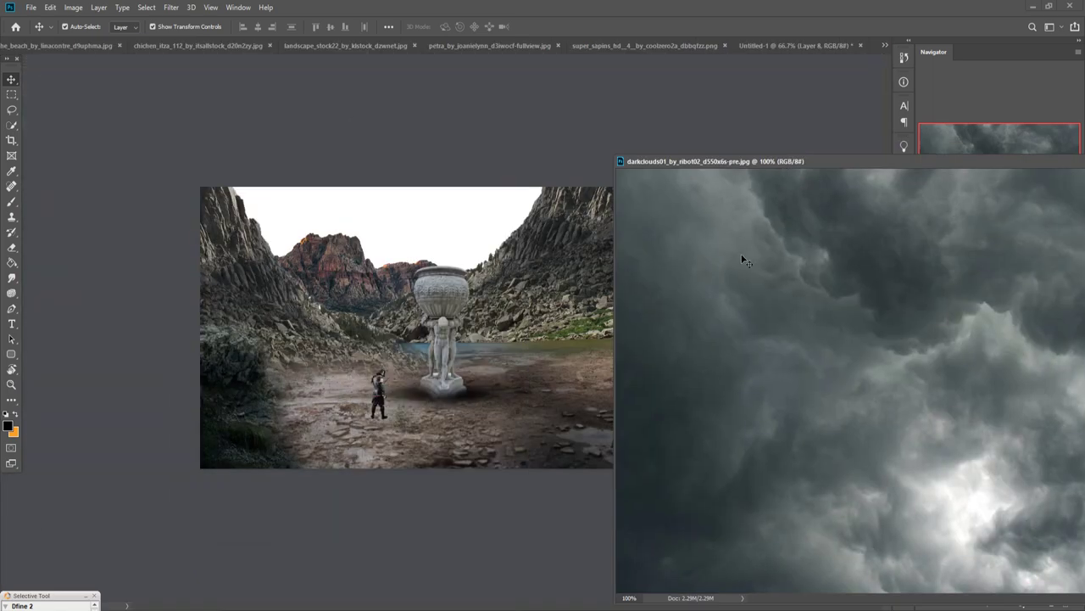
mouse_move(746, 259)
left_mouse_down()
mouse_move(475, 219)
mouse_move(463, 208)
left_mouse_up()
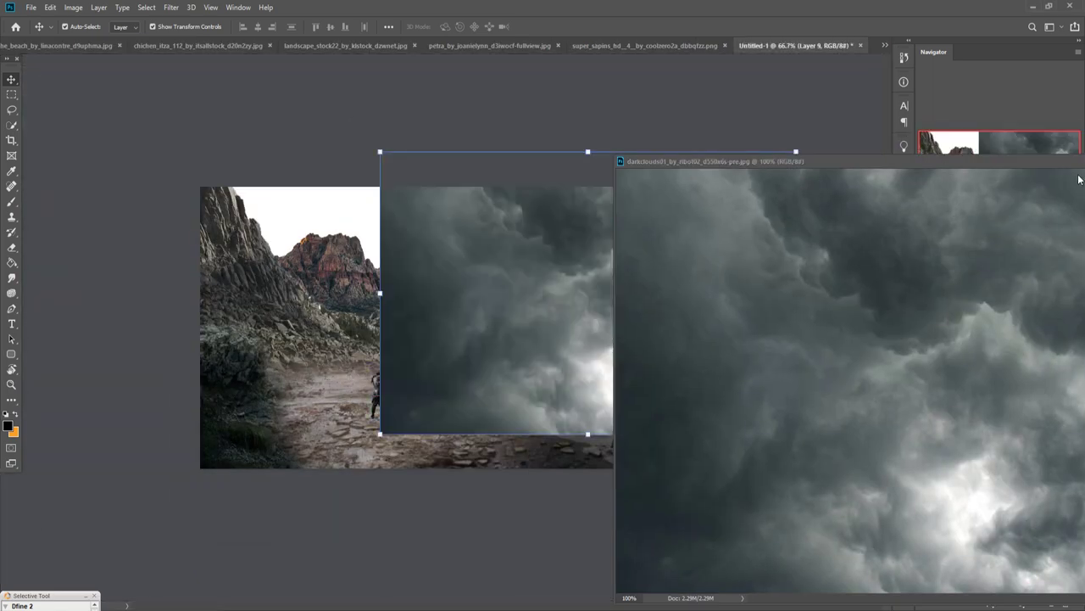
left_click_drag(1064, 162, 724, 228)
left_click(858, 227)
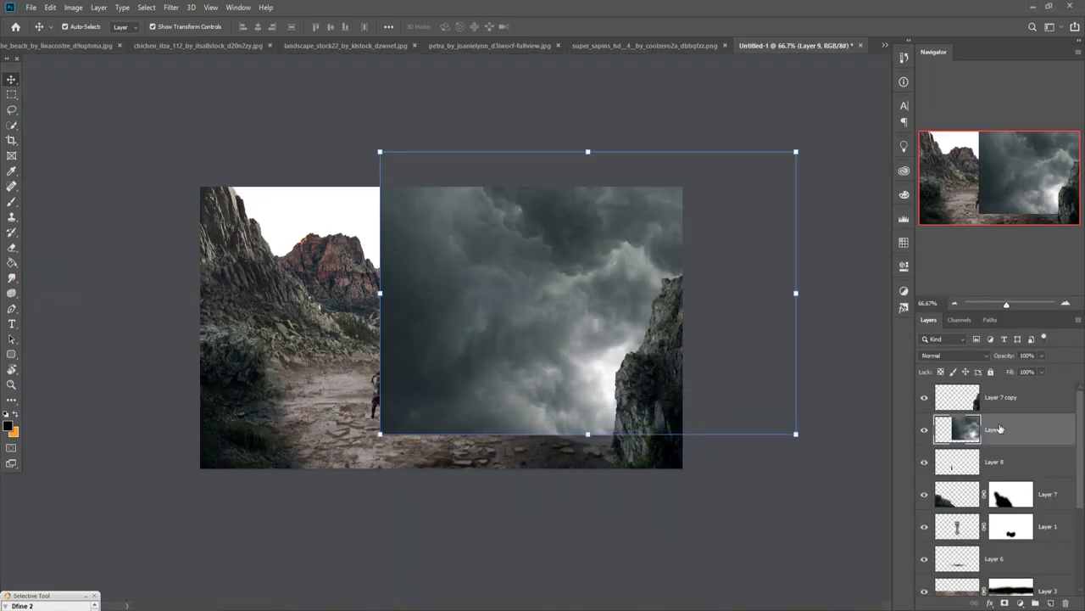
Step: Move Layer 9 just above Background and position the clouds over the sky
mouse_move(1028, 604)
left_mouse_down()
mouse_move(1012, 532)
mouse_move(1010, 560)
left_mouse_up()
left_click_drag(423, 218, 216, 209)
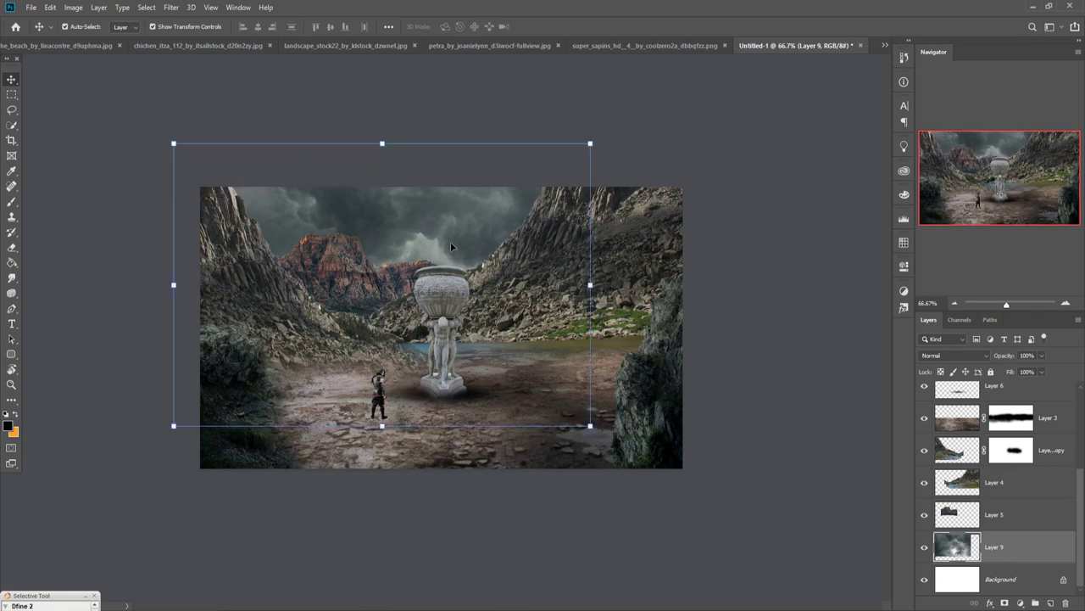
left_click_drag(451, 246, 456, 231)
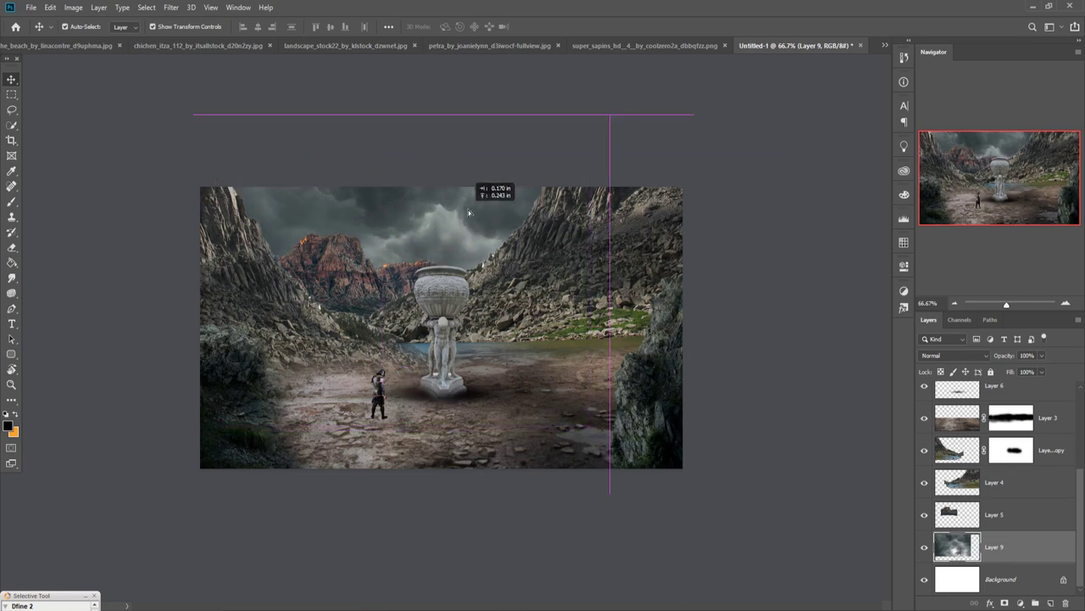
Step: Duplicate the cloud layer as Layer 9 copy, raise it and add a mask
right_click(1018, 547)
left_click(958, 122)
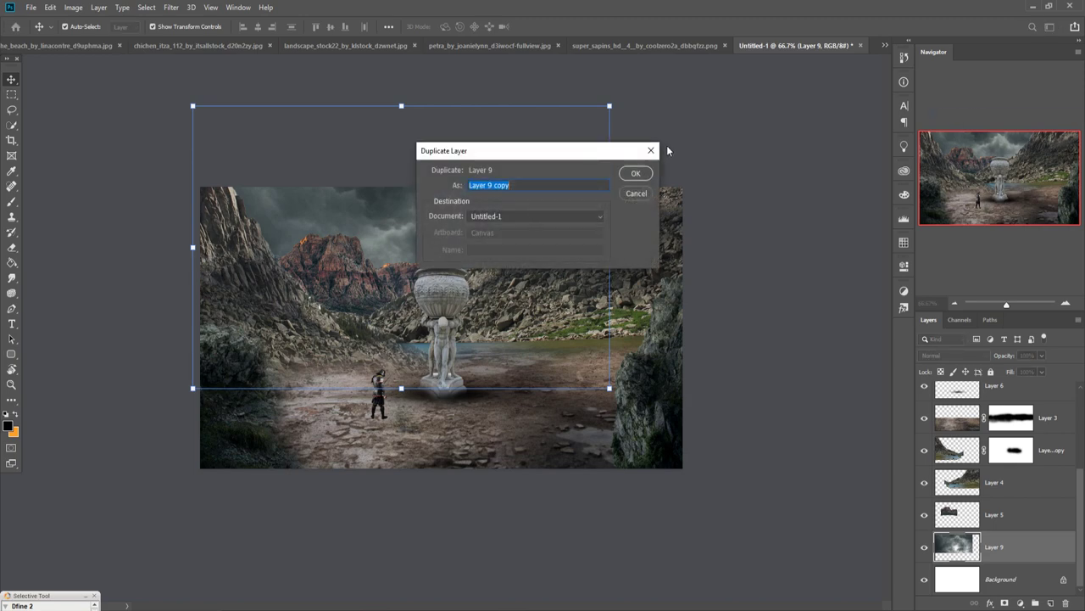
left_click(635, 173)
left_click_drag(1015, 553, 1017, 501)
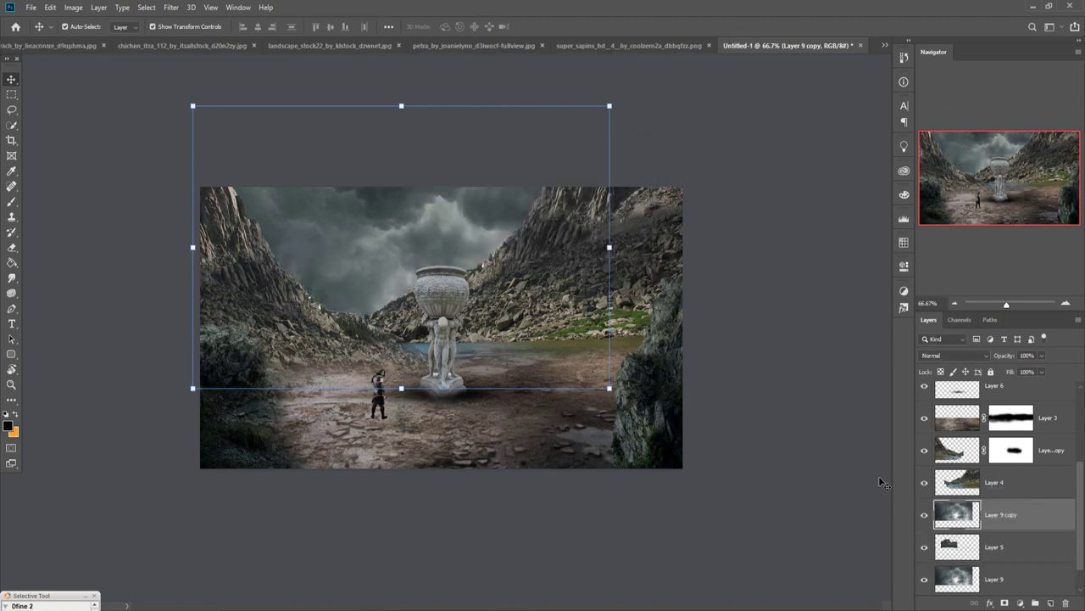
left_click(1004, 602)
Step: Move the cloud copy above the valley layers and target its mask with a 500 px brush
left_click(11, 203)
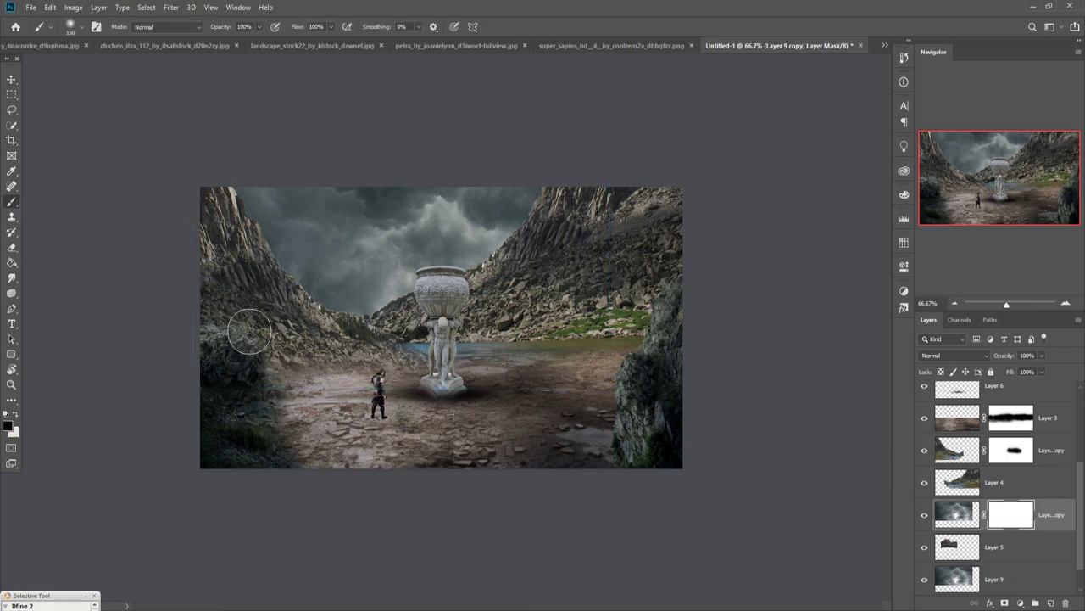
key("bracketright")
key("bracketright")
key("bracketright")
key("bracketright")
key("bracketright")
left_click_drag(1033, 516, 1051, 450)
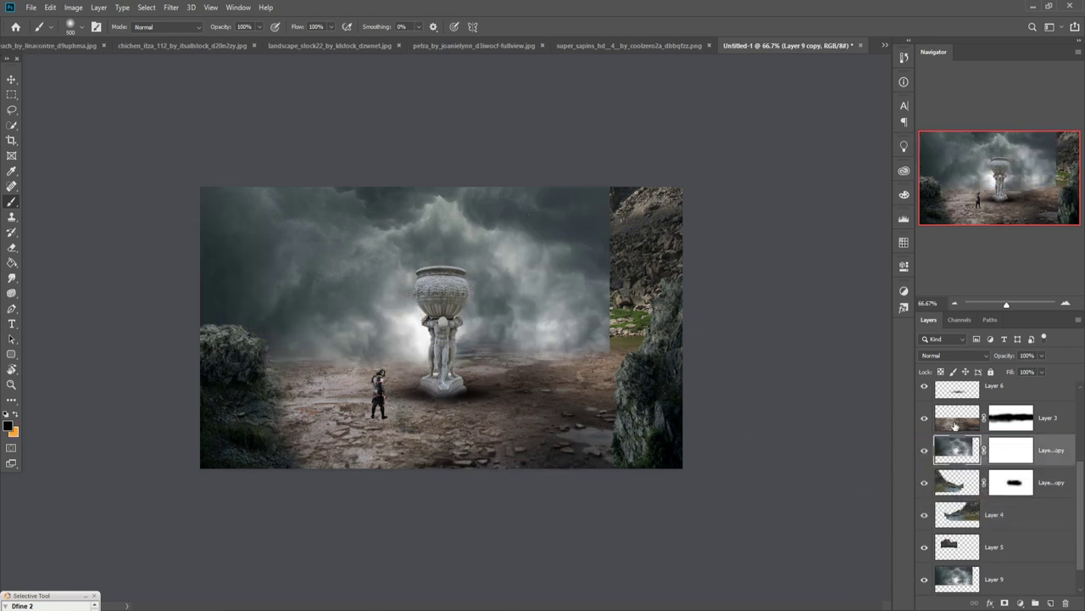
left_click(12, 82)
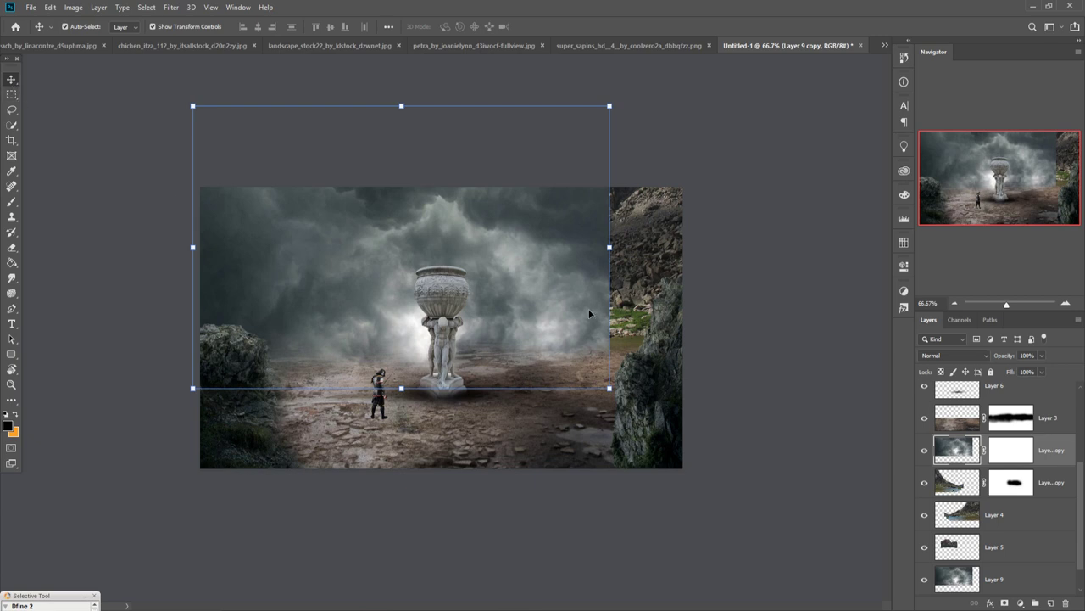
left_click(1010, 451)
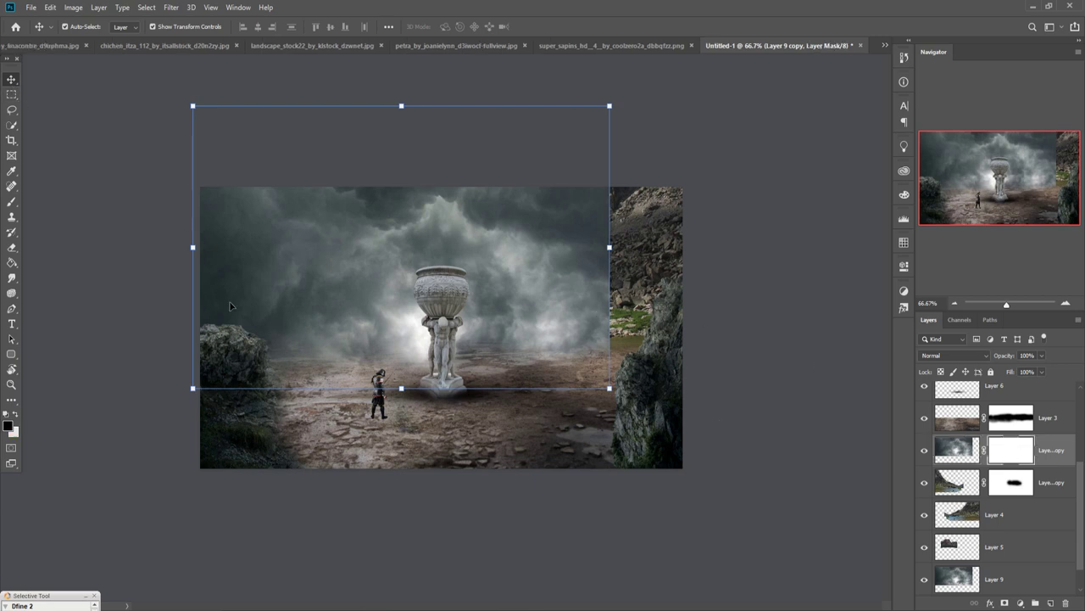
left_click(11, 202)
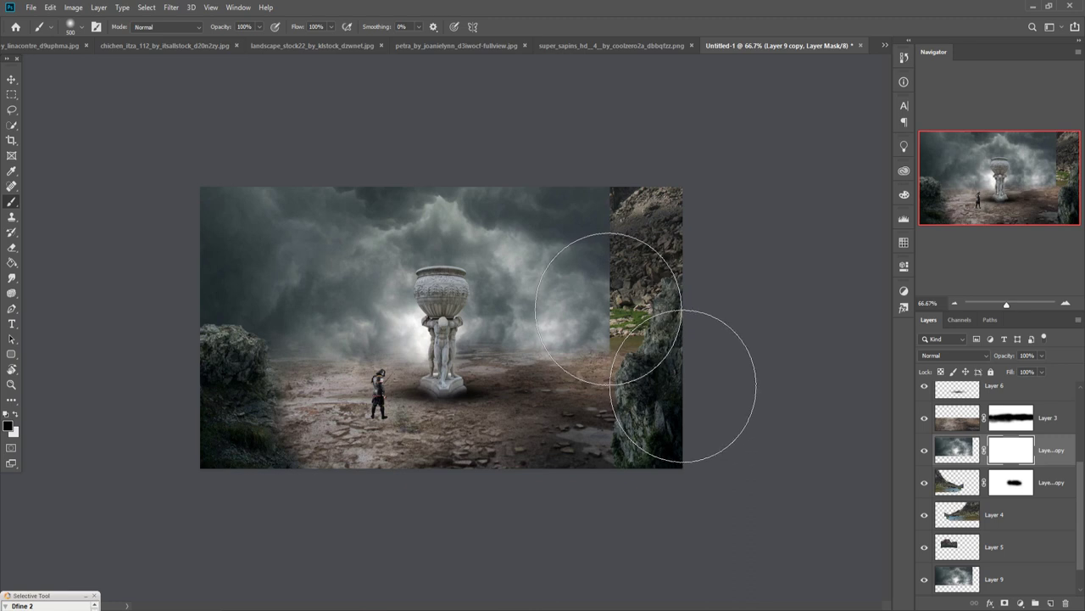
Step: Paint the mask black at low opacity to thin the haze over the left and right cliffs
mouse_move(608, 280)
left_mouse_down()
mouse_move(667, 377)
mouse_move(528, 402)
mouse_move(535, 353)
mouse_move(358, 381)
left_mouse_up()
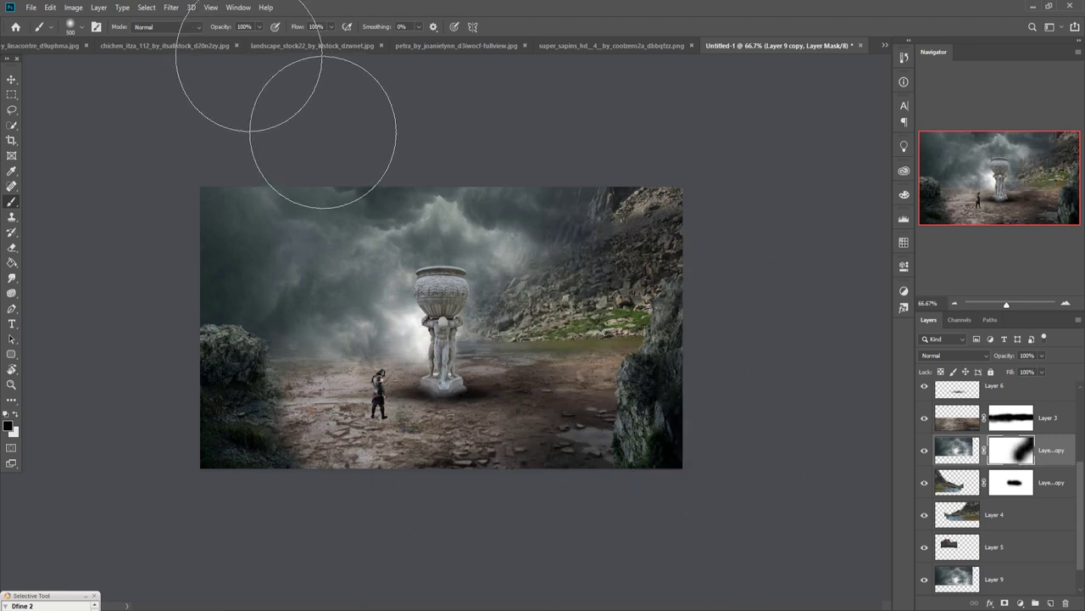
left_click(258, 26)
left_click_drag(251, 41, 219, 48)
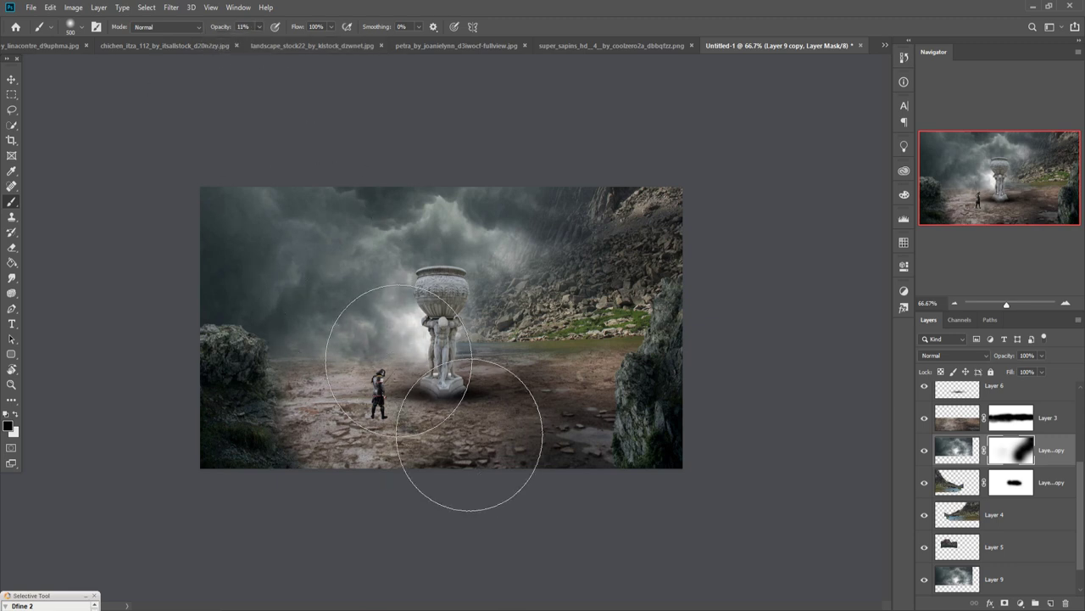
left_click_drag(461, 412, 259, 232)
mouse_move(332, 308)
left_mouse_down()
mouse_move(413, 334)
mouse_move(474, 265)
left_mouse_up()
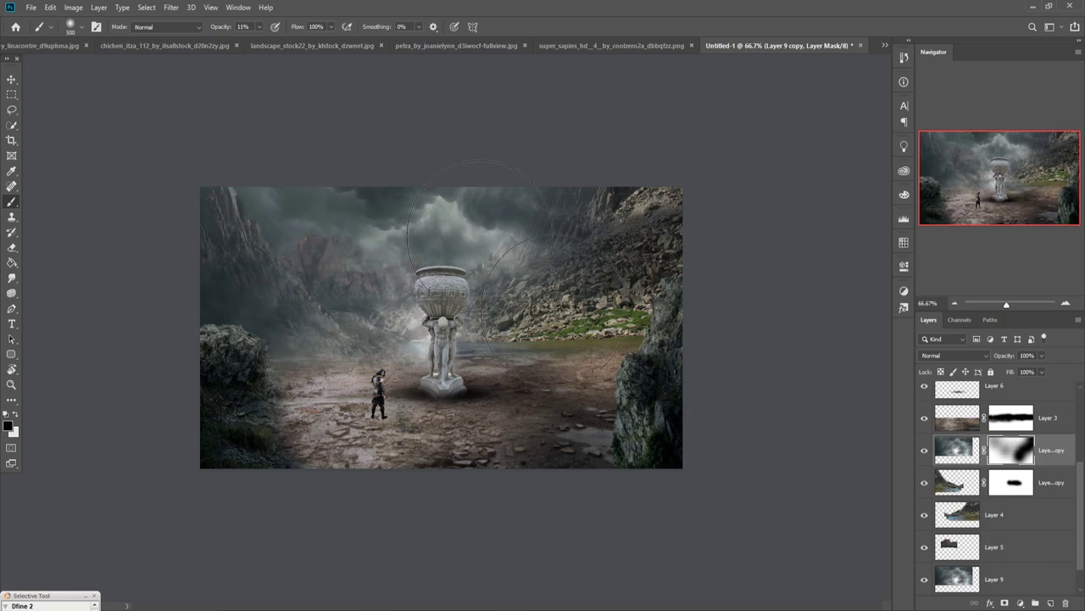
mouse_move(479, 224)
left_mouse_down()
mouse_move(361, 392)
mouse_move(368, 415)
mouse_move(354, 398)
left_mouse_up()
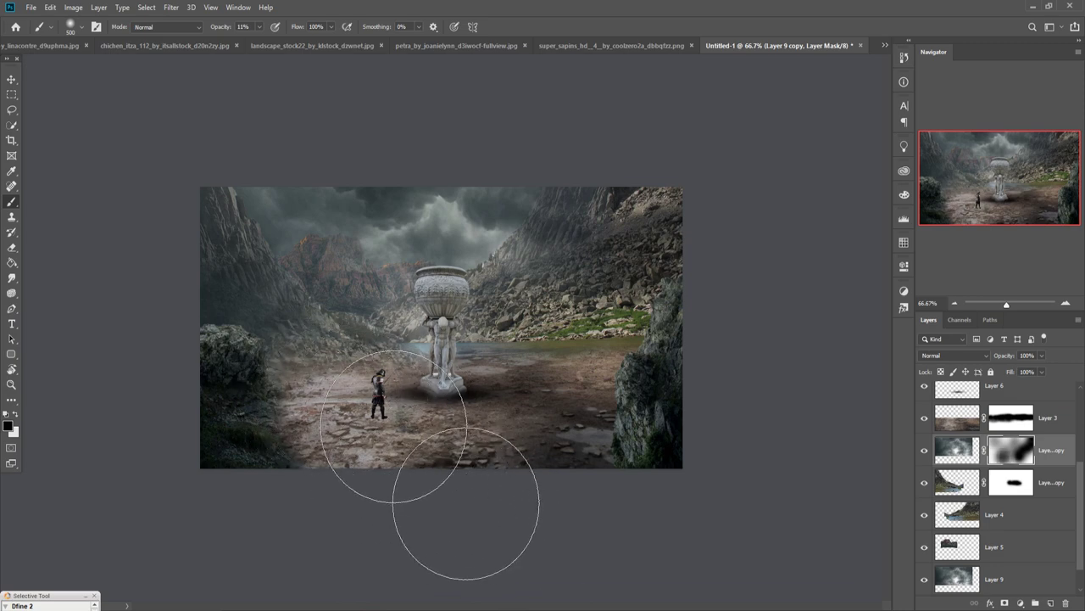
Step: Add a new empty Layer 10 above Layer 7
left_click(1026, 541)
scroll(1030, 535, "up", 4)
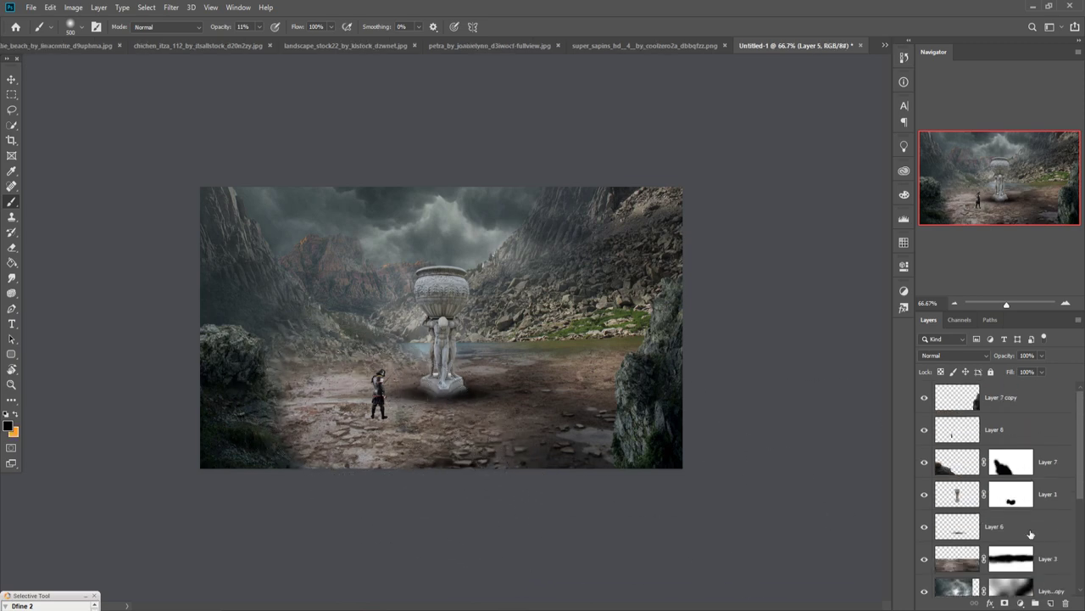
left_click(1067, 472)
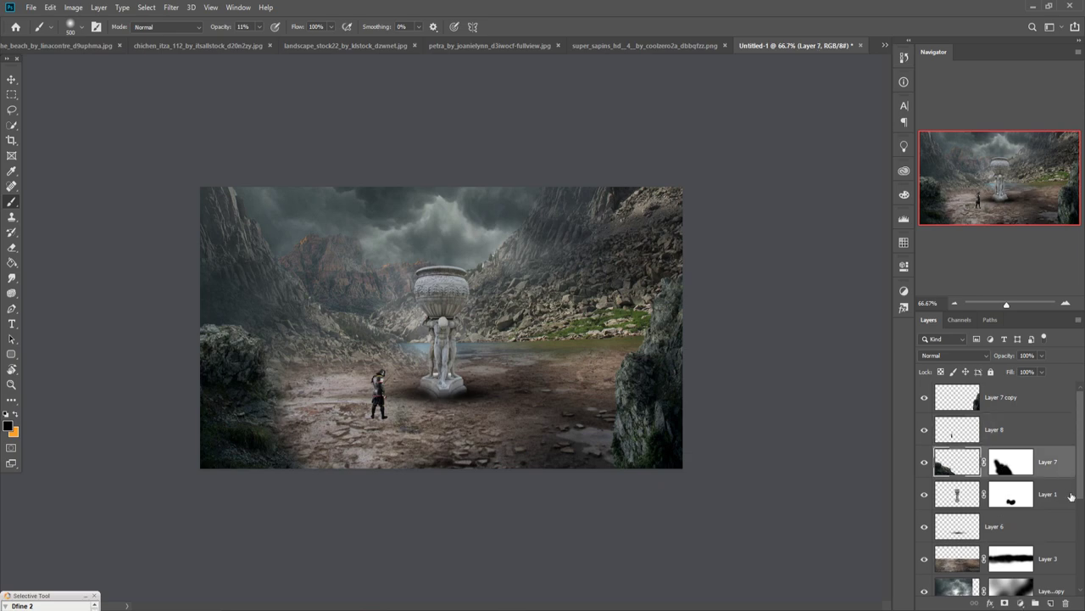
left_click(1062, 600)
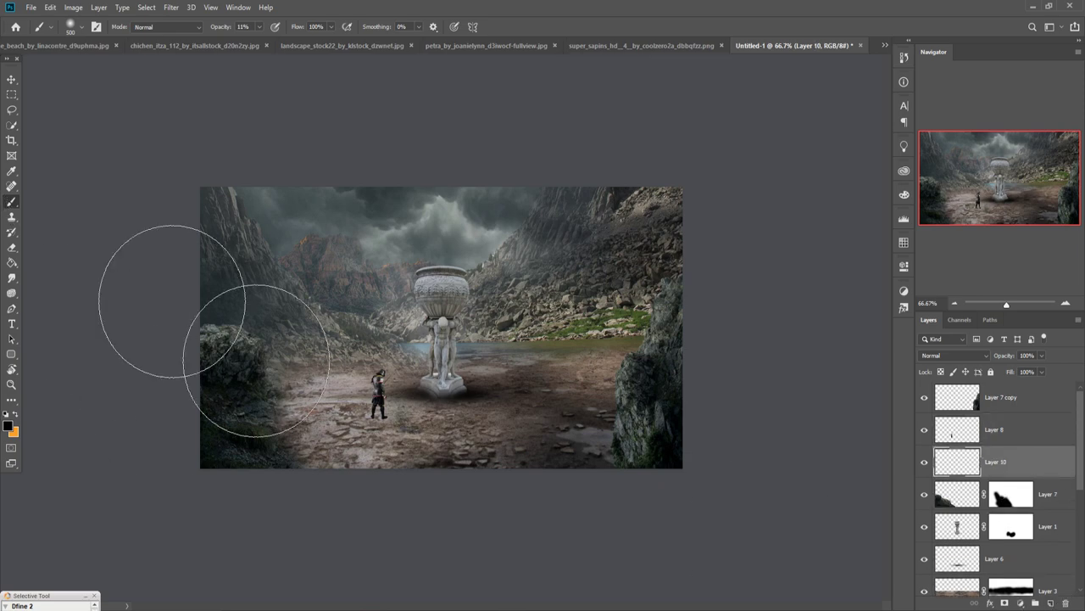
Step: Paint a full-opacity dark shadow and transform it wide and flat under the samurai's feet
key("0")
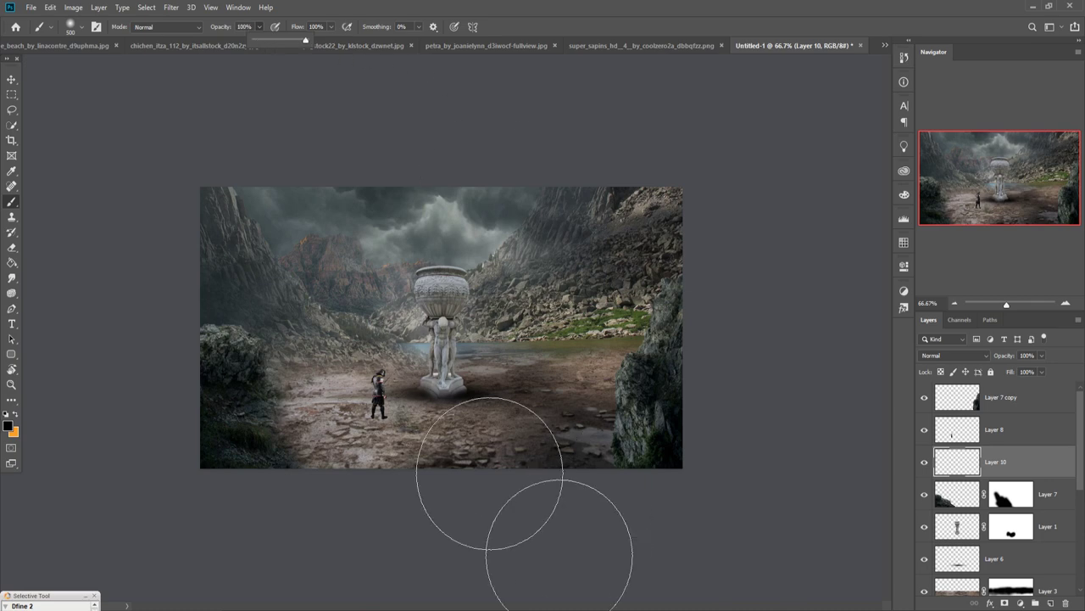
key("bracketleft")
key("bracketleft")
key("bracketleft")
key("bracketleft")
key("bracketleft")
key("bracketleft")
key("bracketleft")
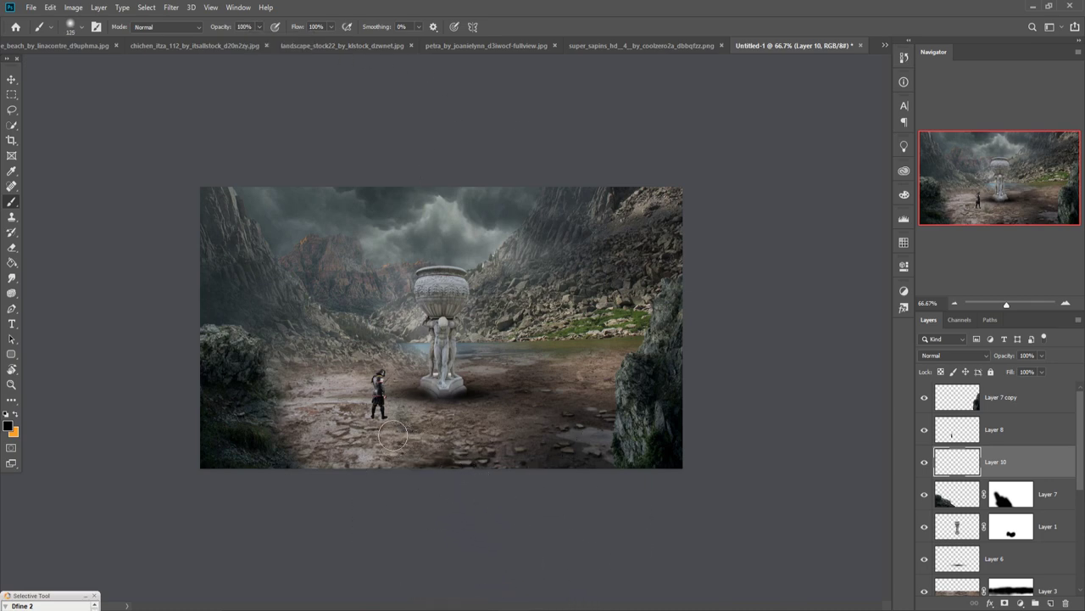
key("bracketleft")
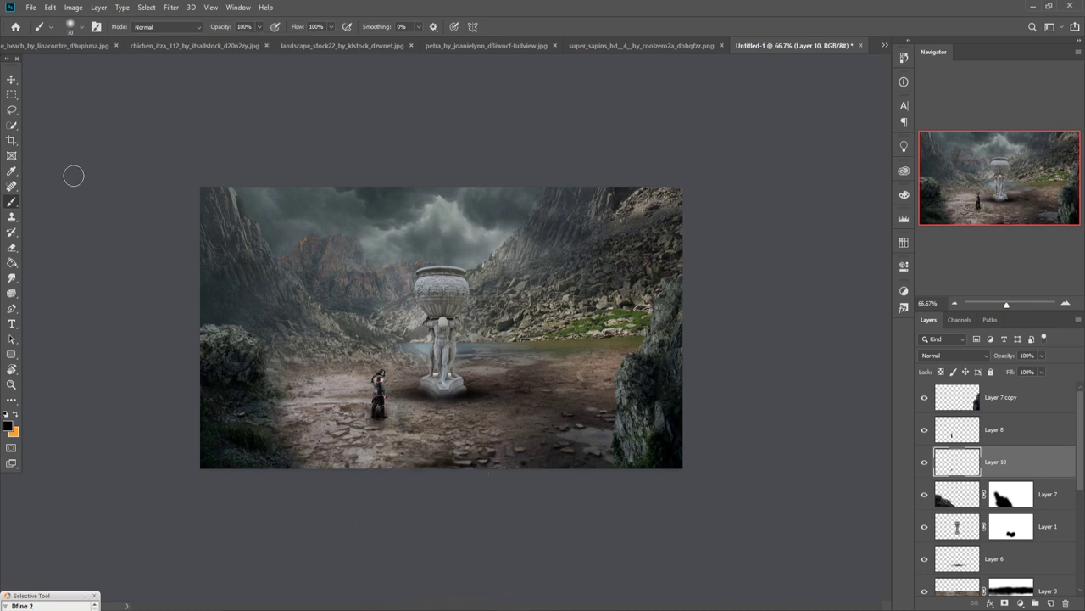
left_click(11, 79)
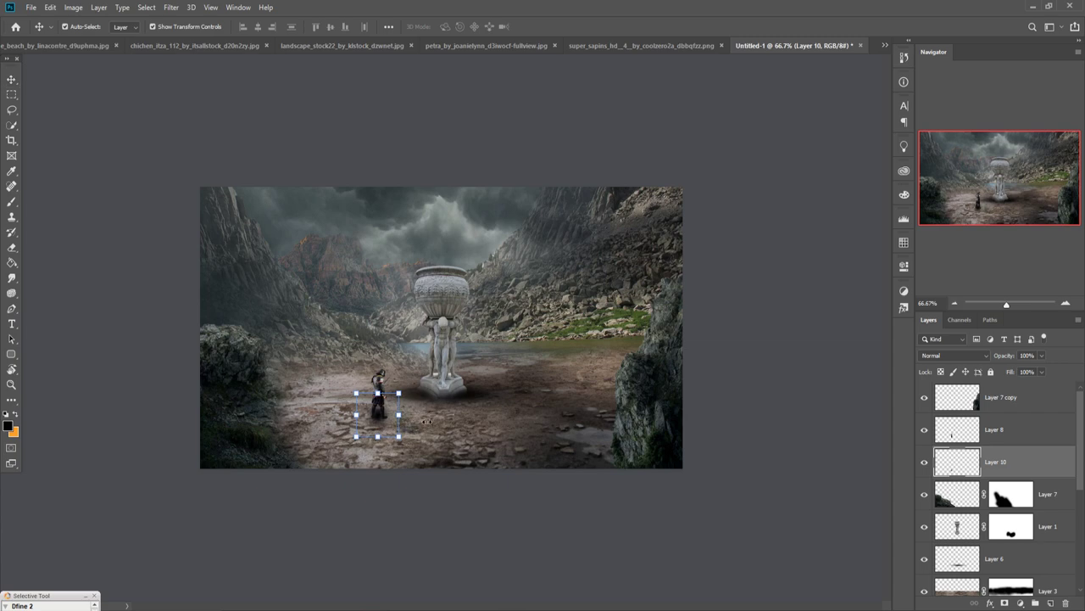
left_click_drag(400, 415, 505, 415)
mouse_move(431, 393)
left_mouse_down()
mouse_move(441, 420)
mouse_move(386, 421)
left_mouse_up()
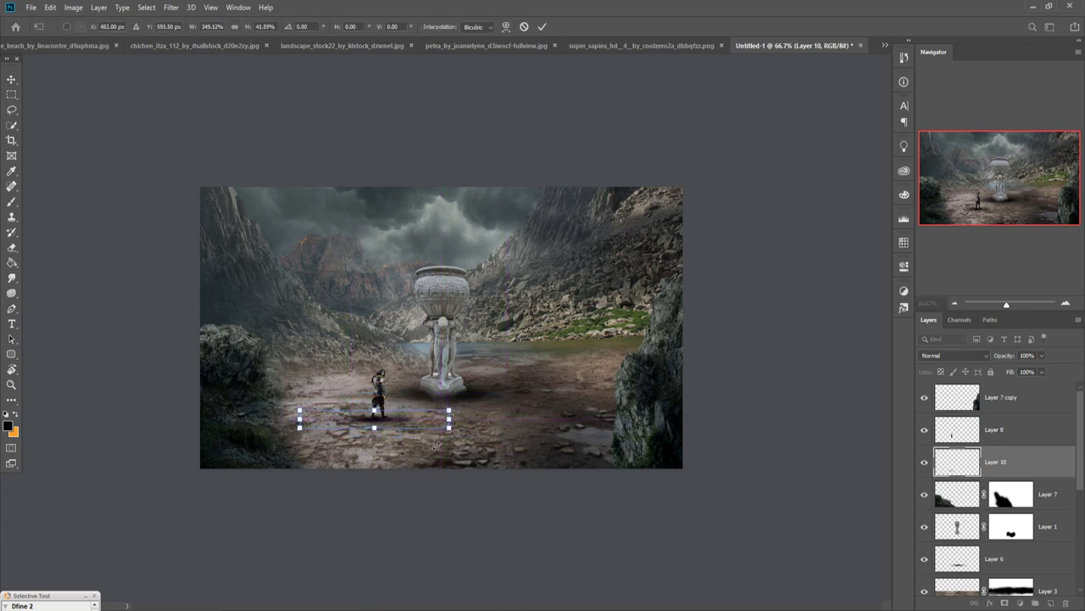
left_click(542, 26)
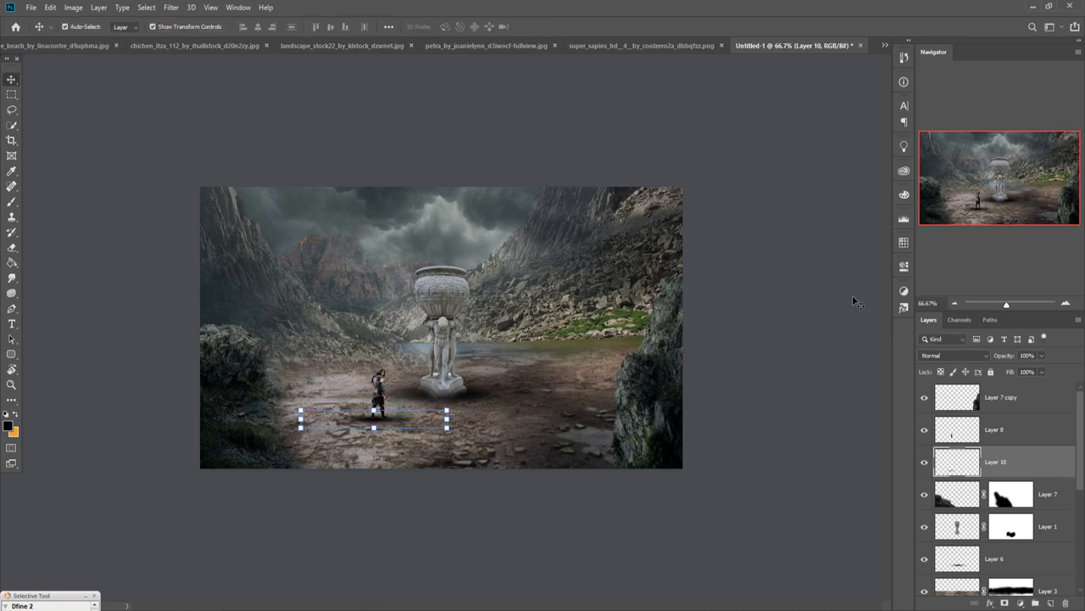
left_click(1038, 396)
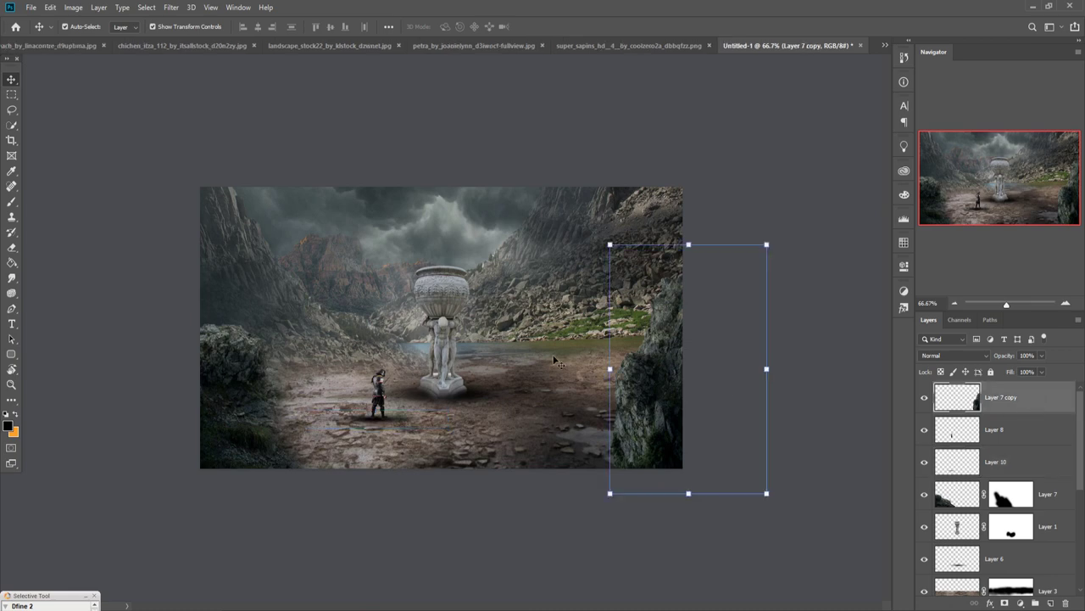
Step: Browse the open documents to reach Fire Stock Pack 01 (09).jpg
left_click(630, 44)
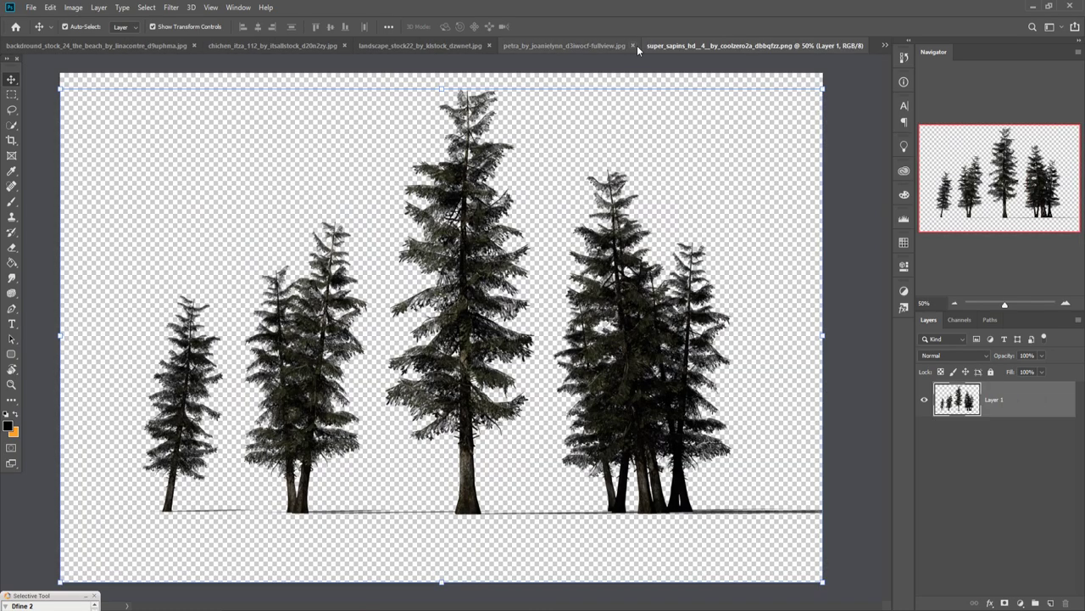
left_click(886, 44)
left_click(725, 126)
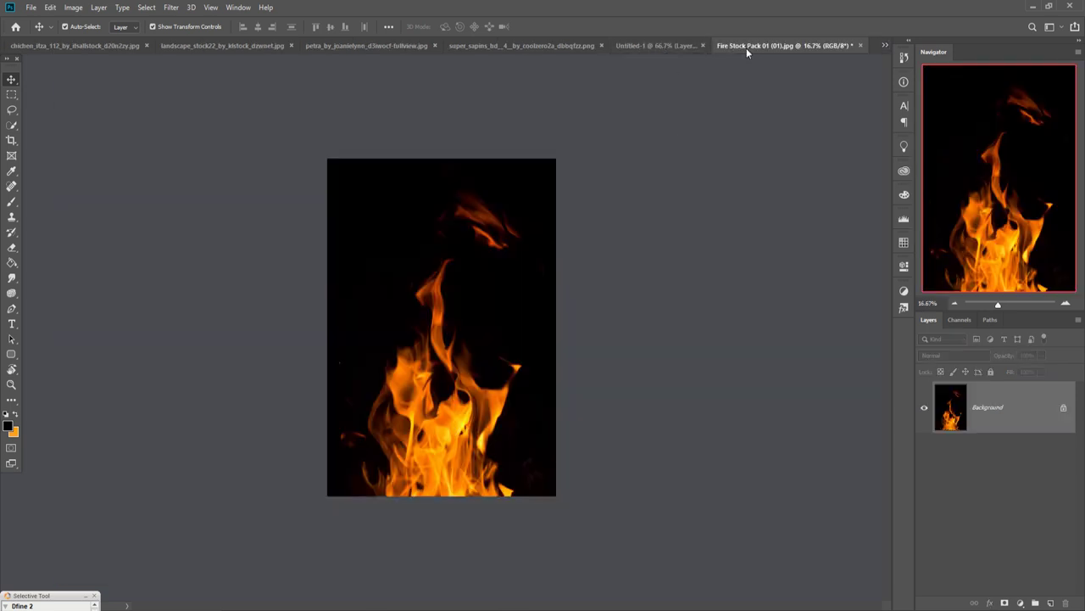
left_click(885, 44)
left_click(704, 126)
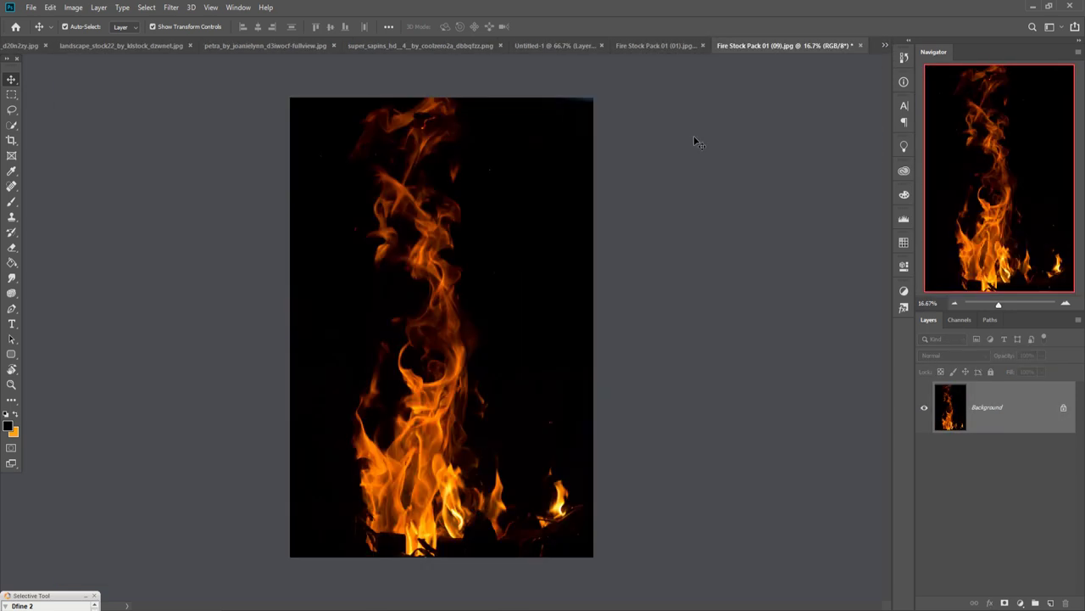
Step: Float the fire image and drag it into the composite as a new layer
left_click_drag(763, 46, 759, 83)
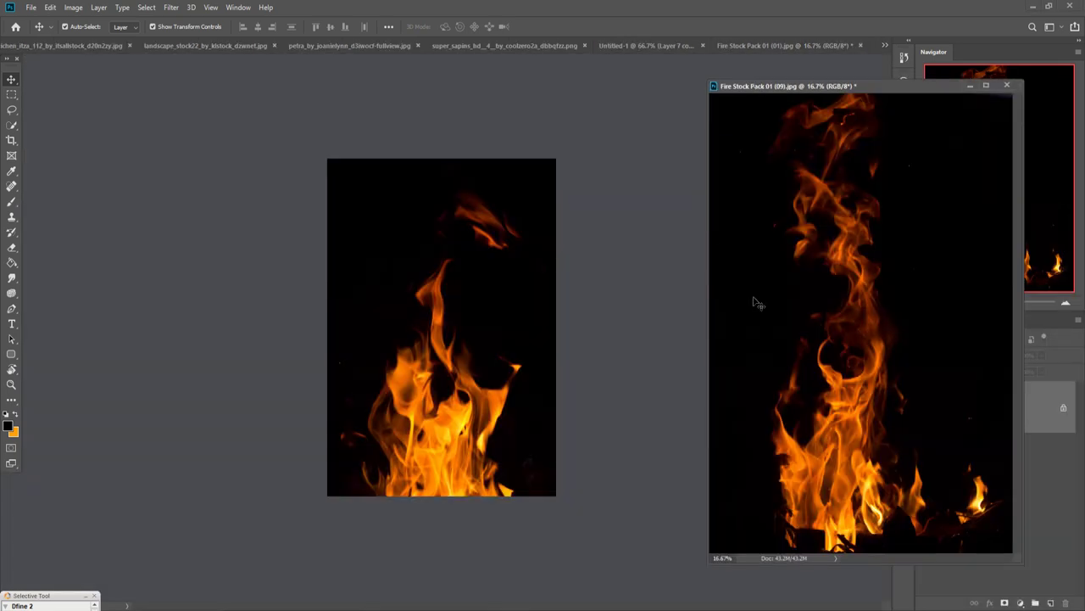
left_click(662, 45)
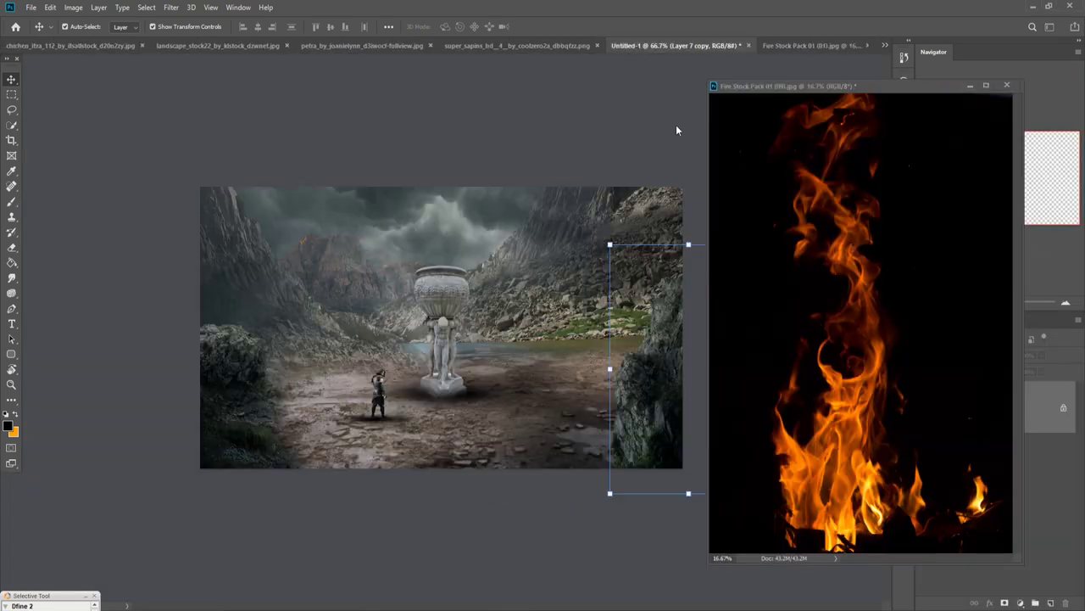
left_click_drag(845, 219, 486, 204)
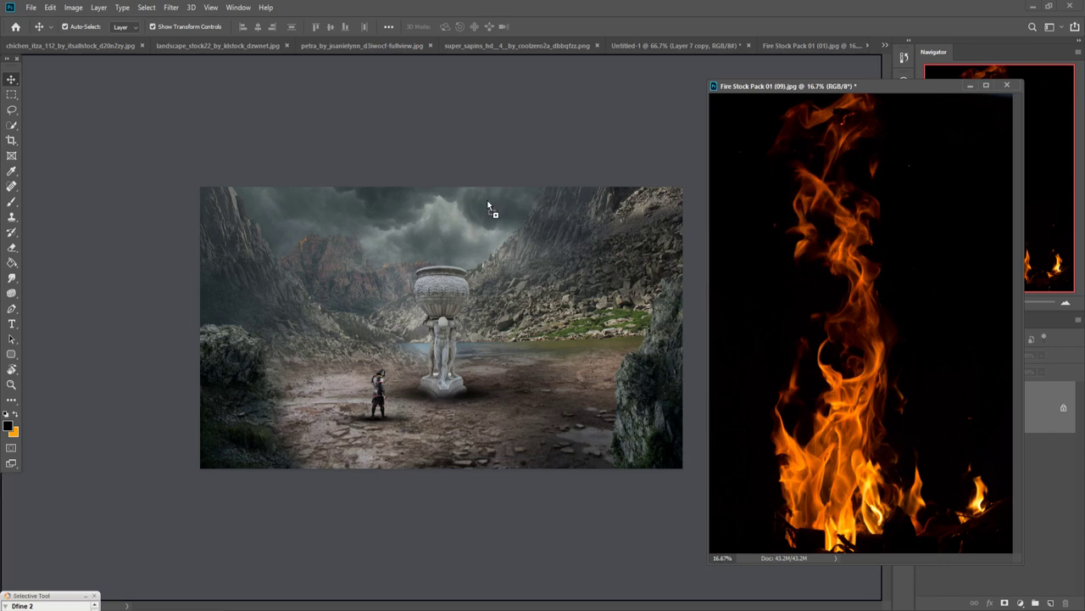
Step: Close the fire window, move Layer 11 below the statue, and shrink it to 5.78% above the urn
left_click(972, 85)
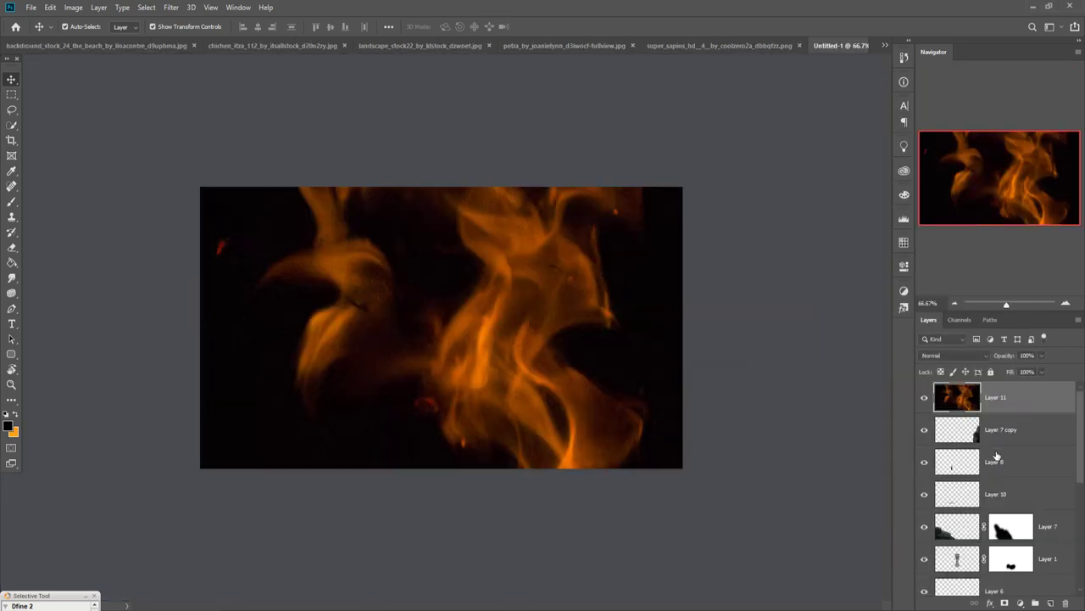
mouse_move(1014, 413)
left_mouse_down()
mouse_move(1012, 559)
mouse_move(1022, 573)
left_mouse_up()
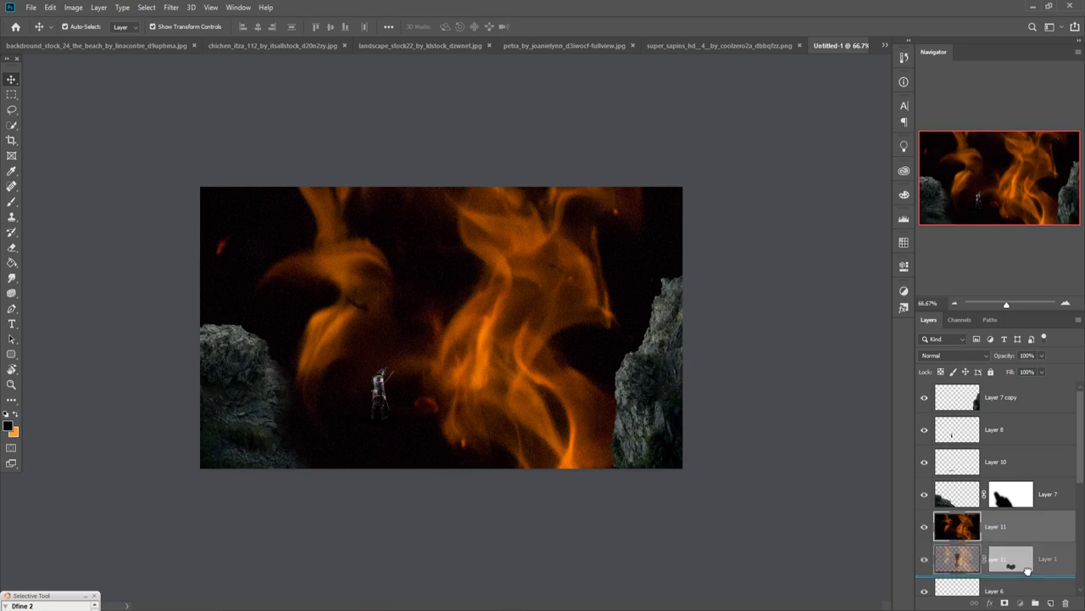
key("ctrl+t")
key("ctrl+minus")
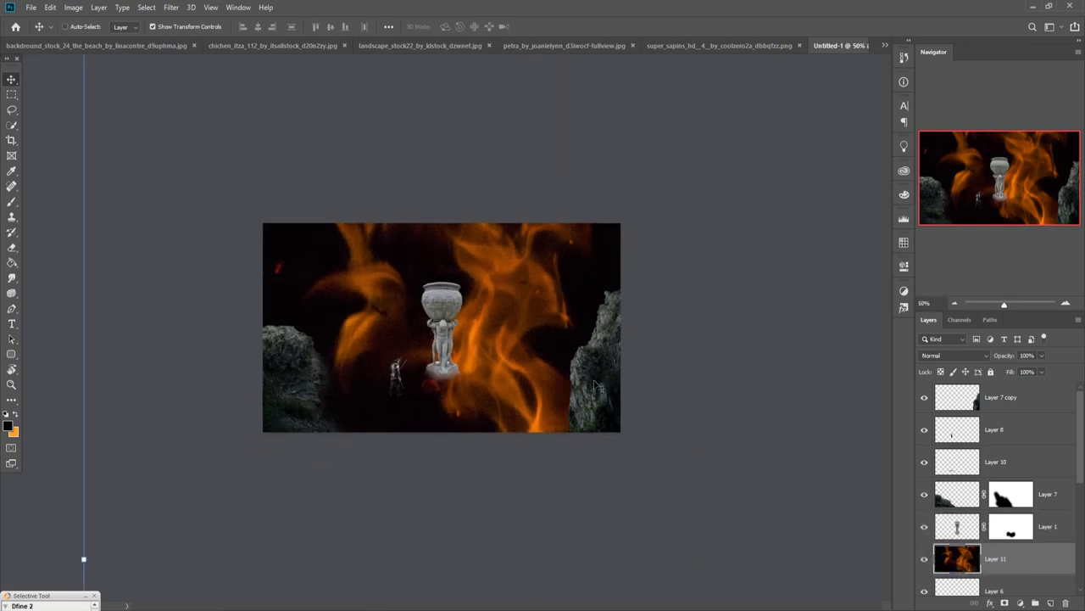
key("ctrl+minus")
left_click_drag(199, 491, 746, 548)
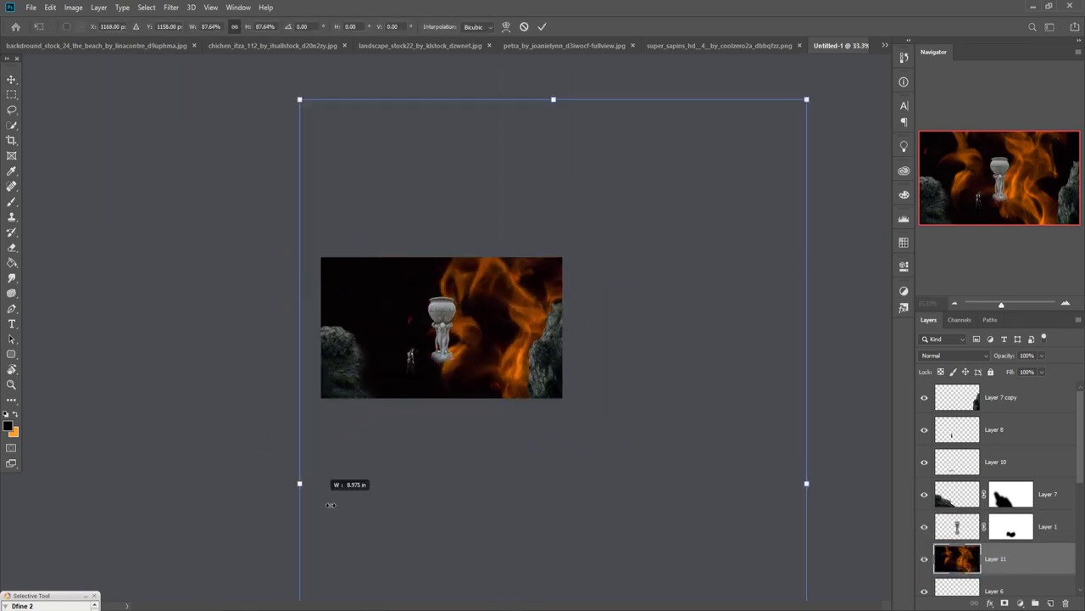
left_click_drag(747, 508, 416, 315)
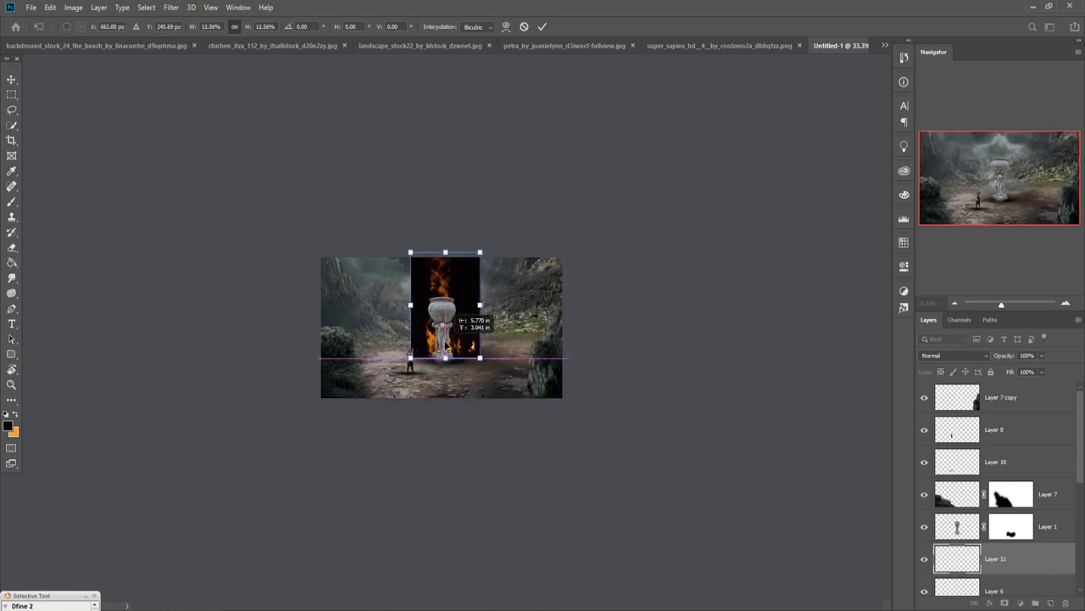
mouse_move(447, 248)
left_mouse_down()
mouse_move(457, 339)
mouse_move(459, 294)
mouse_move(458, 306)
left_mouse_up()
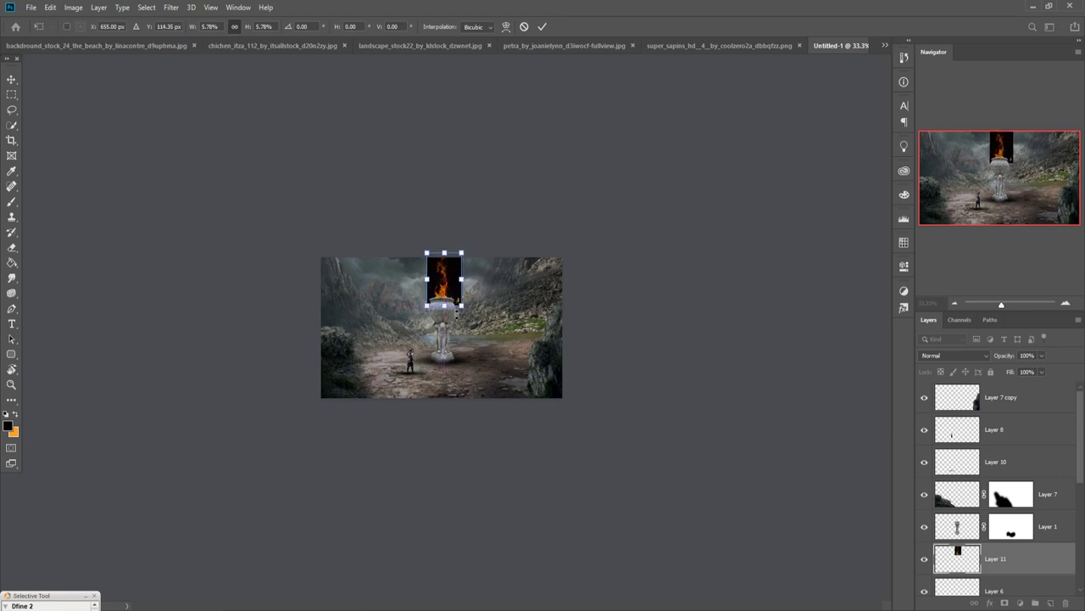
Step: Set Layer 11 to Color Dodge blending after trying Soft Light and Screen
left_click(541, 27)
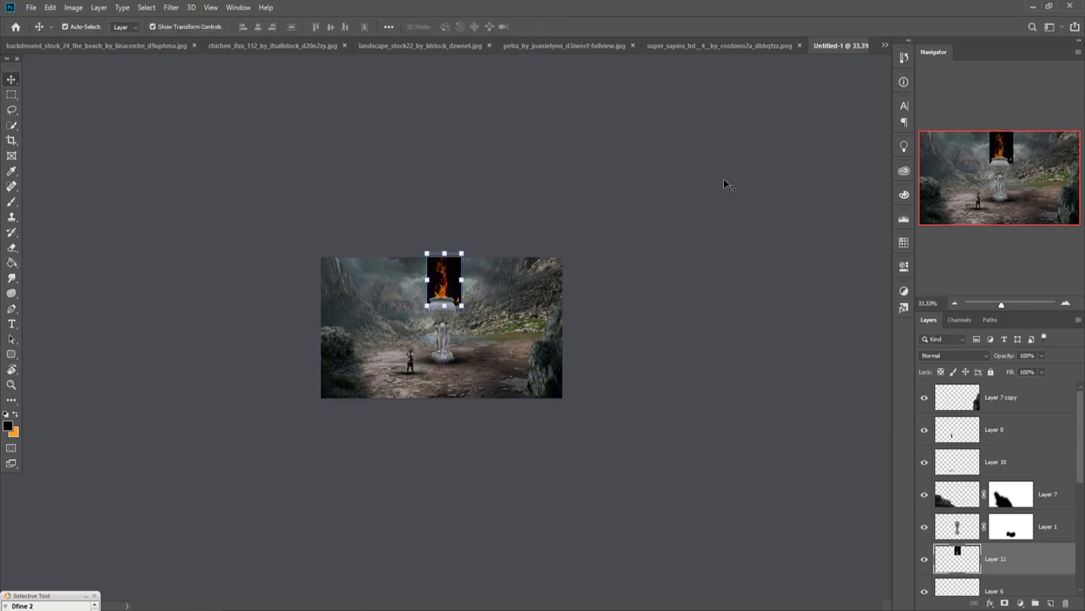
key("ctrl+1")
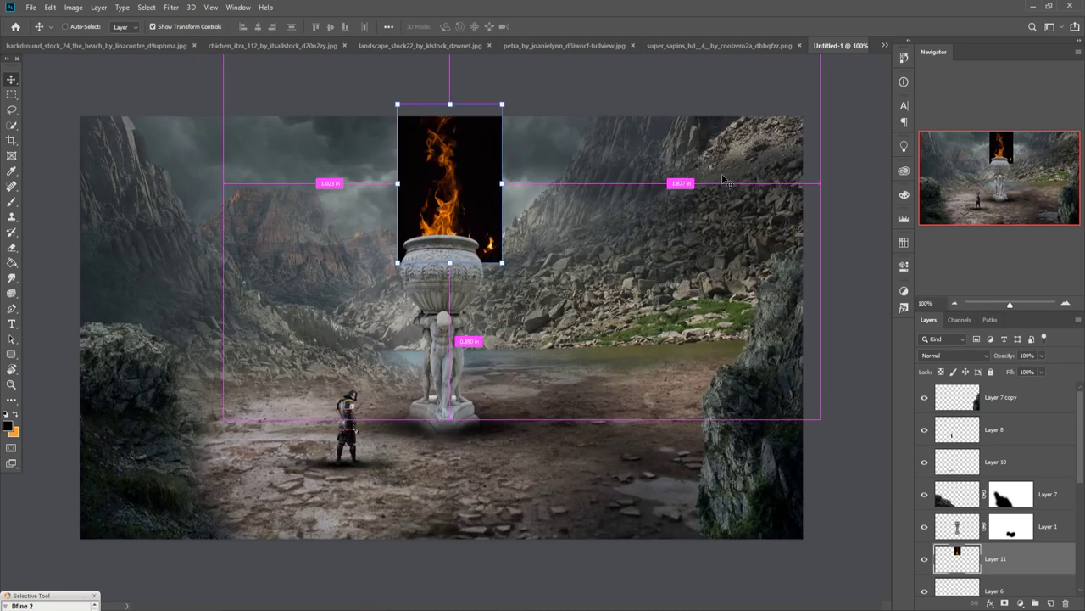
left_click(960, 354)
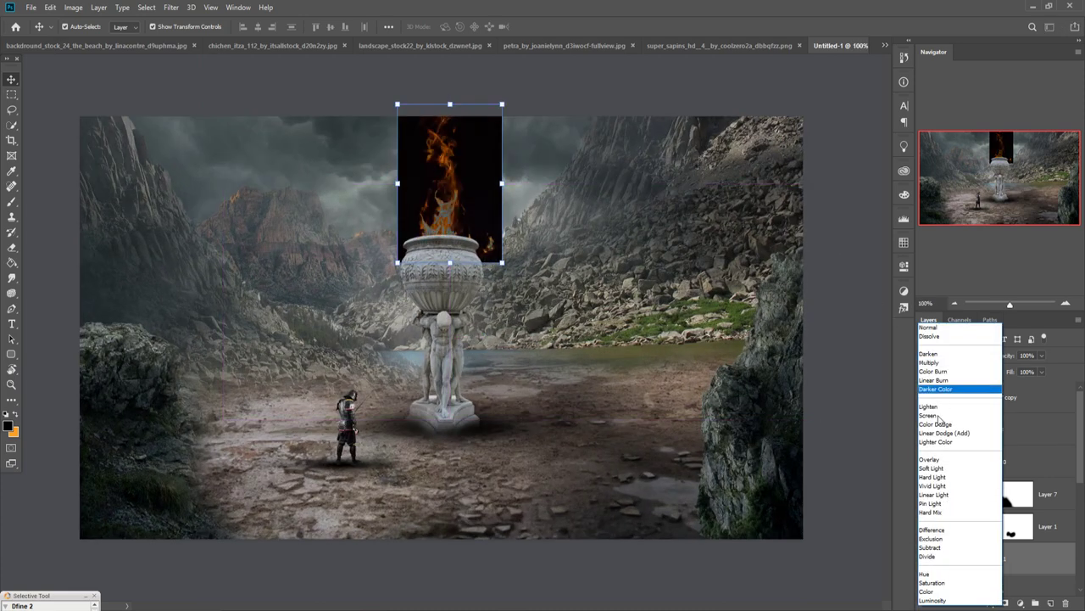
left_click(938, 471)
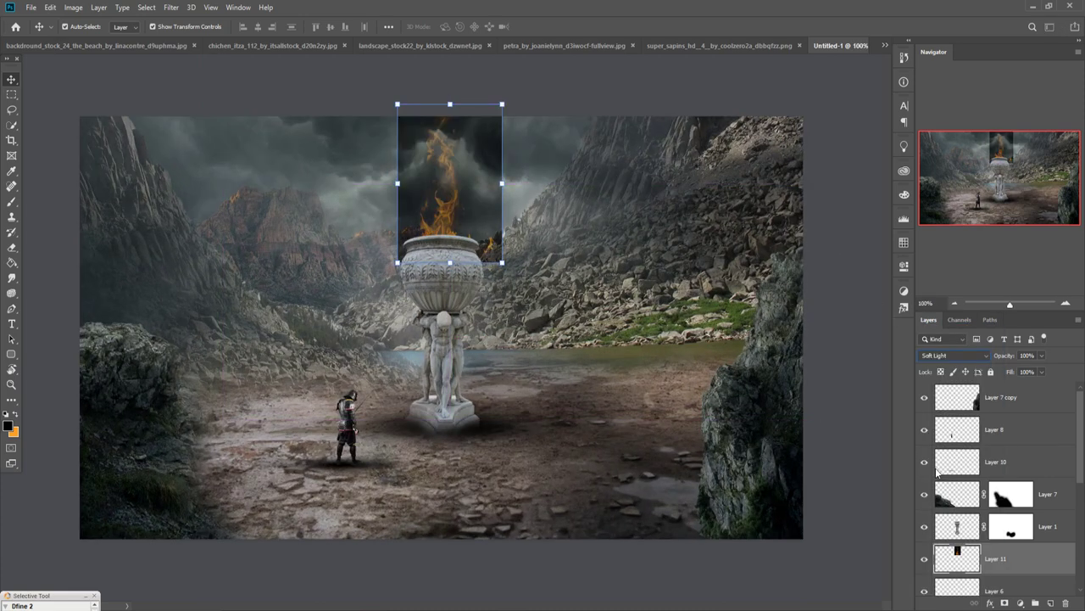
left_click(961, 356)
left_click(941, 416)
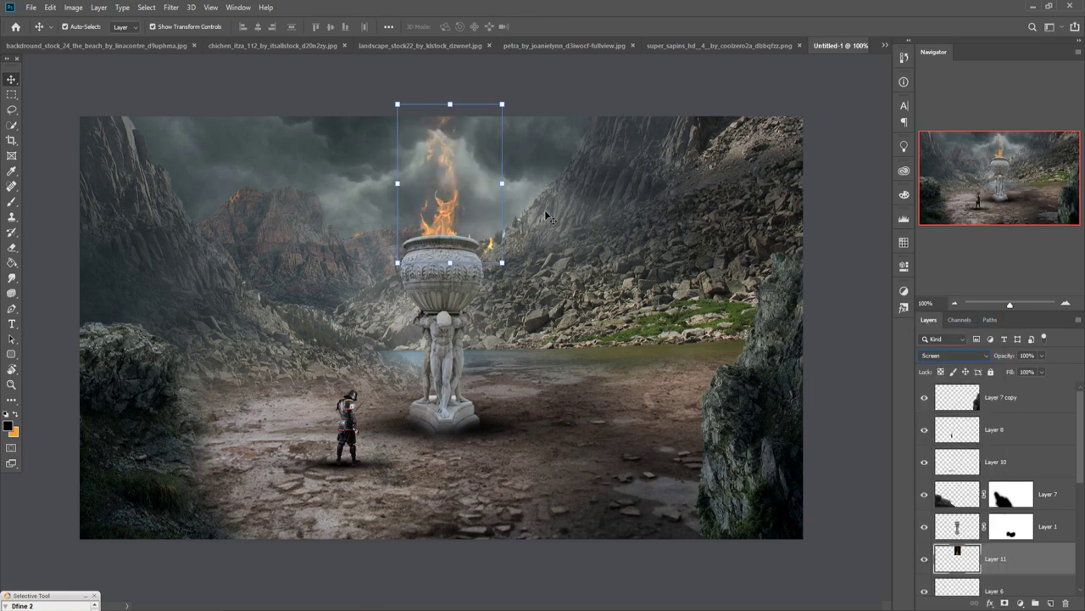
left_click(962, 356)
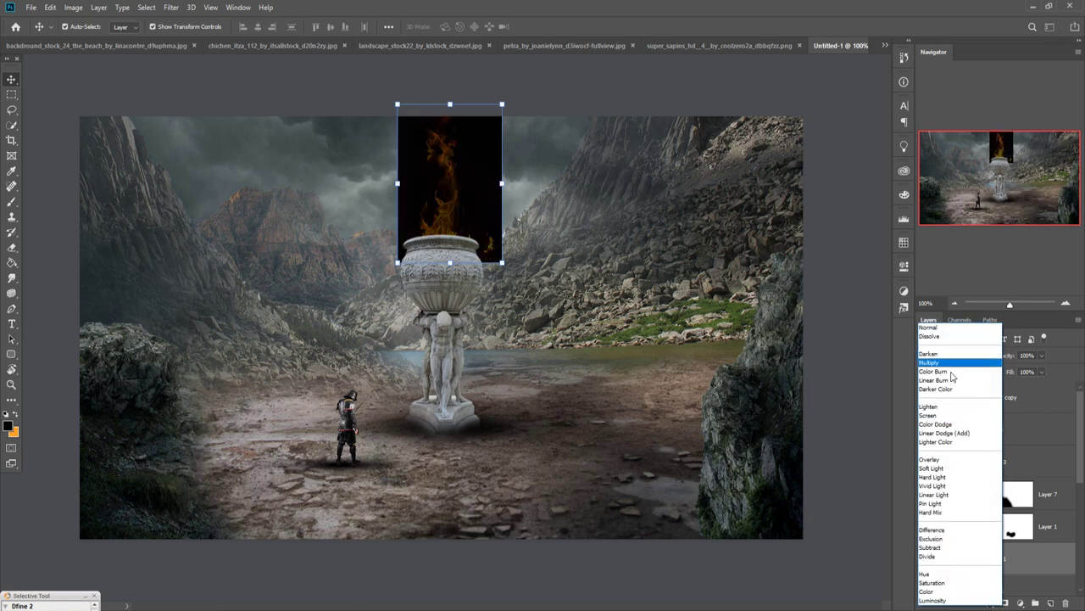
left_click(939, 425)
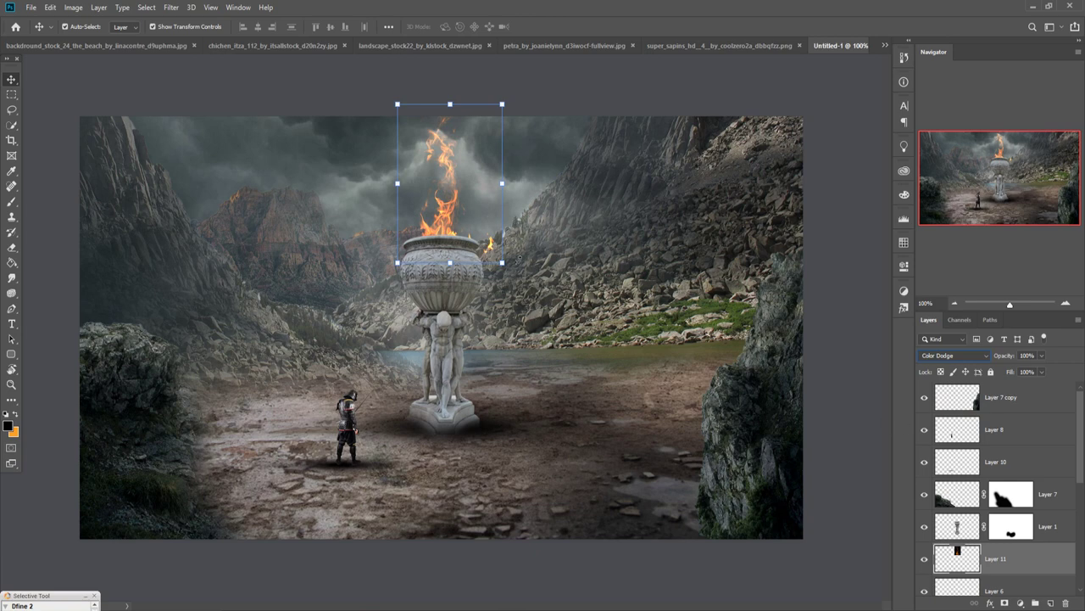
Step: Enlarge the flame slightly and raise it a little above the urn
left_click_drag(456, 108, 456, 101)
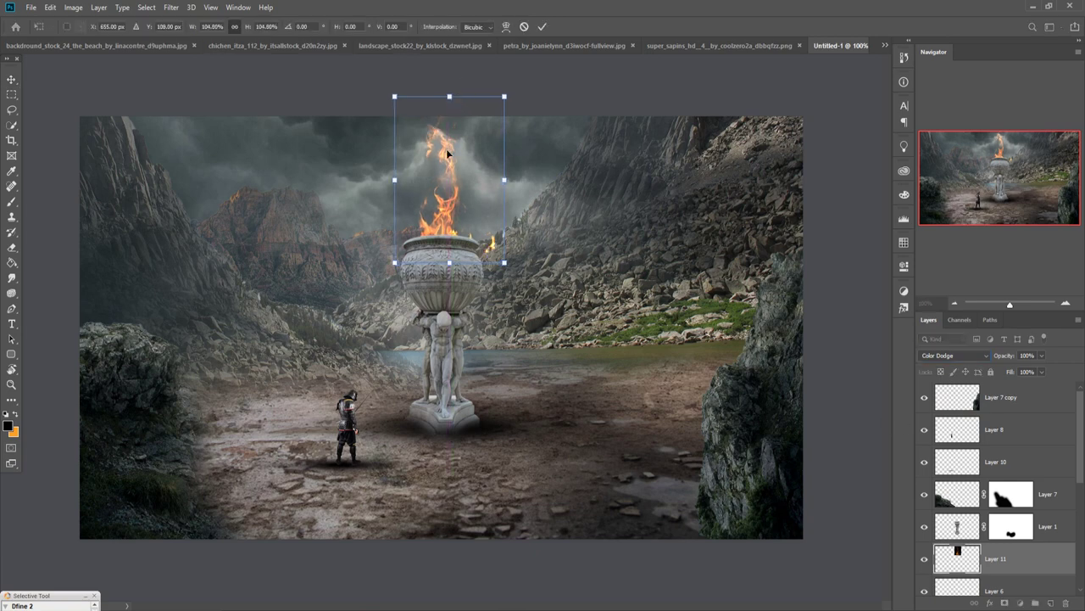
left_click_drag(444, 181, 444, 179)
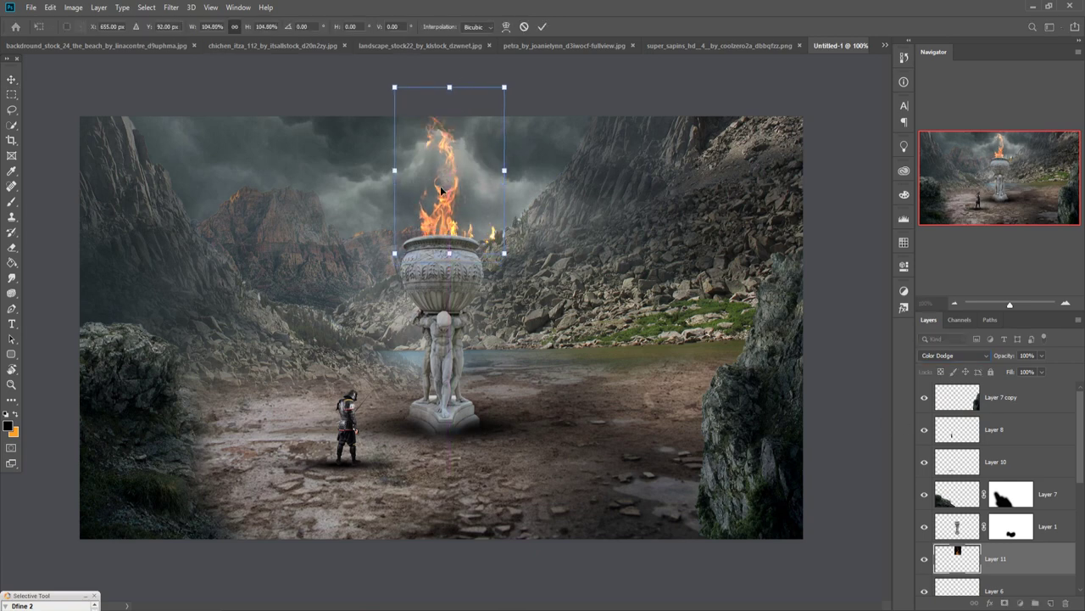
key("Return")
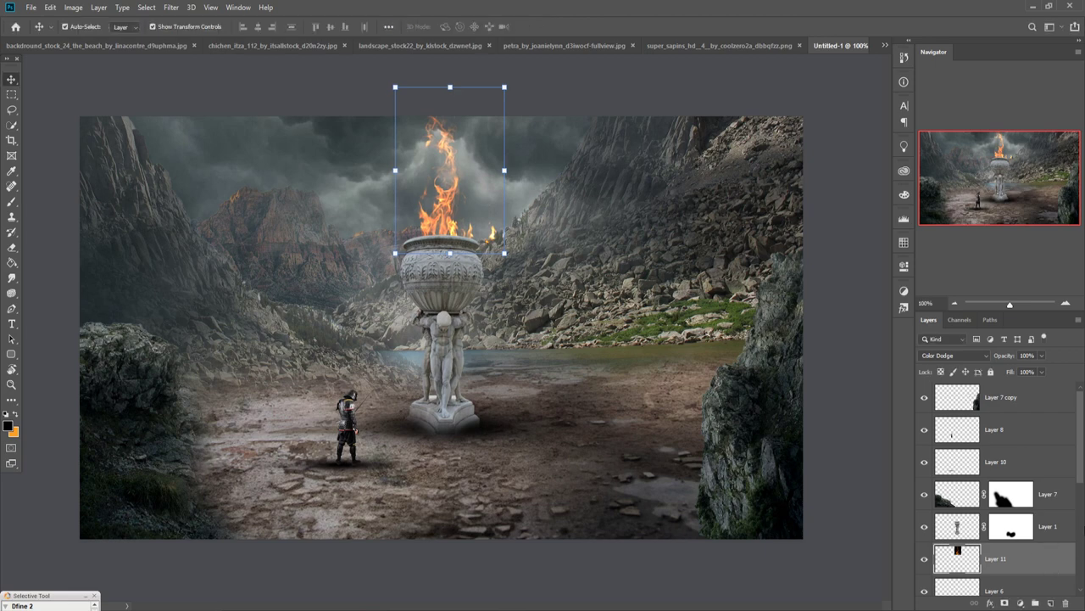
Step: Duplicate the fire layer twice, creating Layer 11 copy and Layer 11 copy 2
right_click(1048, 571)
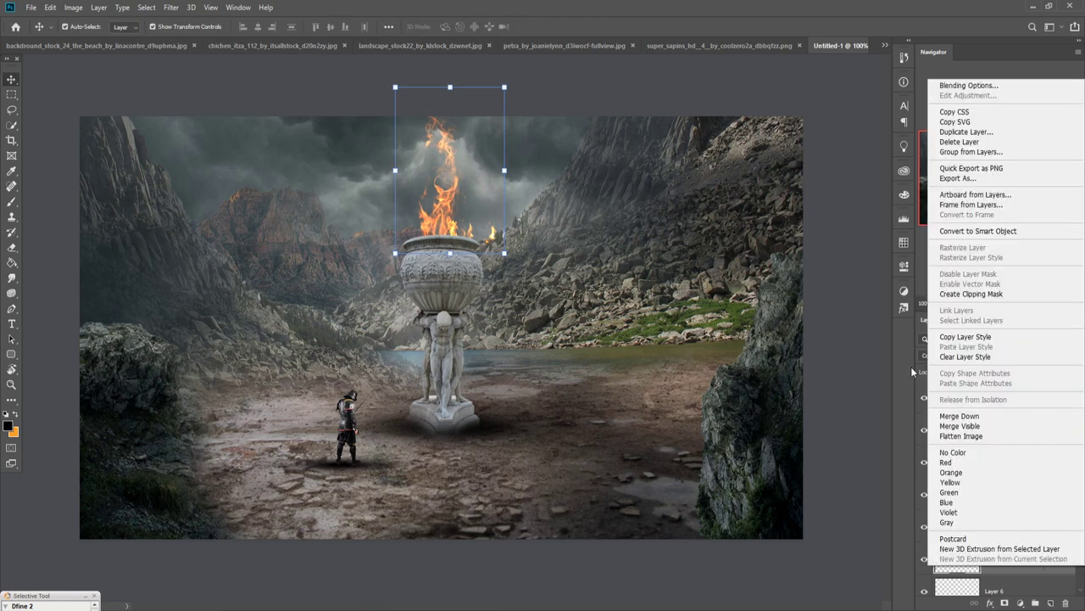
left_click(955, 143)
left_click(537, 230)
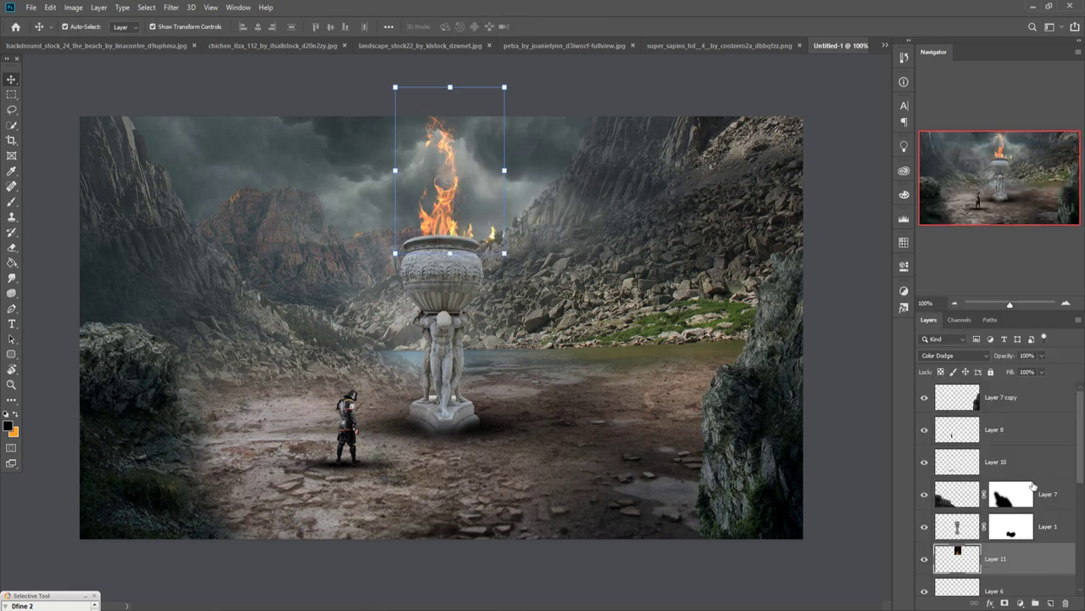
right_click(1009, 558)
left_click(975, 127)
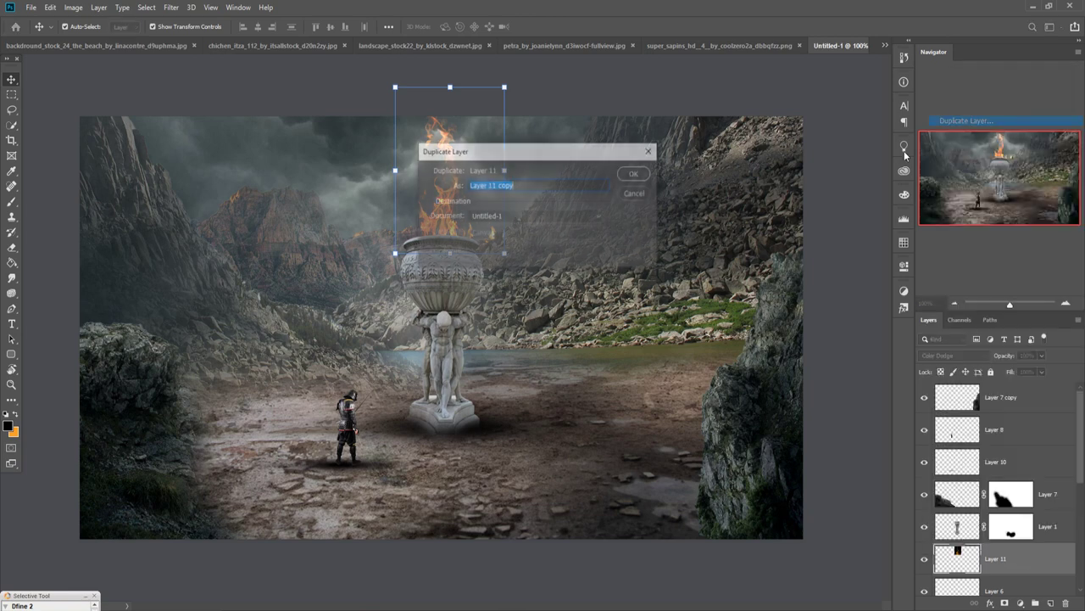
key("Return")
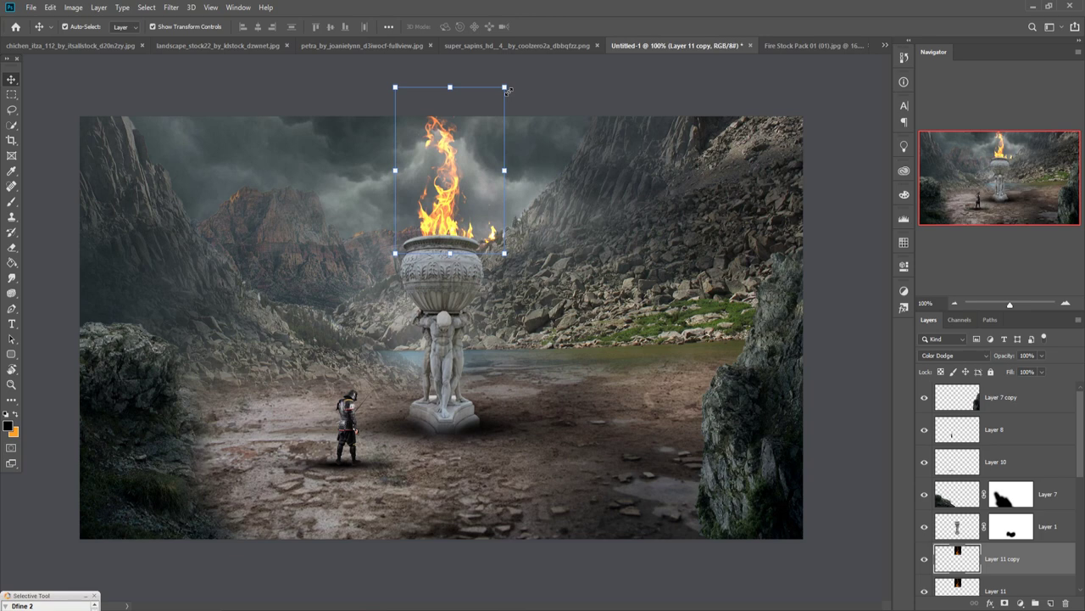
right_click(1050, 563)
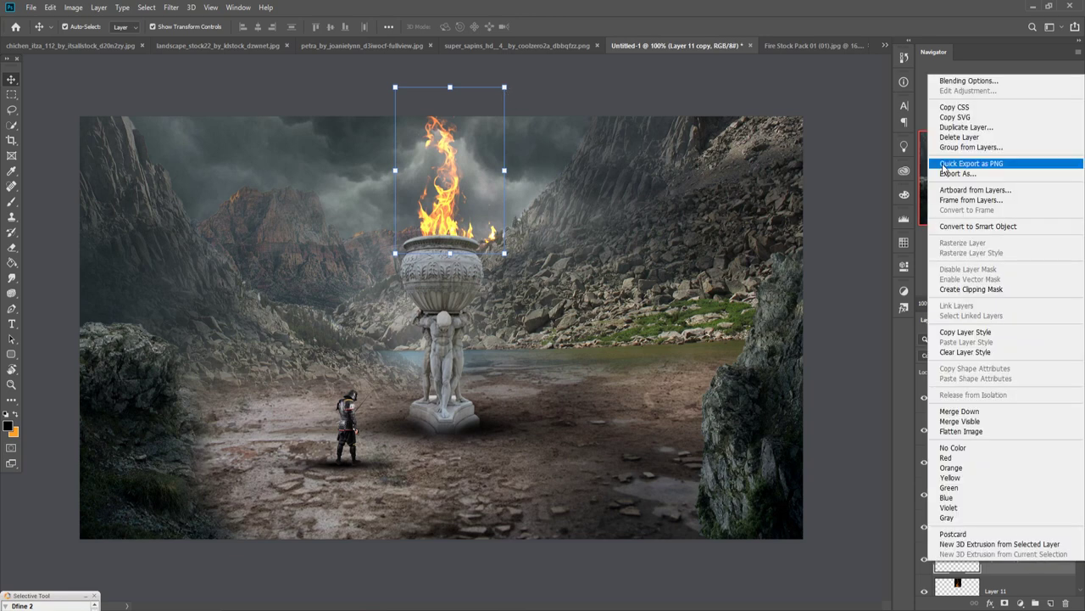
left_click(975, 126)
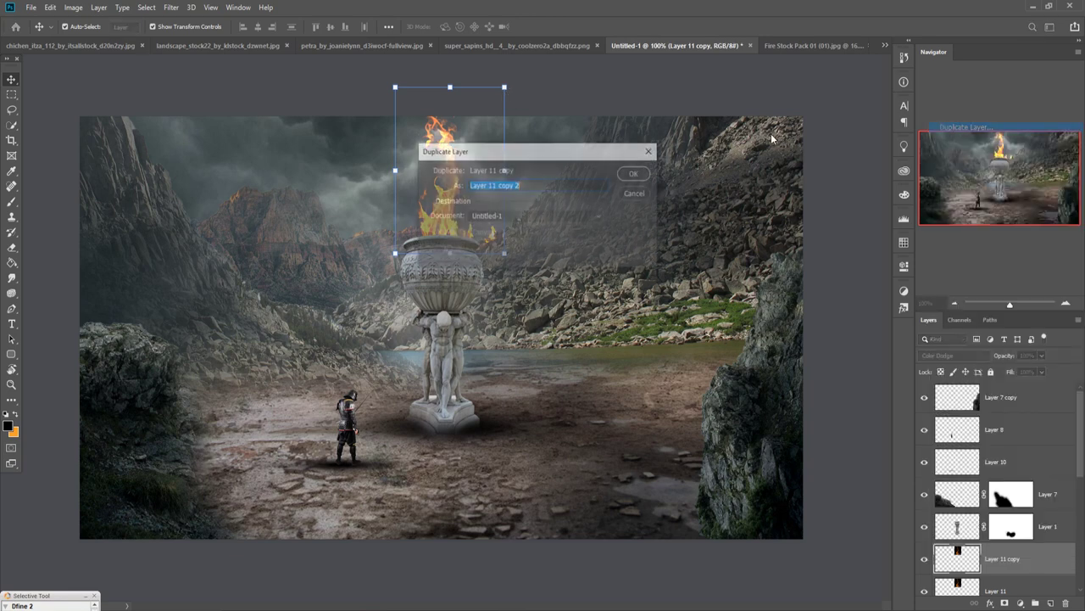
left_click(633, 173)
Step: Scale Layer 11 copy 2 to about 60%, rotate it 22° and place it on the urn's right rim
left_click_drag(511, 89, 462, 152)
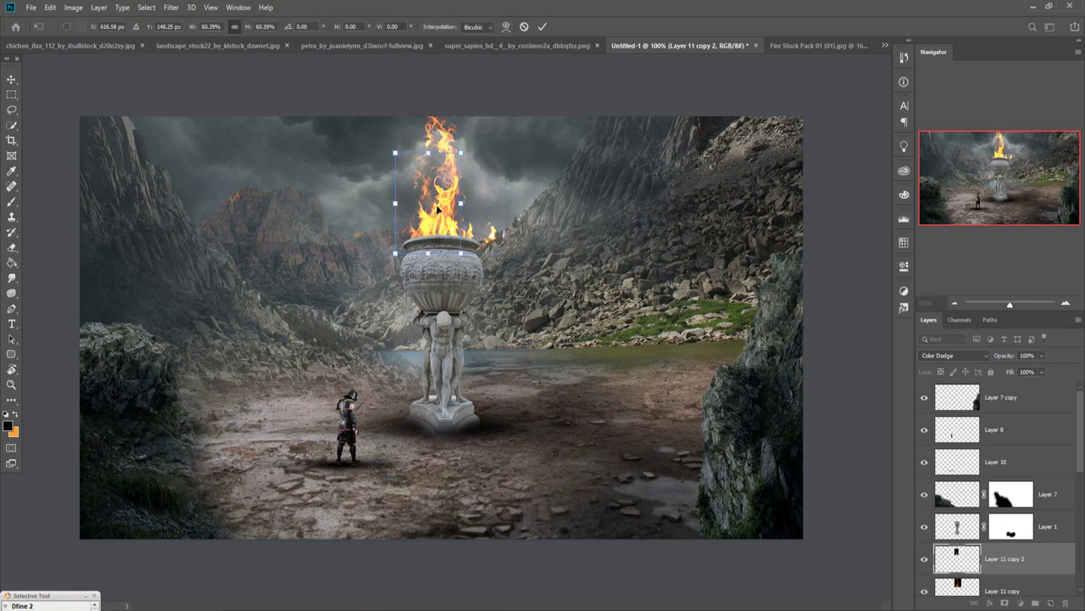
mouse_move(434, 219)
left_mouse_down()
mouse_move(466, 206)
mouse_move(467, 218)
left_mouse_up()
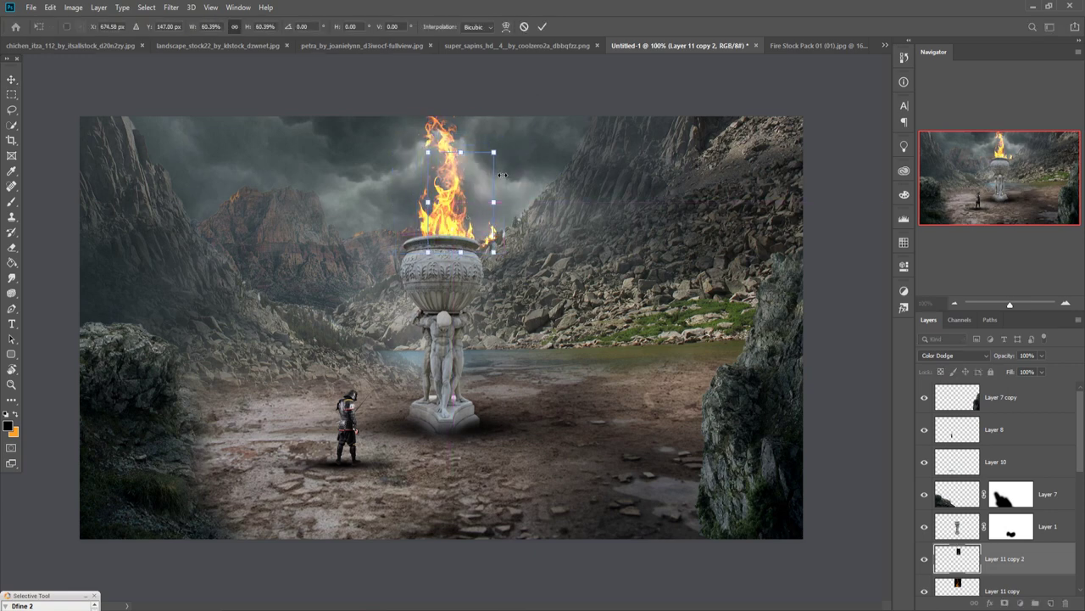
left_click_drag(509, 155, 524, 174)
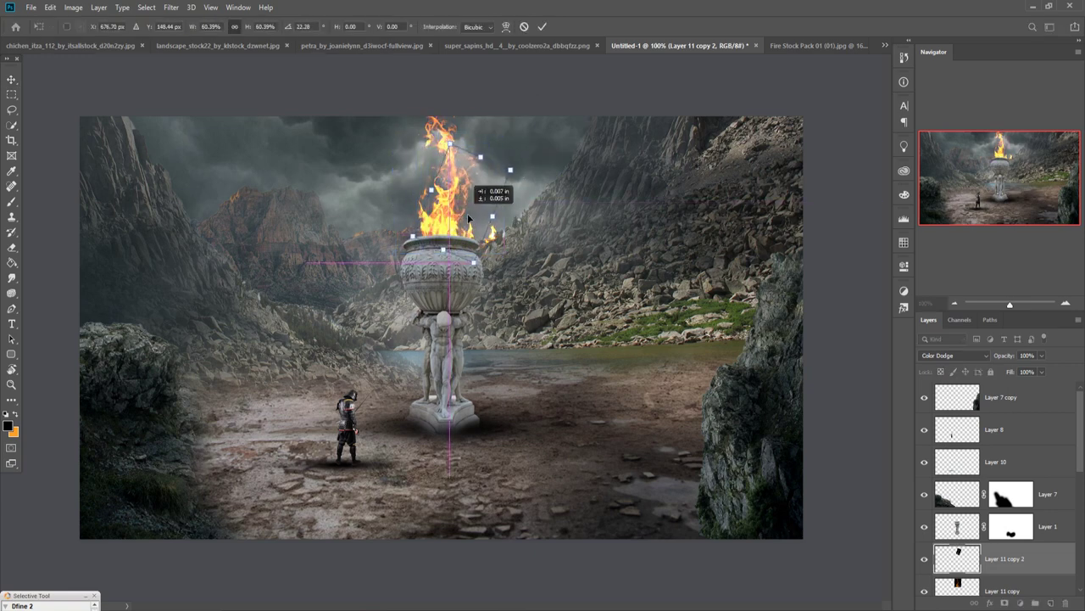
left_click_drag(466, 216, 471, 220)
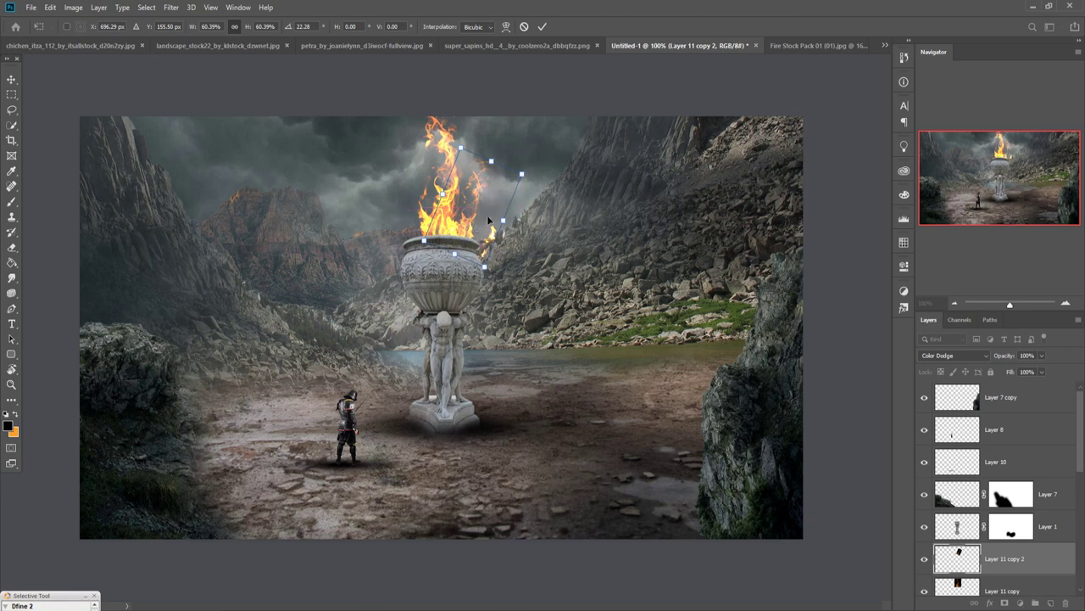
left_click(541, 28)
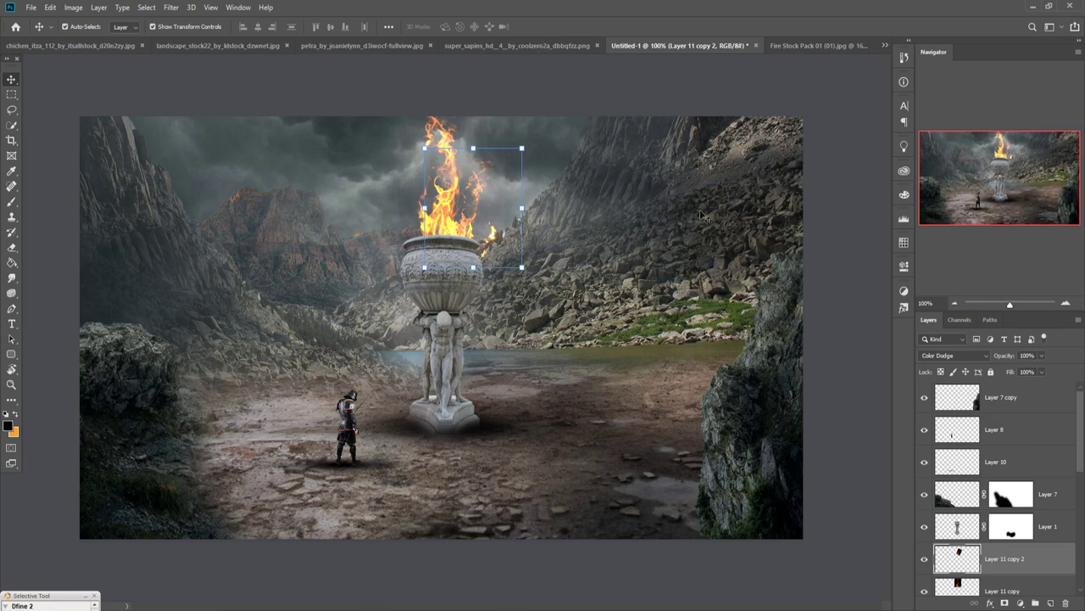
Step: Add an empty Layer 12 above the statue layer and reselect Layer 1
left_click(1014, 441)
left_click(1052, 533)
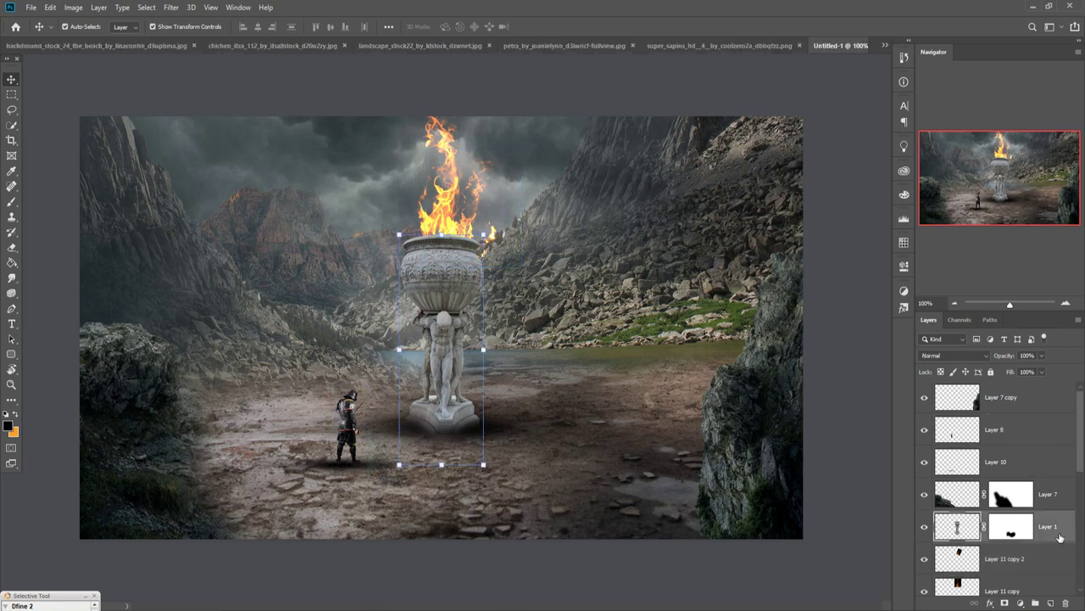
left_click(1052, 603)
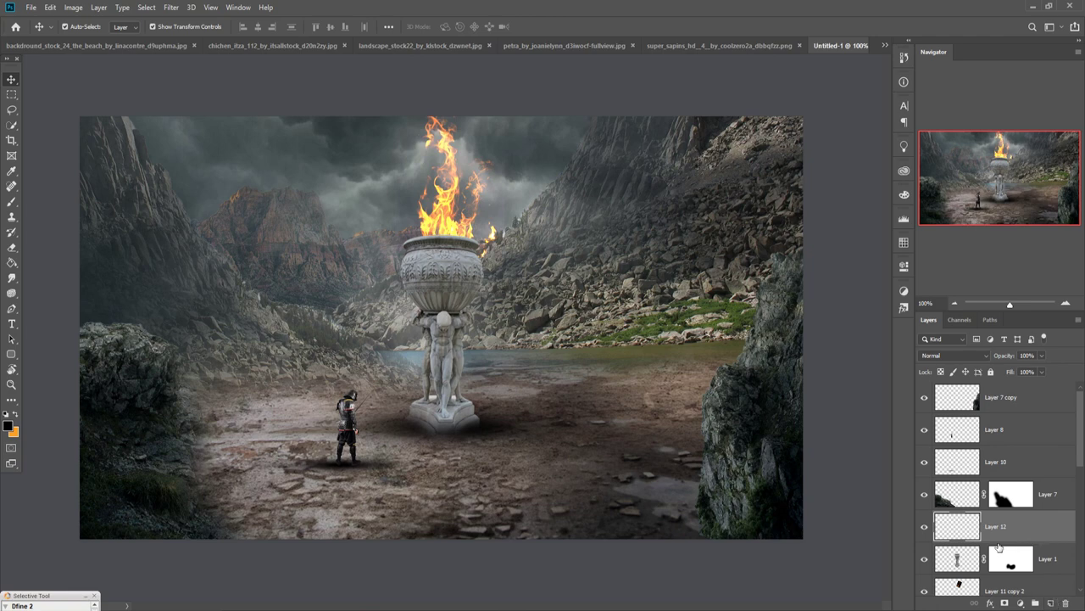
left_click(964, 559)
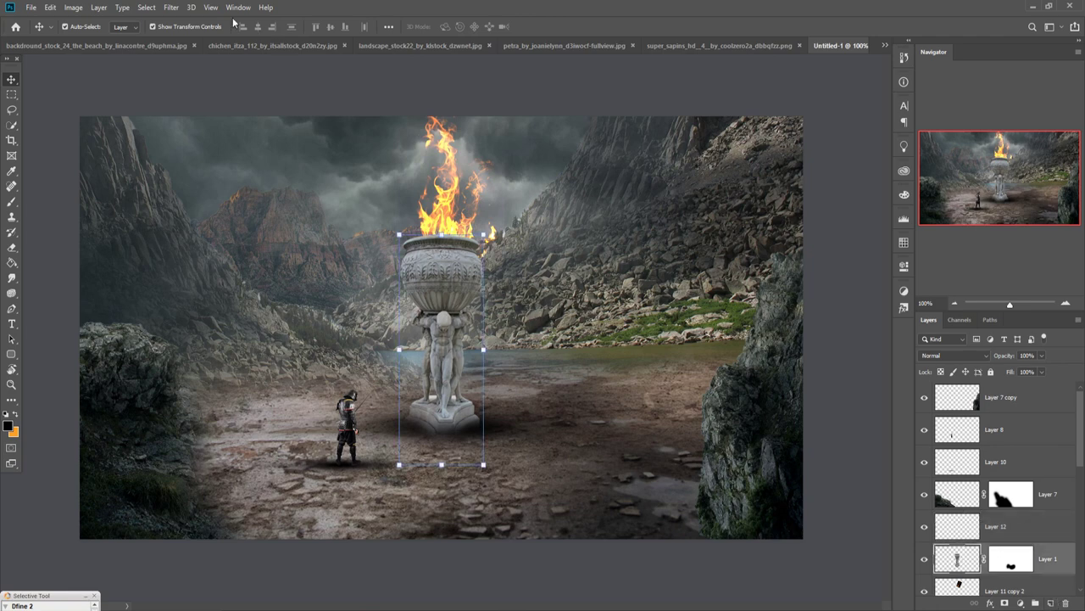
Step: Darken the statue with a Camera Raw Filter exposure of -0.85
left_click(171, 7)
left_click(195, 77)
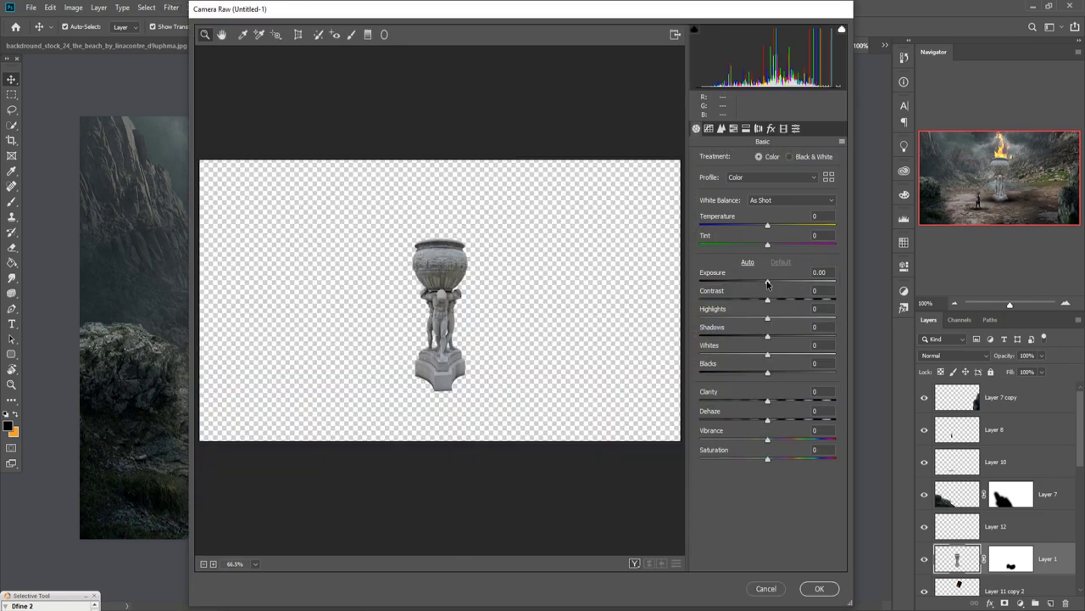
left_click_drag(767, 283, 759, 292)
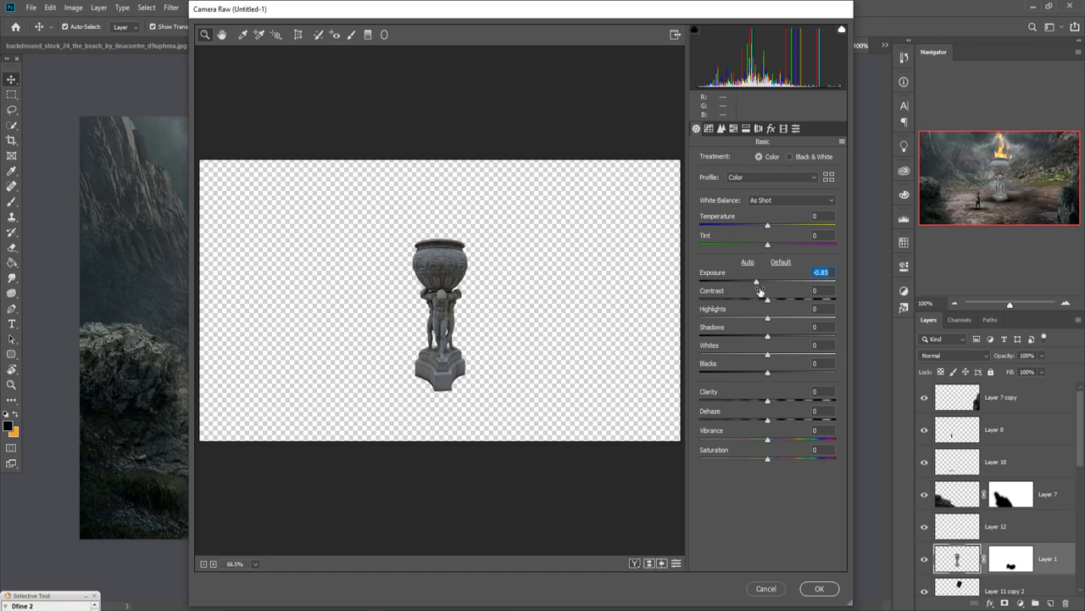
left_click(816, 591)
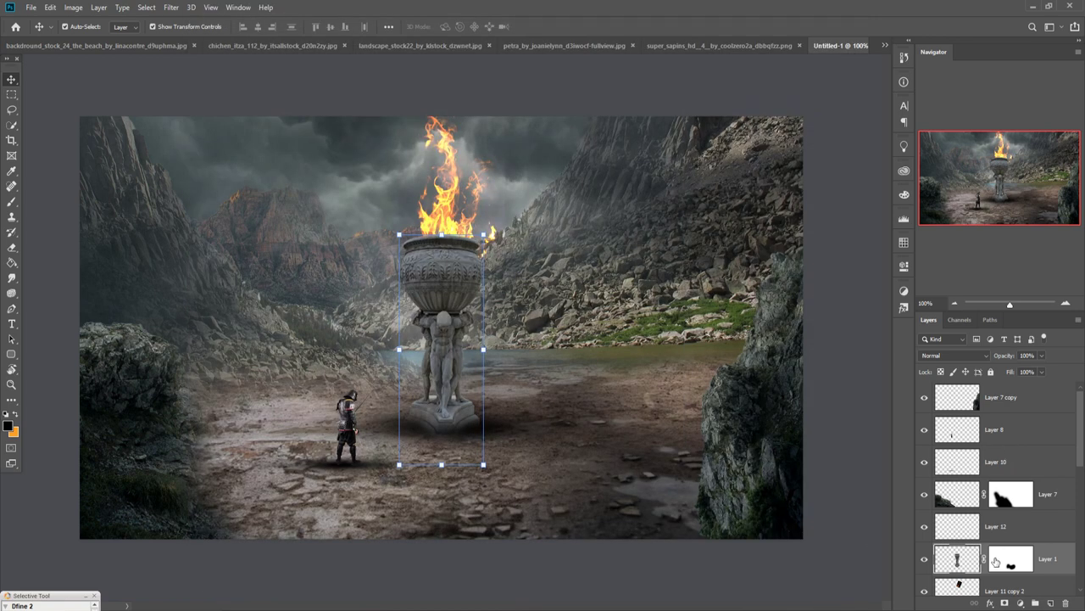
Step: Paint an orange glow around the flame bowl on Layer 12 in Overlay mode
left_click(948, 532)
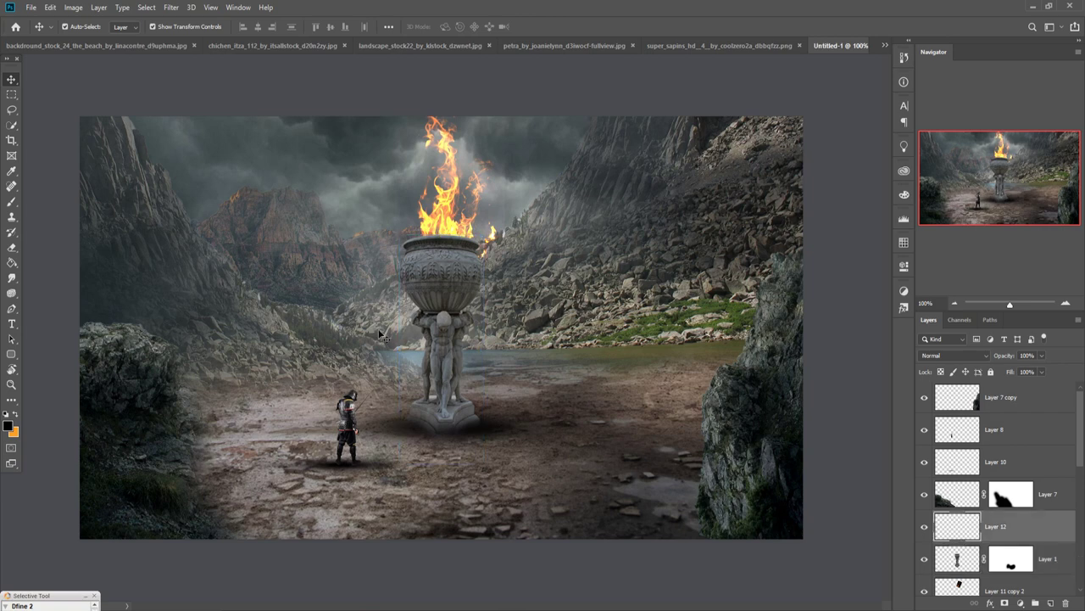
left_click(11, 201)
left_click(15, 415)
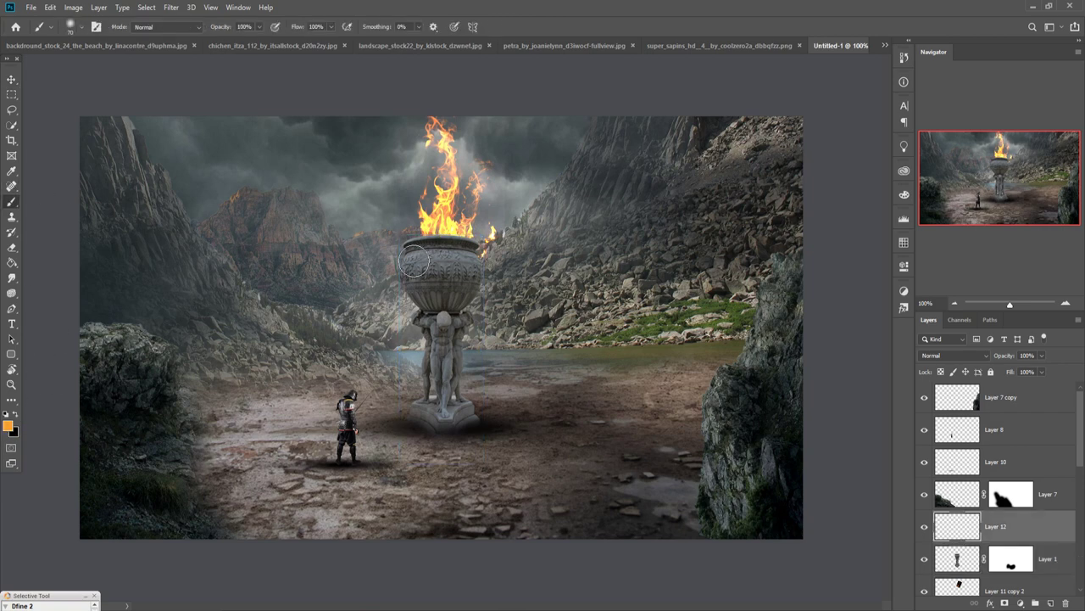
left_click(958, 353)
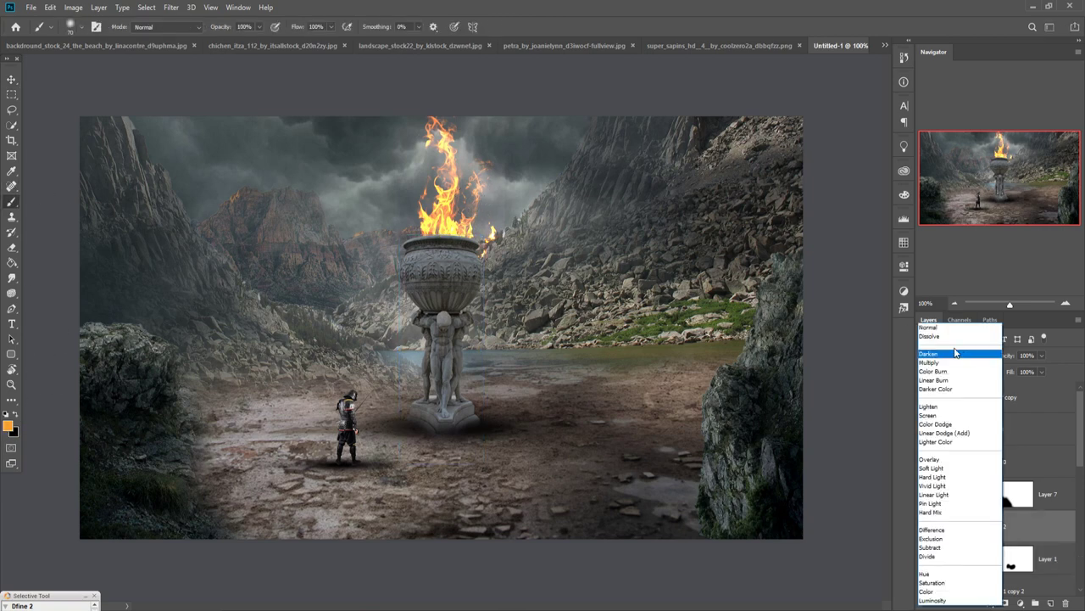
left_click(931, 459)
mouse_move(395, 234)
left_mouse_down()
mouse_move(421, 252)
mouse_move(508, 244)
left_mouse_up()
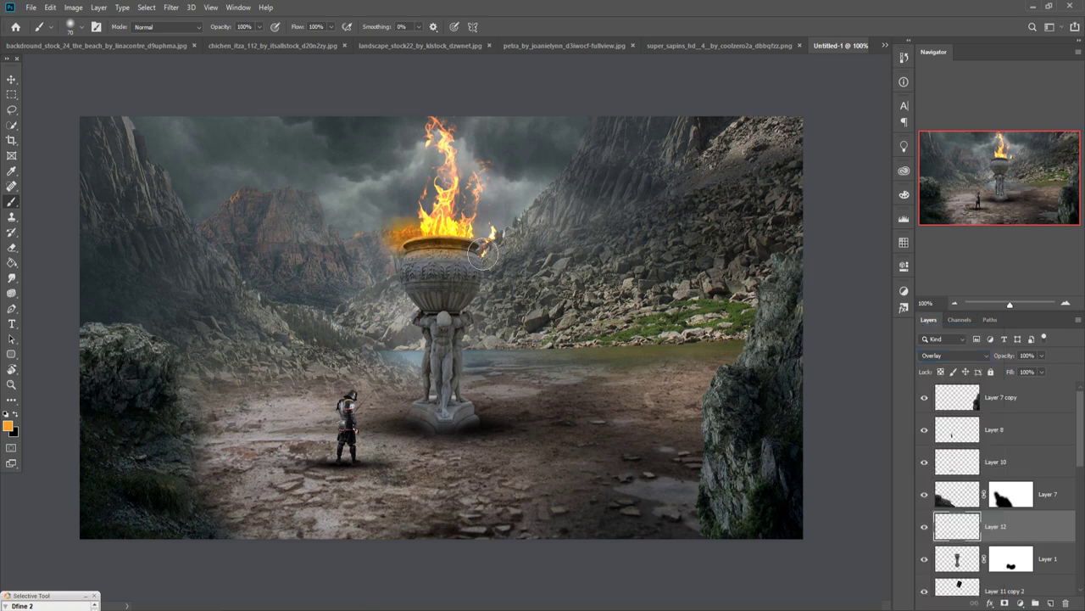
Step: Clip Layer 12 to the statue and add a golden tint to the bowl's left side
right_click(1028, 541)
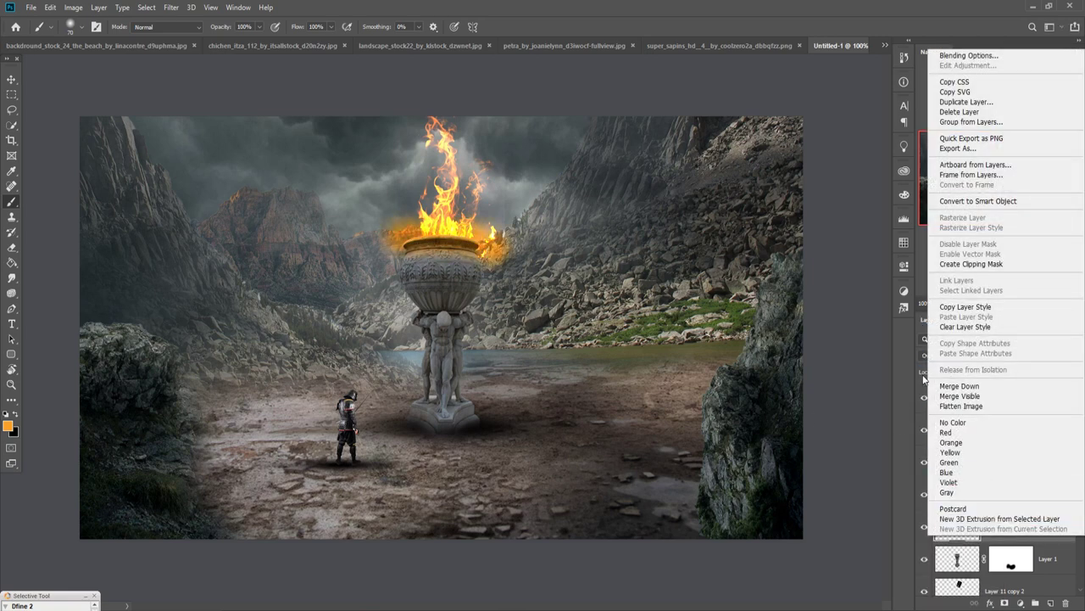
left_click(966, 264)
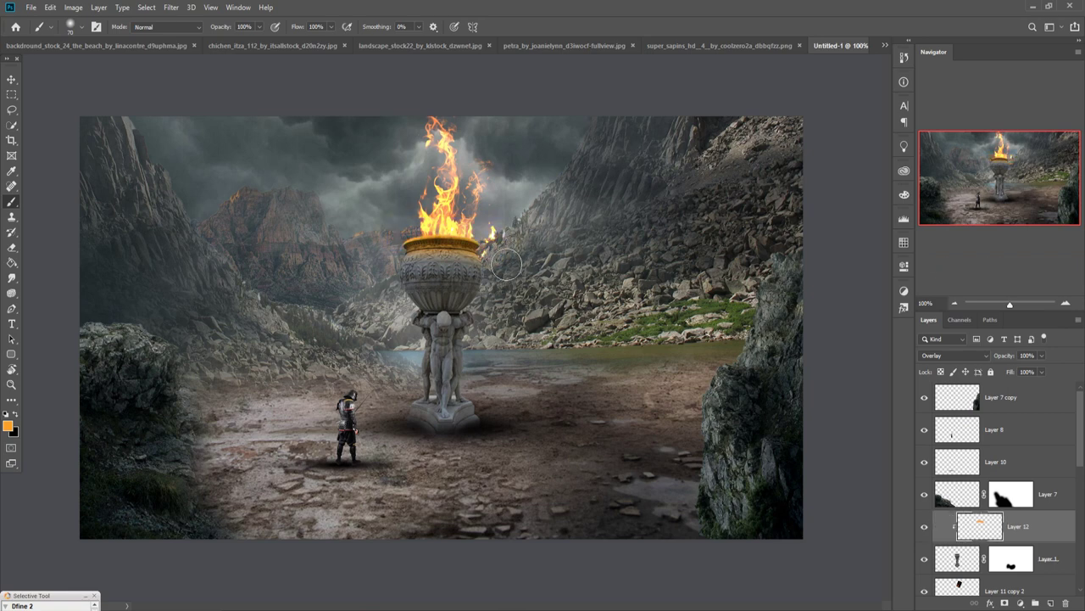
left_click_drag(410, 268, 420, 254)
left_click(11, 80)
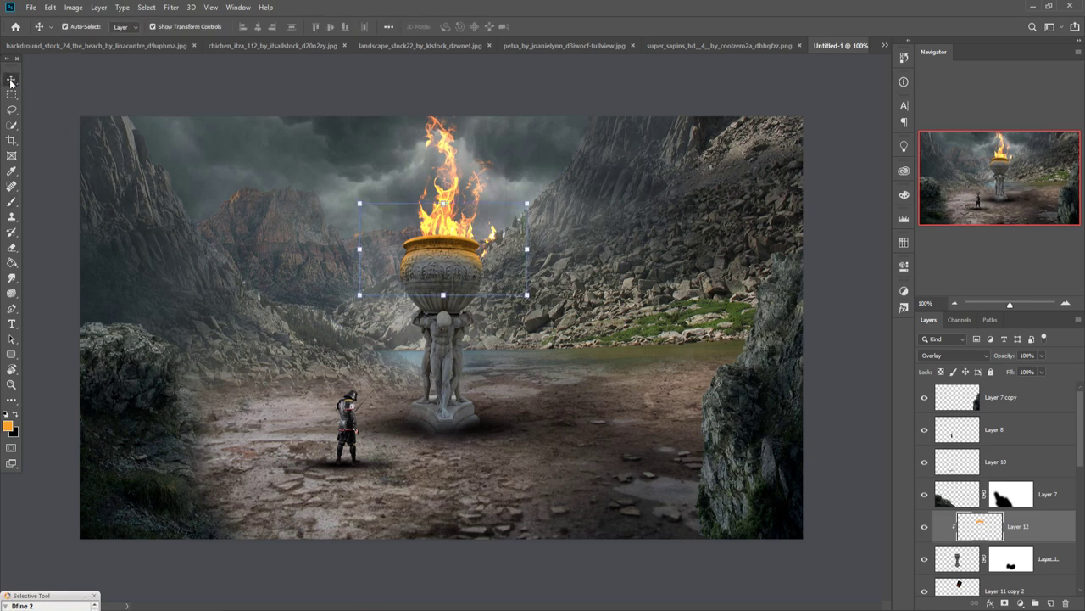
left_click(434, 45)
Step: Browse the Chichen Itza and beach images, ending on the super_sapins pine trees image
left_click(284, 47)
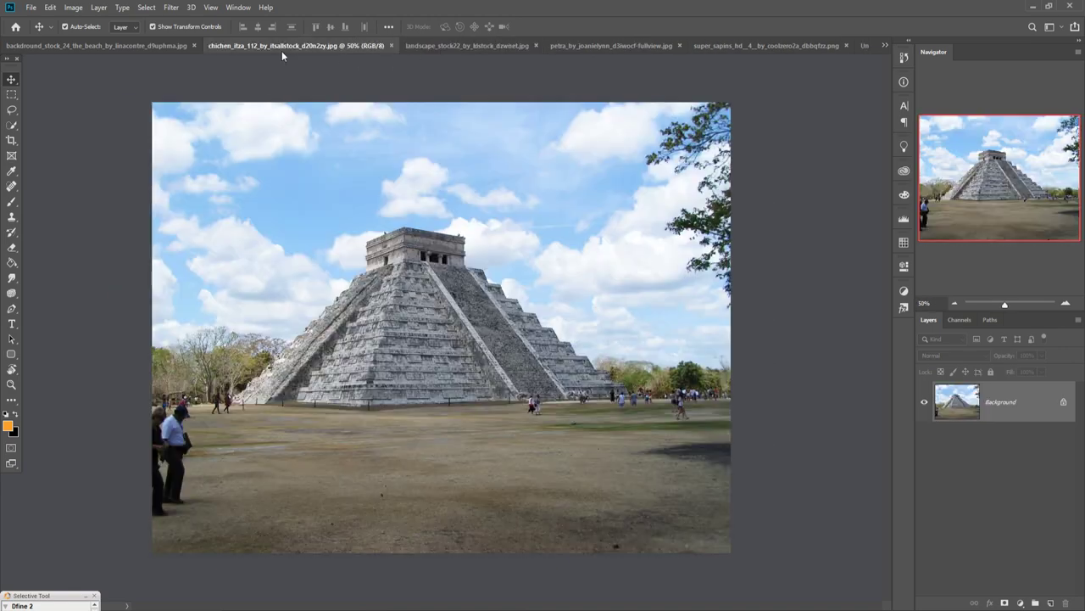
left_click(143, 46)
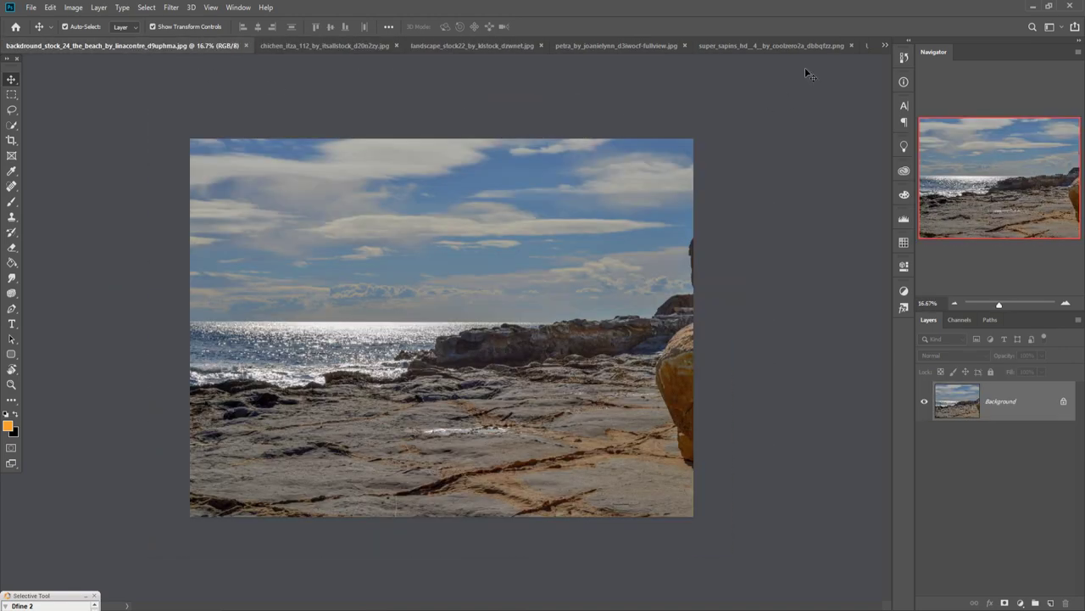
left_click(885, 45)
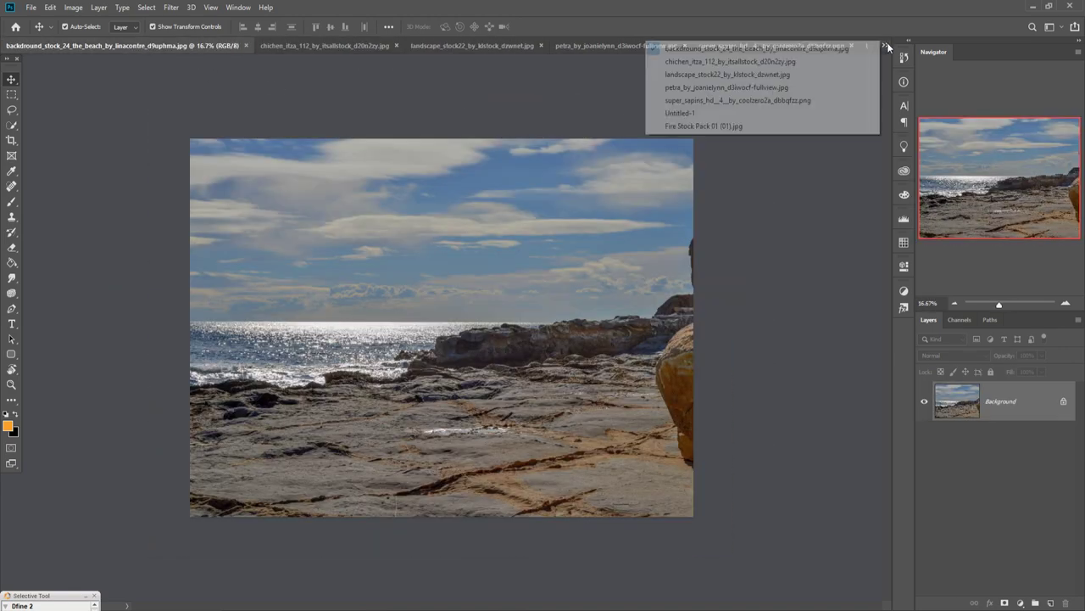
left_click(727, 61)
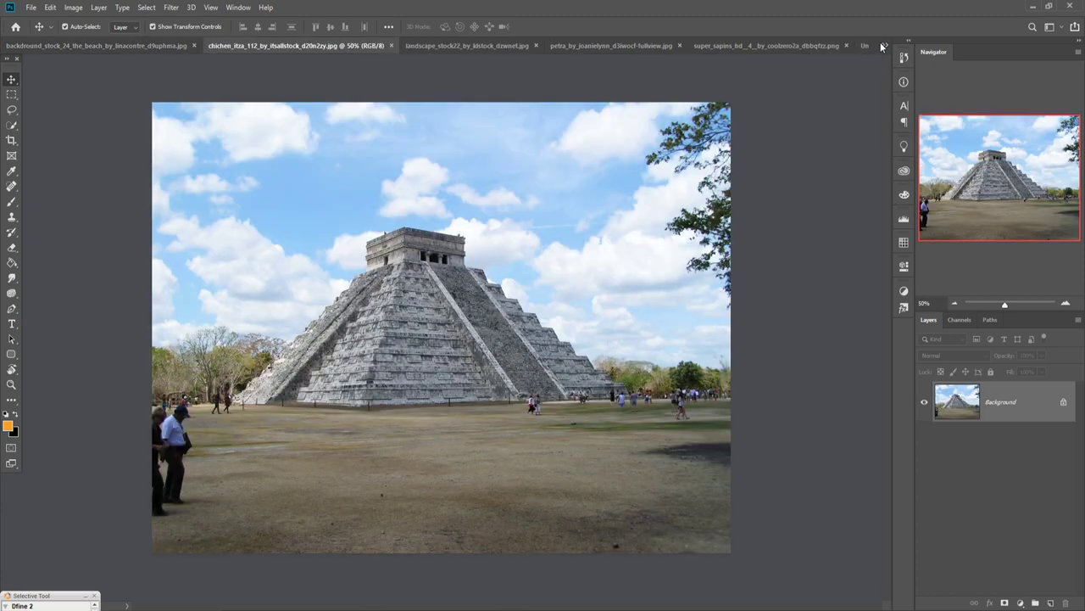
left_click(882, 46)
left_click(739, 49)
left_click(883, 45)
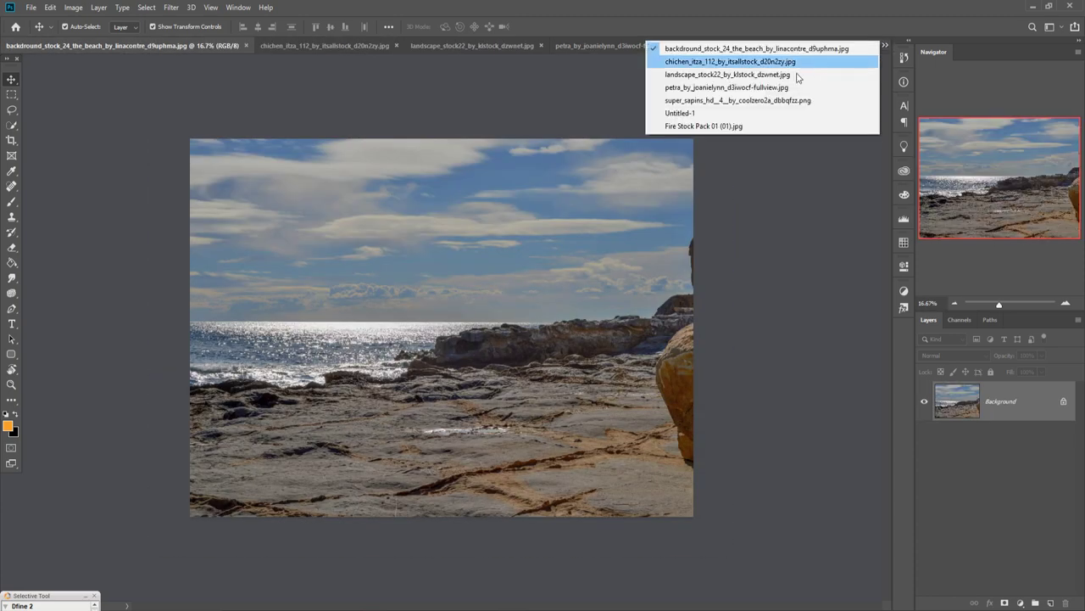
left_click(748, 100)
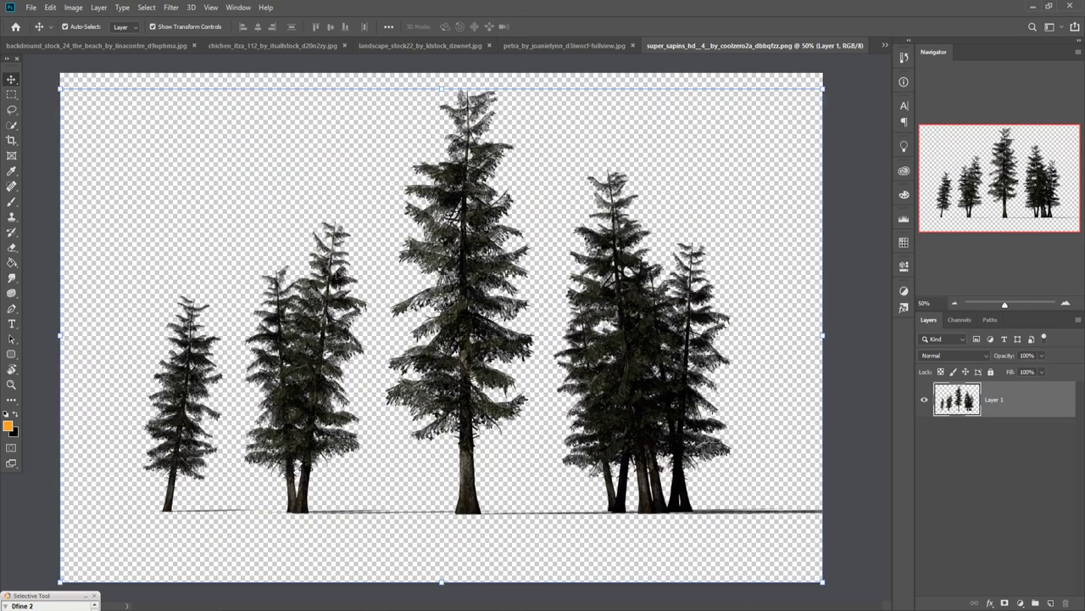
Step: Lasso the tall central pine in the trees image
left_click(12, 110)
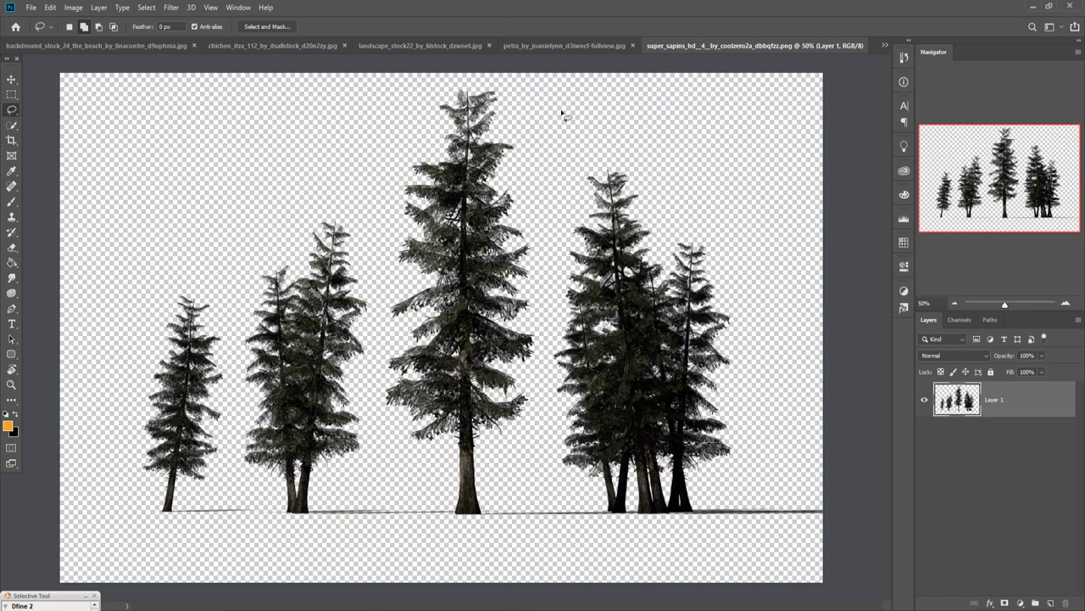
mouse_move(509, 93)
left_mouse_down()
mouse_move(445, 533)
mouse_move(381, 424)
mouse_move(376, 309)
mouse_move(398, 162)
mouse_move(453, 81)
mouse_move(509, 100)
left_mouse_up()
left_click(11, 82)
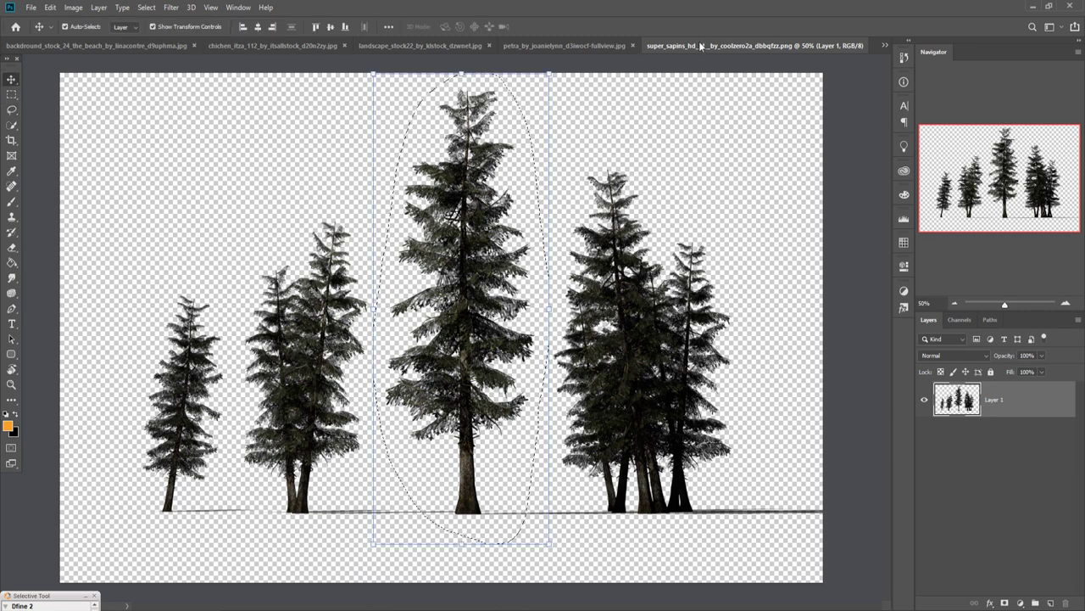
Step: Copy the pine into the composite as Layer 13, place it at the right edge, and start resizing
left_click_drag(699, 45, 693, 138)
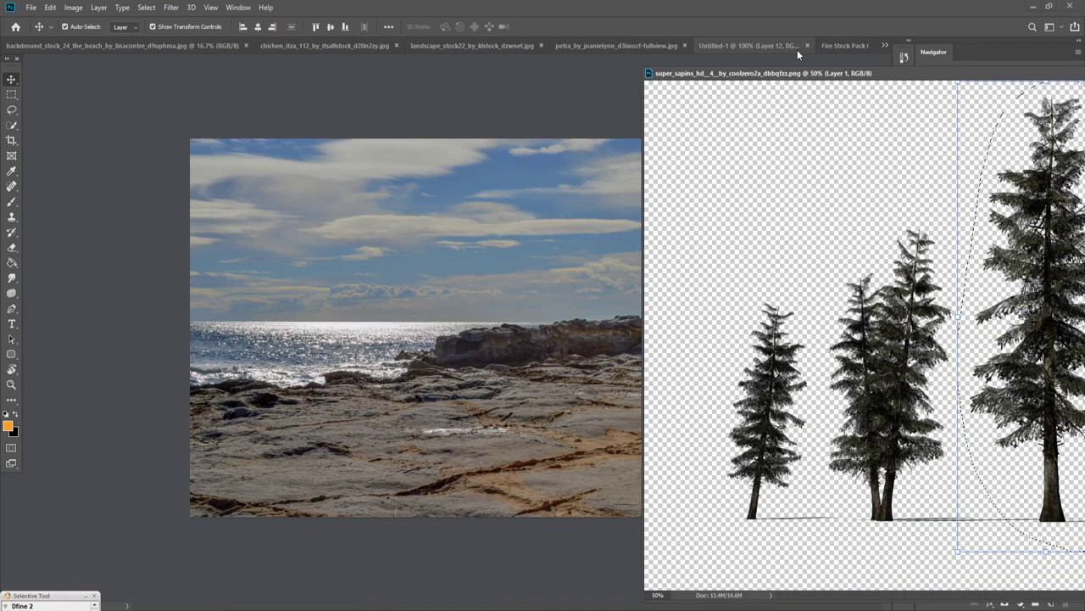
left_click(761, 44)
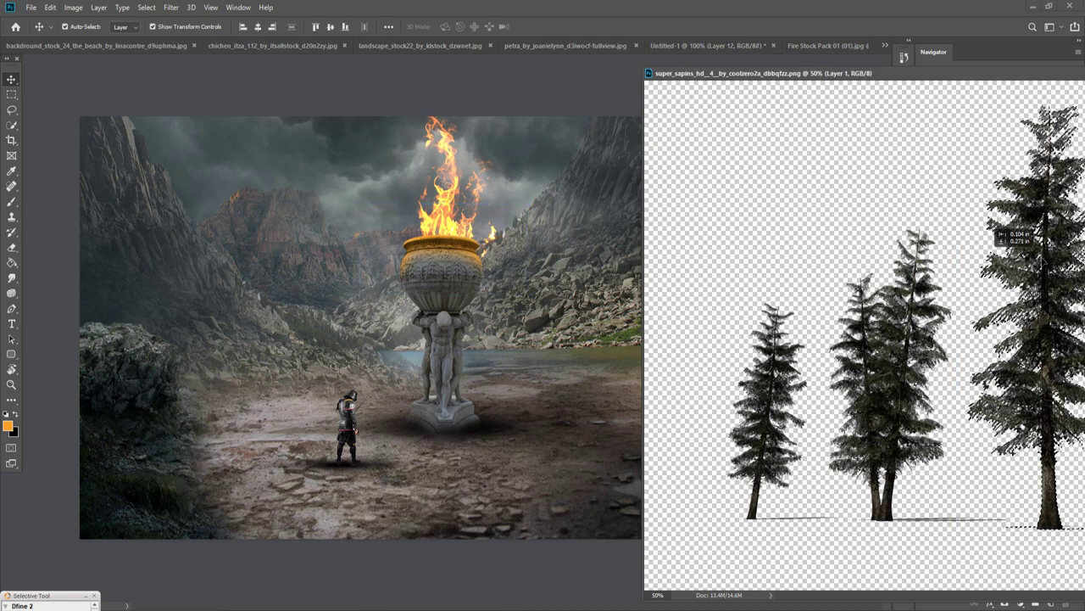
left_click_drag(1023, 241, 574, 271)
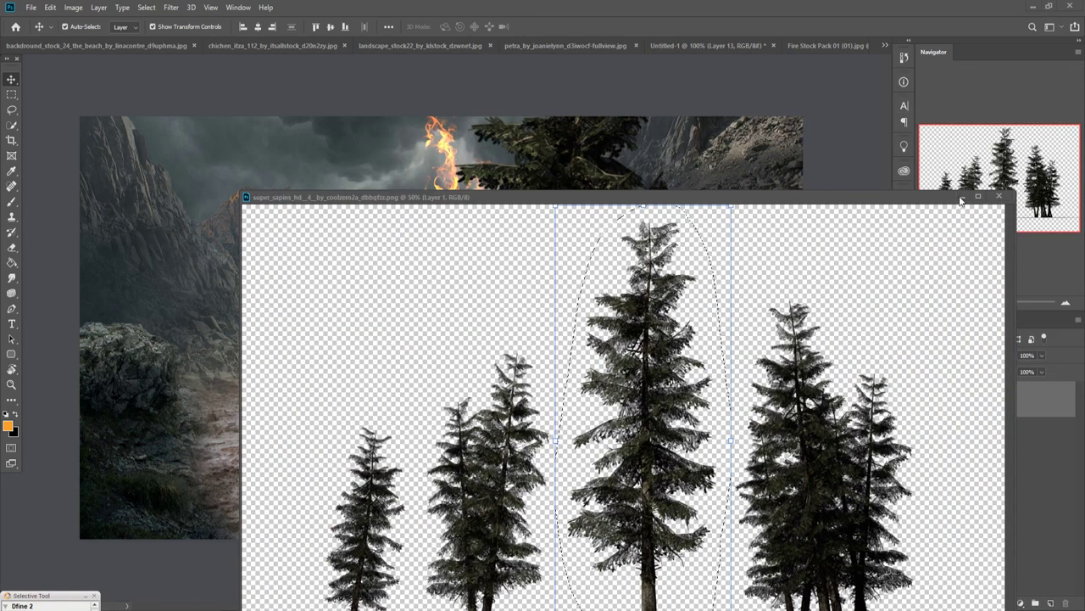
left_click(553, 274)
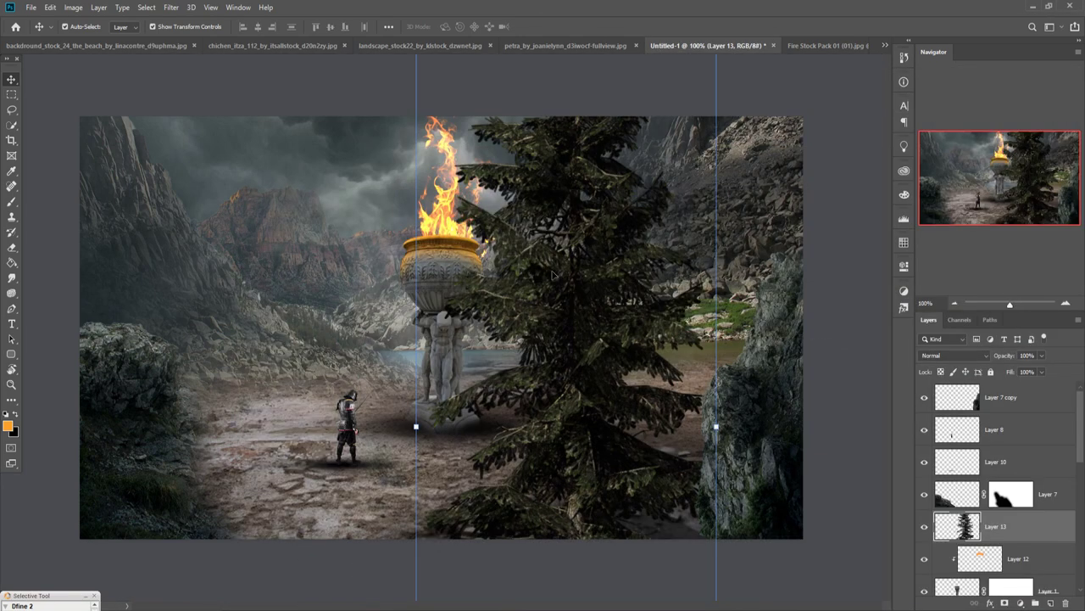
left_click_drag(567, 366, 744, 260)
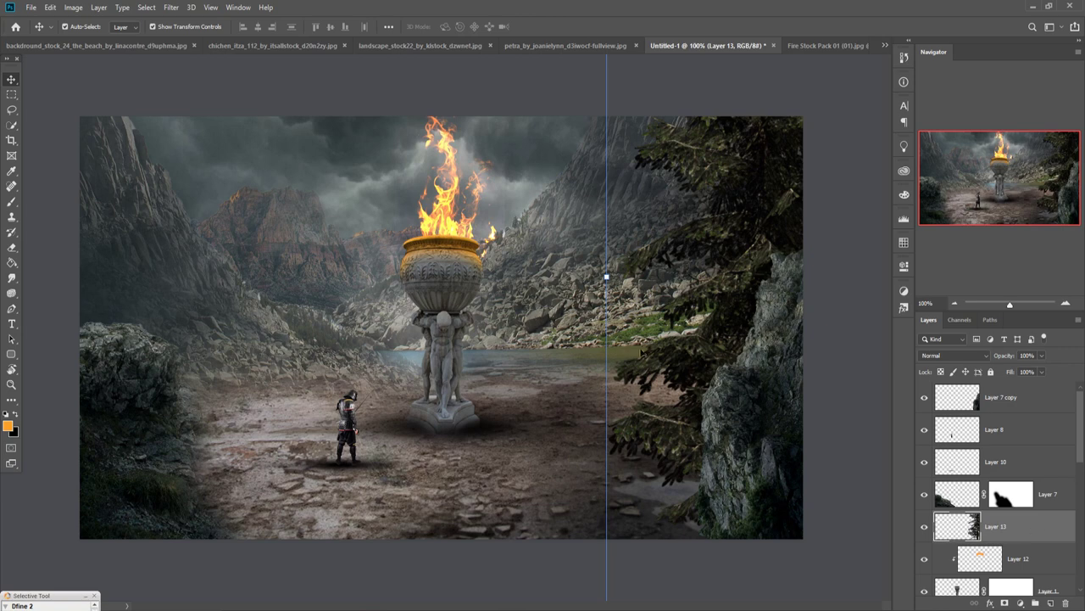
key("ctrl+t")
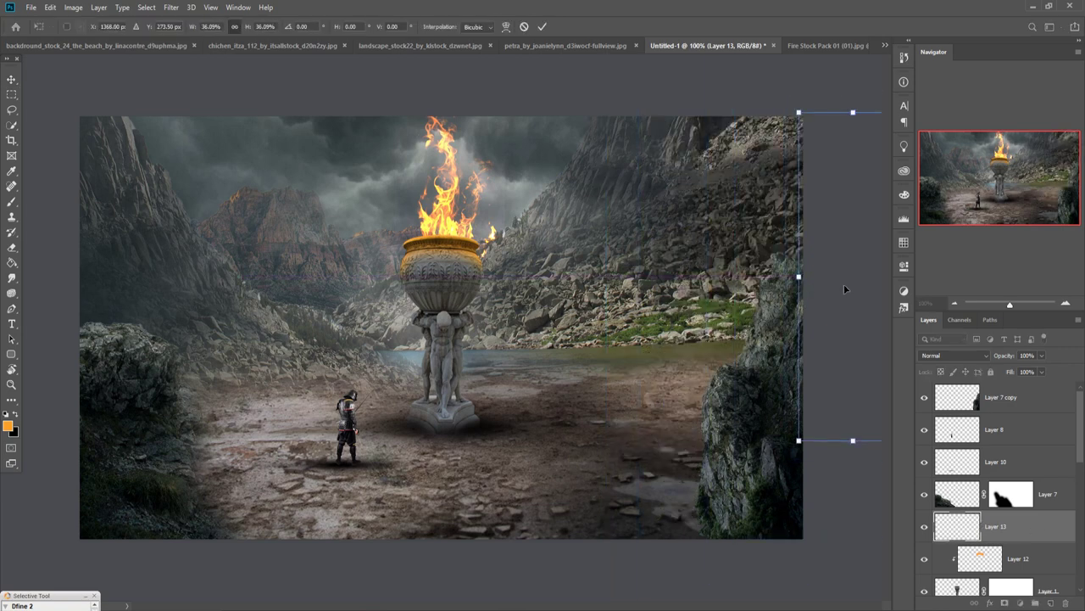
Step: Scale the Layer 13 pine tree to 72.34% and place it framing the upper right
left_click_drag(843, 284, 703, 299)
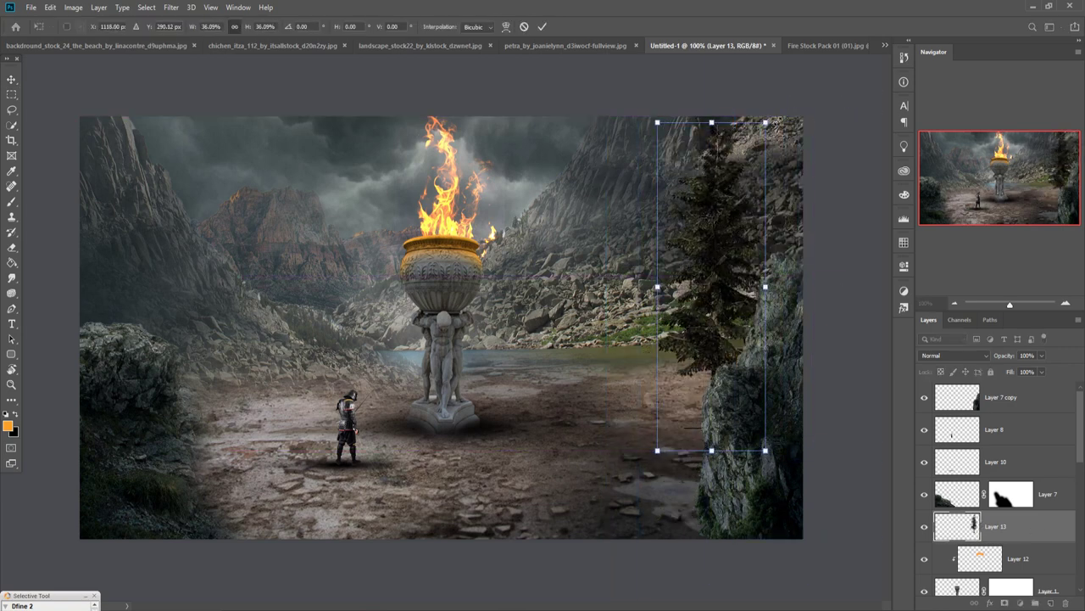
left_click_drag(766, 122, 819, 60)
mouse_move(767, 240)
left_mouse_down()
mouse_move(743, 264)
mouse_move(784, 280)
left_mouse_up()
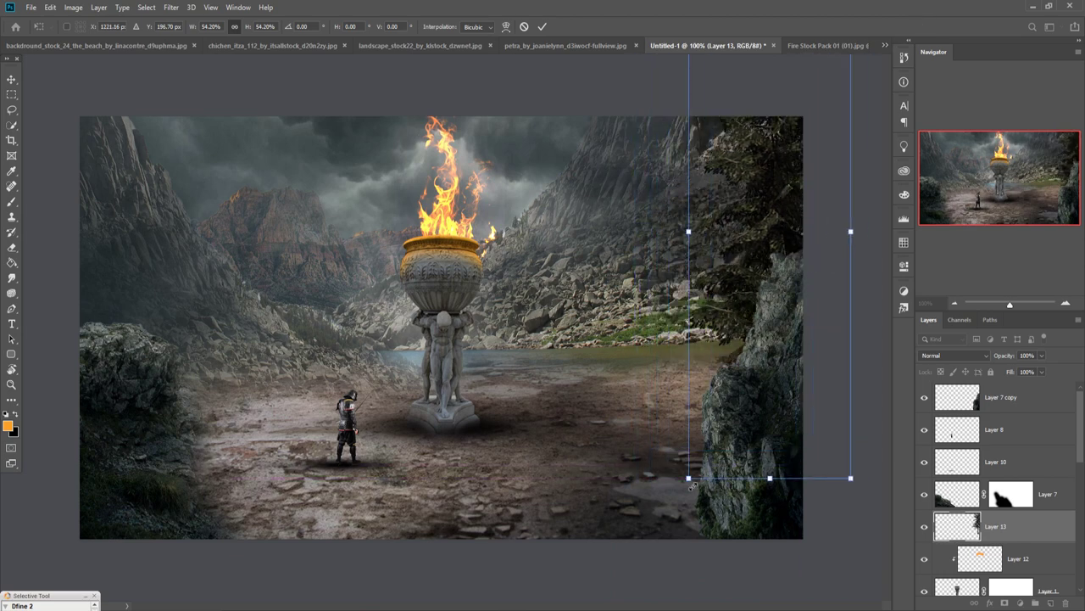
left_click_drag(692, 481, 636, 594)
left_click_drag(721, 296, 709, 204)
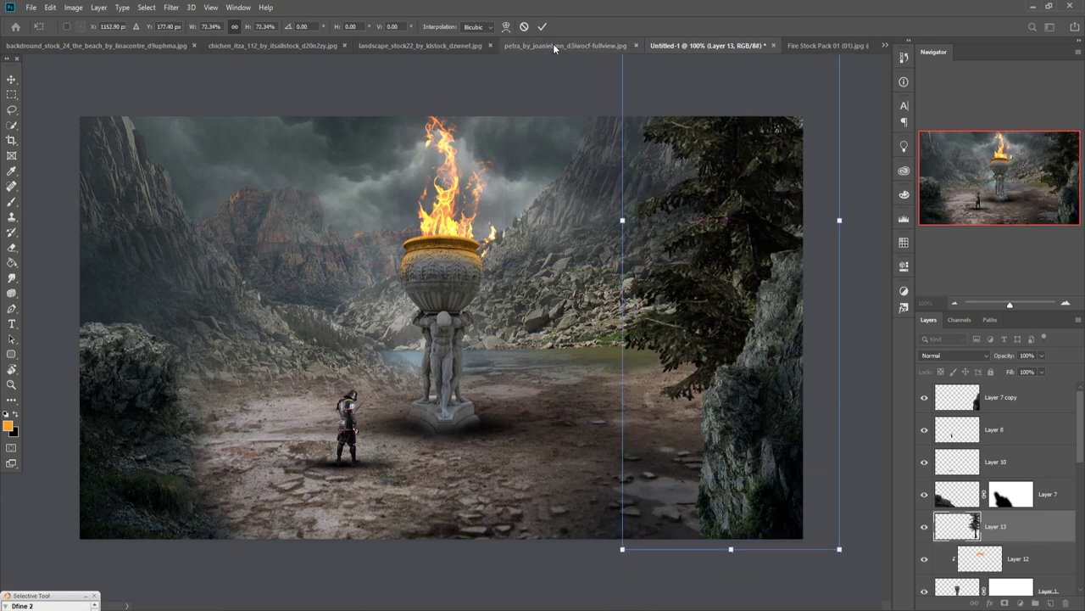
left_click(542, 27)
Step: Duplicate Layer 13 and move the tree copy to the canvas's left edge
right_click(1035, 528)
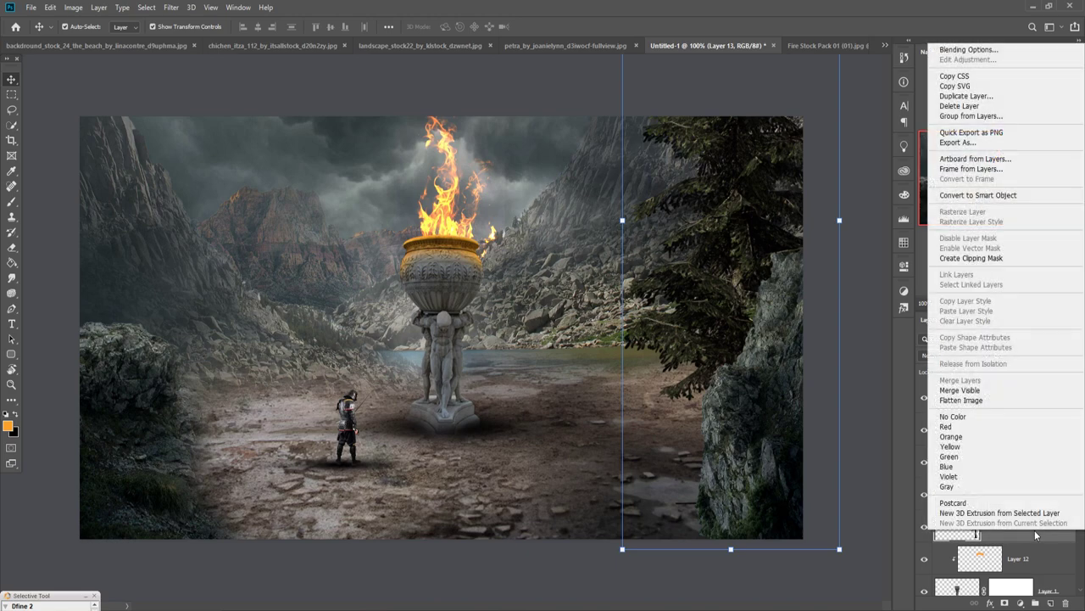
left_click(967, 96)
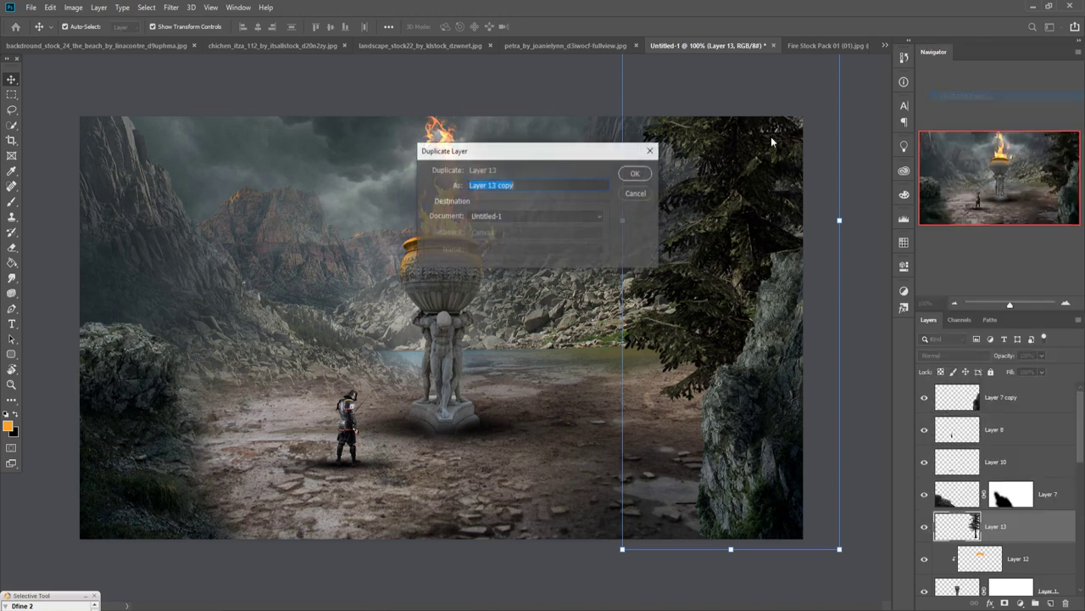
left_click(637, 175)
mouse_move(728, 195)
left_mouse_down()
mouse_move(192, 207)
mouse_move(188, 240)
left_mouse_up()
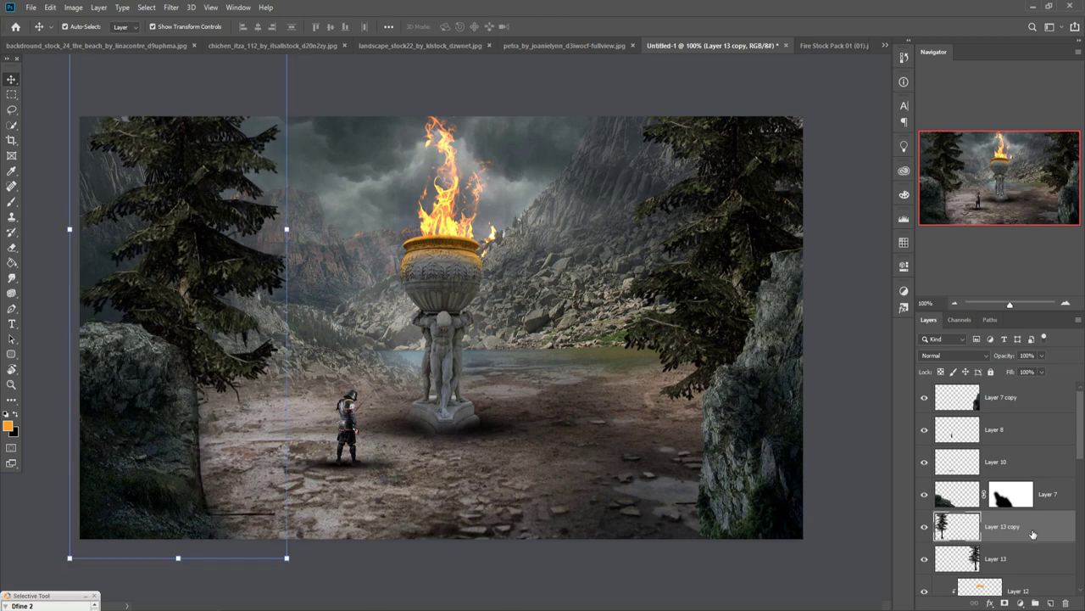
Step: Place Layer 13 copy below Layer 7 copy, tilt it slightly clockwise and shrink it to about 92%
left_click_drag(1032, 532, 1036, 403)
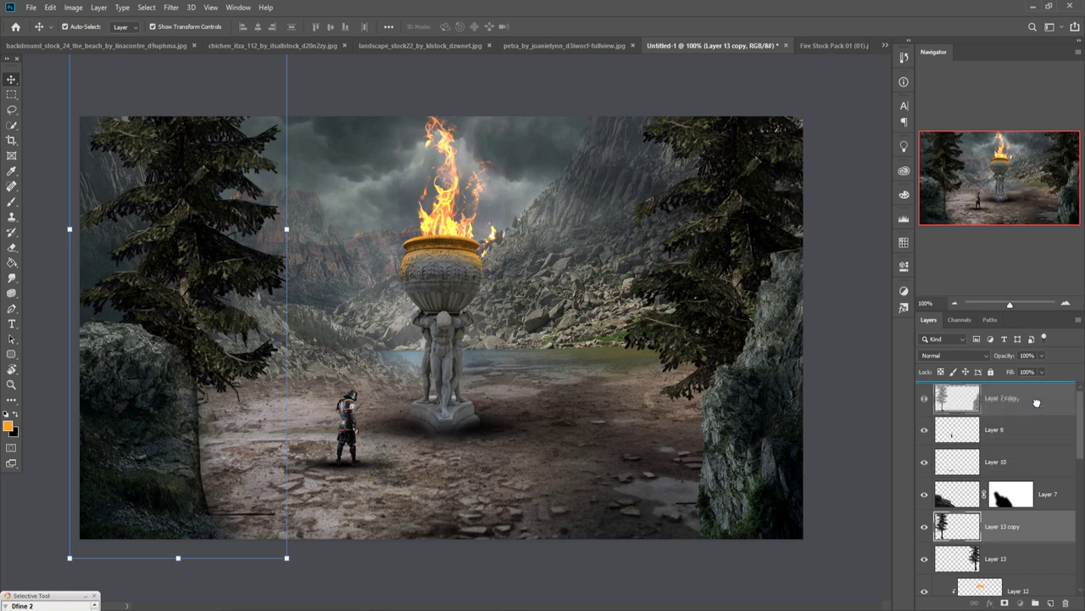
left_click_drag(1036, 403, 1034, 403)
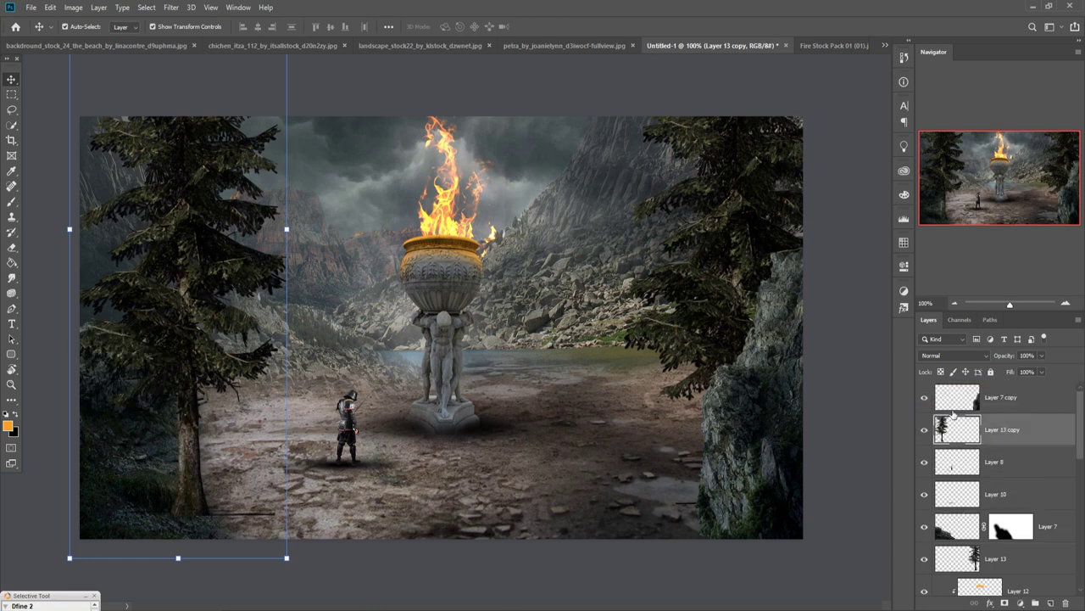
left_click_drag(210, 466, 183, 450)
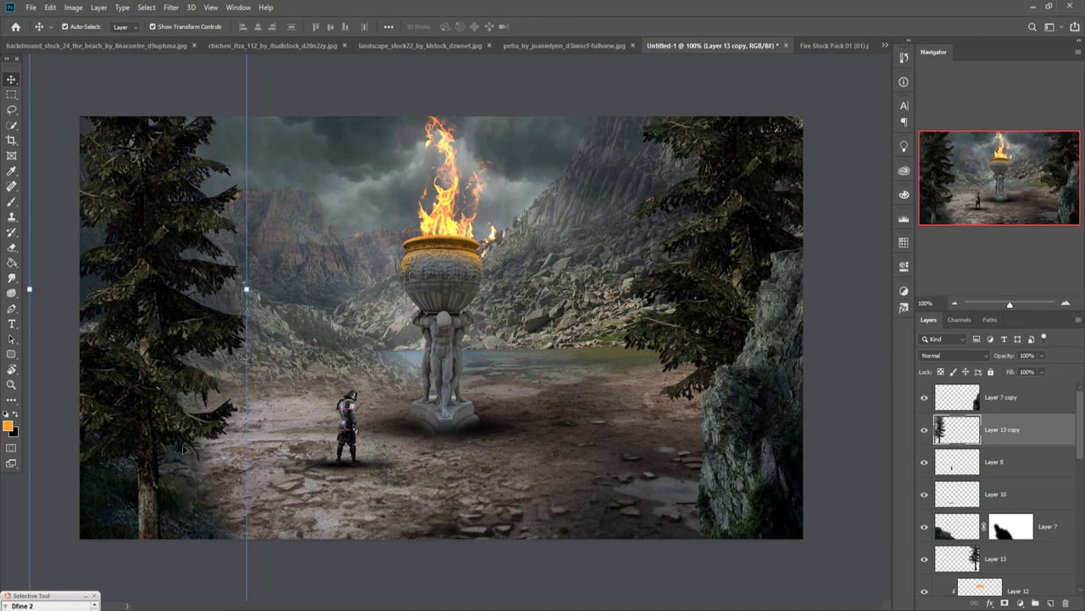
left_click_drag(259, 292, 297, 301)
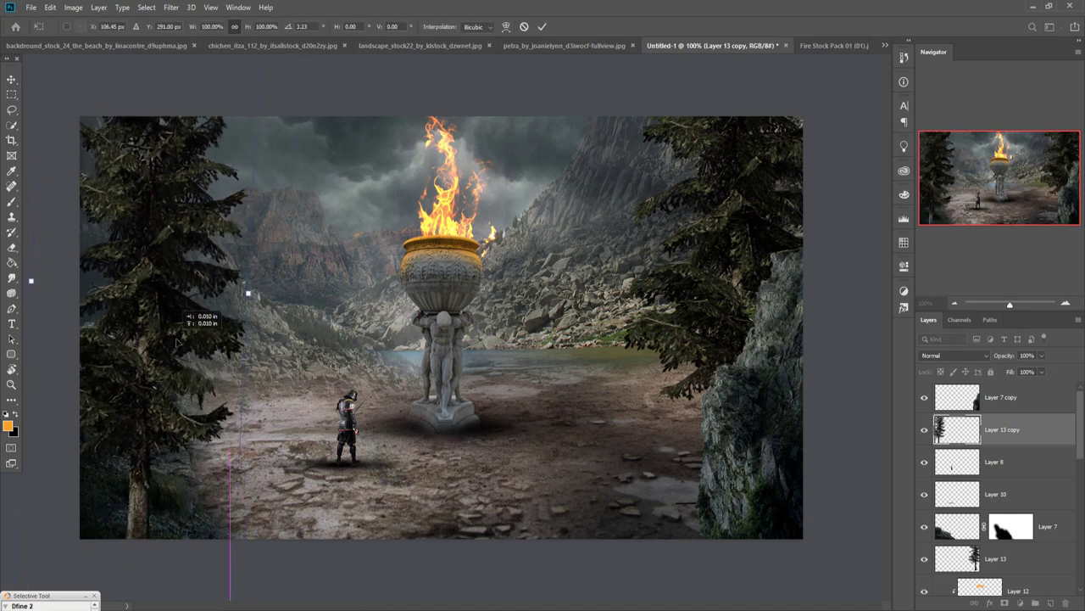
left_click_drag(190, 424, 212, 431)
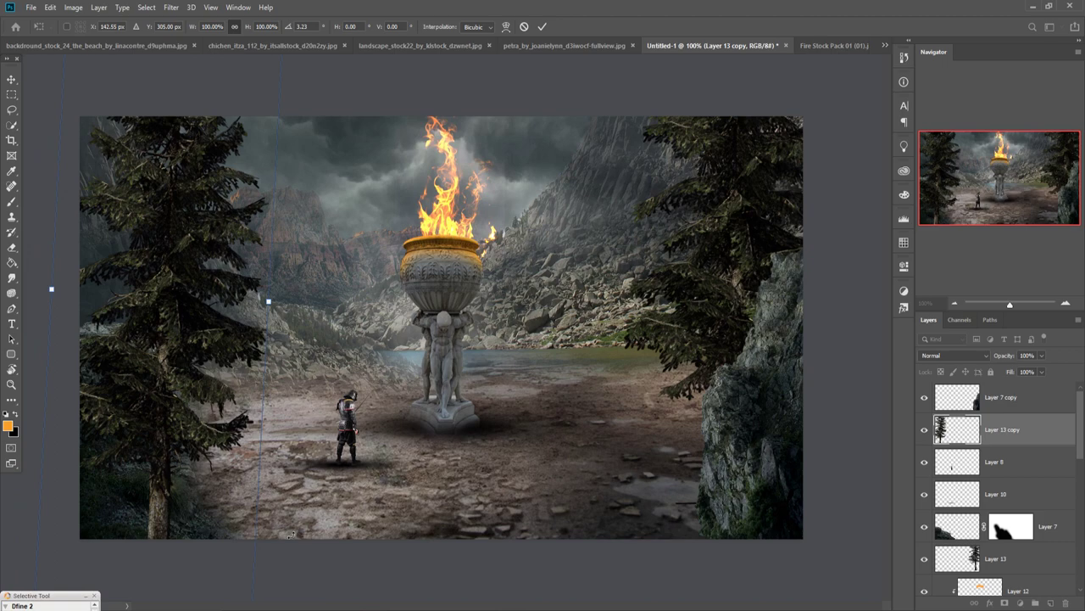
left_click_drag(270, 303, 253, 279)
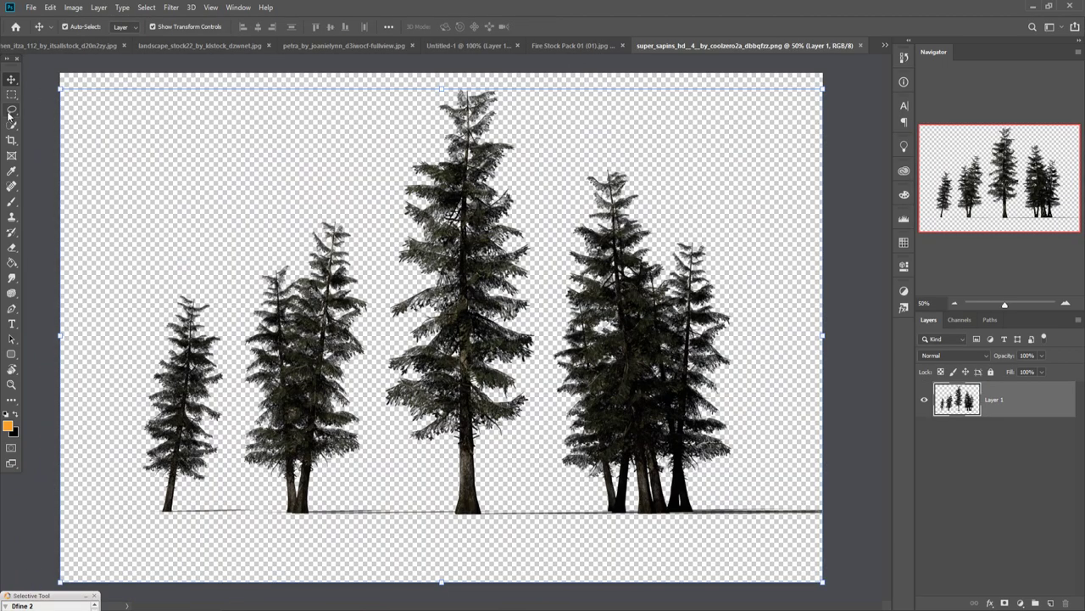
Step: Lasso-select the right-hand group of pines in the sapins cutout
mouse_move(589, 157)
left_mouse_down()
mouse_move(555, 438)
mouse_move(563, 480)
left_mouse_up()
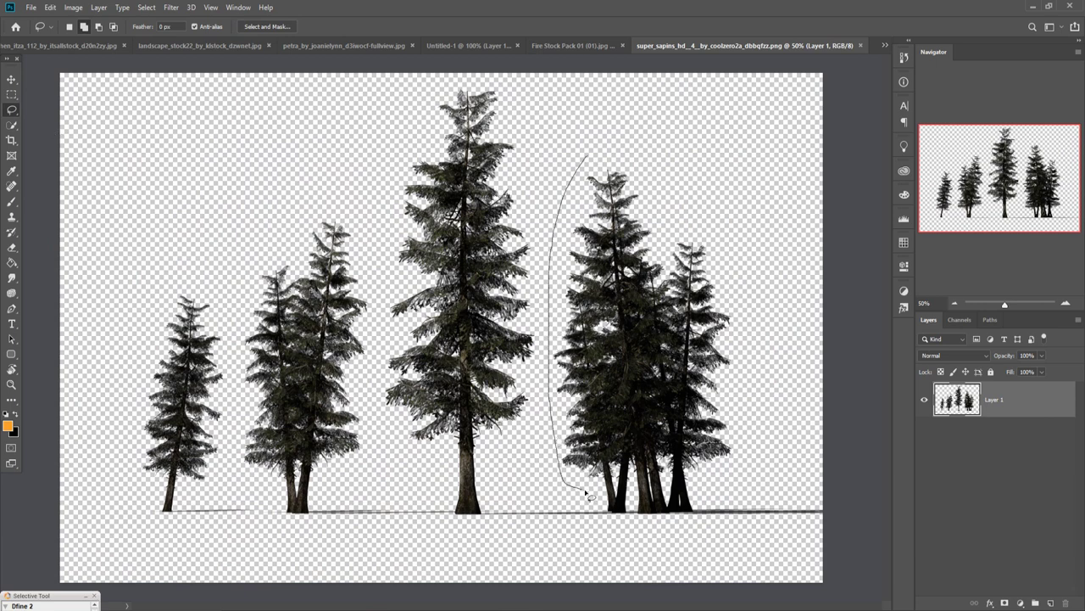
mouse_move(600, 519)
left_mouse_down()
mouse_move(691, 528)
mouse_move(712, 507)
mouse_move(775, 364)
mouse_move(655, 119)
mouse_move(589, 160)
left_mouse_up()
key("v")
Step: Drag the selected pines into Untitled-1 as Layer 14, close the sapins window, and shrink them
left_click_drag(703, 44, 703, 94)
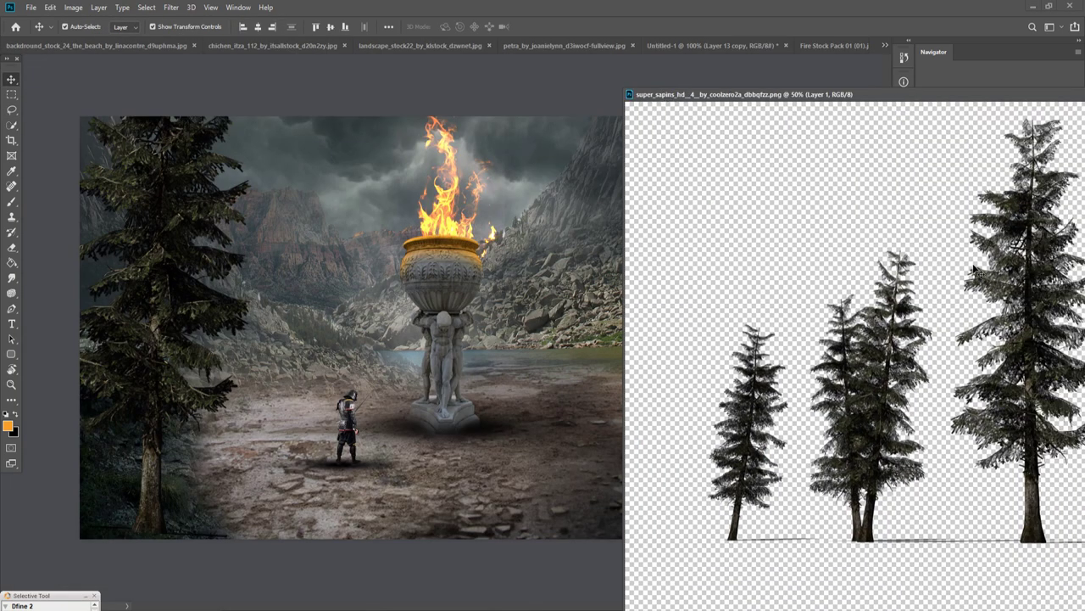
mouse_move(1021, 268)
left_mouse_down()
mouse_move(1017, 280)
mouse_move(793, 233)
left_mouse_up()
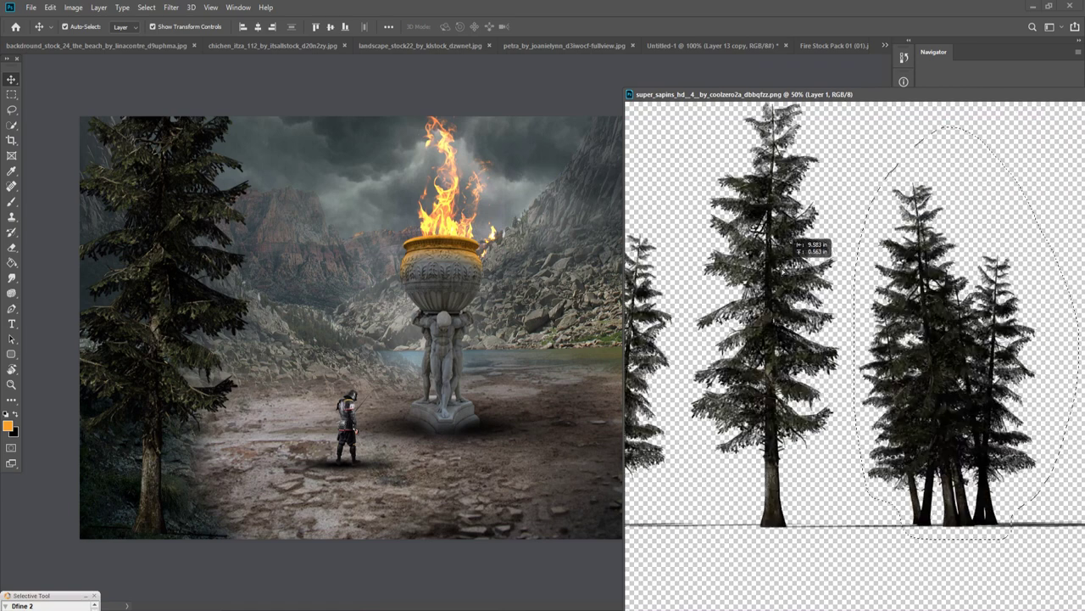
left_click_drag(987, 333, 584, 342)
left_click_drag(1035, 101, 1026, 262)
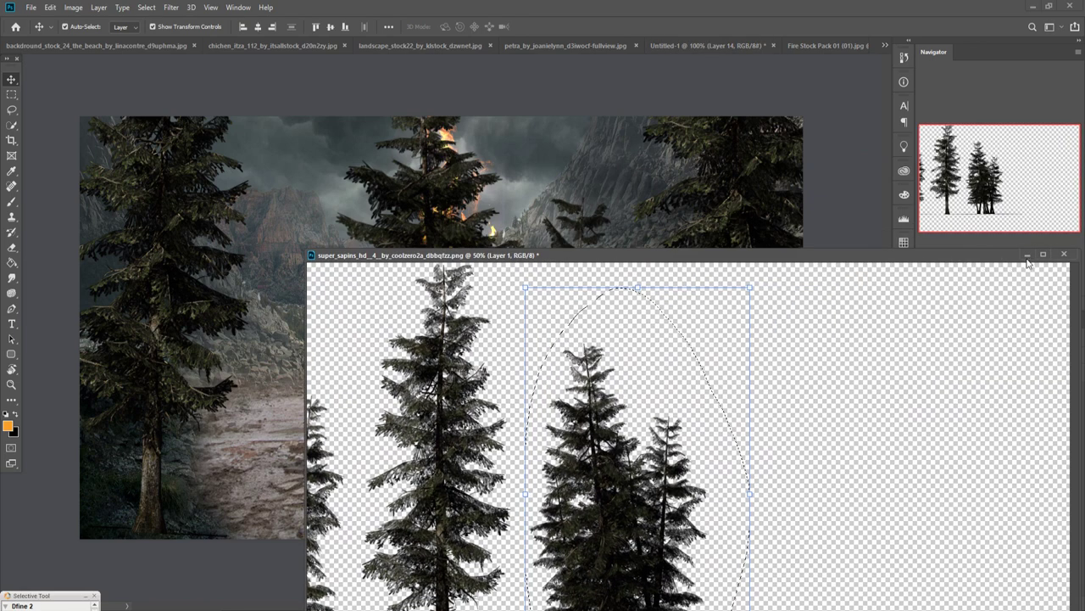
left_click(1027, 254)
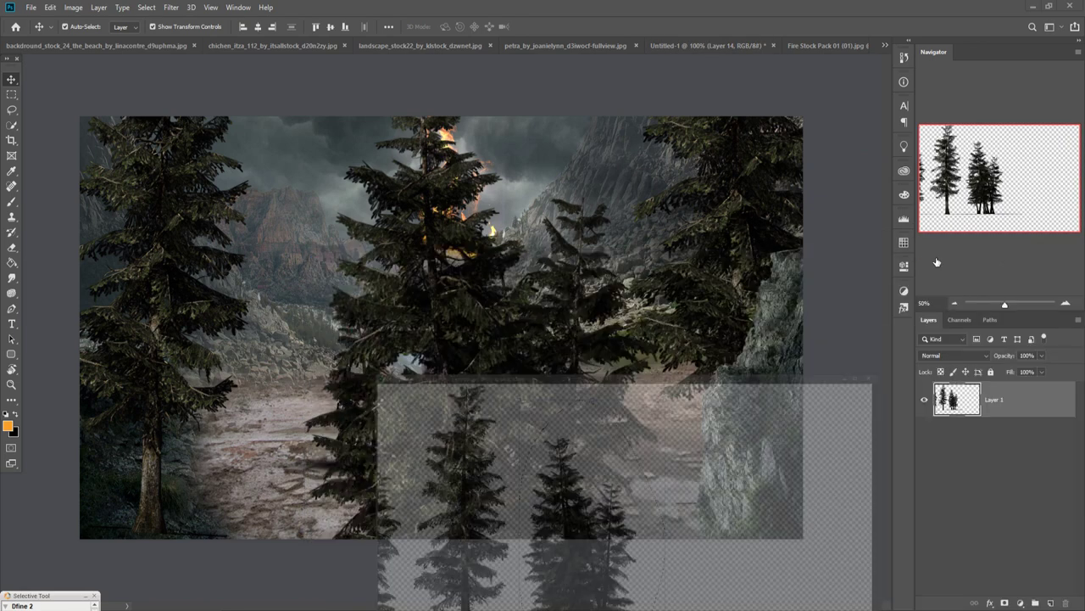
mouse_move(663, 413)
left_mouse_down()
mouse_move(369, 426)
mouse_move(492, 412)
left_mouse_up()
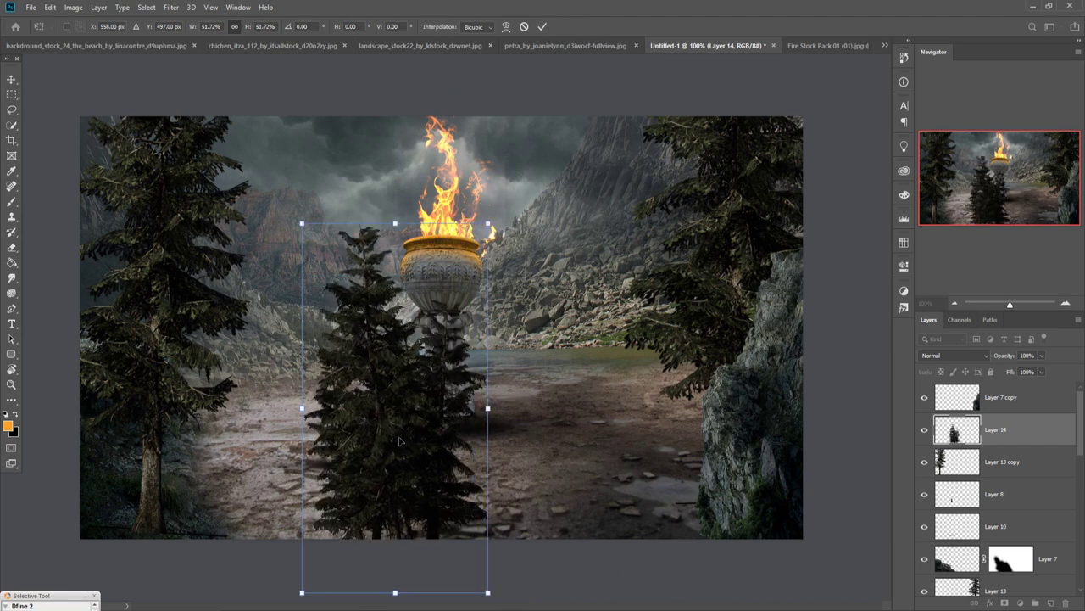
Step: Enlarge the Layer 14 pines and place them at the lower right beside the cliff
mouse_move(400, 452)
left_mouse_down()
mouse_move(627, 502)
mouse_move(620, 472)
left_mouse_up()
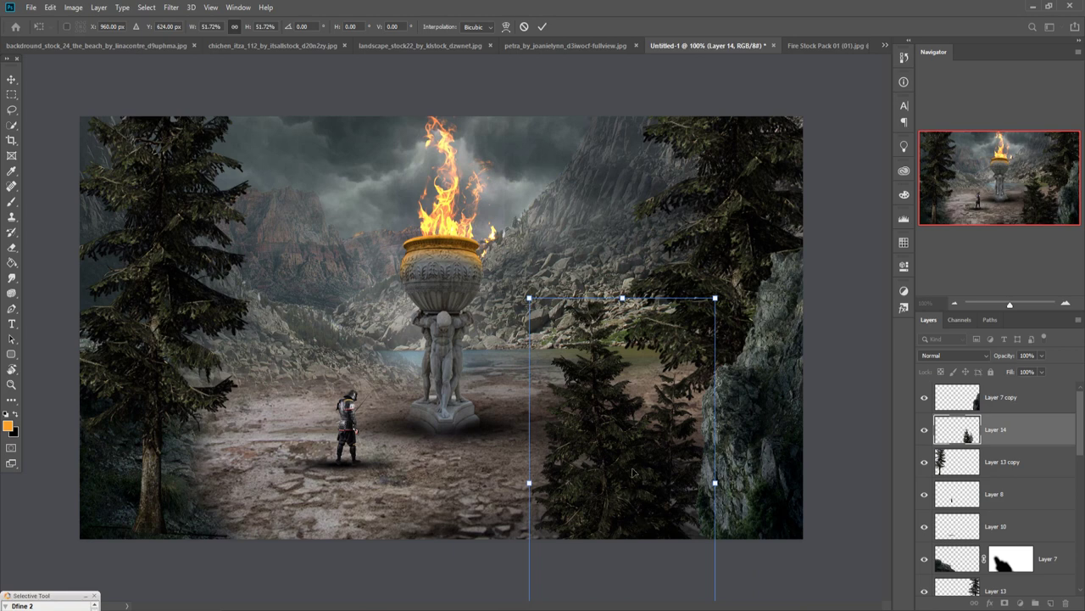
left_click_drag(632, 472, 642, 472)
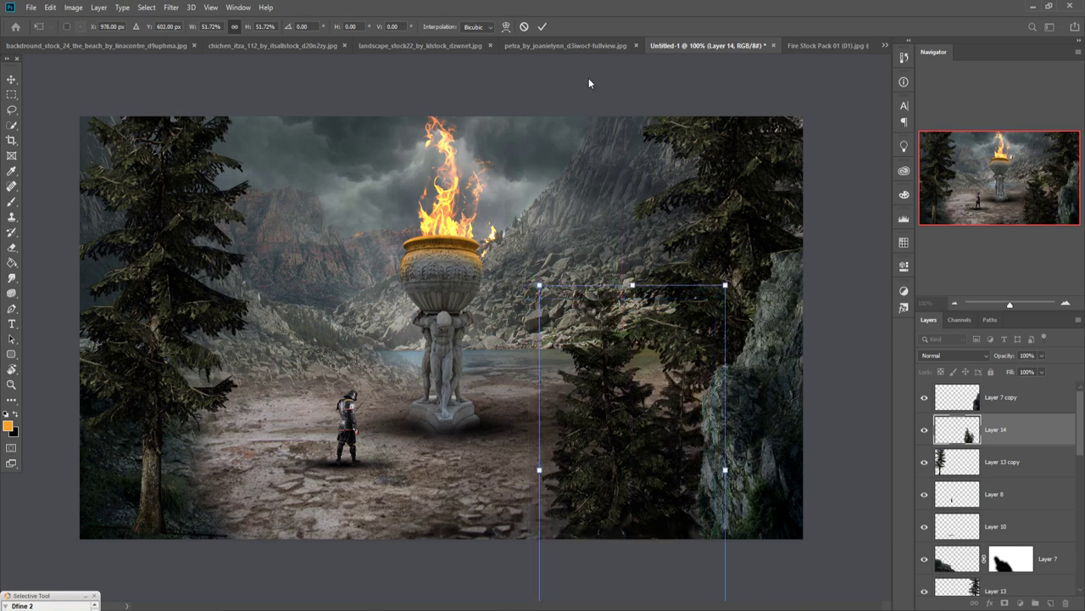
left_click(542, 28)
Step: Duplicate Layer 14, shrink the copy beside the pedestal, and move it down the layer order
right_click(1031, 434)
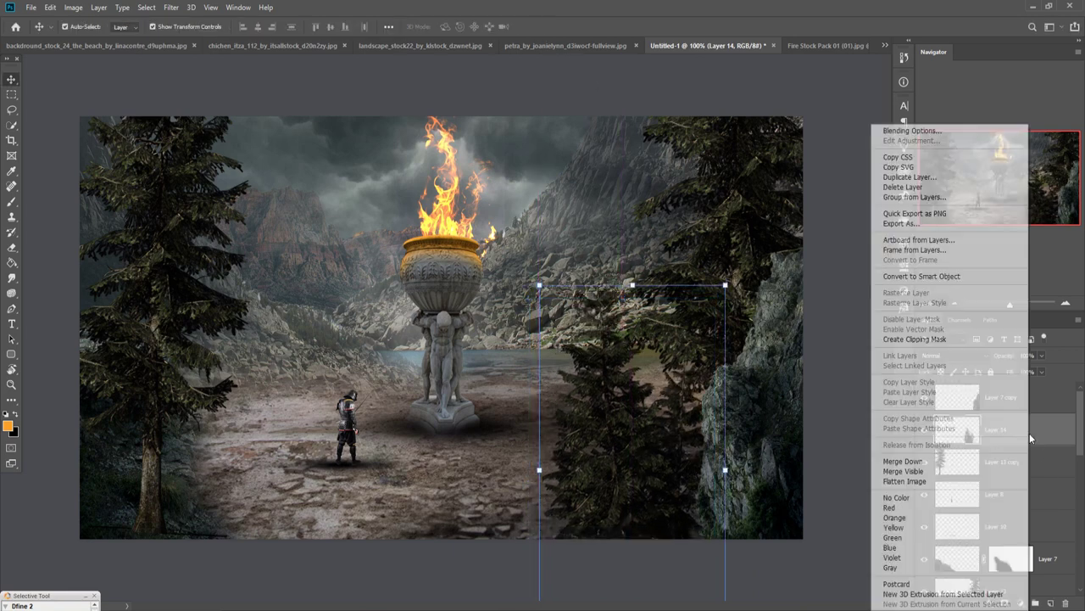
left_click(905, 176)
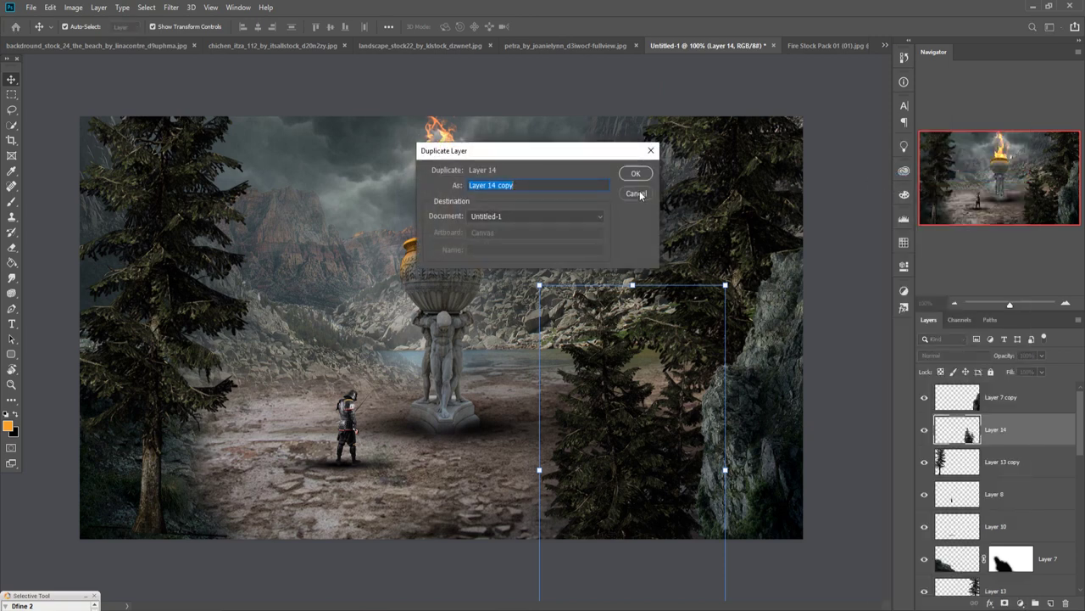
left_click(640, 175)
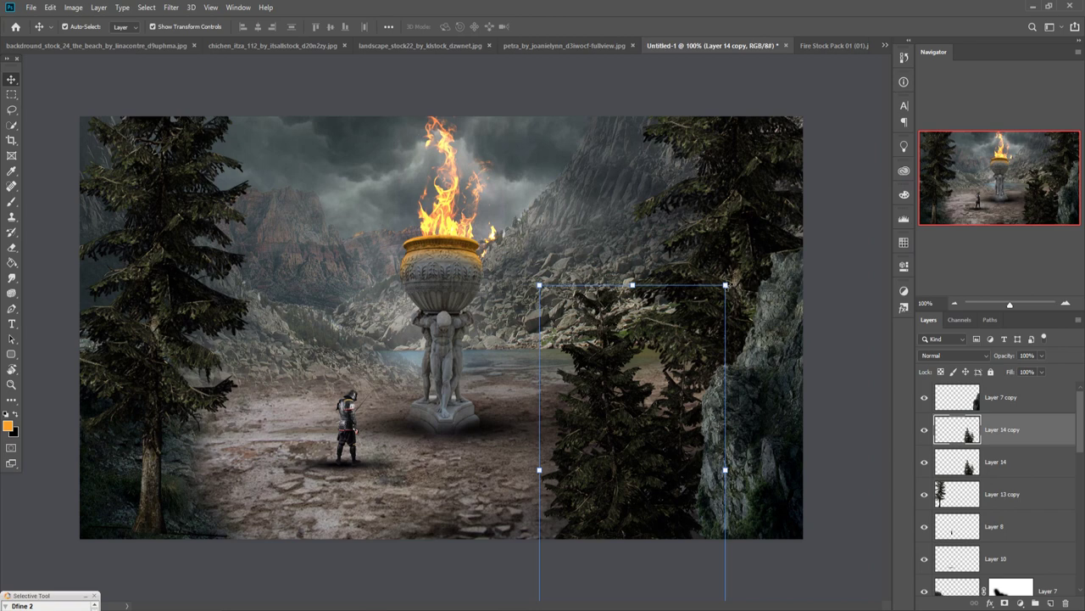
left_click_drag(726, 286, 684, 364)
left_click_drag(623, 449, 591, 204)
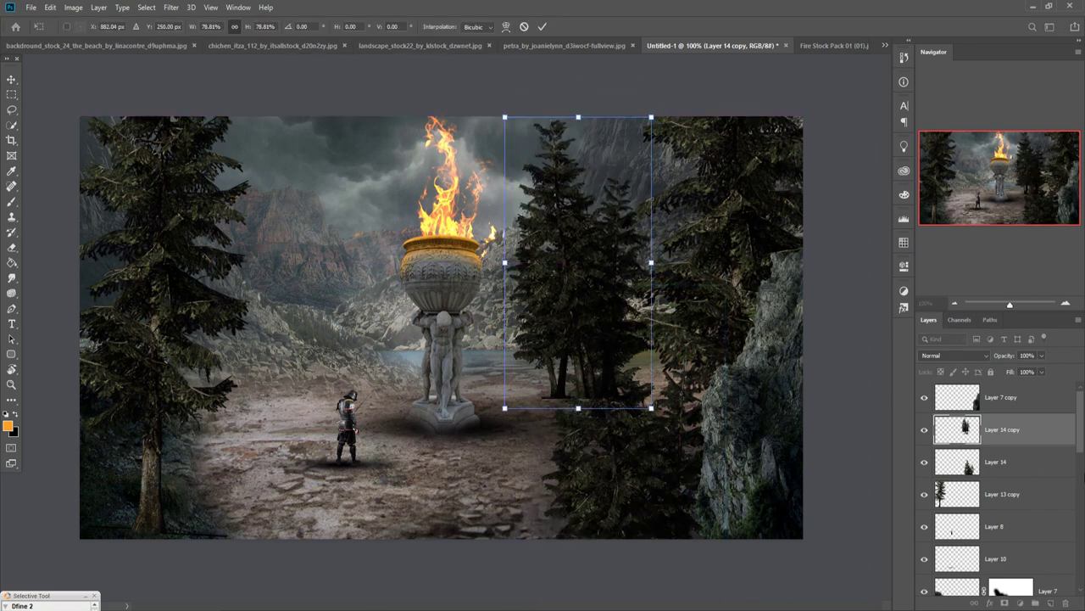
mouse_move(1024, 448)
left_mouse_down()
mouse_move(1020, 547)
mouse_move(1015, 508)
mouse_move(1000, 576)
mouse_move(1013, 469)
left_mouse_up()
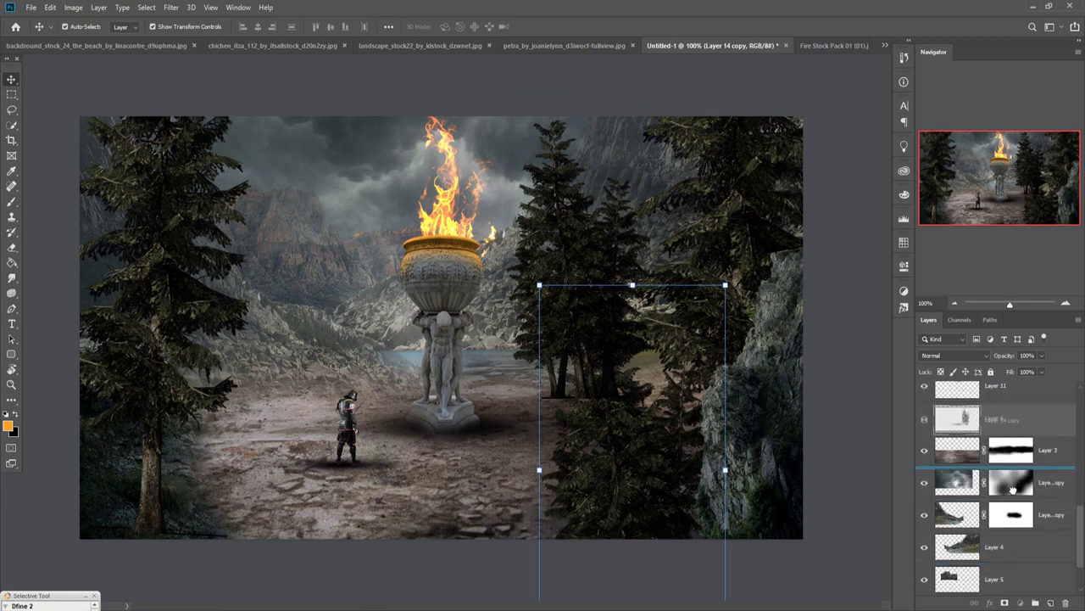
Step: Put Layer 14 copy between Layer 6 and Layer 3, scaled to 52.92% and tilted 6.41°
left_click_drag(1013, 469, 1009, 439)
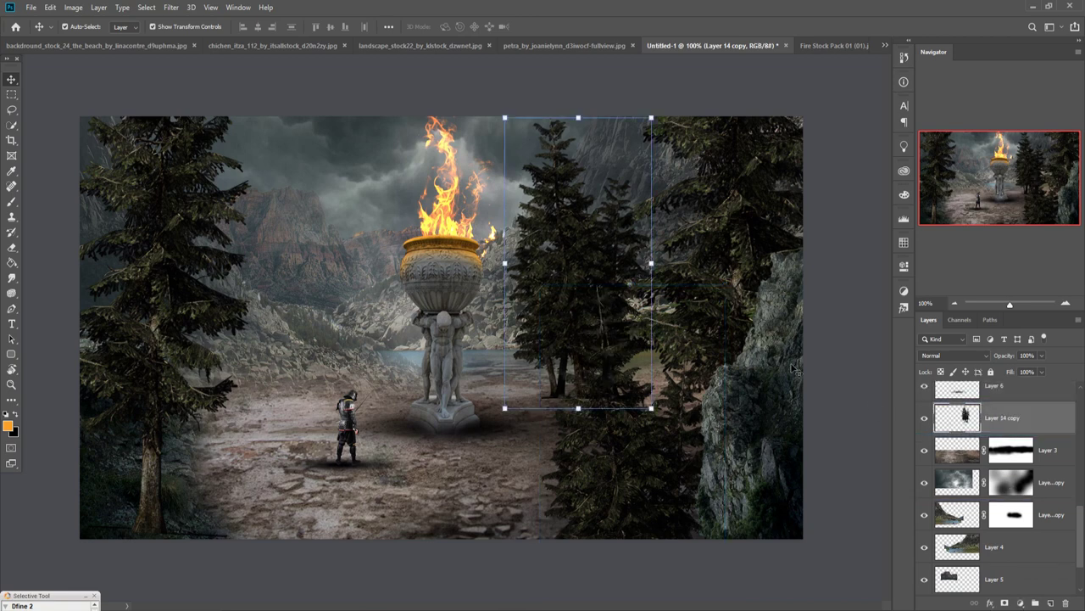
left_click_drag(655, 122, 635, 150)
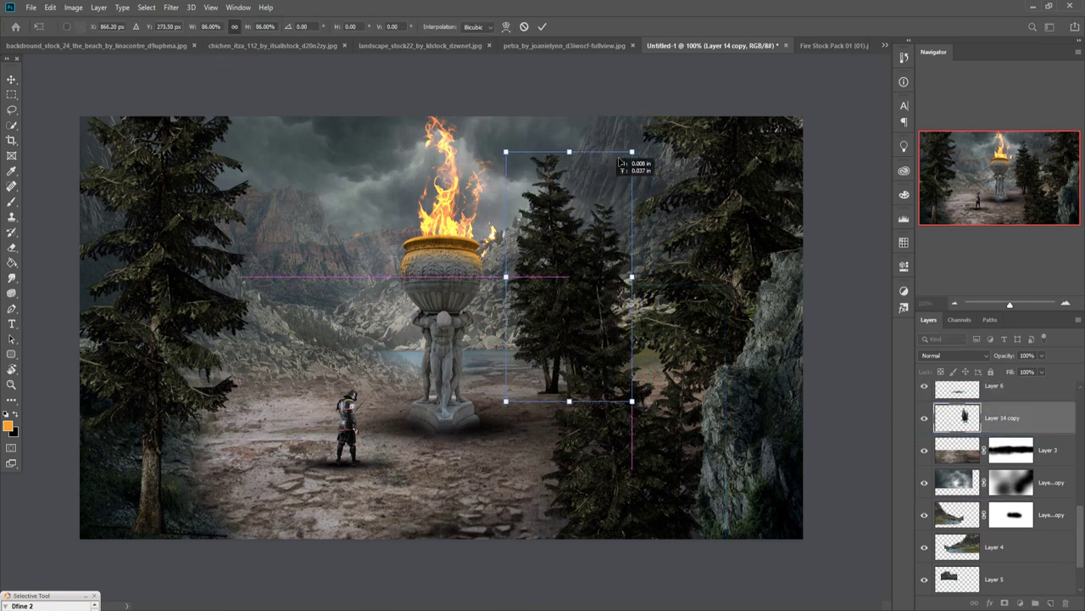
left_click_drag(597, 218, 651, 177)
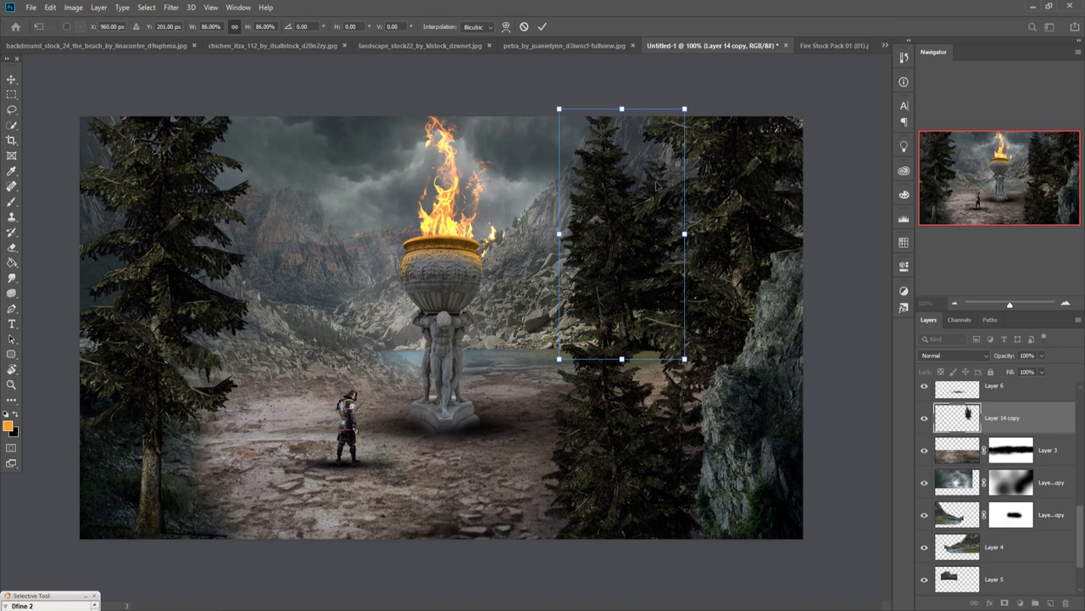
mouse_move(691, 111)
left_mouse_down()
mouse_move(655, 206)
mouse_move(670, 178)
left_mouse_up()
mouse_move(608, 294)
left_mouse_down()
mouse_move(579, 282)
mouse_move(573, 301)
left_mouse_up()
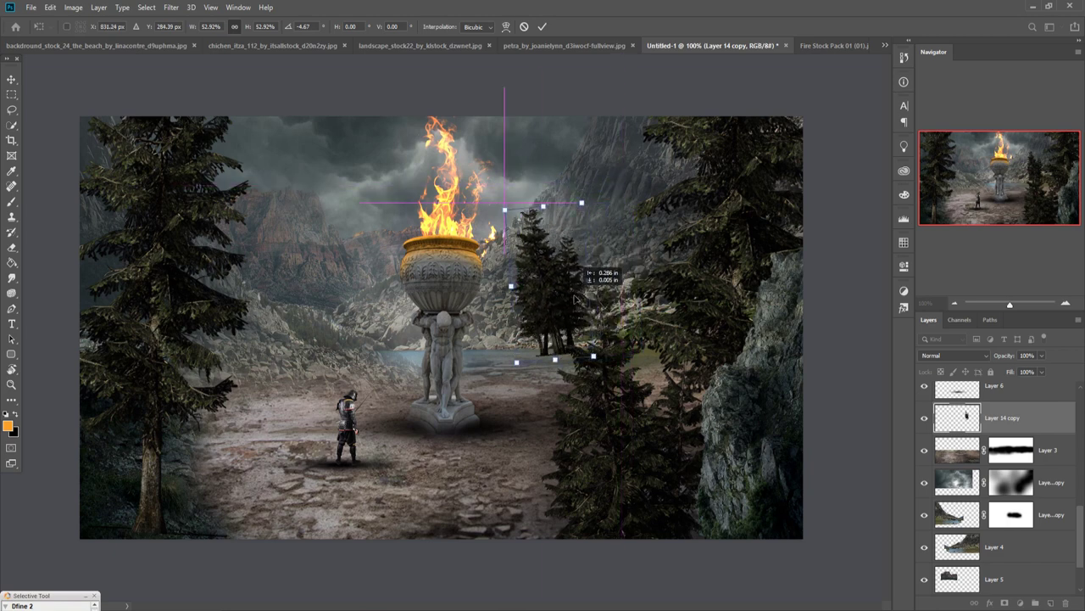
left_click_drag(604, 199, 624, 212)
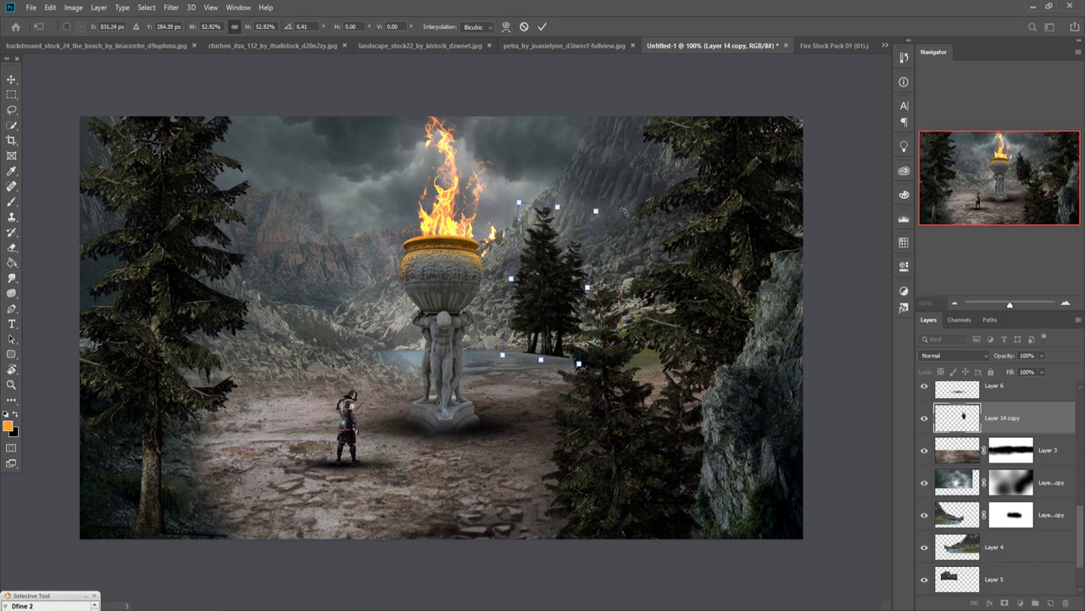
mouse_move(564, 295)
left_mouse_down()
mouse_move(631, 286)
mouse_move(622, 292)
left_mouse_up()
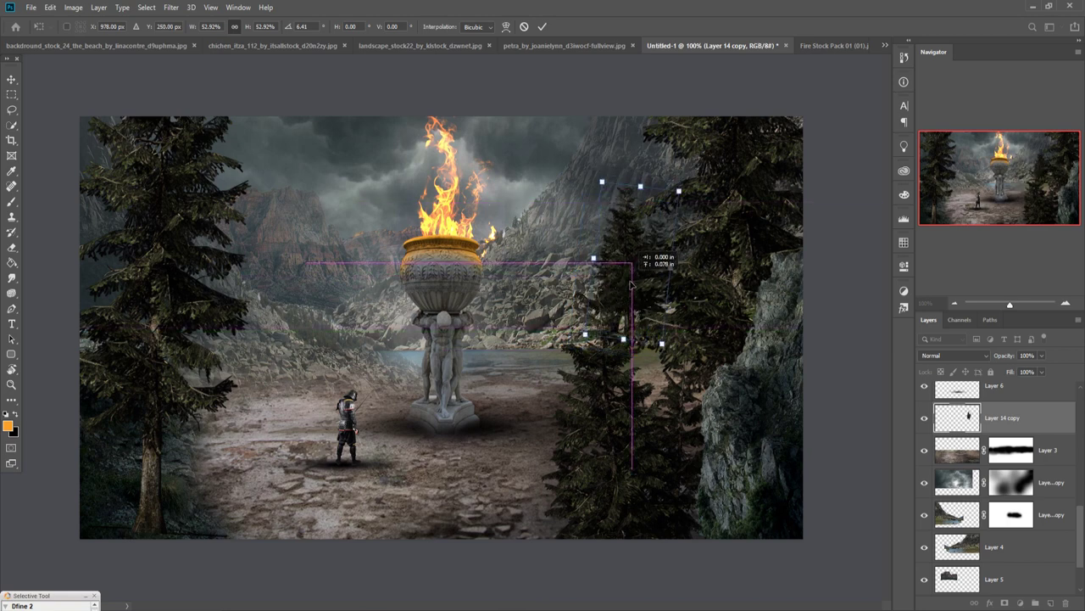
key("Return")
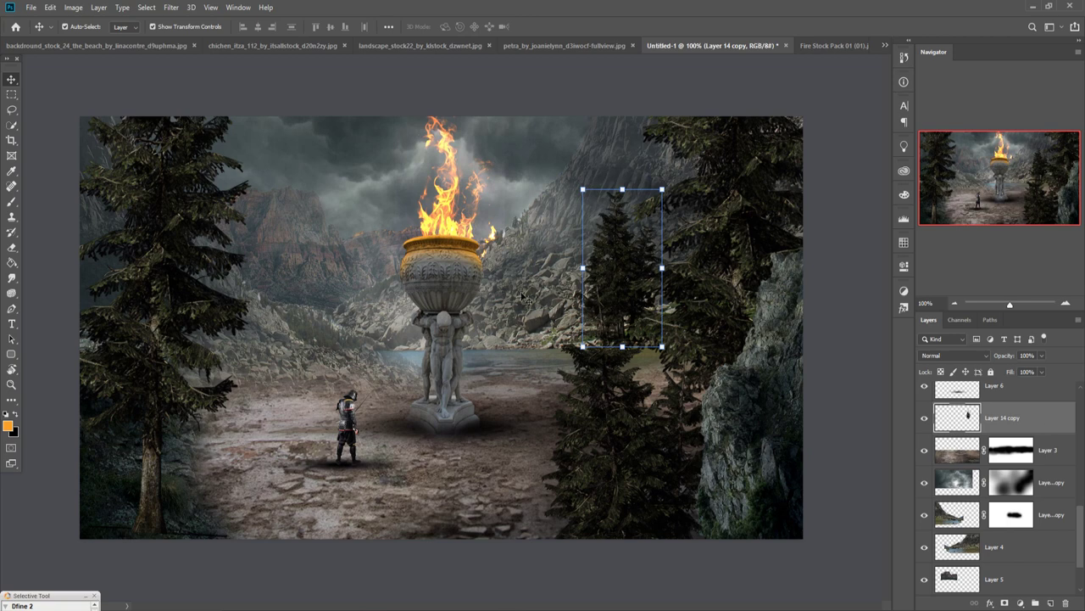
Step: Add a new empty layer (Layer 15) directly above Layer 3
scroll(1001, 451, "down", 2)
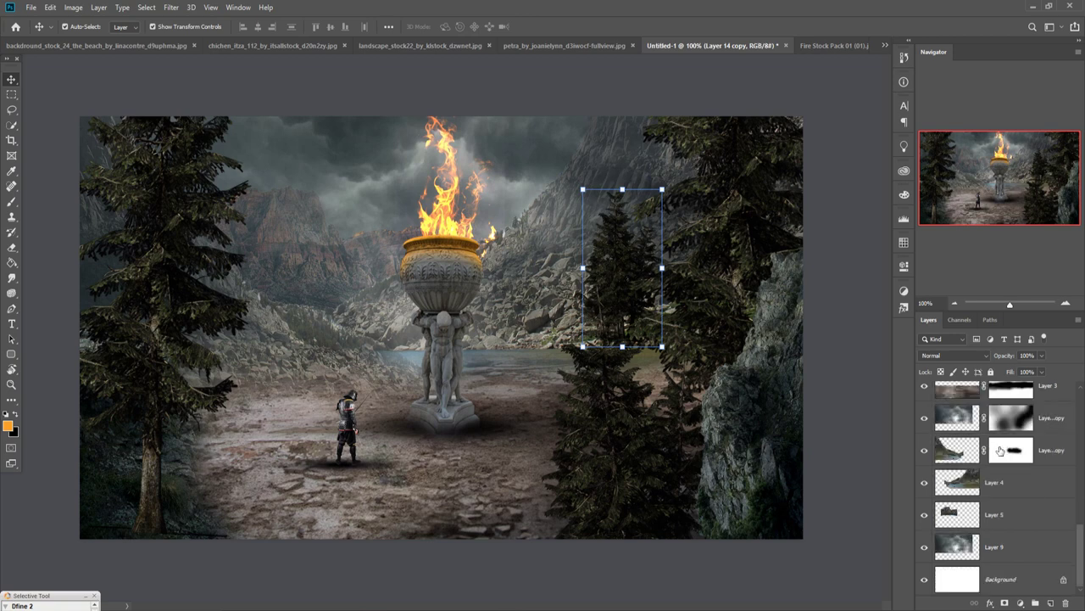
scroll(1001, 452, "up", 1)
scroll(997, 447, "up", 1)
scroll(988, 441, "up", 1)
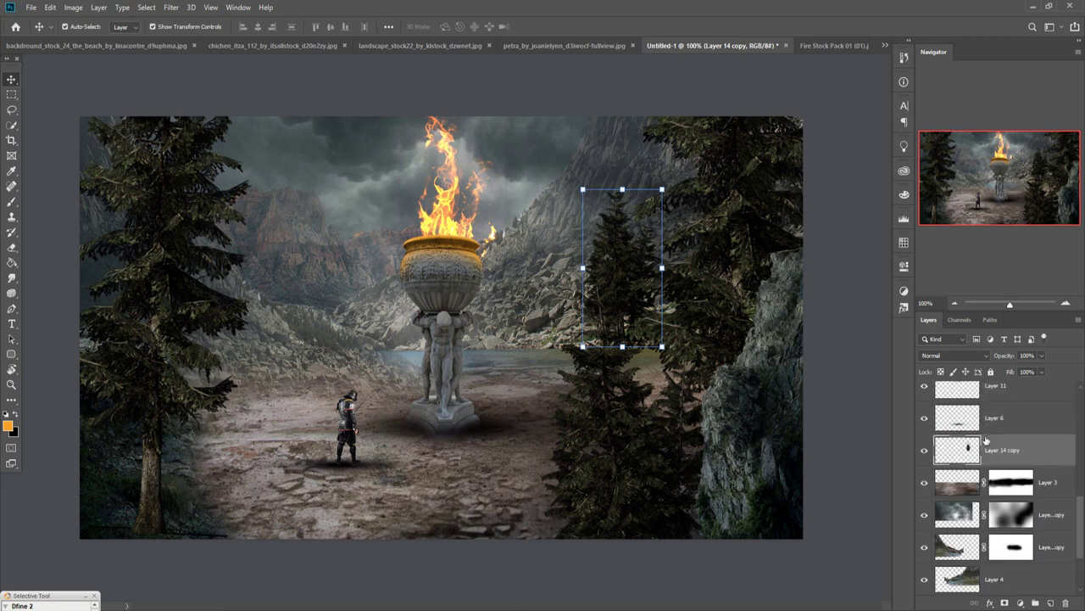
left_click(1055, 491)
left_click(1052, 601)
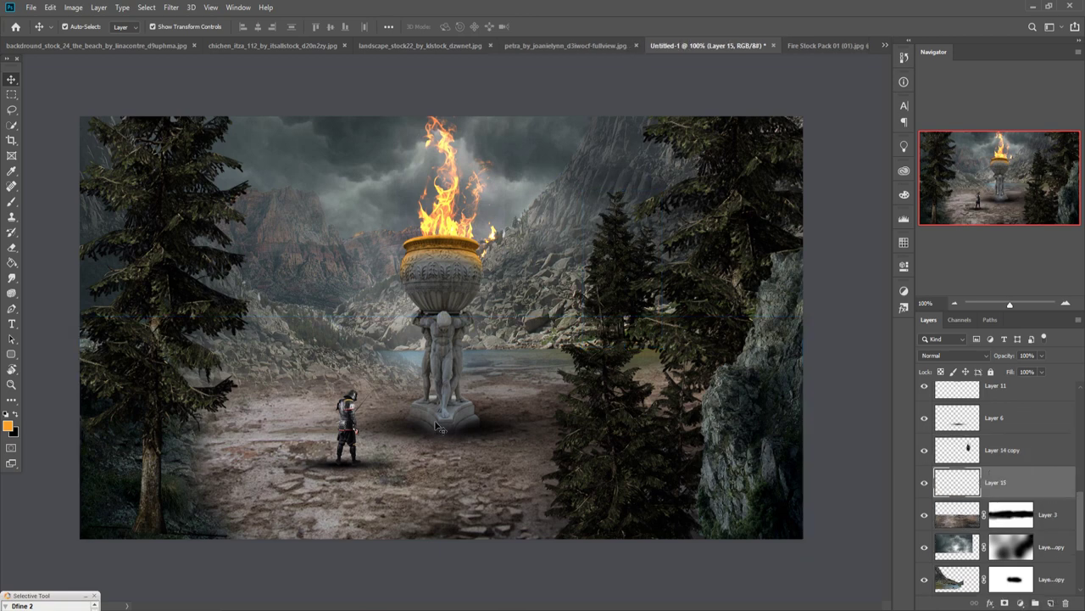
Step: Paint a large orange glow around the statue with an enlarged brush
left_click(11, 202)
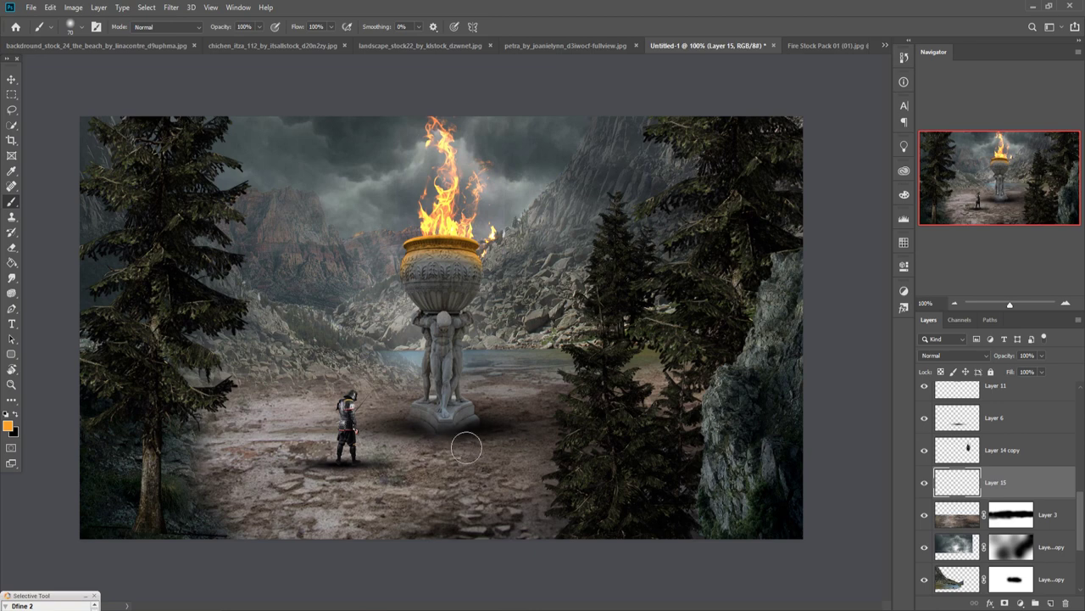
key("bracketright")
key("bracketright")
key("bracketright")
key("bracketright")
key("bracketright")
key("bracketright")
key("bracketright")
key("bracketright")
key("bracketright")
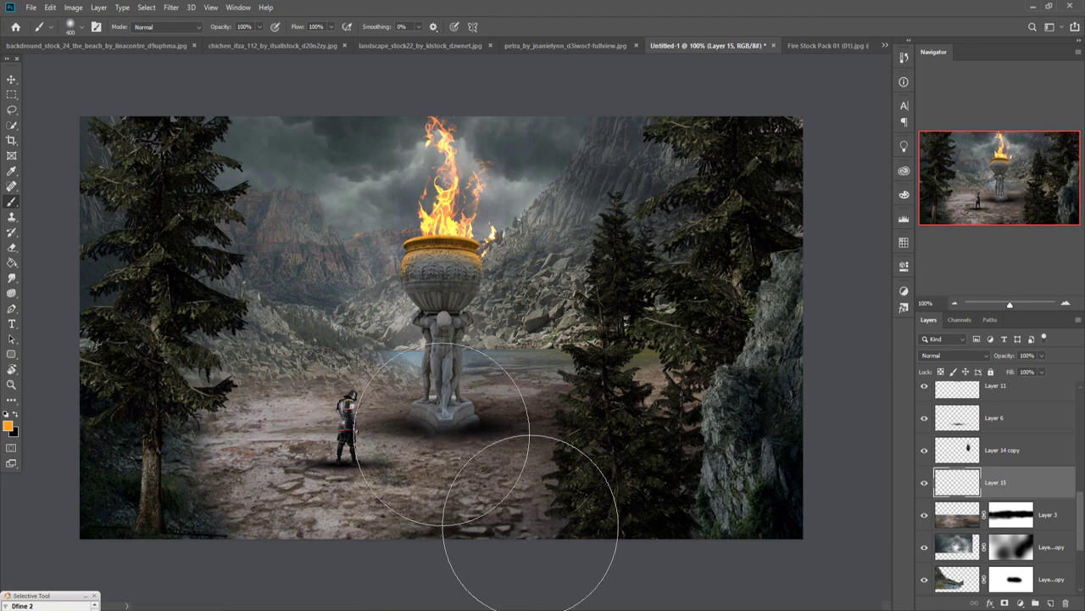
key("bracketright")
key("bracketright")
key("bracketright")
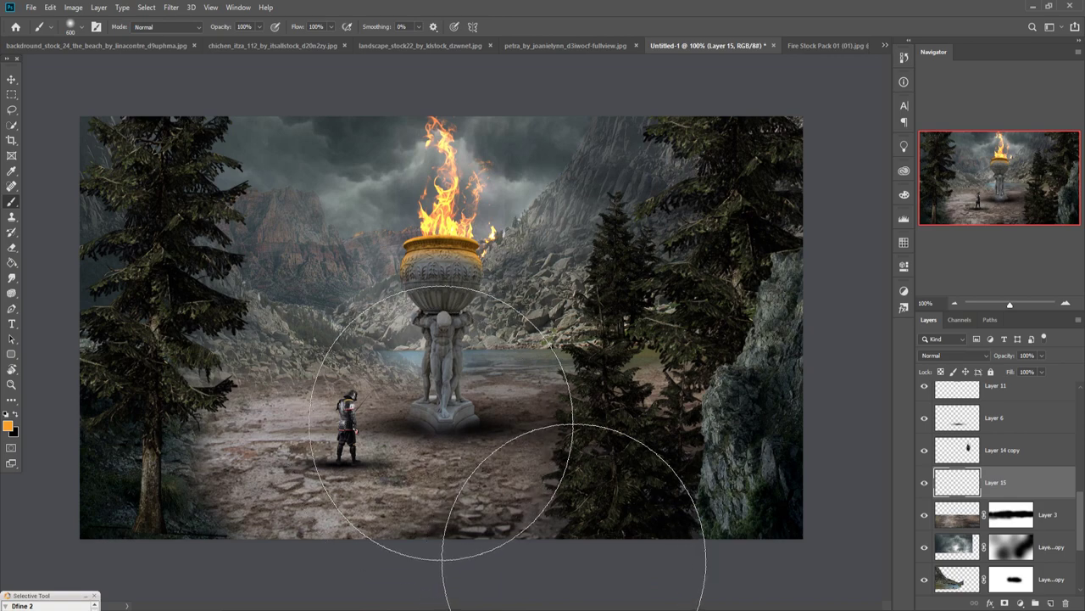
left_click(431, 340)
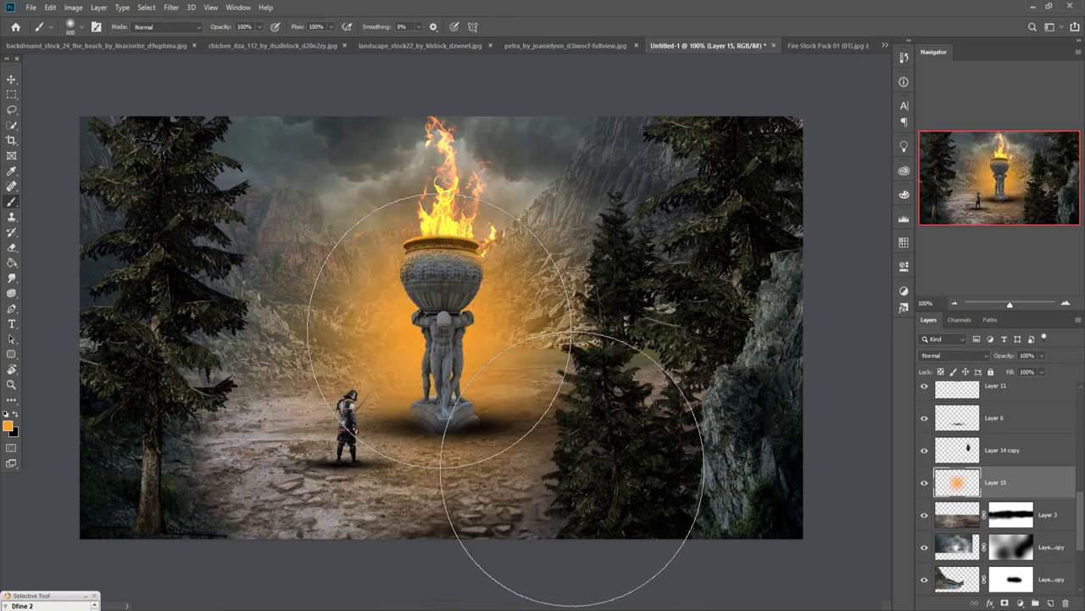
left_click(11, 79)
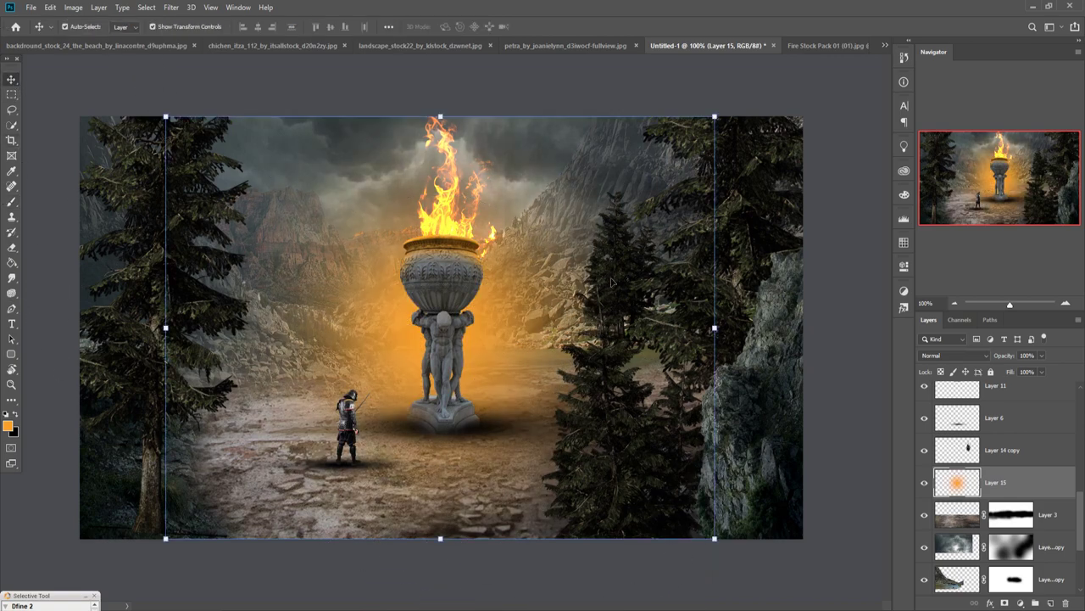
Step: Set Layer 15 to Overlay and transform its glow into a wide, flattened spread across the ground
left_click(961, 356)
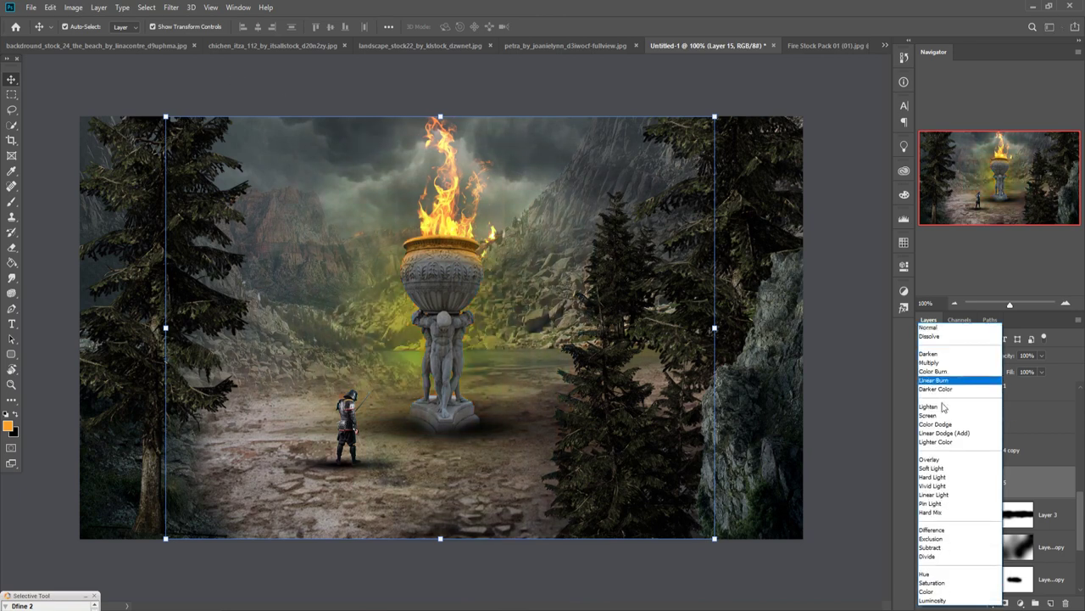
left_click(939, 461)
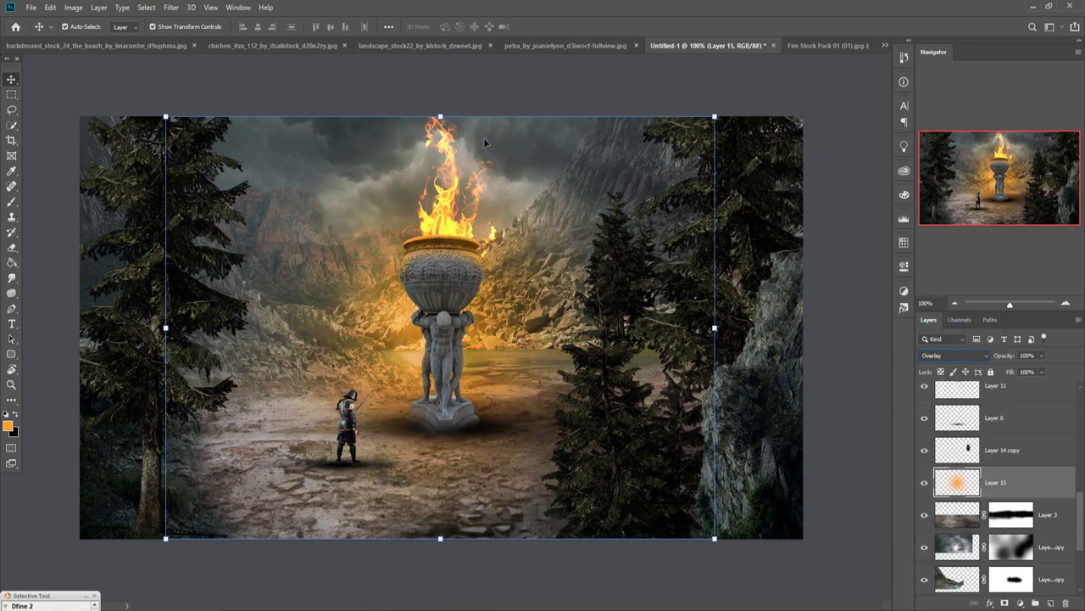
left_click_drag(441, 117, 441, 333)
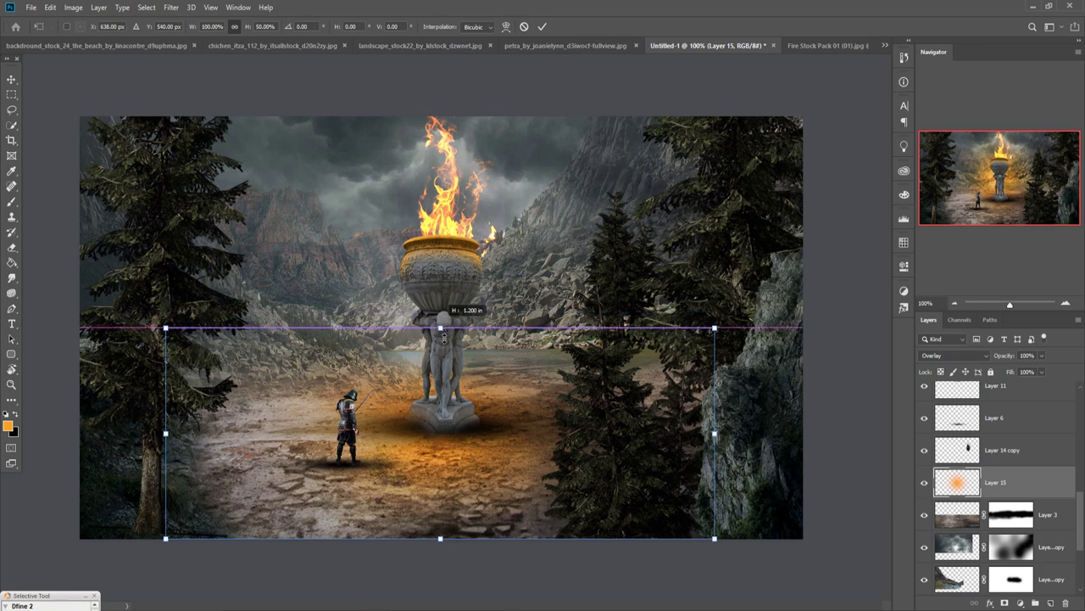
left_click_drag(714, 435, 882, 435)
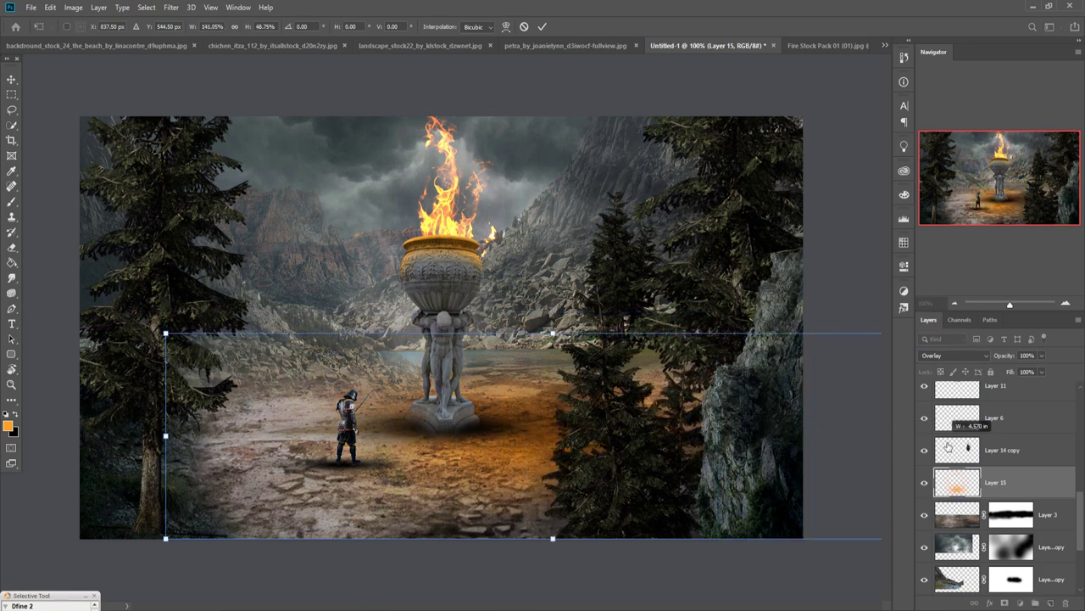
left_click_drag(165, 438, 2, 442)
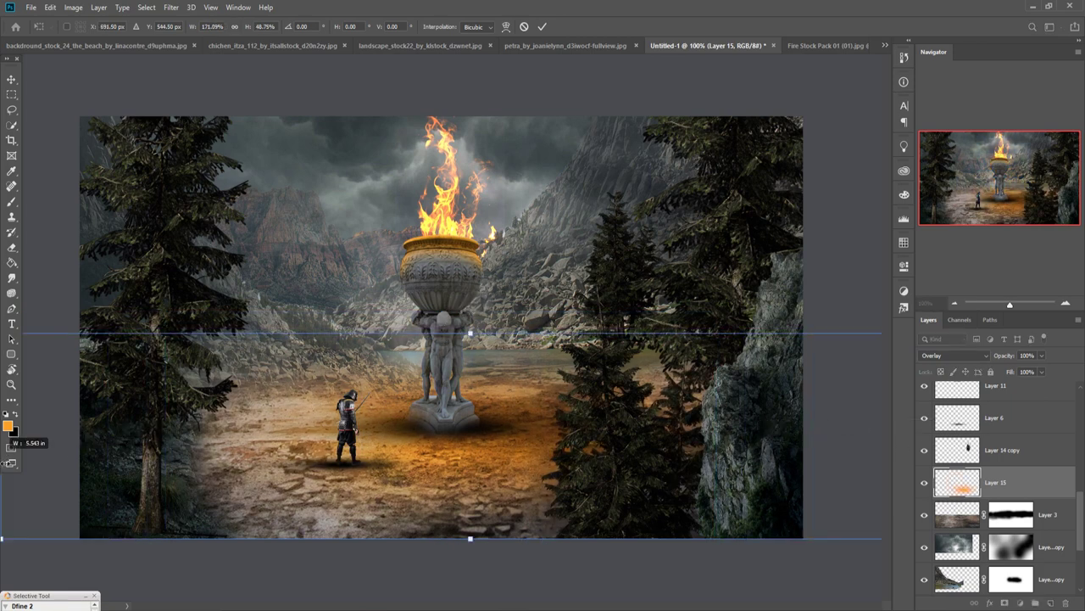
left_click_drag(486, 444, 445, 436)
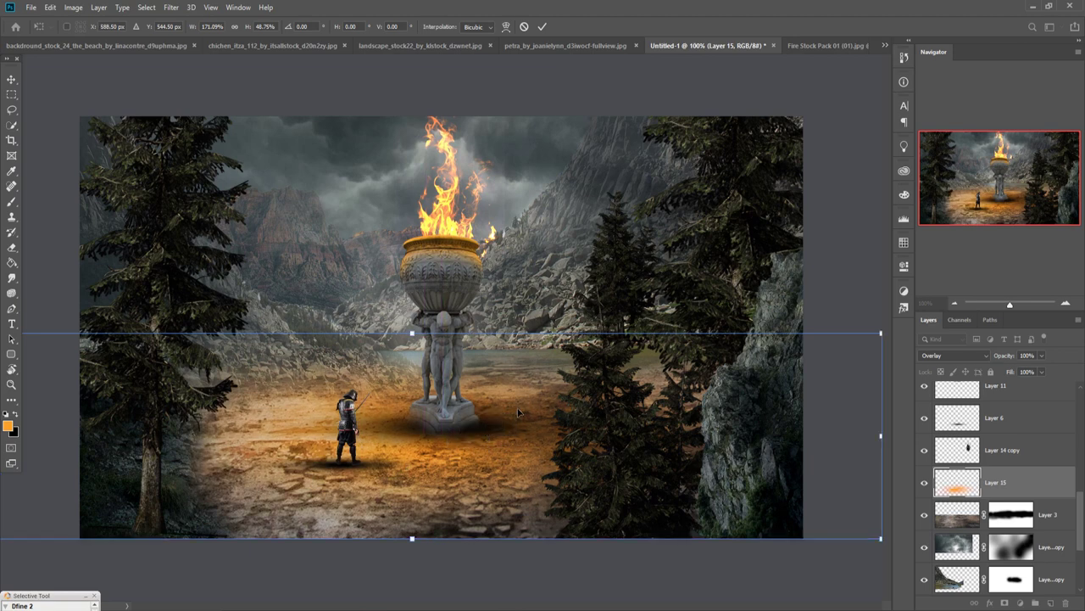
key("Return")
Step: Duplicate Layer 15 and lower the copy's opacity to 63%
right_click(1026, 492)
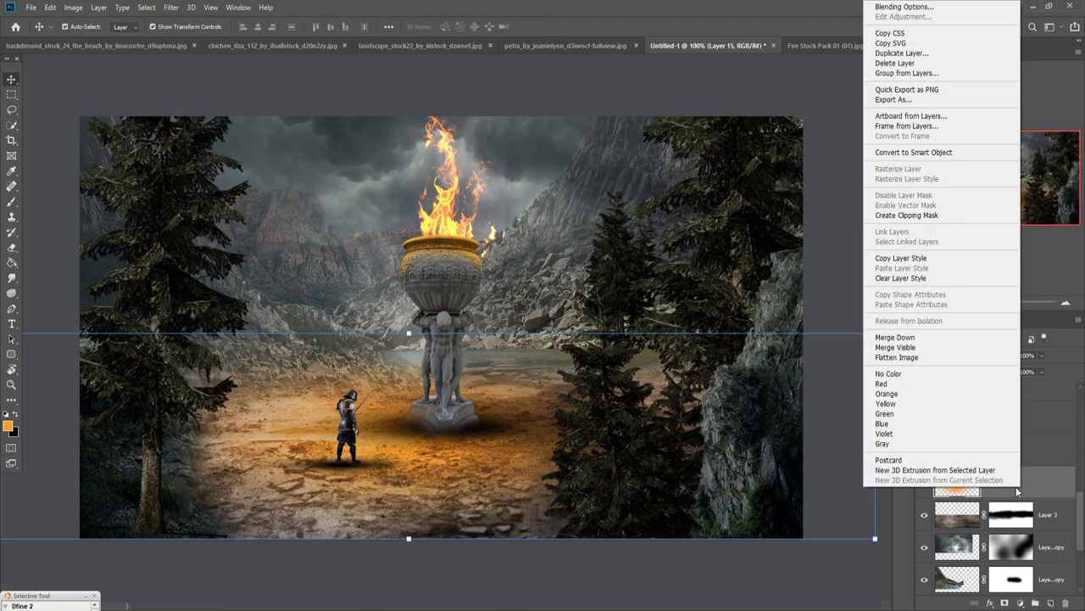
left_click(898, 54)
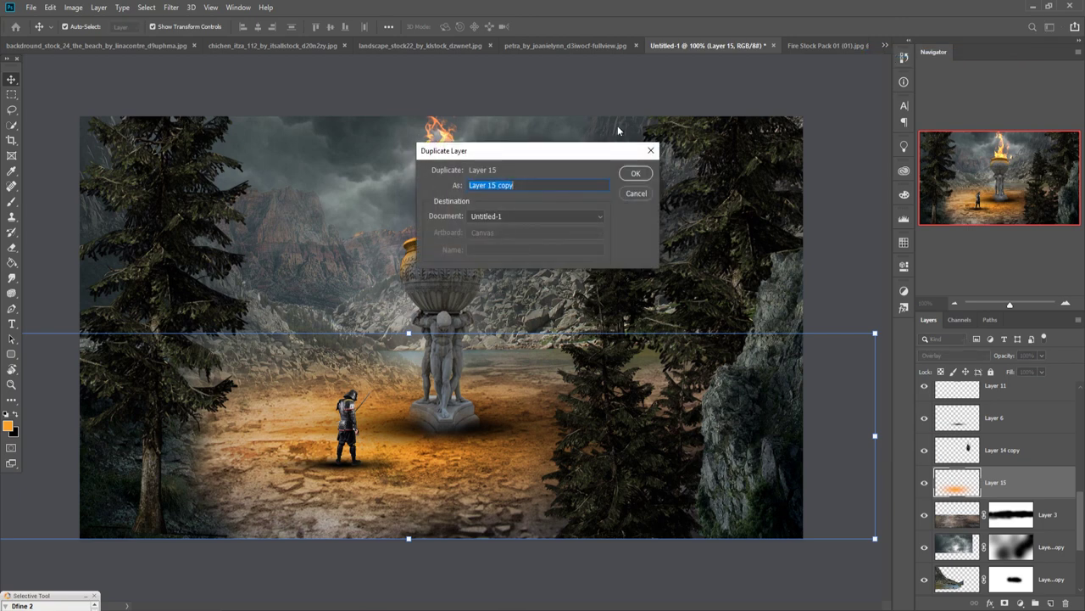
left_click(633, 175)
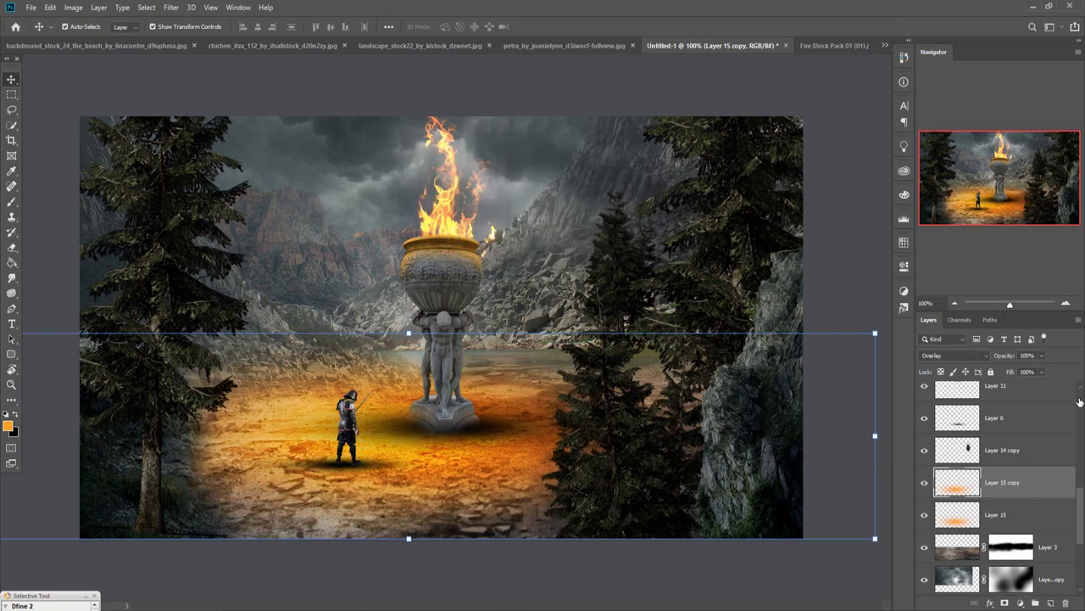
left_click(1042, 357)
left_click_drag(1040, 371, 1024, 372)
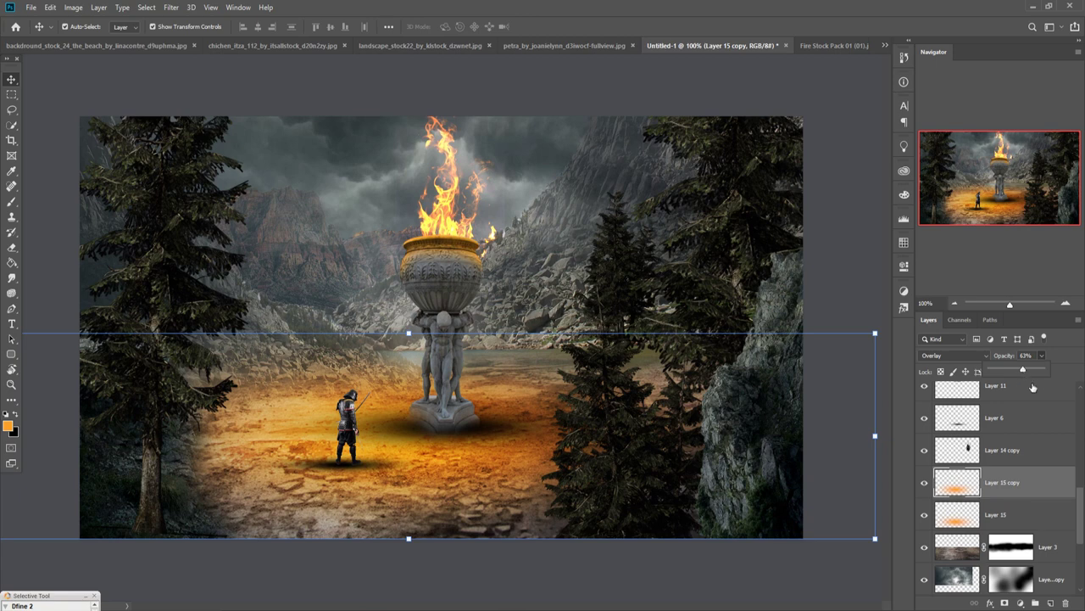
left_click(10, 83)
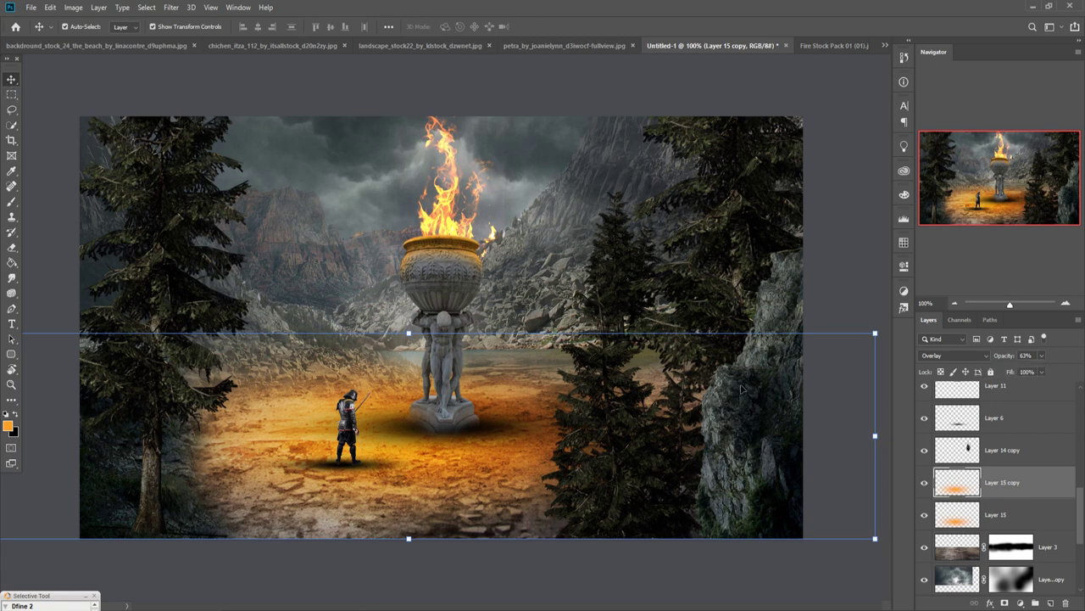
Step: Add a new empty Layer 16 above Layer 3
scroll(1022, 500, "down", 2)
scroll(1022, 501, "up", 1)
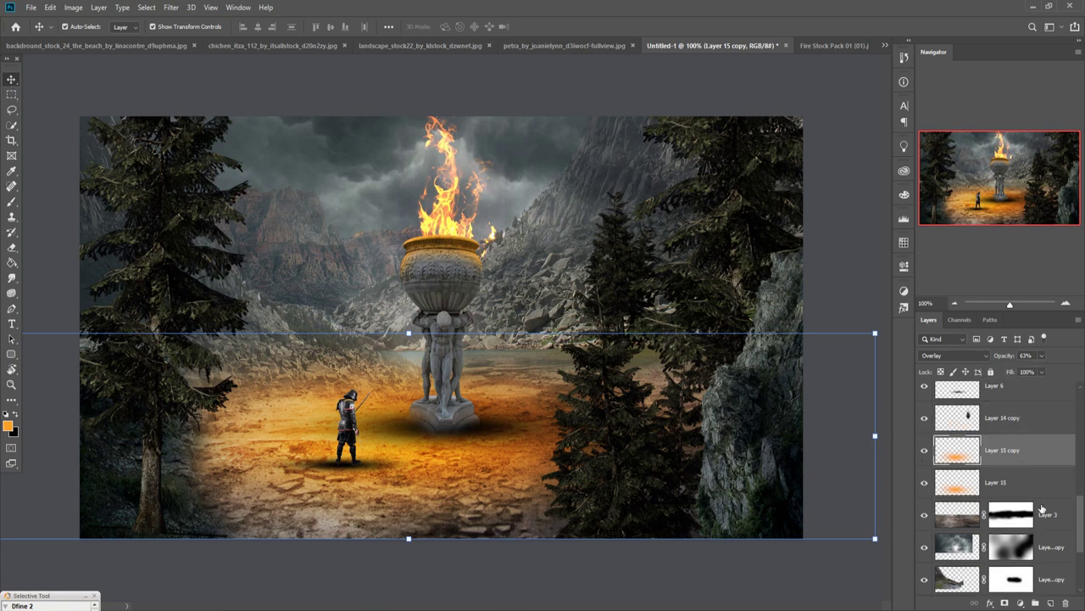
left_click(1052, 517)
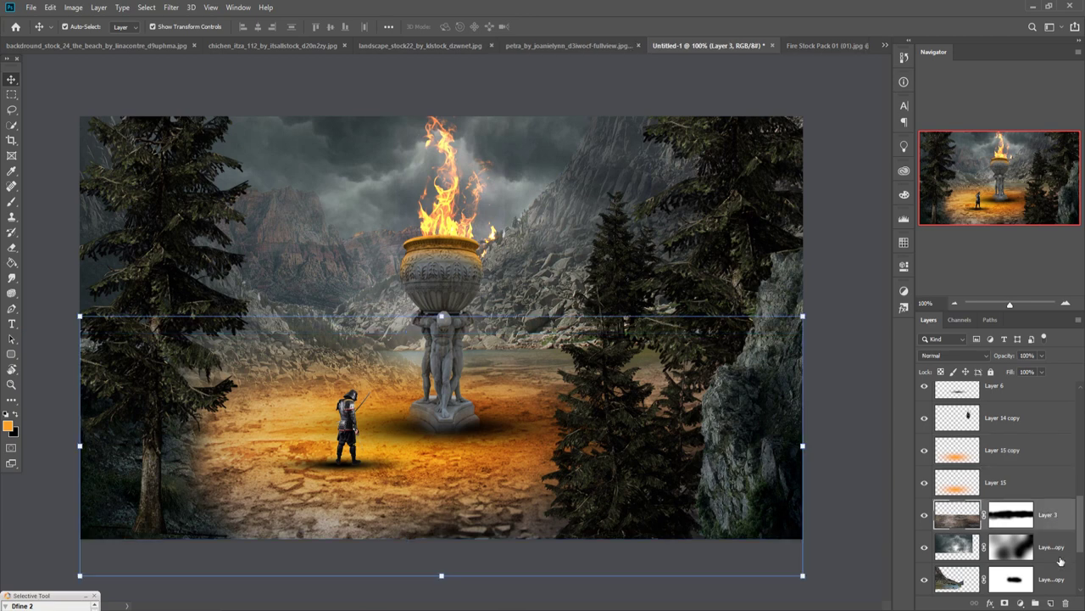
left_click(1051, 603)
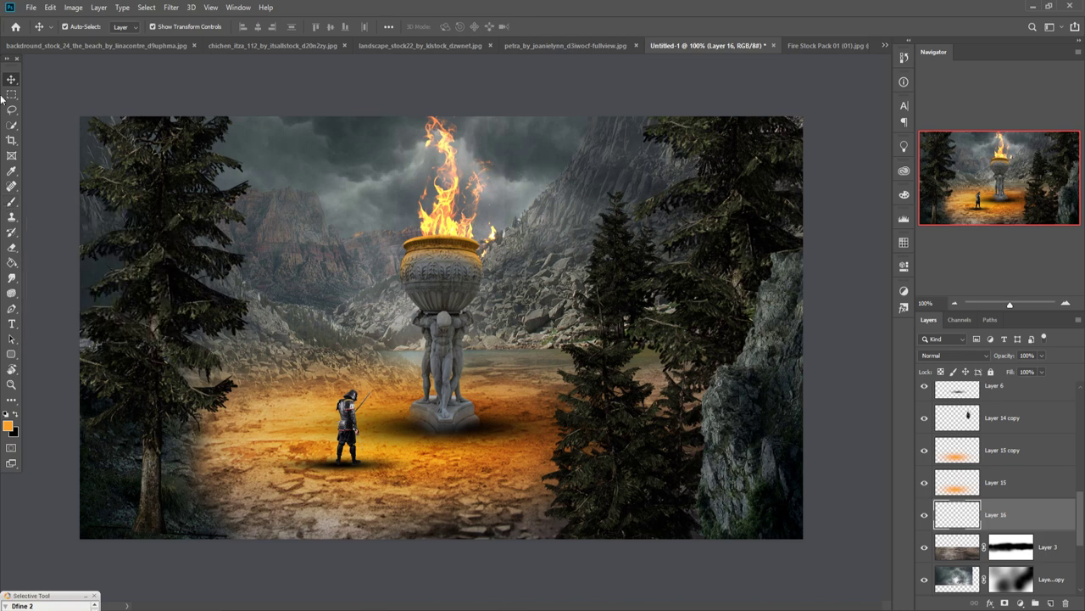
Step: Duplicate Layer 15 copy to create Layer 15 copy 2
left_click(1005, 457)
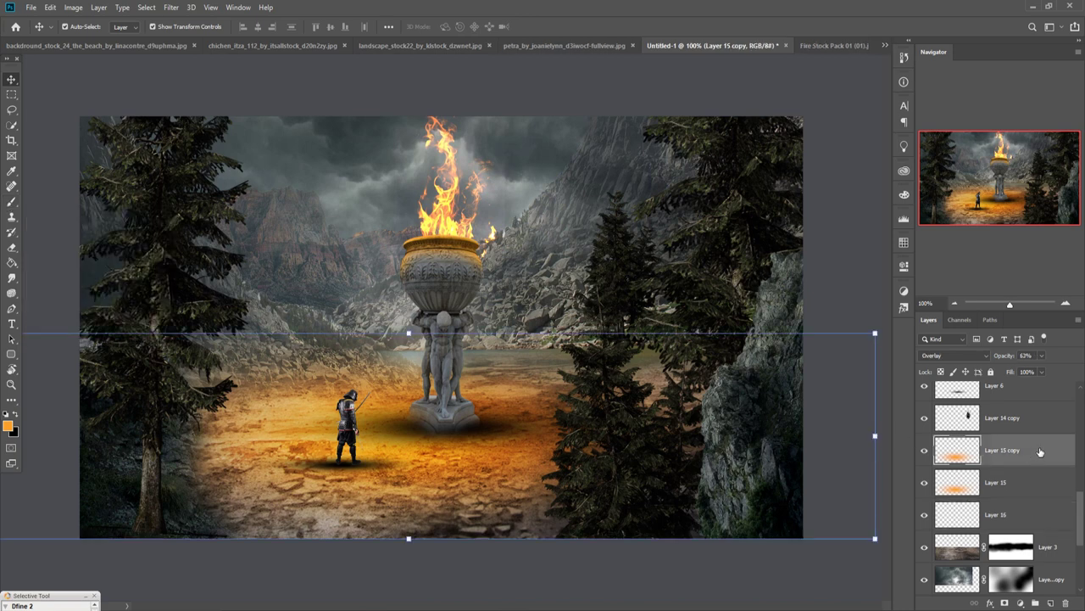
right_click(1005, 454)
left_click(907, 177)
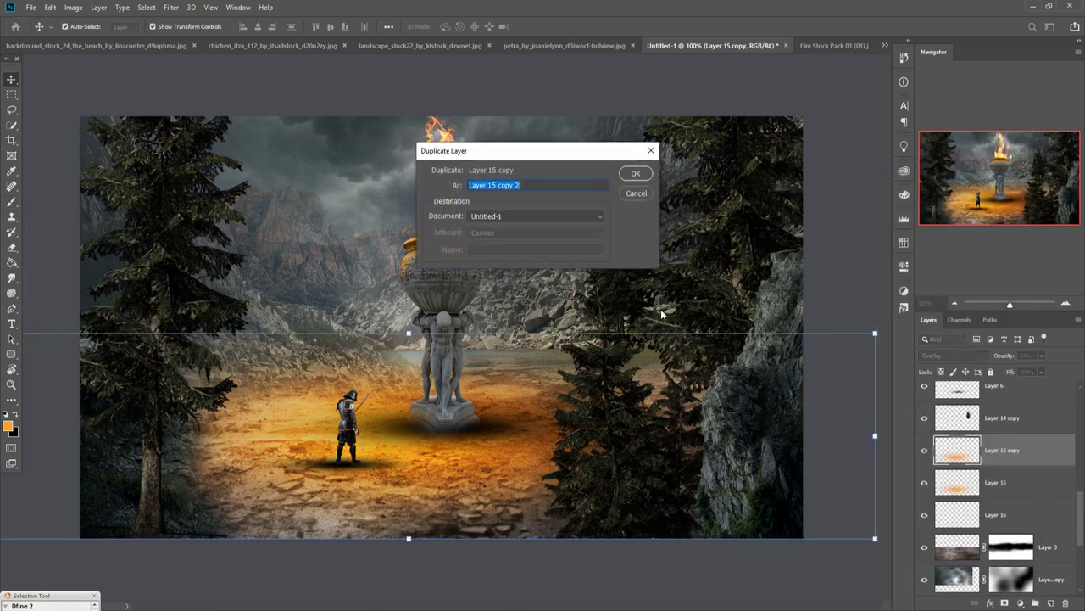
left_click(635, 173)
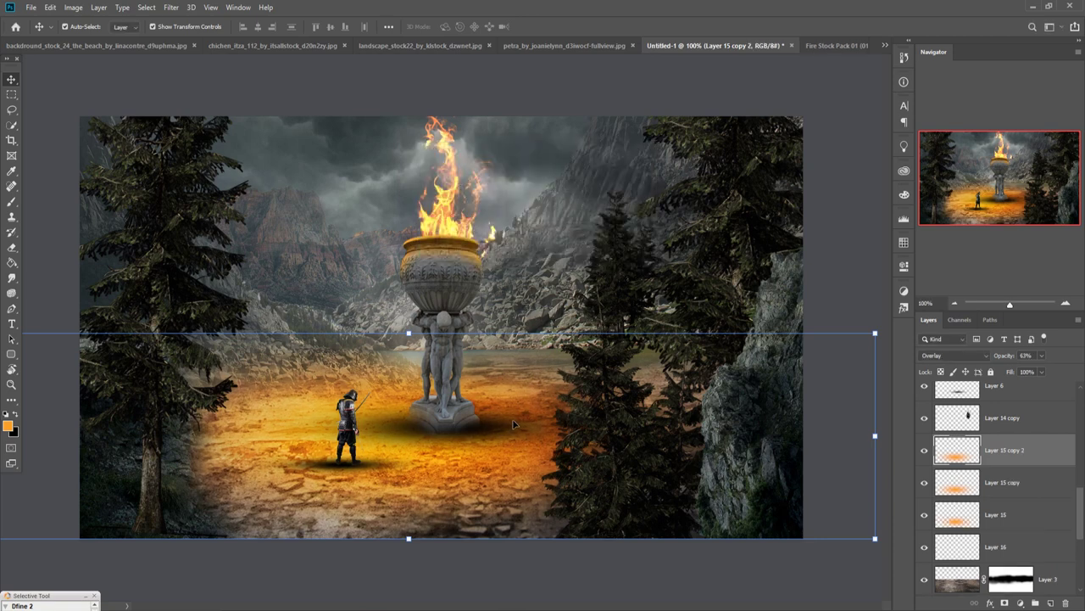
left_click(513, 424)
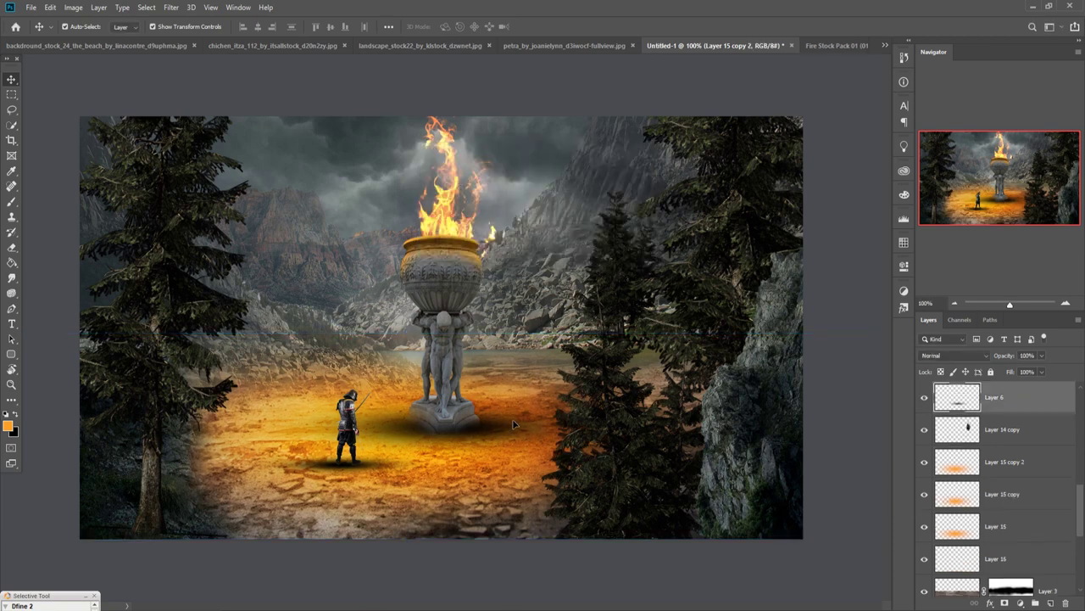
left_click(998, 470)
Step: Free Transform the glow copy upward, narrower and taller over the flaming brazier
key("ctrl+t")
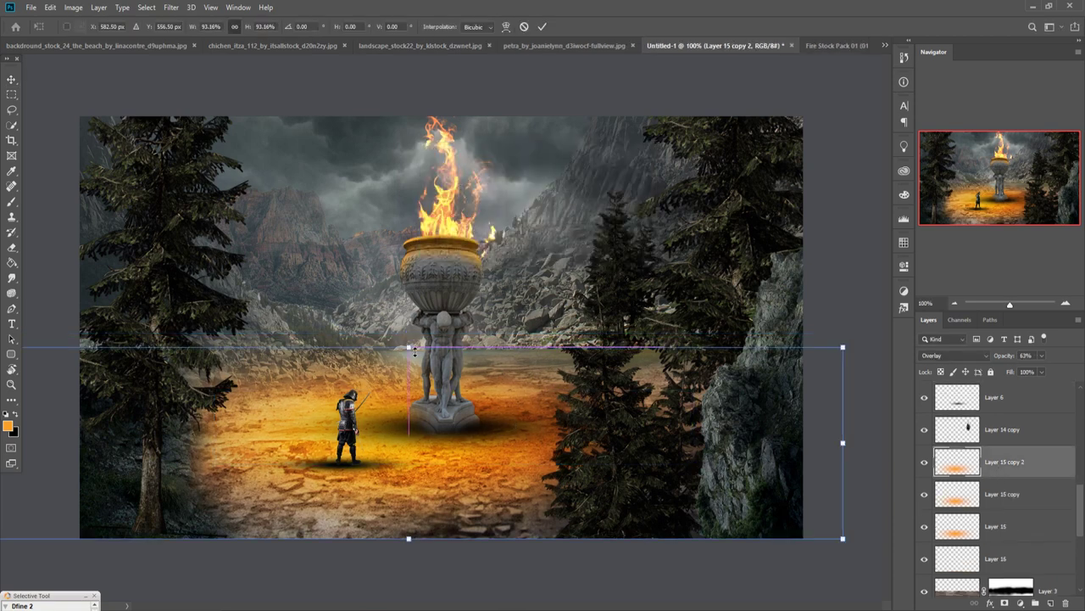
mouse_move(523, 397)
left_mouse_down()
mouse_move(525, 226)
mouse_move(515, 281)
left_mouse_up()
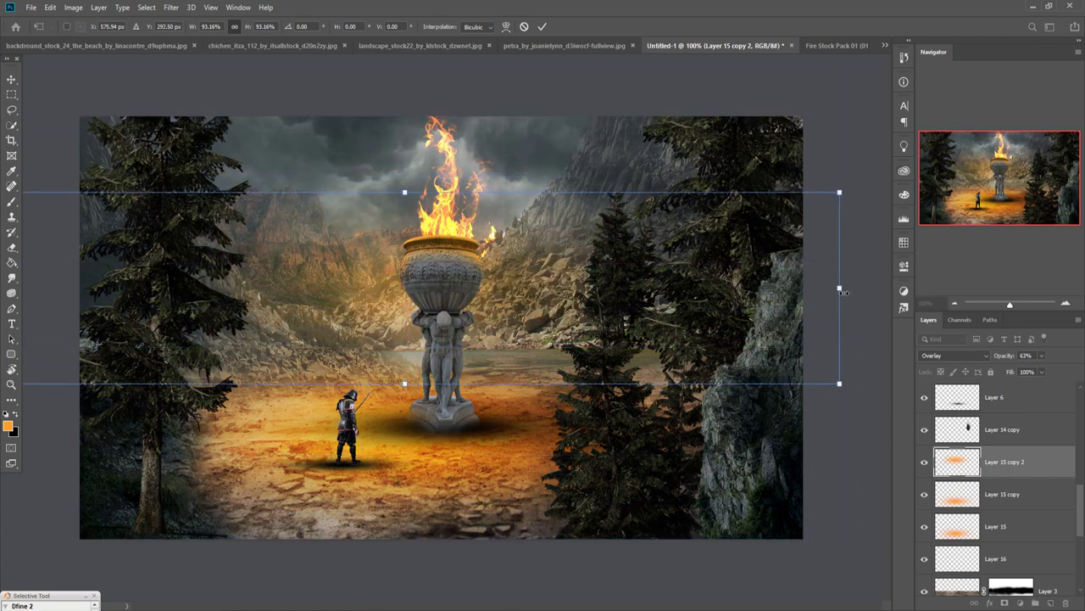
left_click_drag(840, 289, 319, 288)
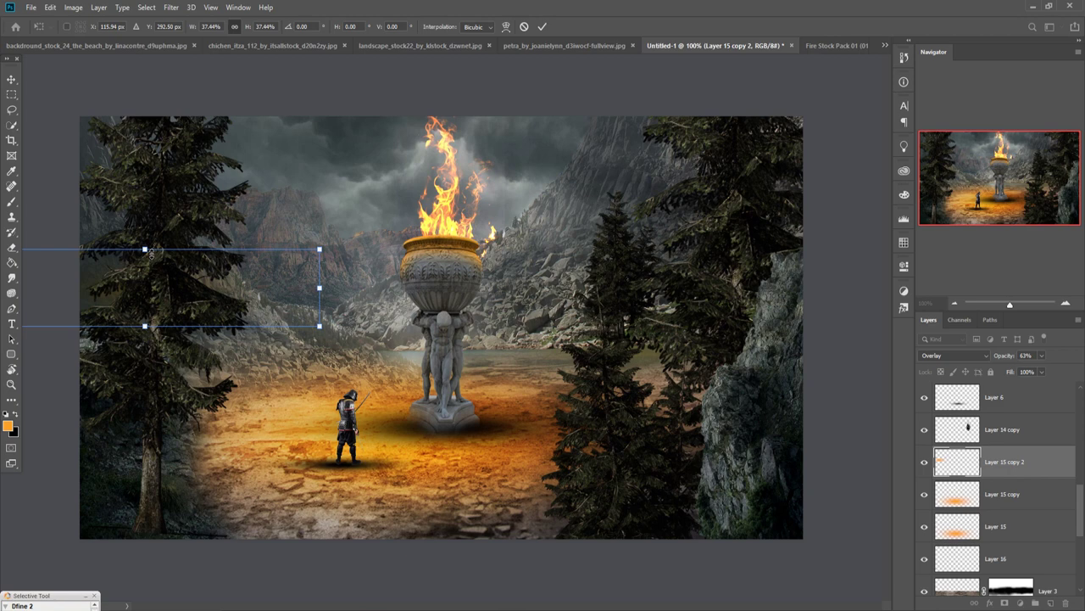
left_click_drag(149, 251, 212, 55)
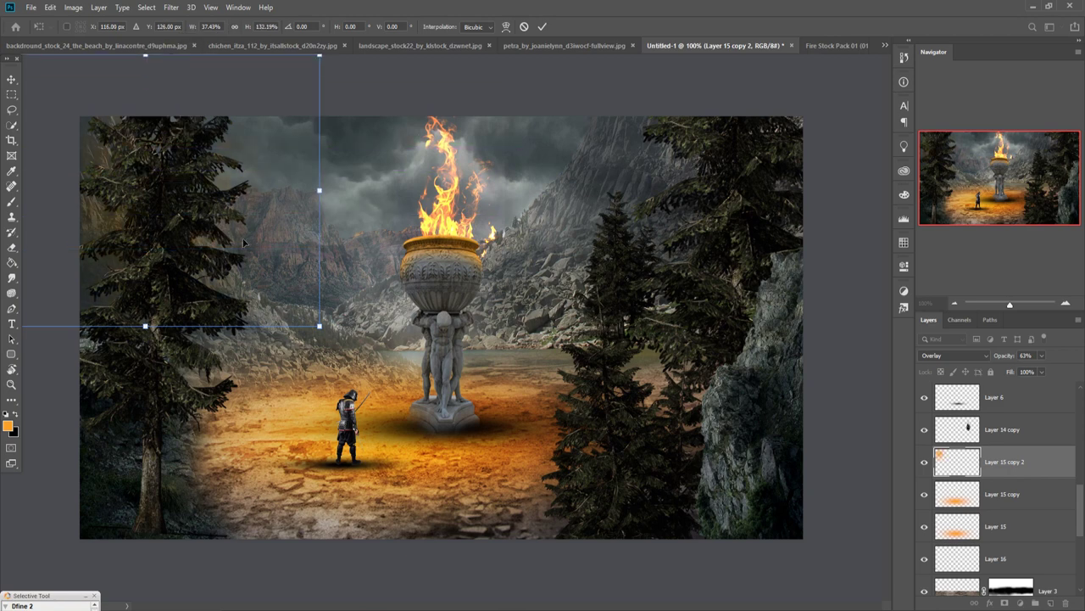
left_click_drag(255, 250, 661, 260)
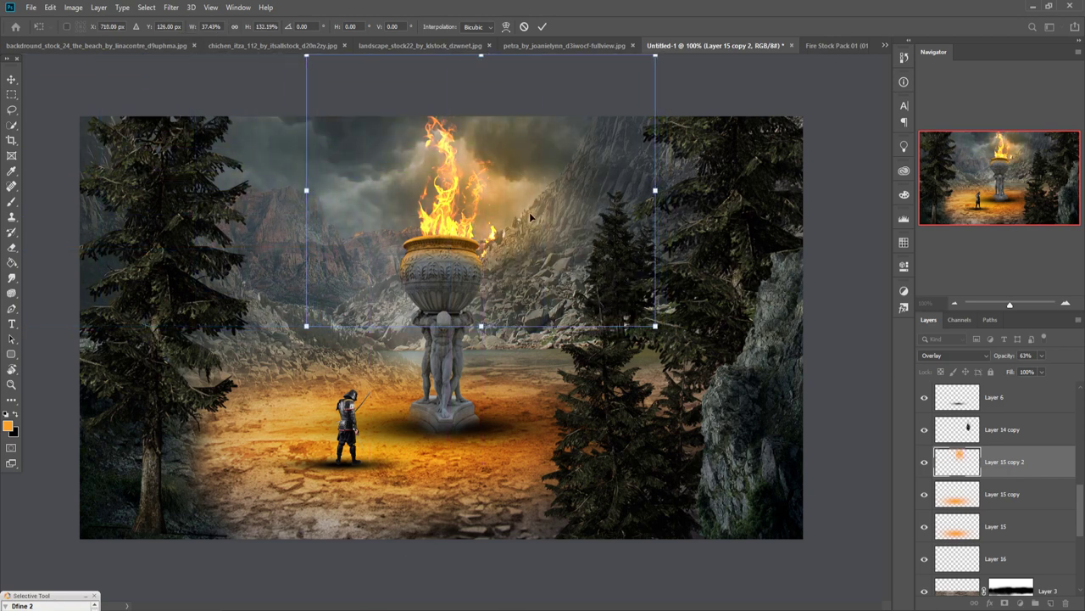
mouse_move(529, 212)
left_mouse_down()
mouse_move(523, 286)
mouse_move(609, 333)
left_mouse_up()
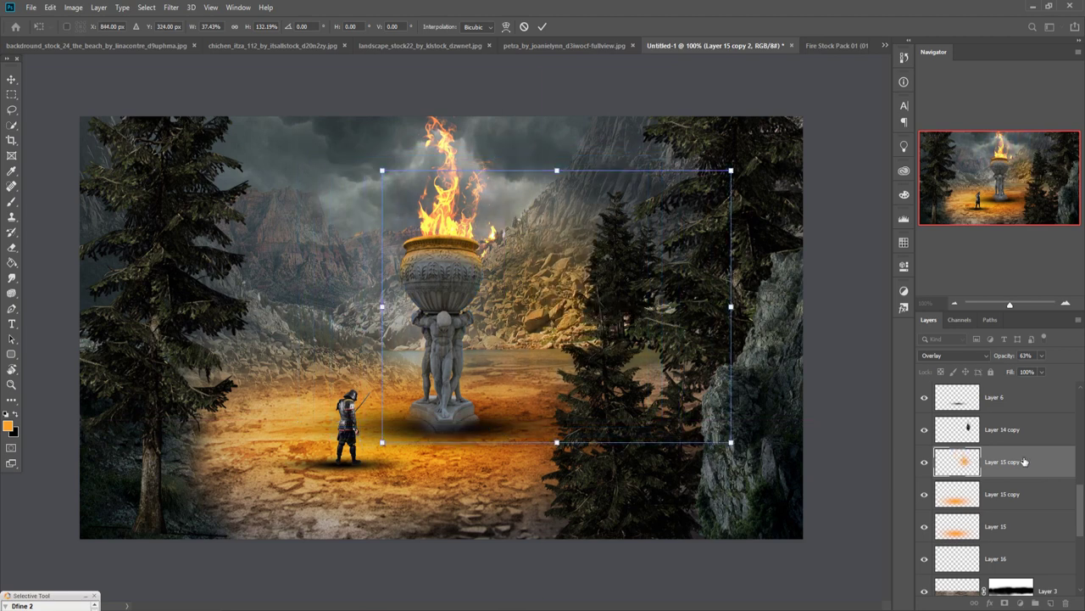
Step: Move the glow layer below Layer 11, then enlarge it around the brazier and commit
left_click_drag(1024, 461, 1043, 459)
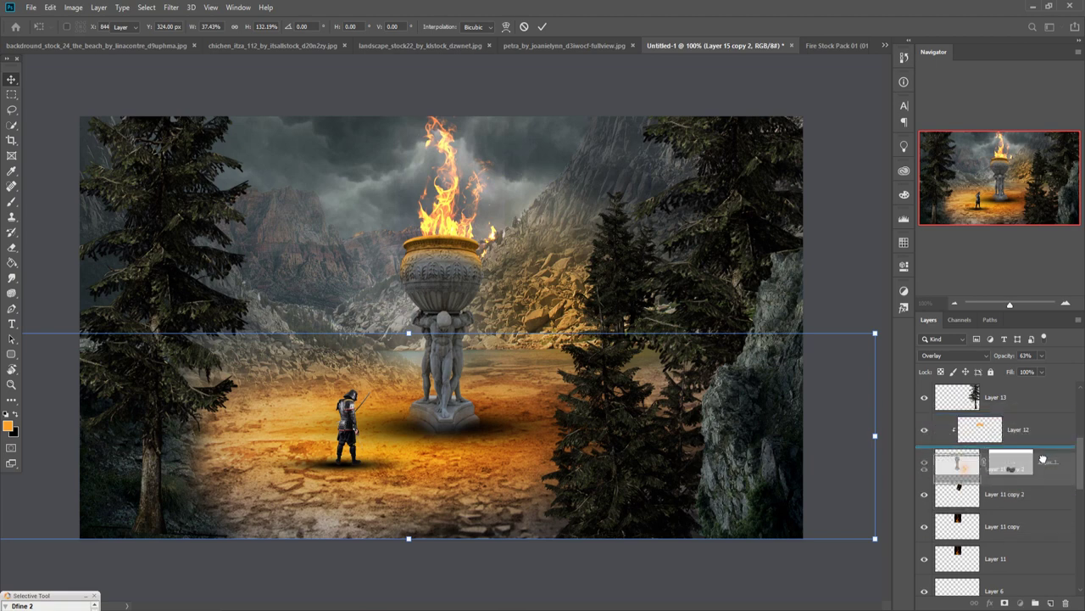
left_click_drag(1043, 460, 1043, 454)
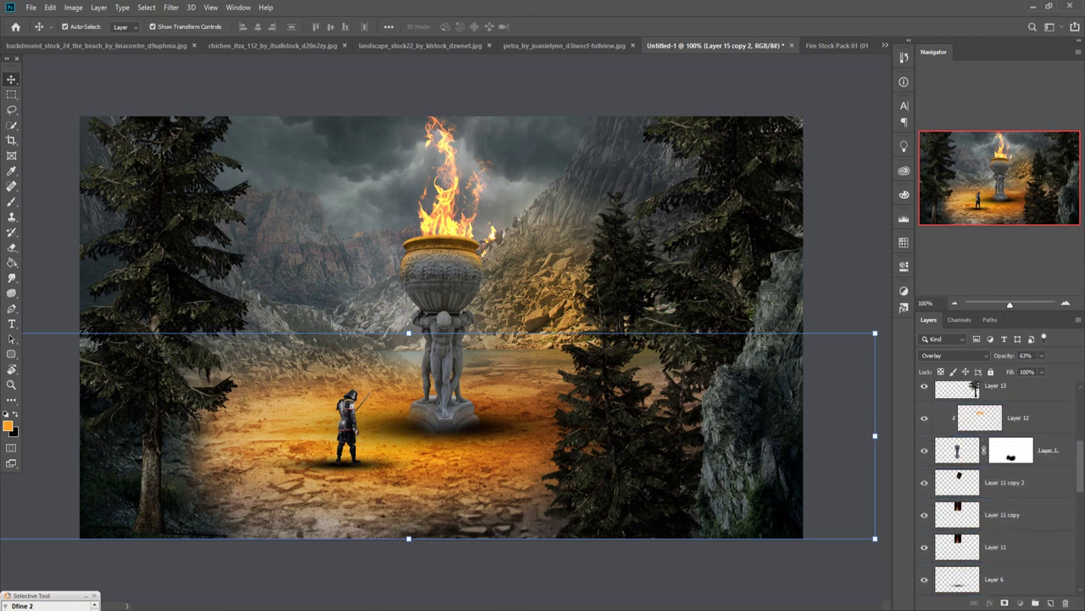
left_click_drag(975, 387, 1045, 524)
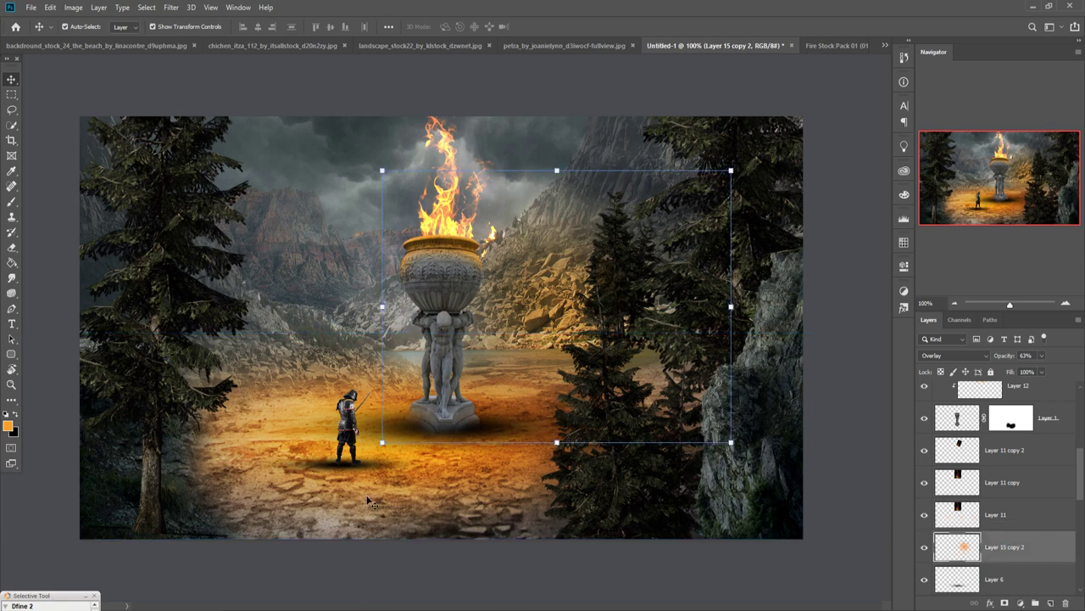
left_click_drag(383, 443, 360, 506)
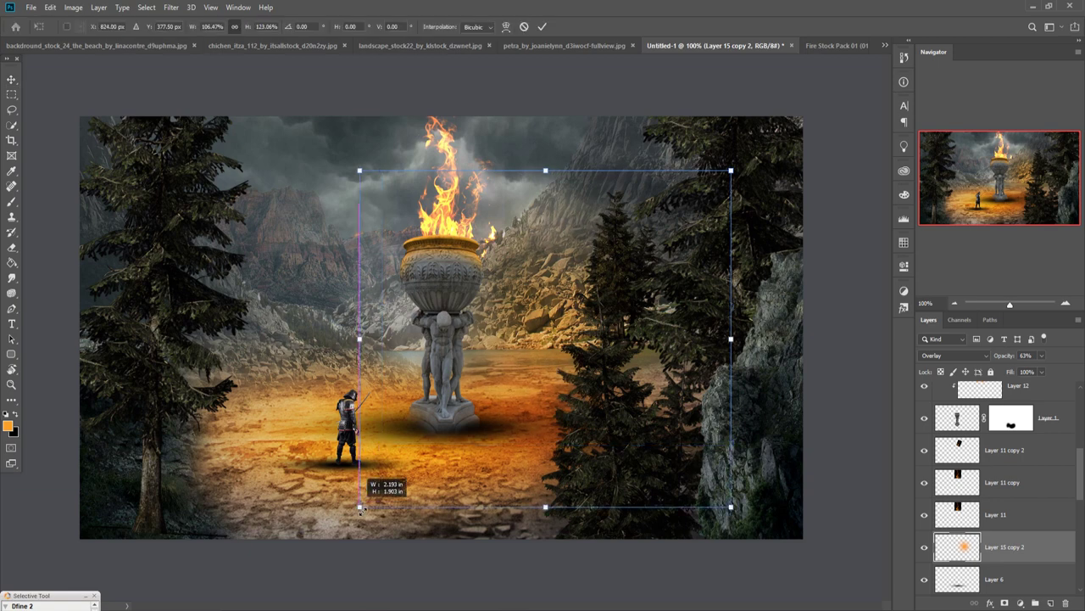
left_click_drag(582, 203, 598, 226)
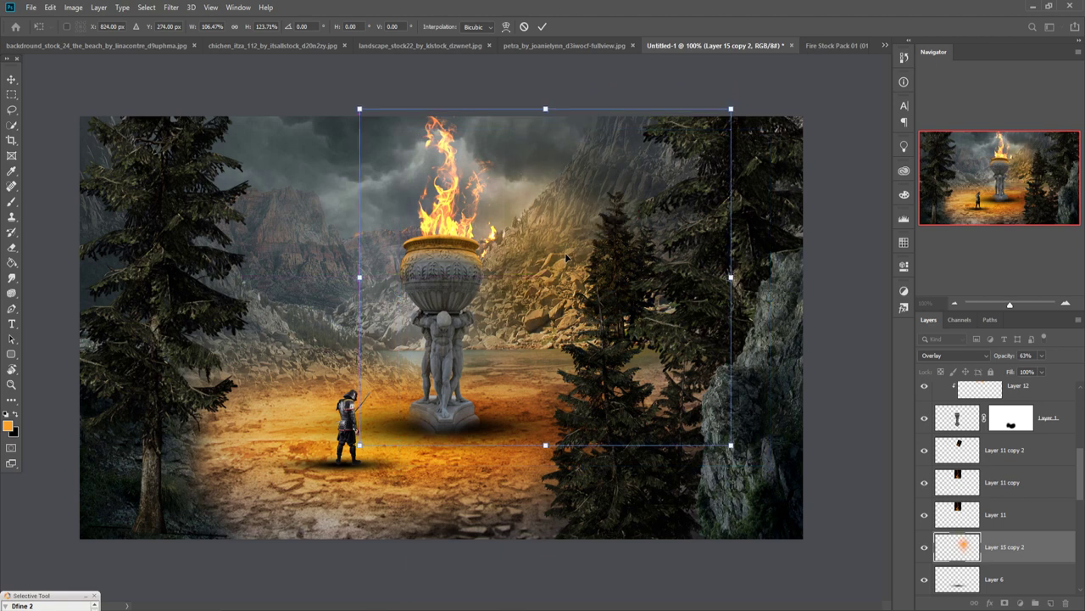
left_click(542, 26)
Step: Create Layer 15 copy 3, shrink it to 75.3%, and move it left over the warrior's area
right_click(1021, 558)
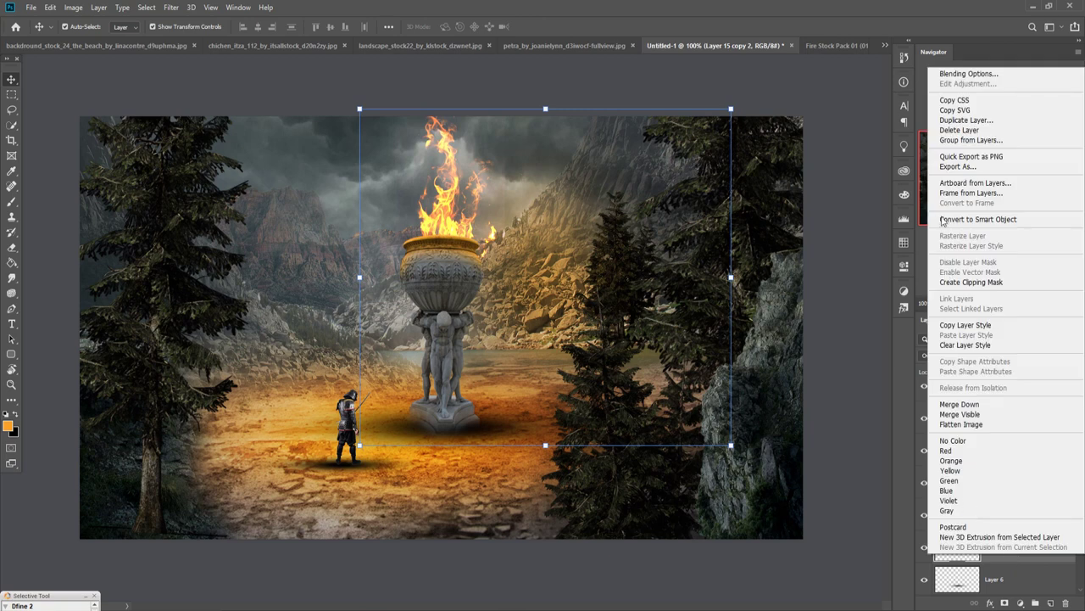
left_click(963, 119)
left_click(638, 174)
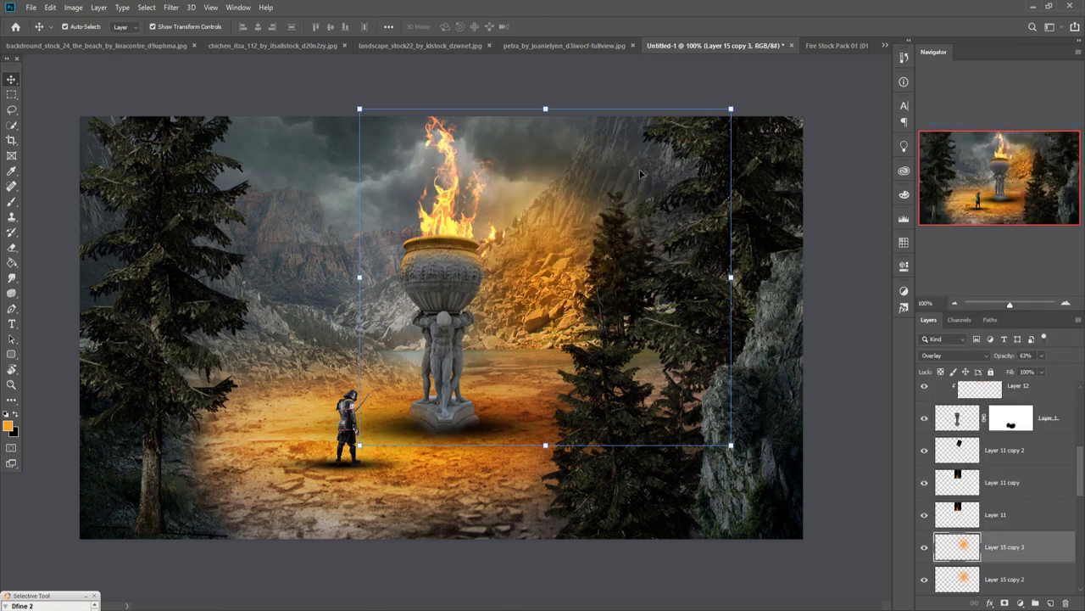
right_click(1021, 557)
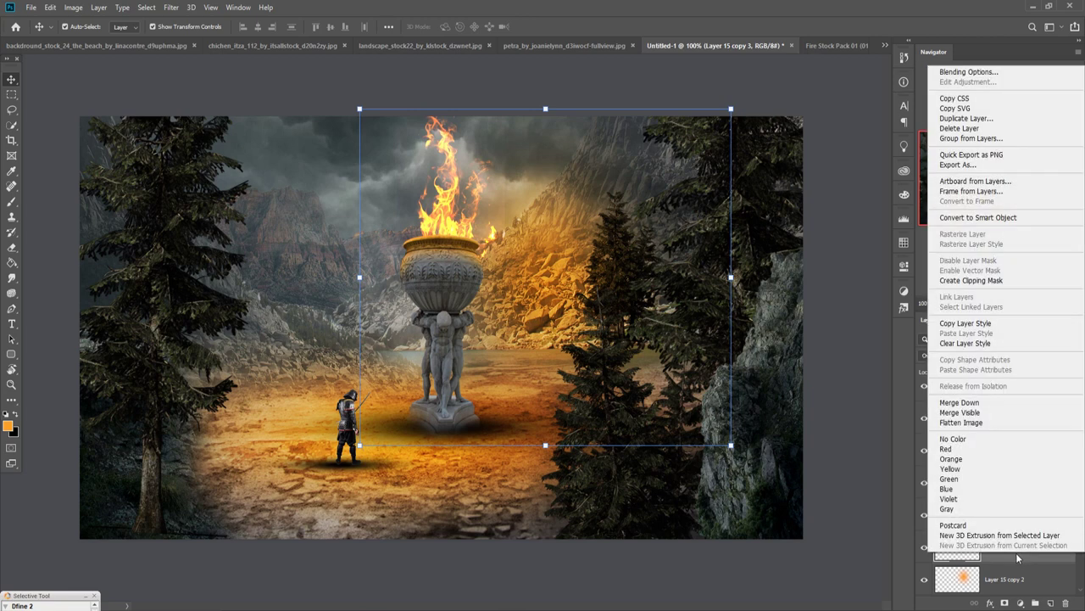
left_click(732, 109)
left_click_drag(732, 110, 639, 192)
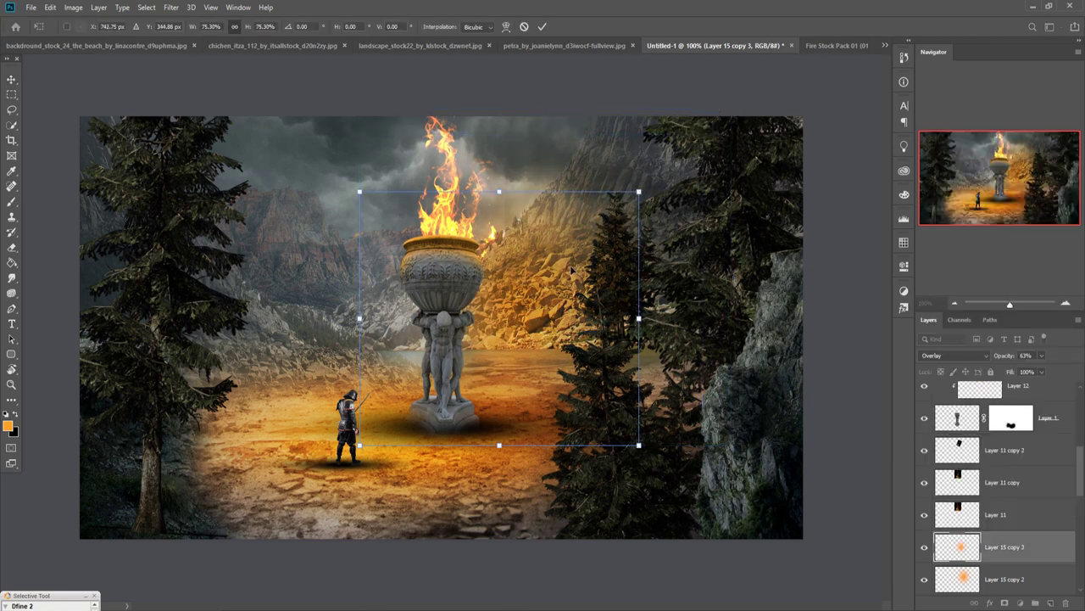
mouse_move(573, 274)
left_mouse_down()
mouse_move(305, 245)
mouse_move(333, 263)
left_mouse_up()
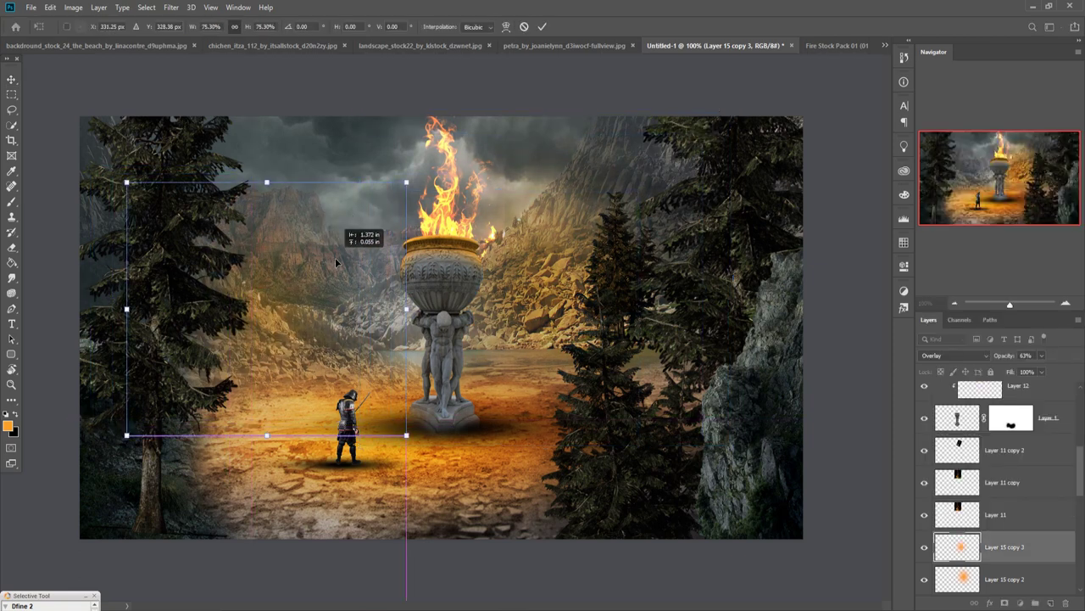
mouse_move(301, 338)
left_mouse_down()
mouse_move(374, 343)
mouse_move(351, 356)
left_mouse_up()
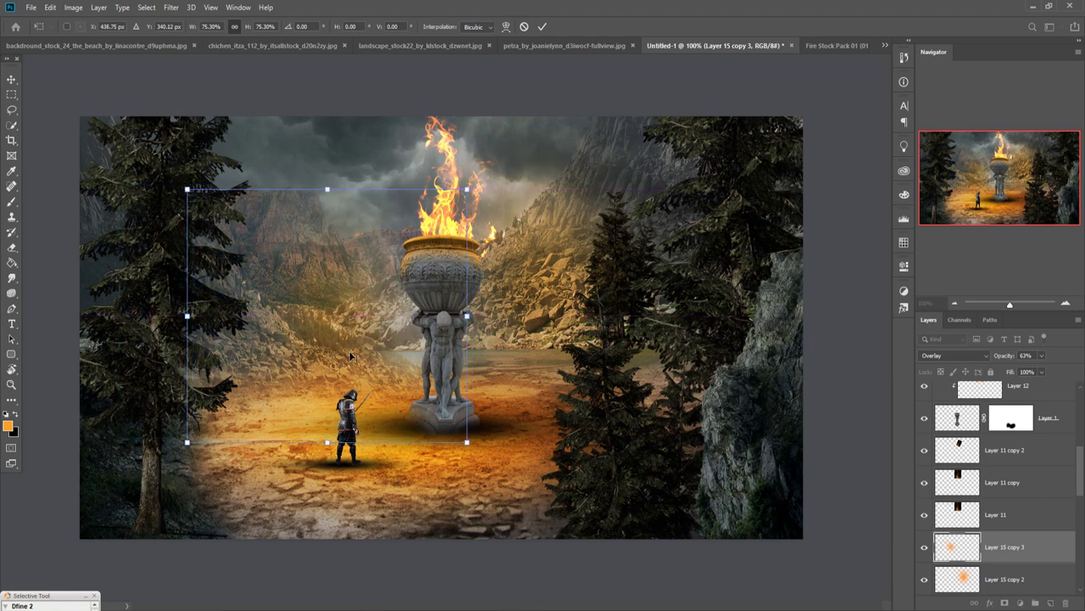
key("Return")
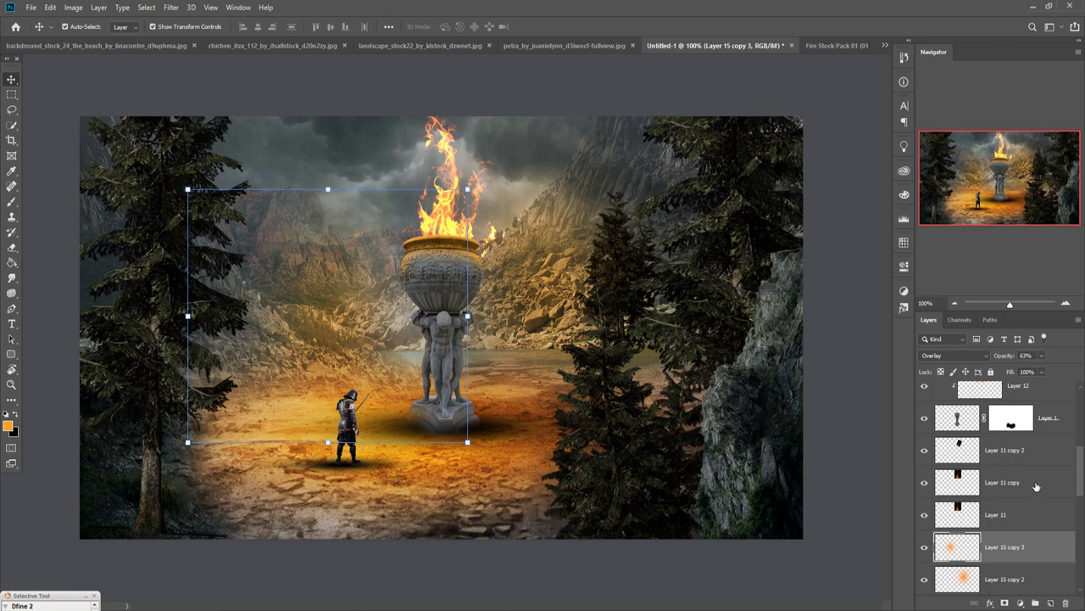
Step: Duplicate the glow layers again to make Layer 15 copy 4 and copy 5
right_click(1024, 555)
left_click(958, 131)
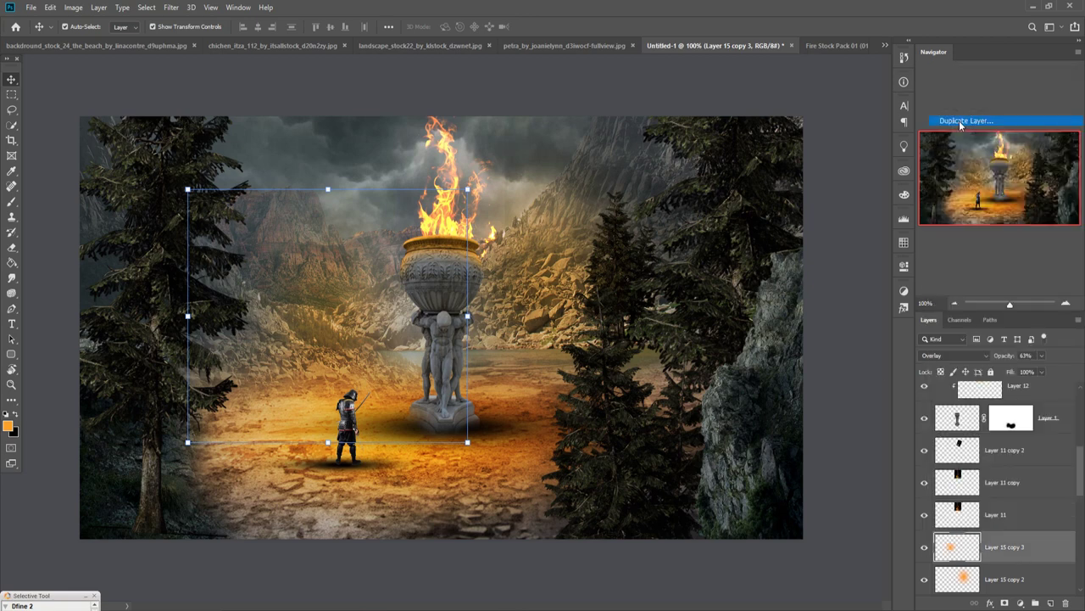
left_click(635, 174)
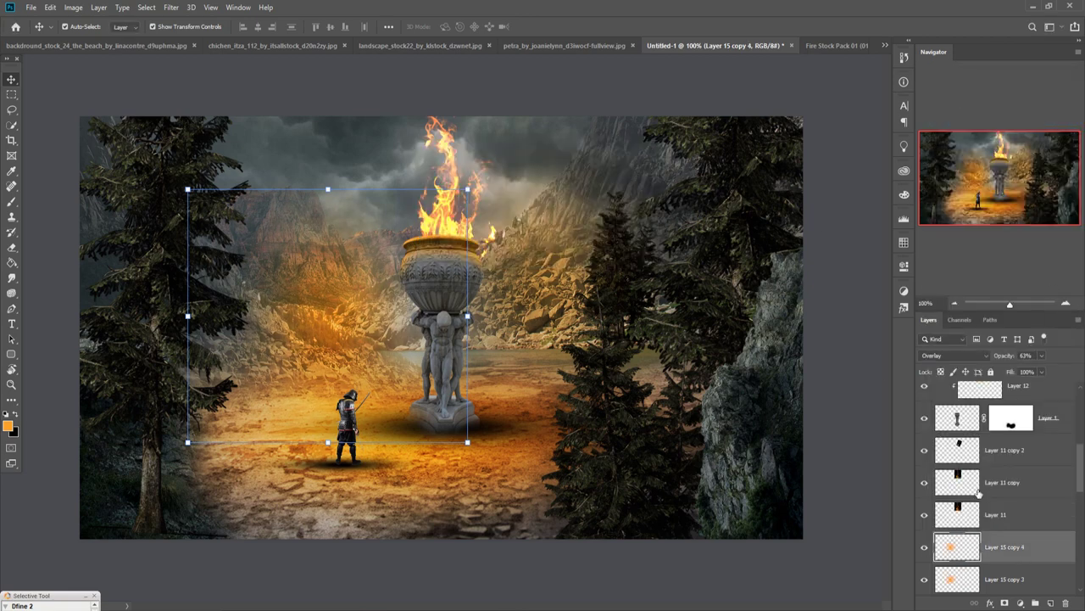
scroll(1010, 568, "down", 2)
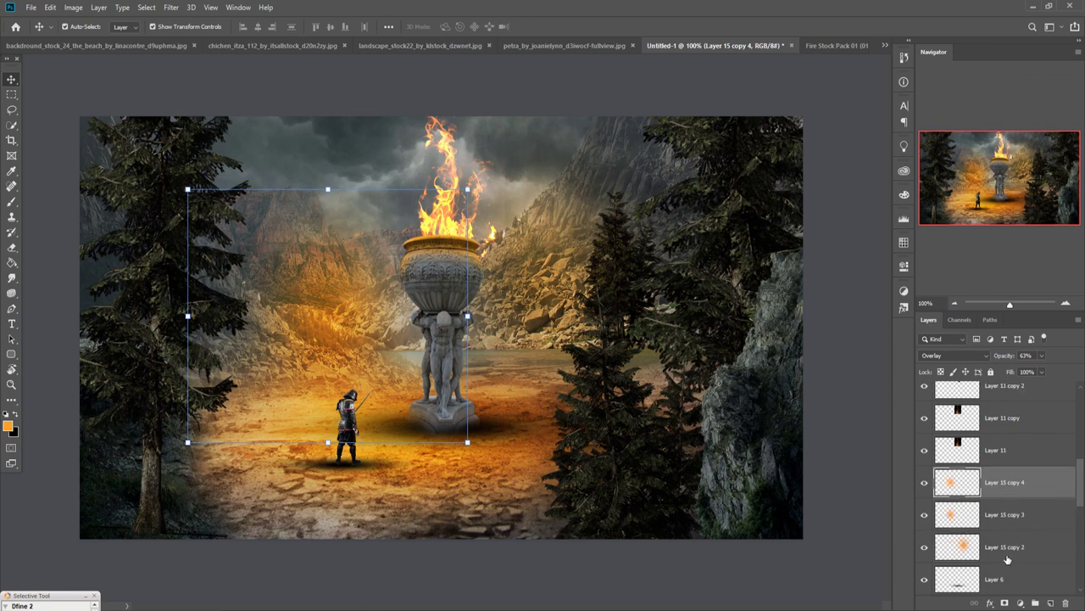
right_click(1016, 543)
left_click(959, 112)
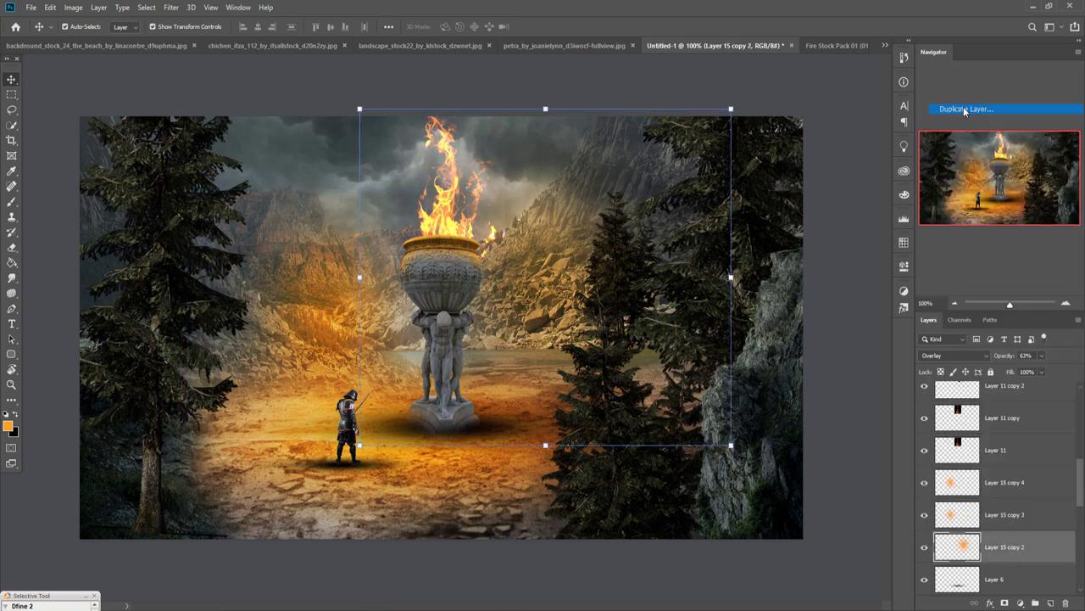
left_click(635, 174)
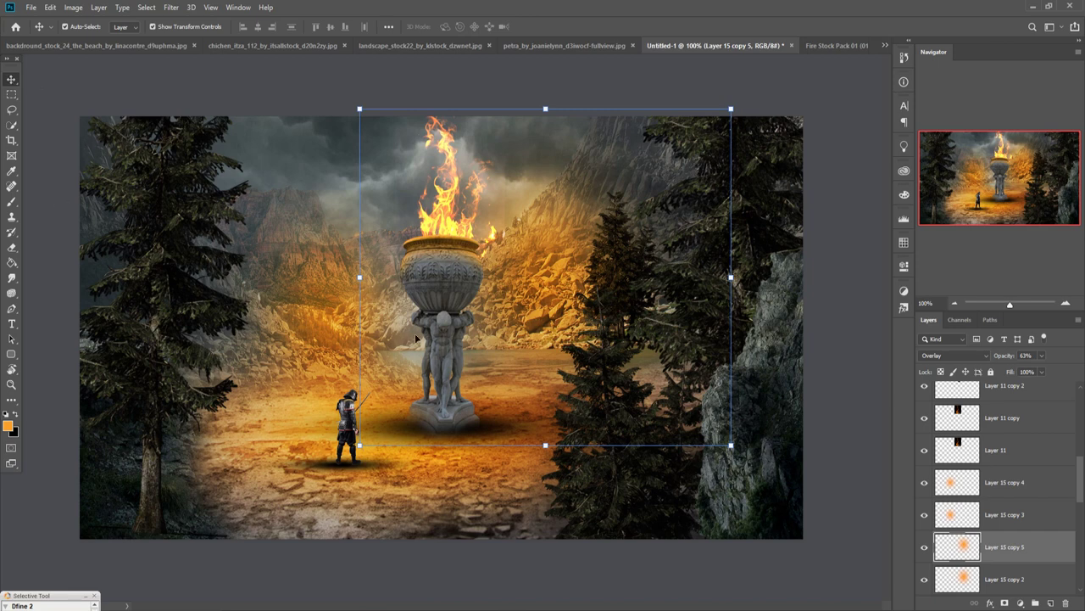
Step: Create Layer 15 copy 6, scale it to 90%, and move it down-left around the brazier base
right_click(1026, 551)
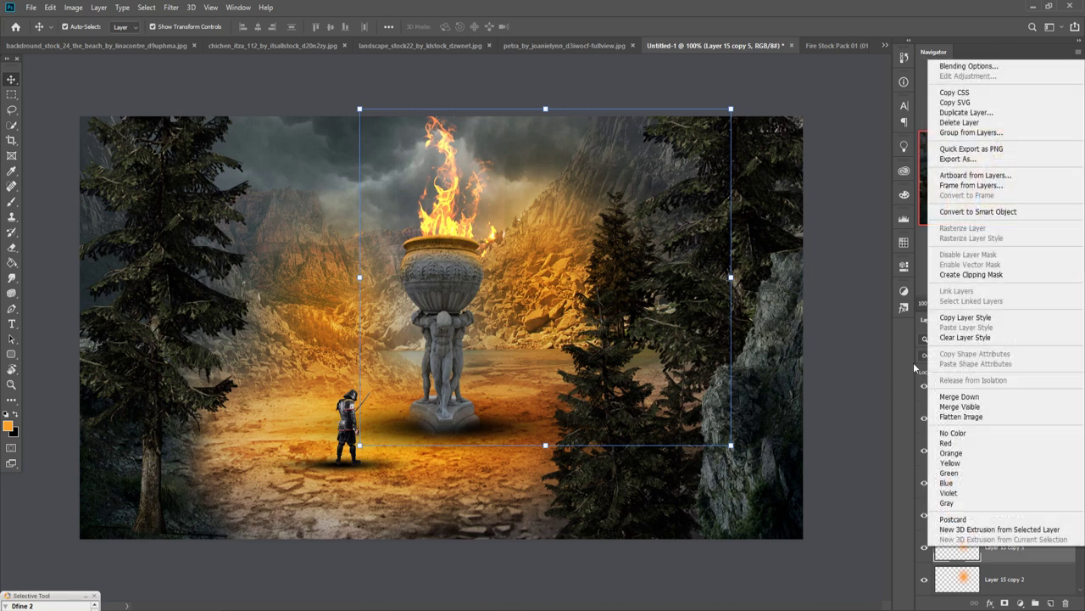
left_click(959, 112)
left_click(630, 180)
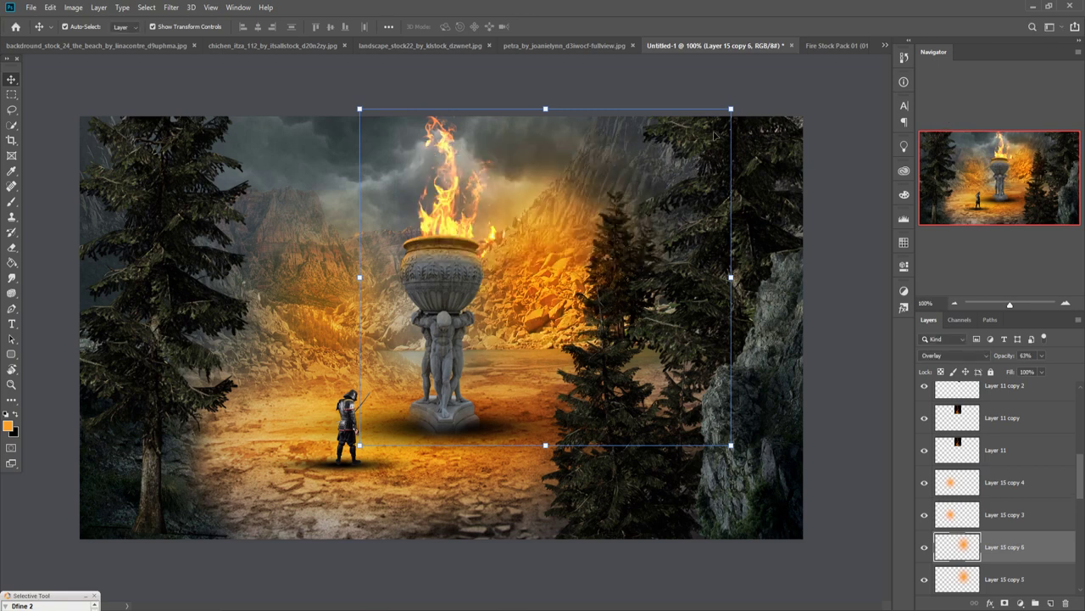
left_click_drag(731, 108, 694, 141)
left_click_drag(540, 303, 464, 373)
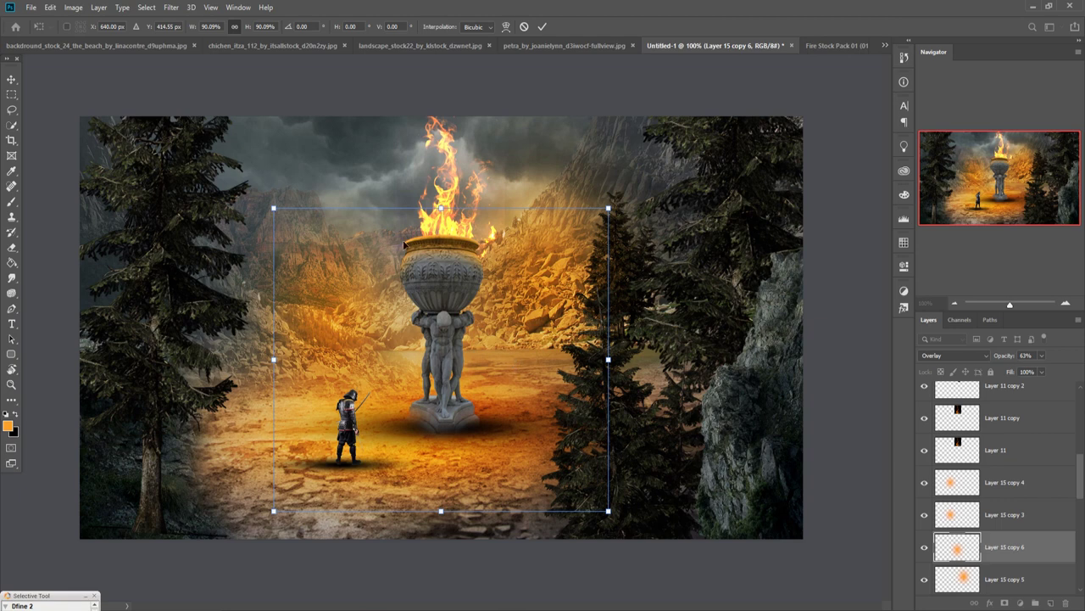
left_click(541, 26)
scroll(1035, 475, "up", 3)
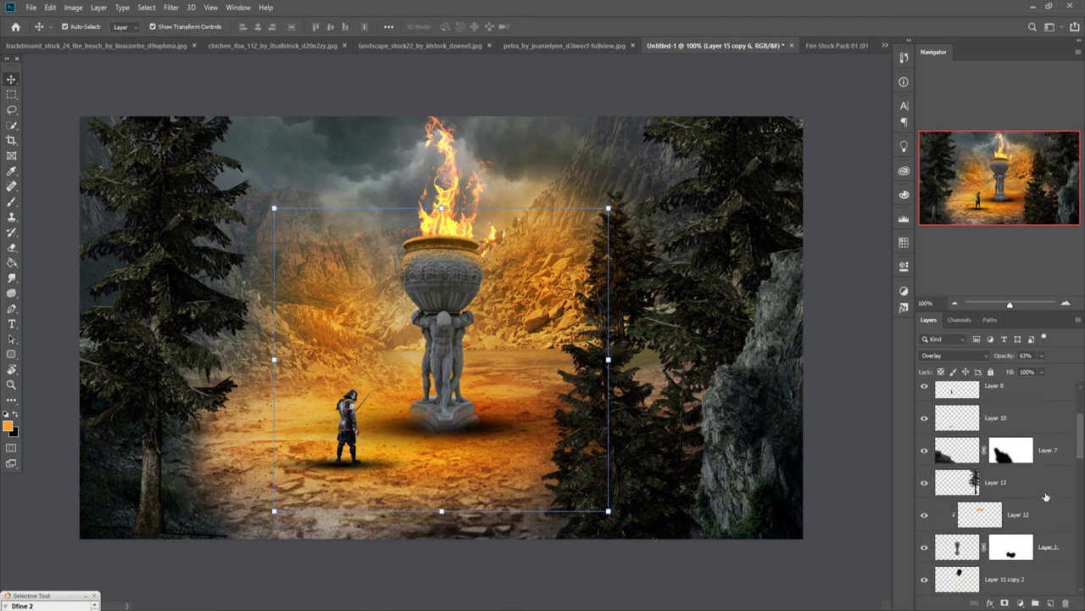
scroll(1046, 495, "up", 3)
scroll(1046, 494, "down", 1)
scroll(1045, 494, "down", 1)
scroll(1046, 494, "up", 2)
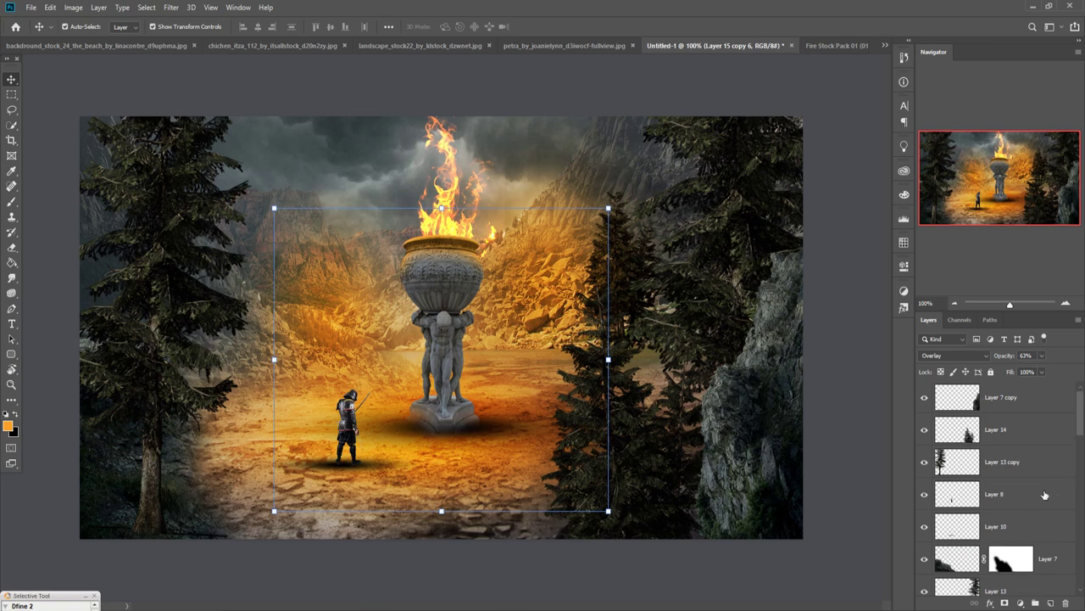
Step: Add Layer 17 above Layer 7 copy, set to Overlay, with the Brush tool active
left_click(1026, 407)
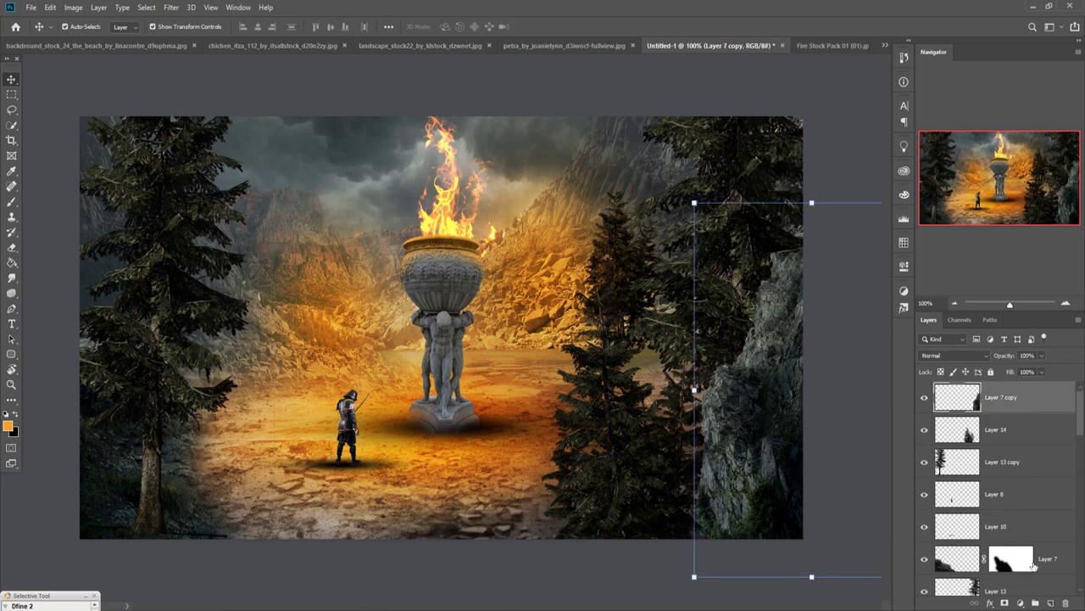
left_click(1052, 603)
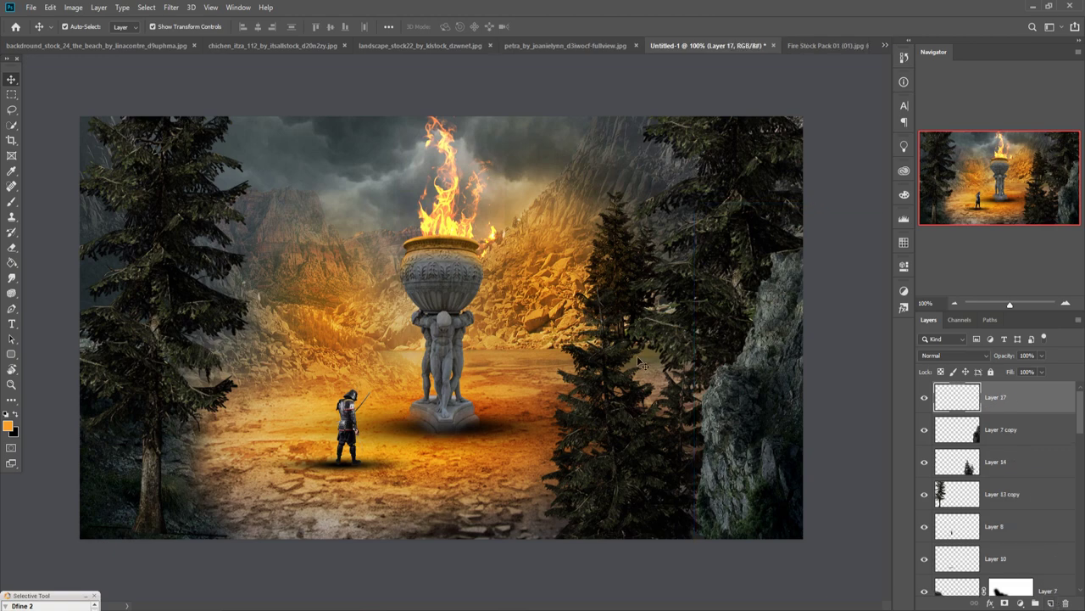
left_click(12, 201)
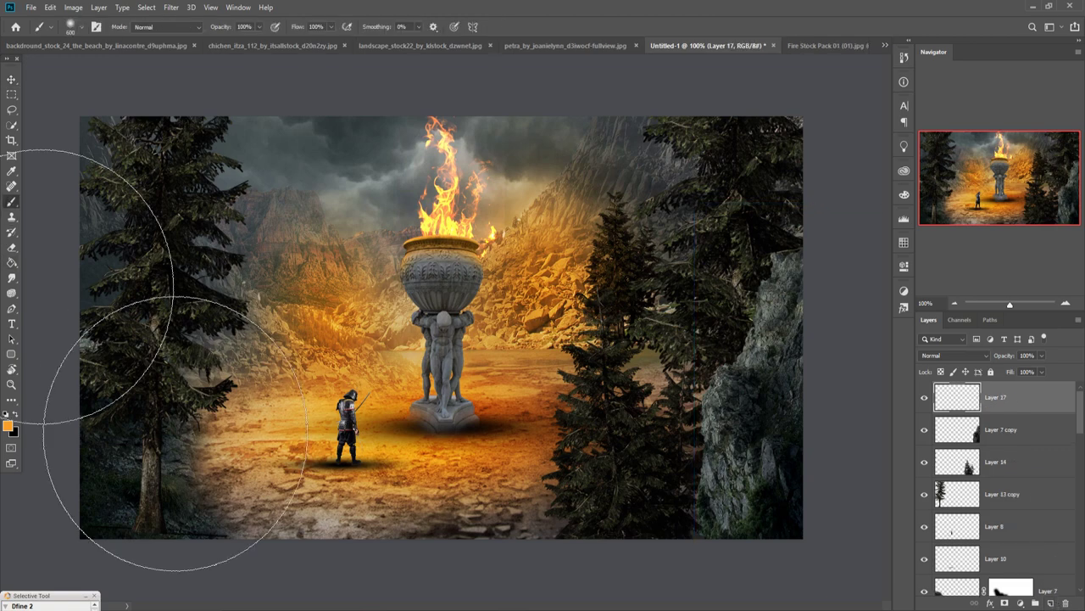
left_click(954, 355)
left_click(932, 459)
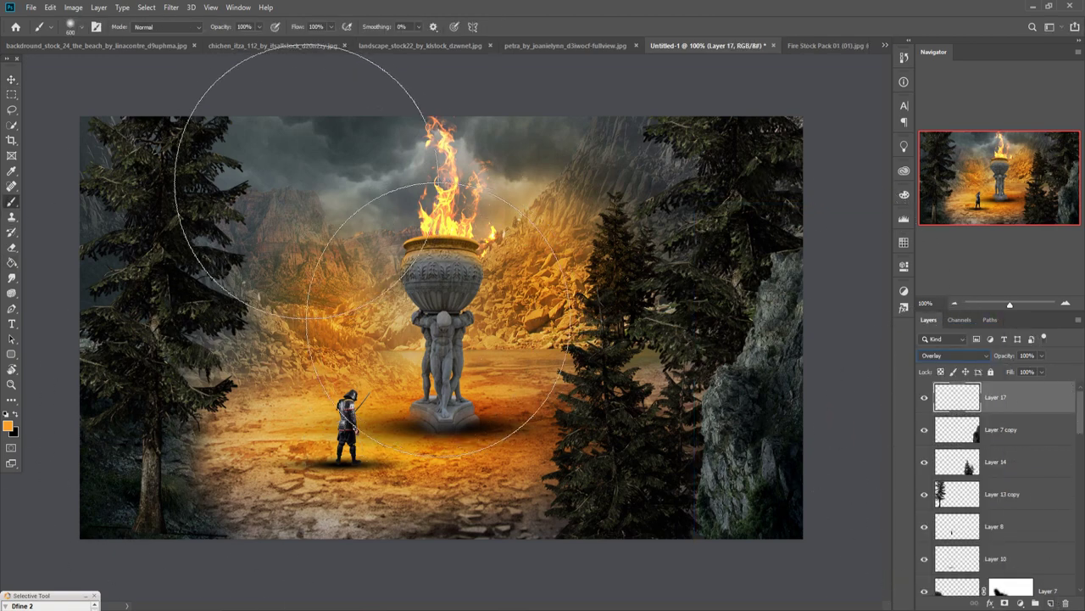
Step: Paint orange over the upper-left mountains and sky, then undo the stroke
left_click_drag(279, 195, 313, 229)
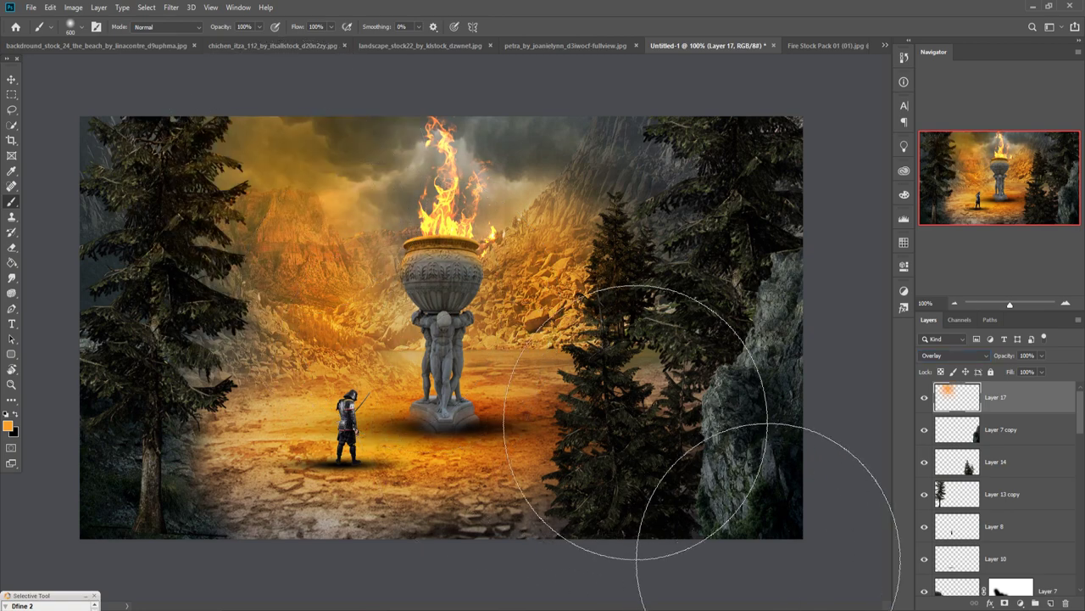
right_click(1016, 402)
left_click(1033, 403)
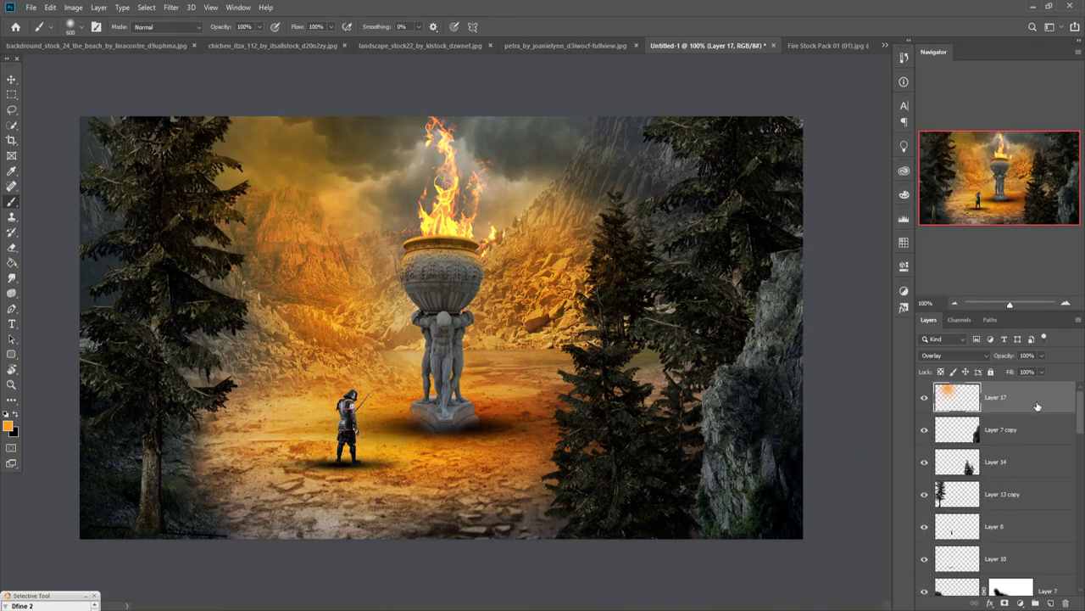
key("ctrl+z")
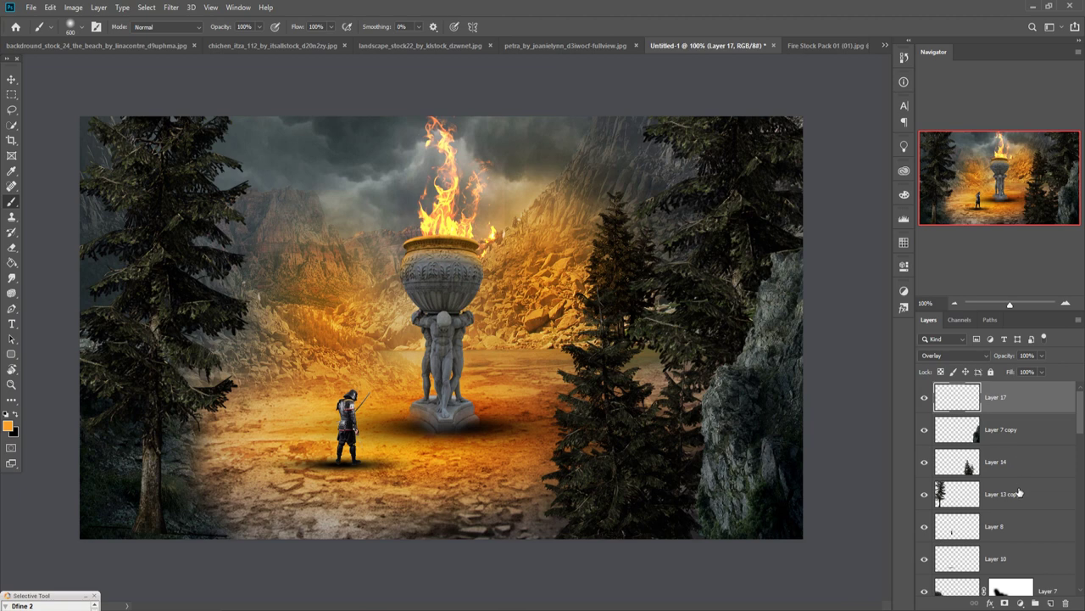
scroll(1020, 493, "down", 2)
Step: Move Layer 13 below Layer 13 copy and add Layer 18 clipped to the tree layer
left_click_drag(1018, 561, 1027, 447)
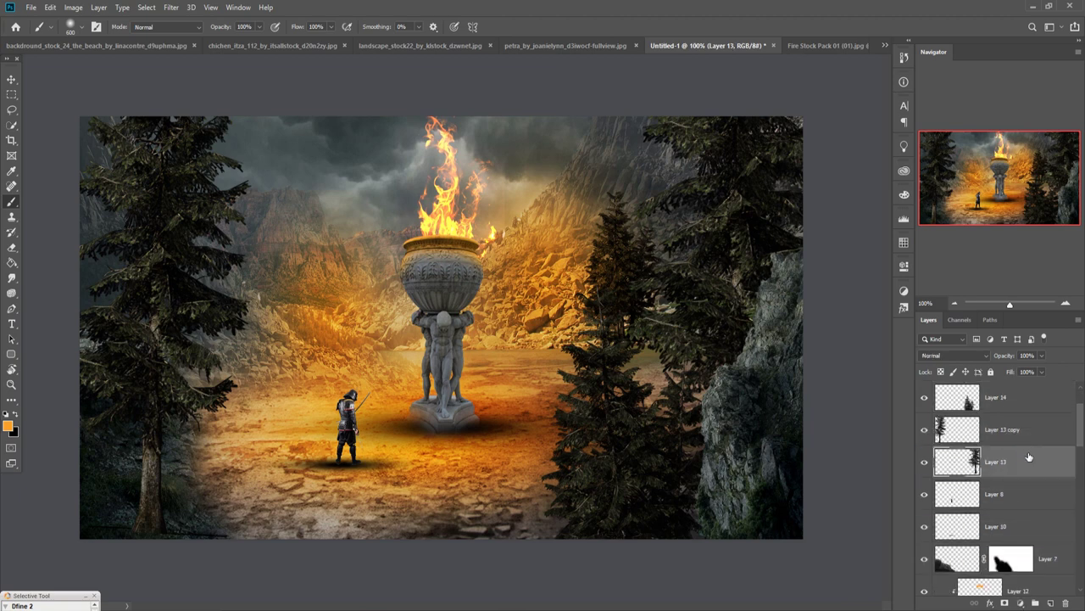
scroll(1035, 449, "up", 1)
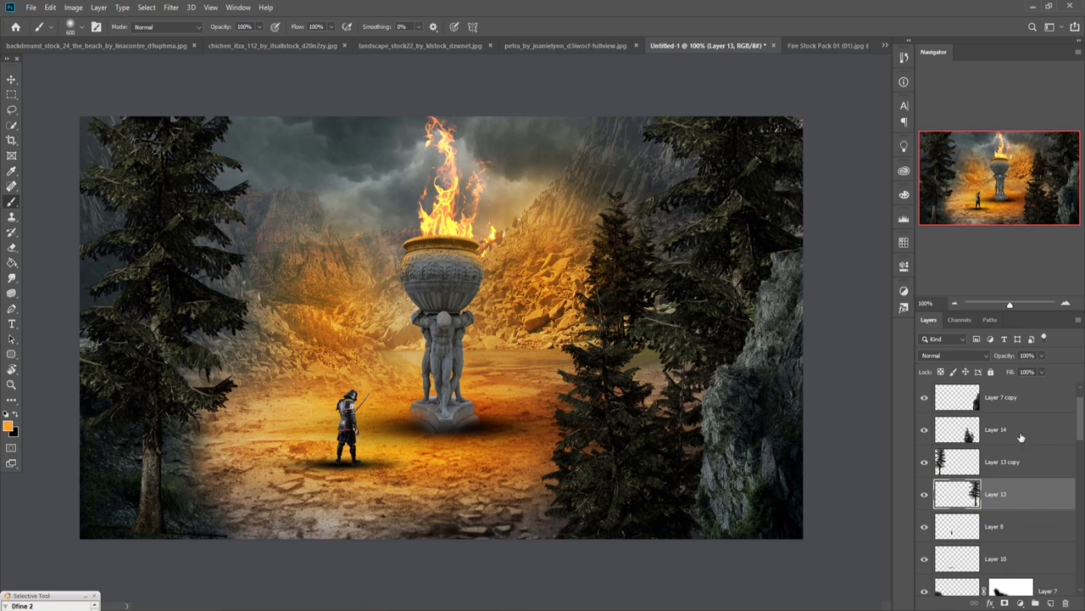
left_click(1021, 437)
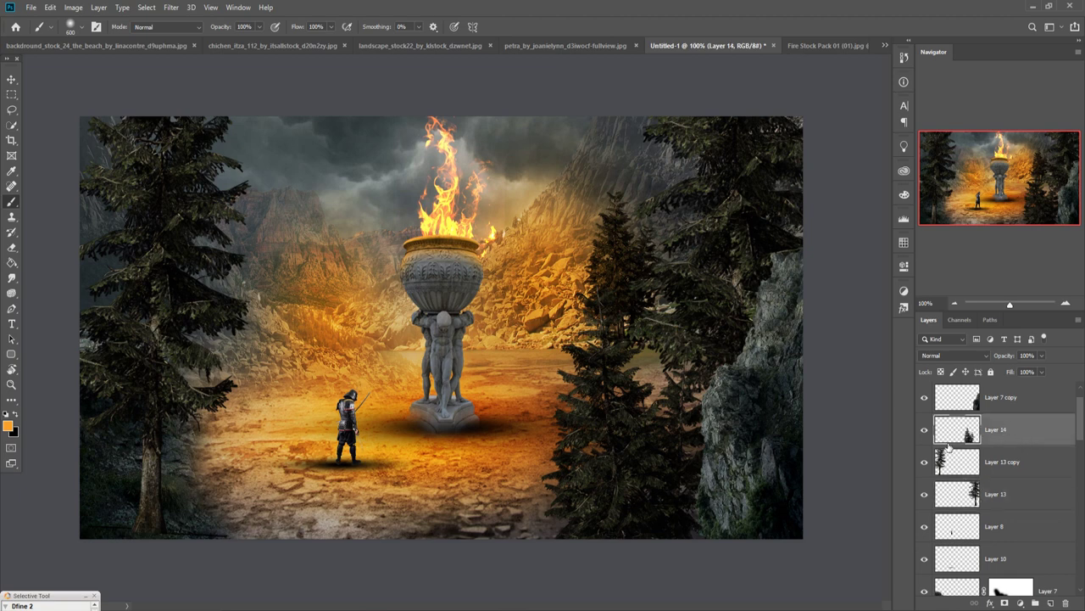
left_click(1014, 473)
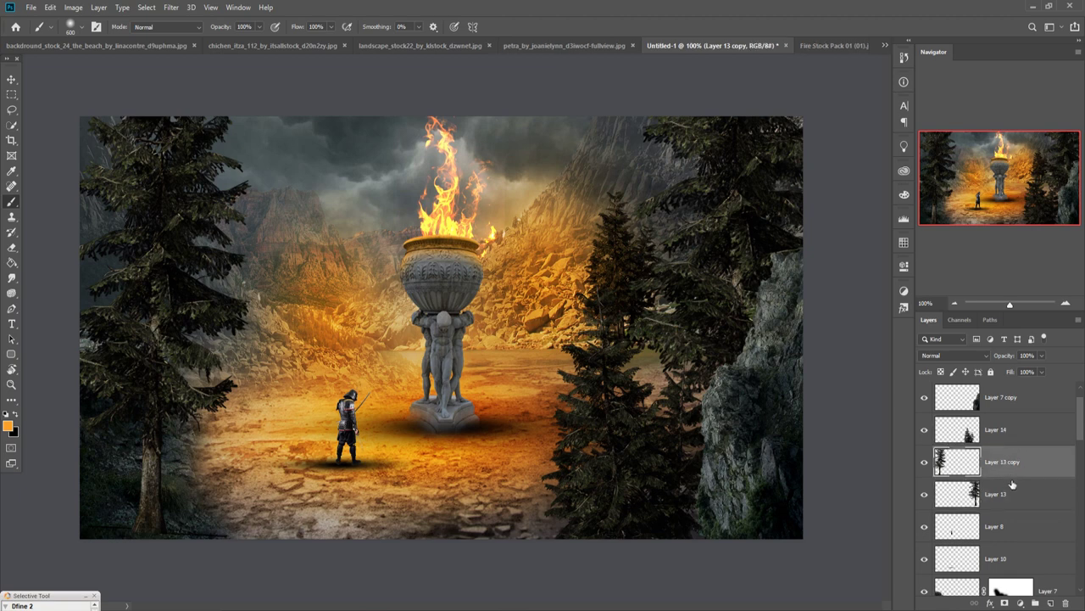
left_click(1050, 603)
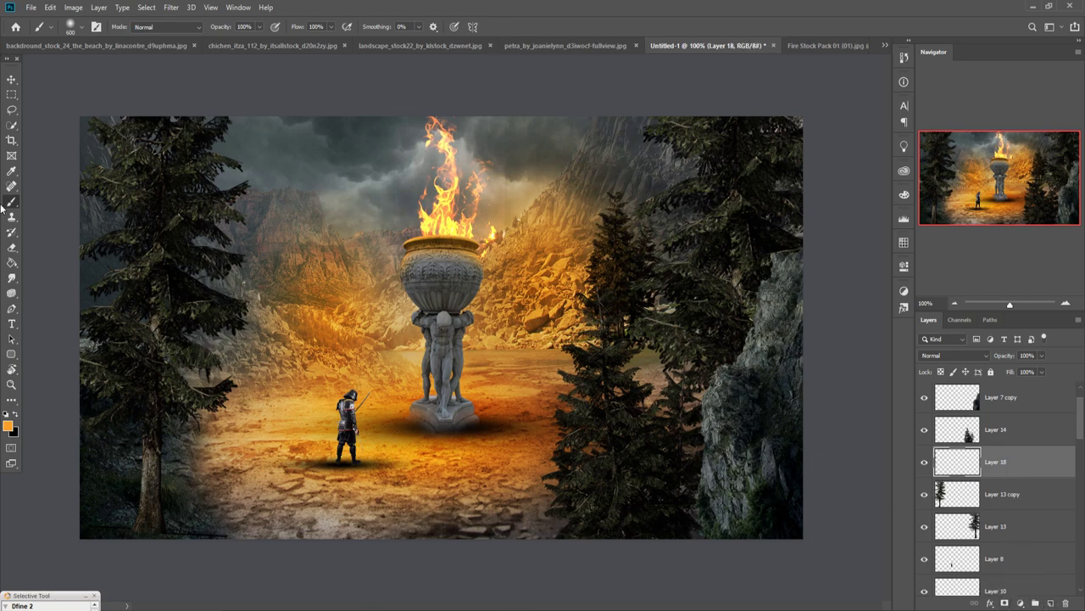
right_click(1010, 472)
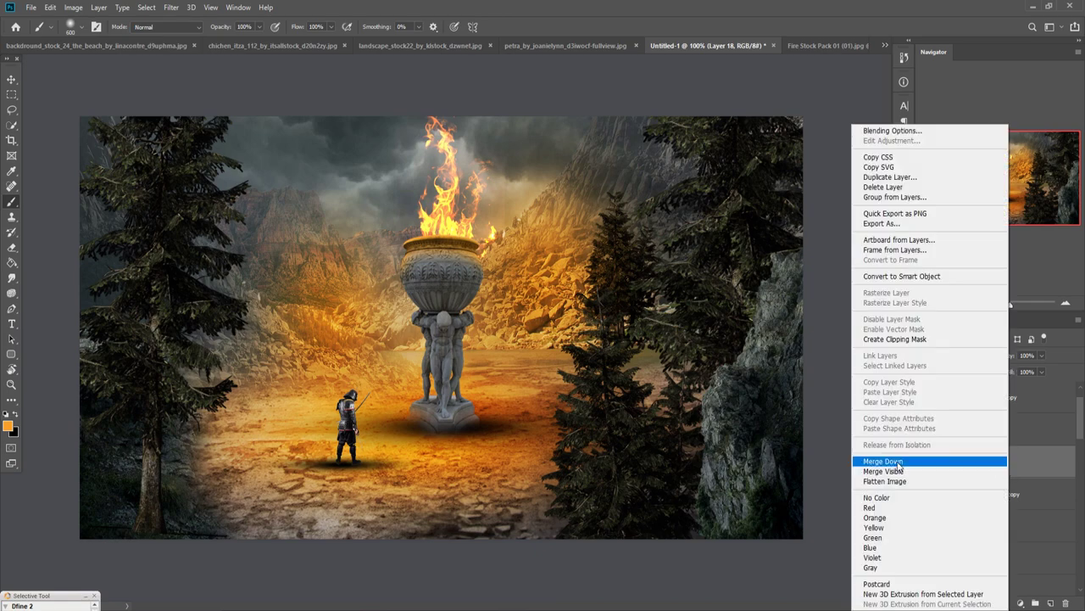
left_click(901, 340)
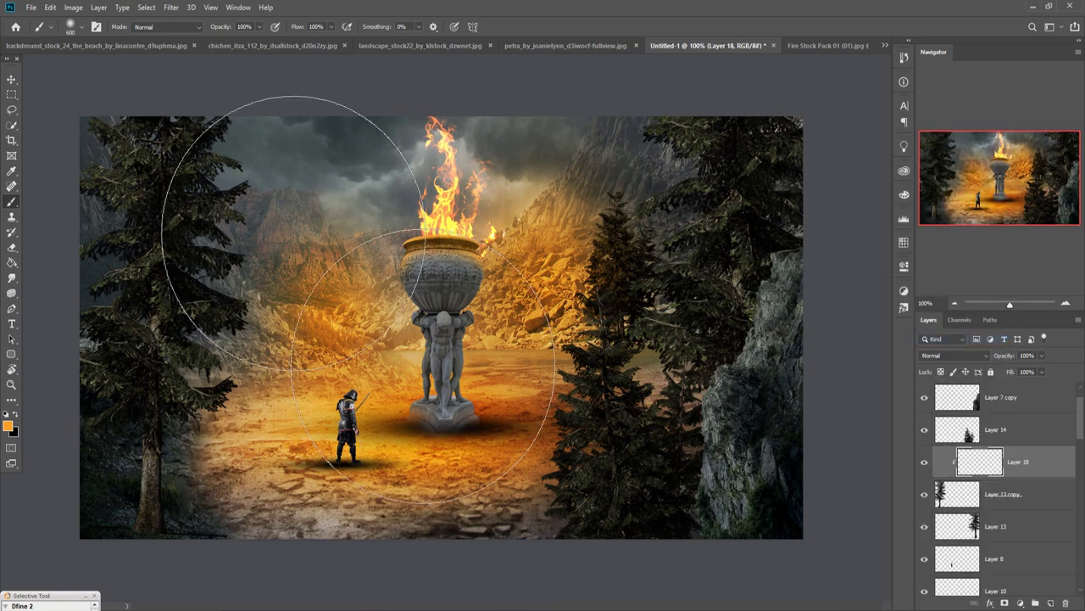
Step: Paint orange over the left pine tree and set Layer 18 to Overlay
left_click_drag(178, 153, 178, 382)
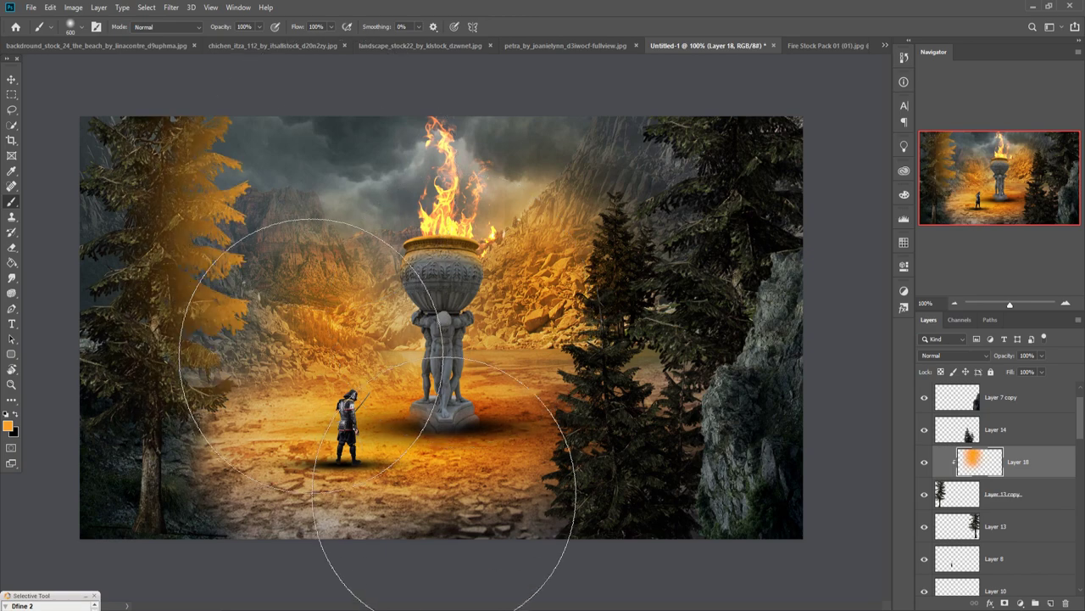
left_click(980, 356)
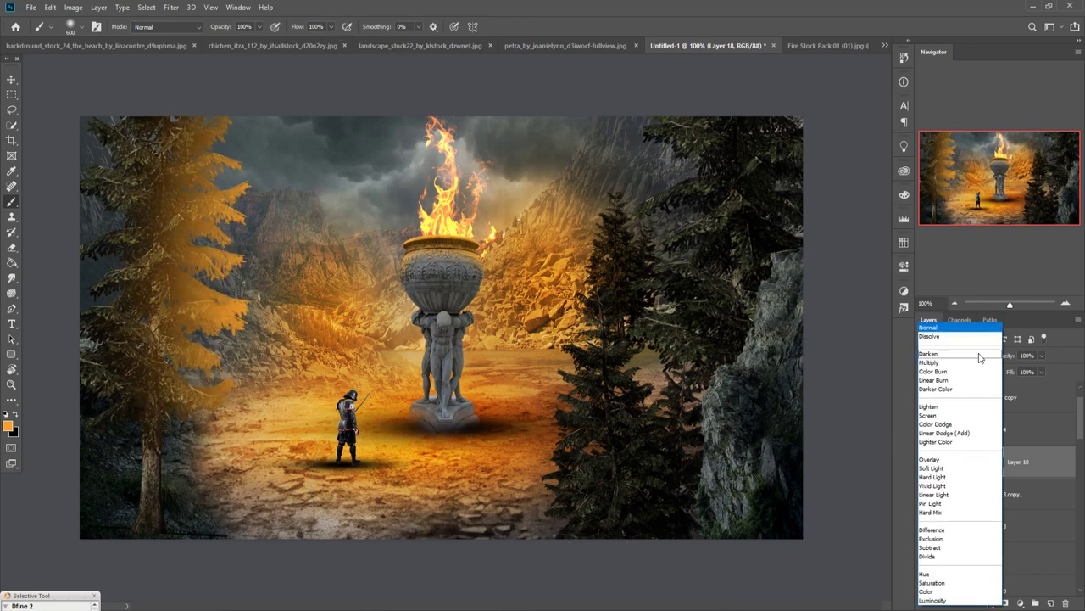
left_click(939, 461)
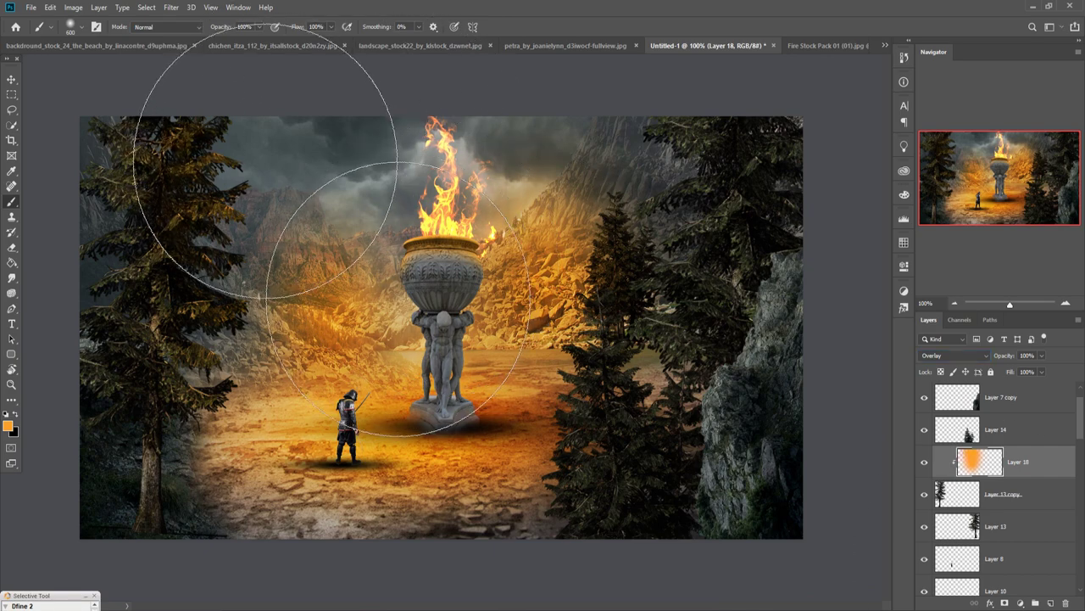
Step: Duplicate Layer 18, then delete the copy to keep the glow subtler
right_click(1037, 468)
left_click(924, 178)
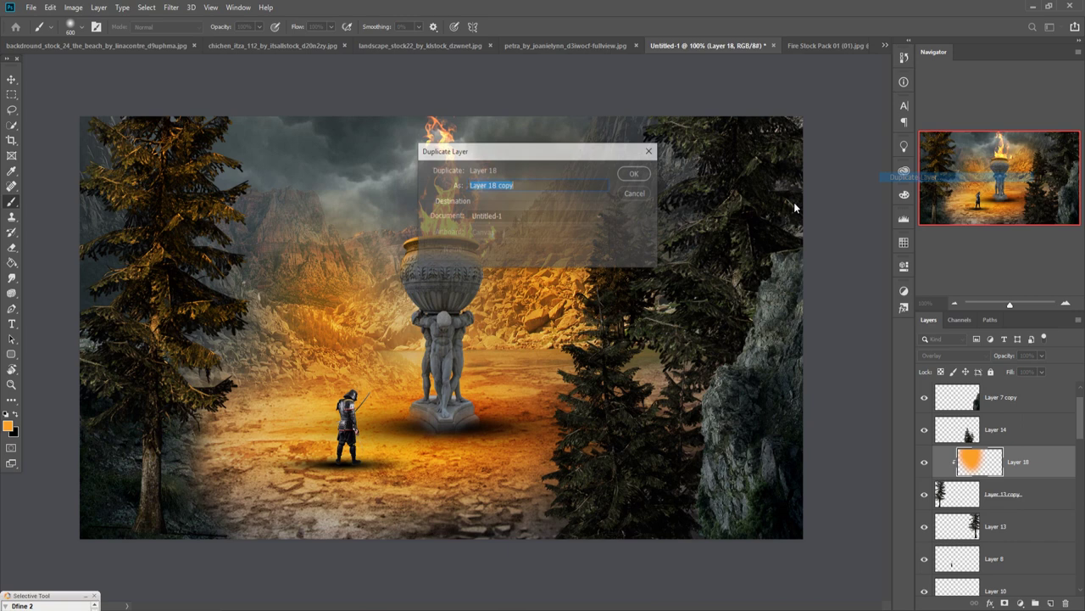
left_click(640, 175)
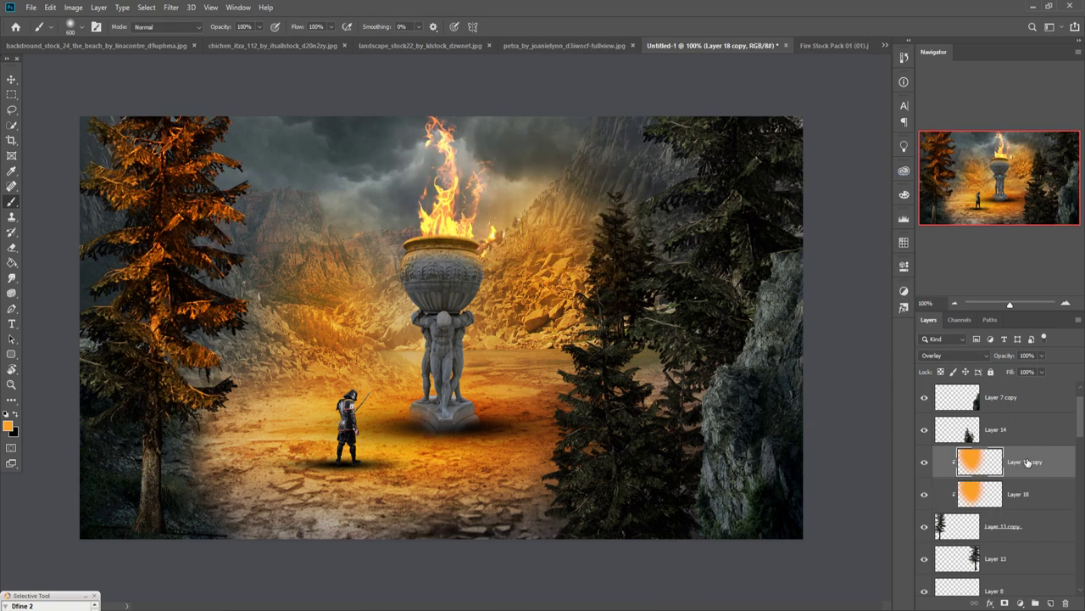
key("Delete")
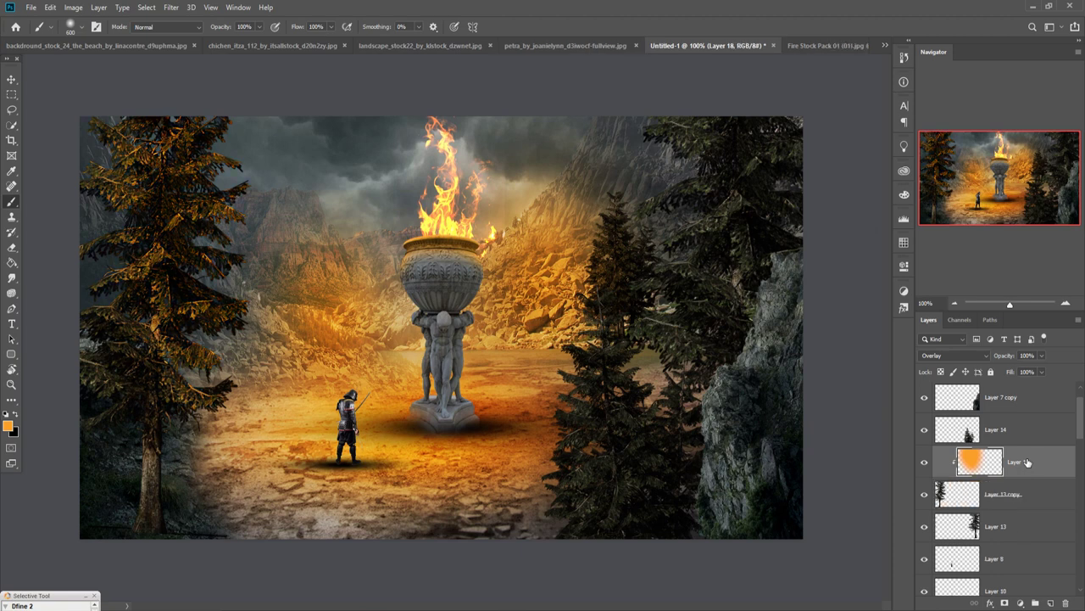
left_click(11, 80)
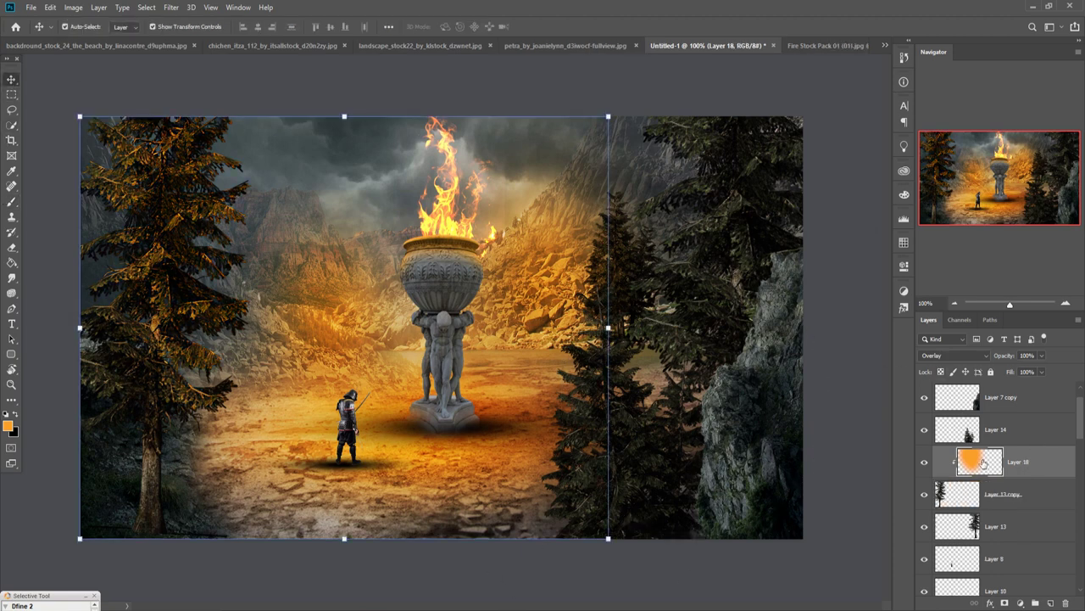
Step: Select Layer 17 and browse the adjustment layer list without adding one
scroll(1038, 464, "up", 1)
left_click(1016, 406)
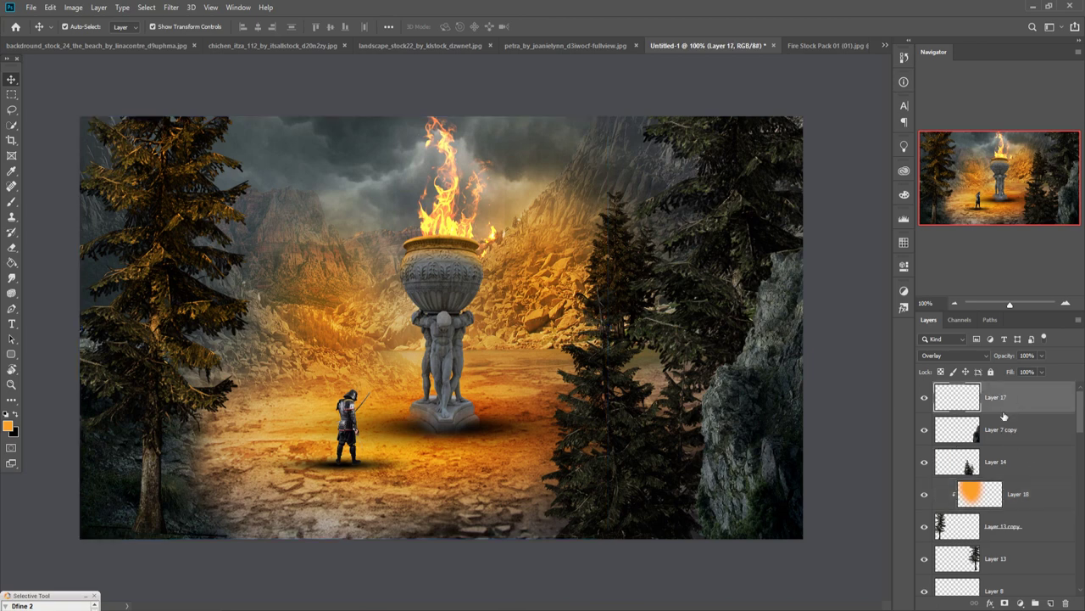
left_click(1021, 603)
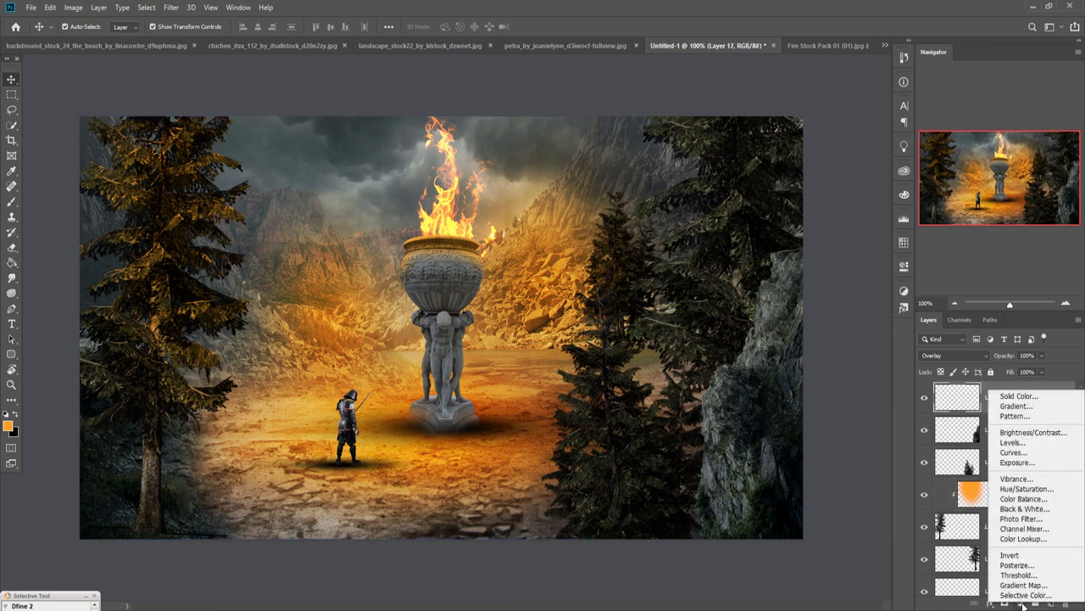
left_click(976, 495)
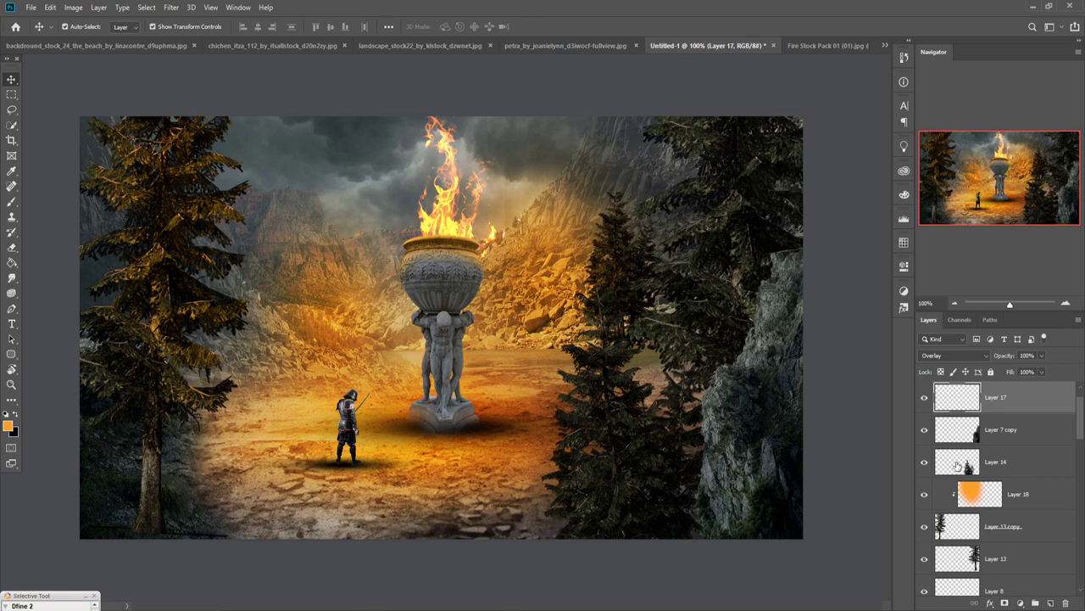
scroll(957, 462, "down", 2)
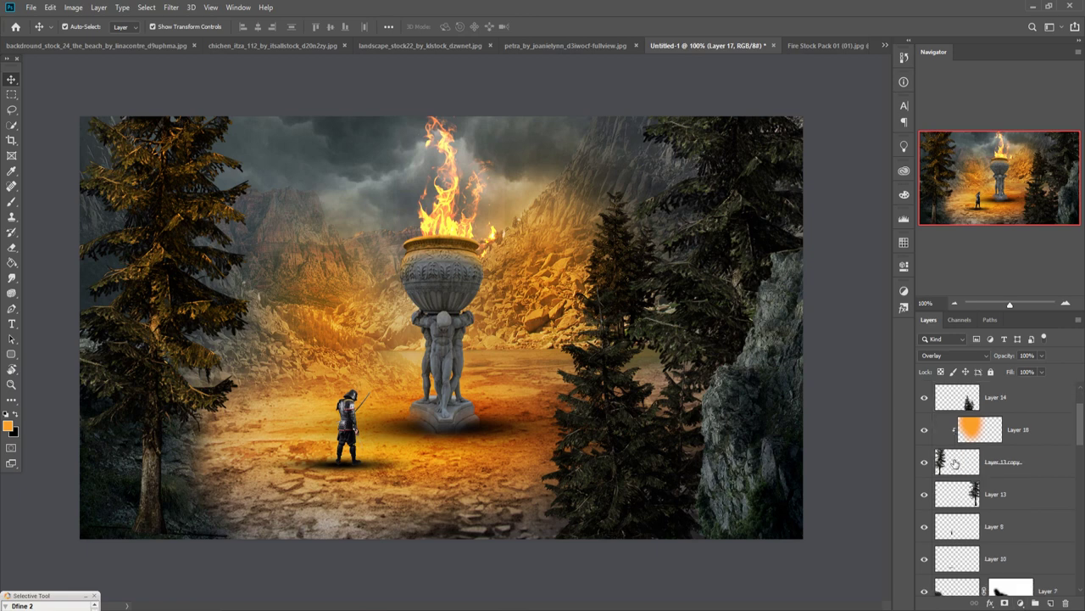
scroll(955, 462, "down", 3)
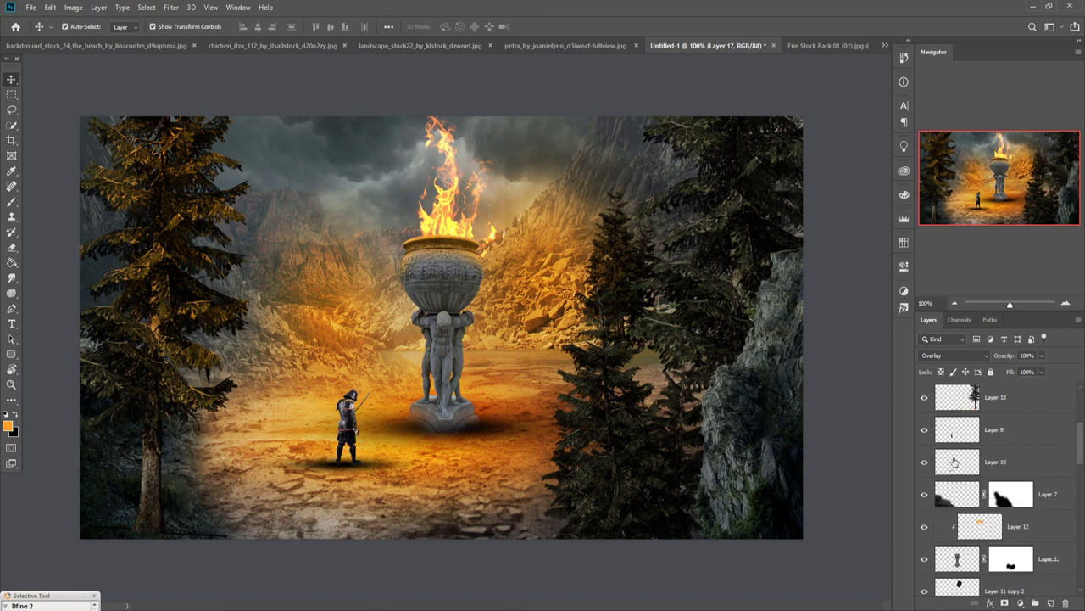
scroll(955, 462, "down", 2)
scroll(955, 462, "up", 2)
Step: Add Layer 19 above the knight's Layer 8 as a clipping mask
left_click(1005, 437)
left_click(1052, 603)
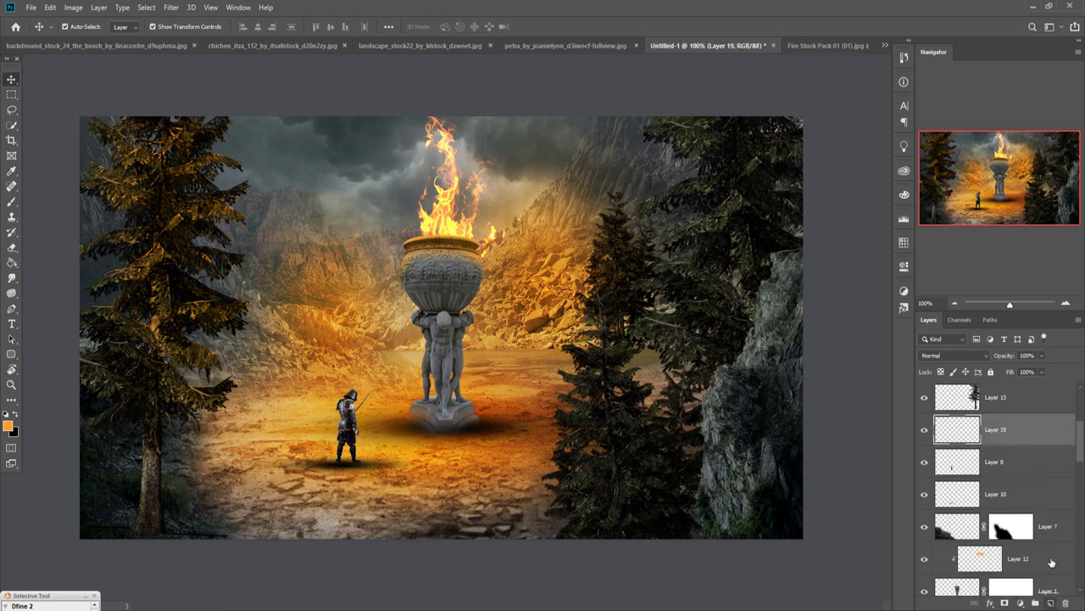
right_click(1019, 434)
left_click(899, 338)
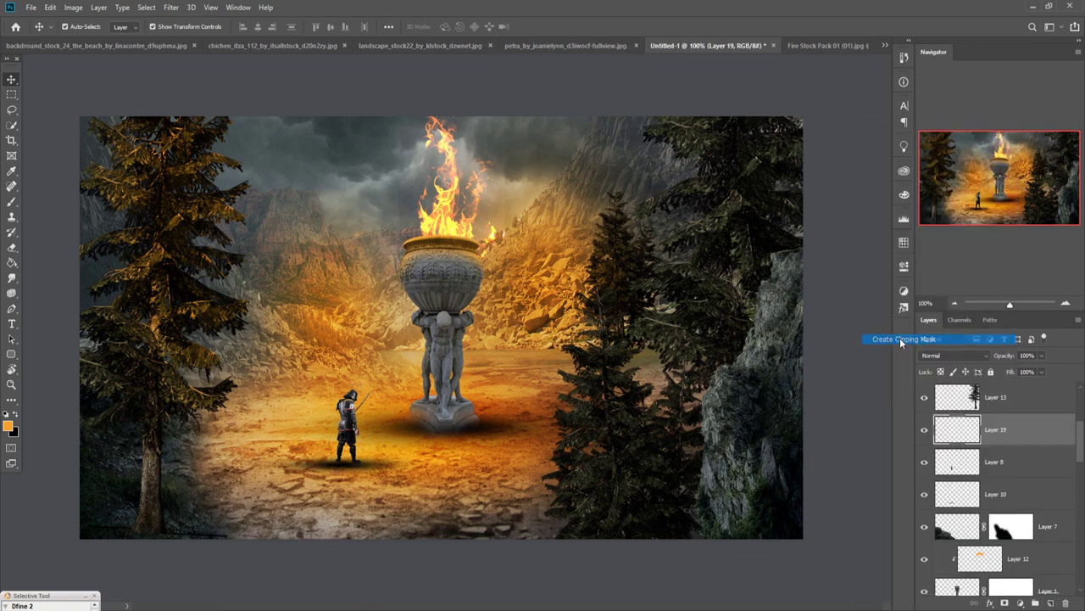
Step: Set Layer 19 to Overlay and paint a soft orange glow over the knight
left_click(12, 202)
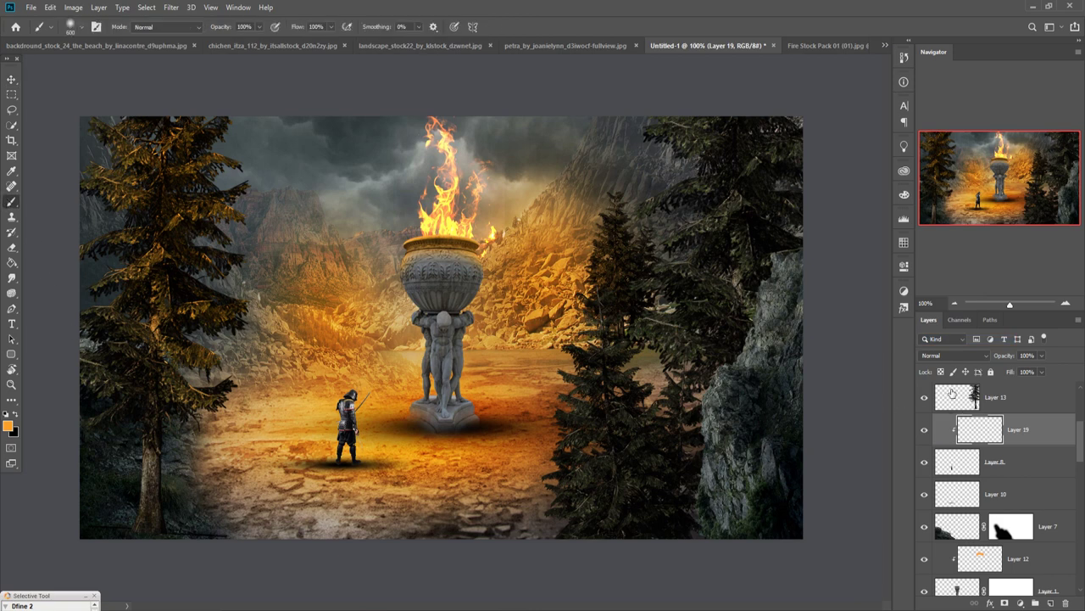
left_click(947, 356)
left_click(933, 460)
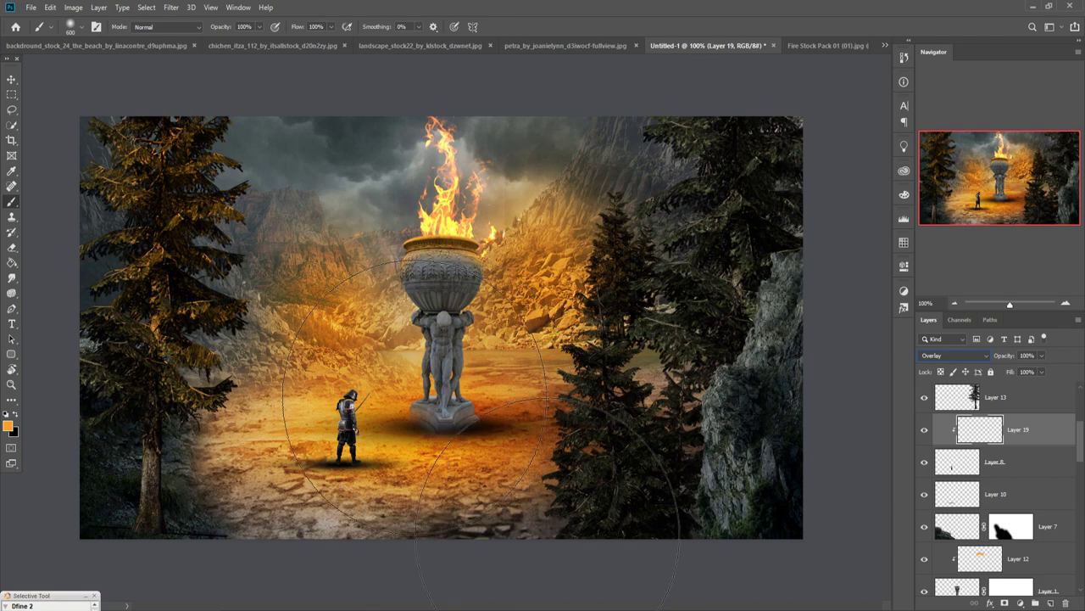
left_click(416, 386)
left_click_drag(430, 441, 457, 454)
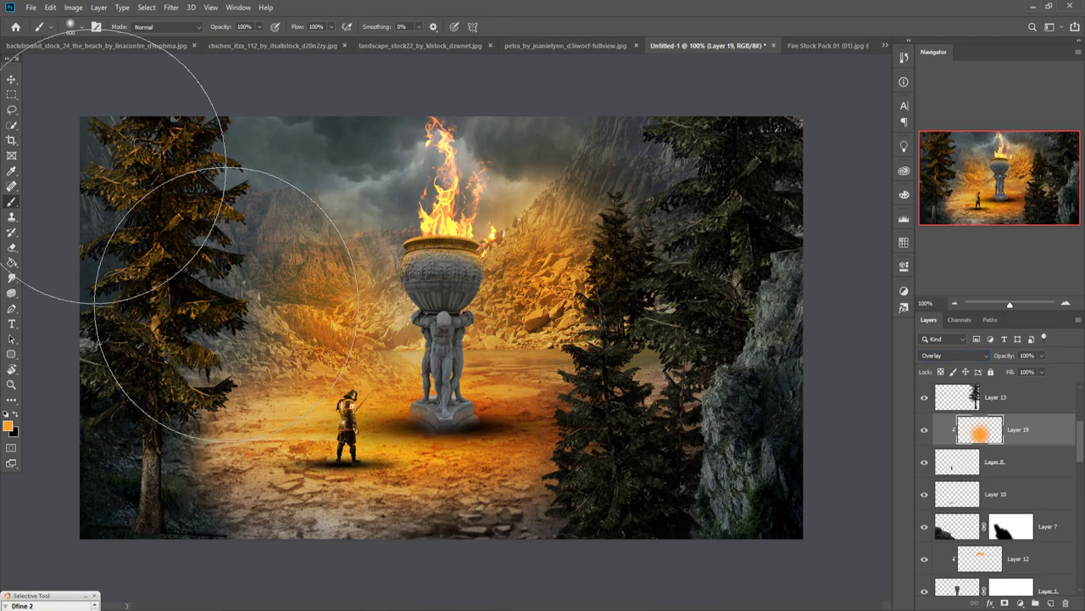
left_click(11, 79)
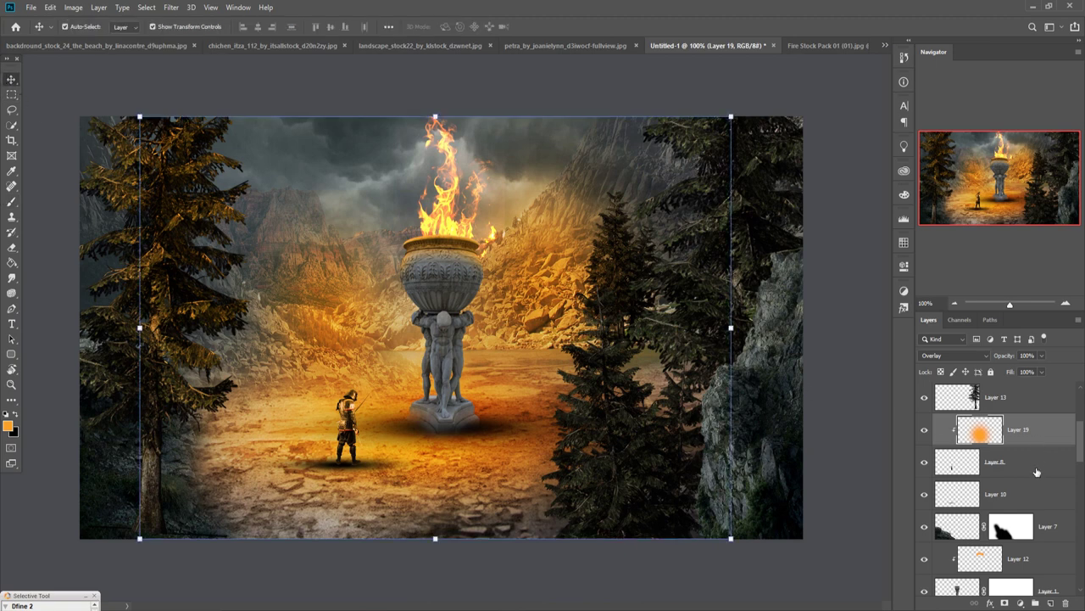
scroll(1036, 480, "up", 3)
Step: Add a new empty layer above Layer 3
left_click(1022, 401)
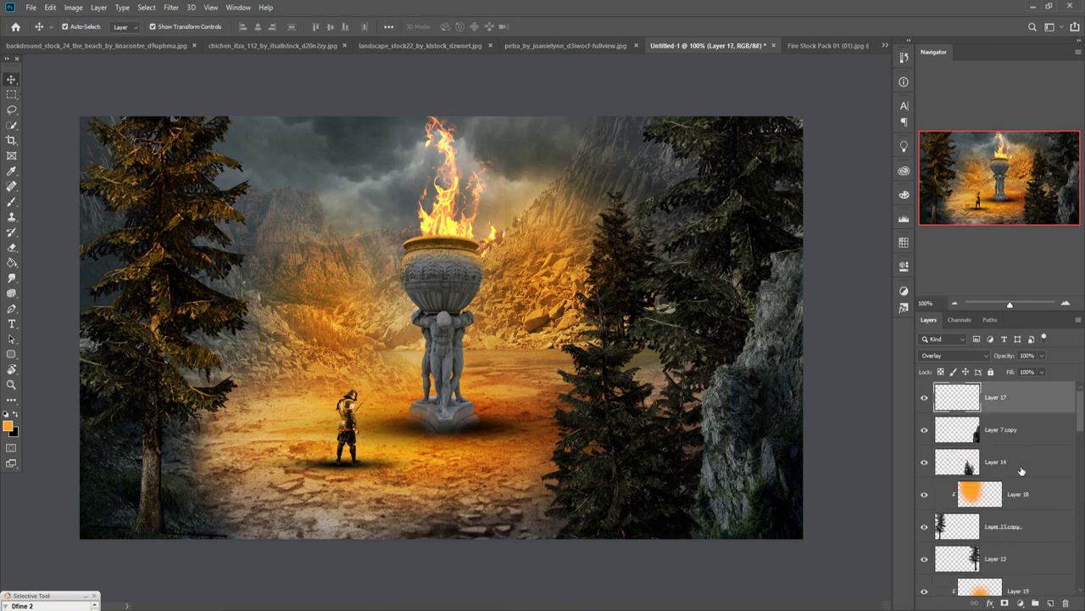
scroll(1022, 471, "down", 2)
scroll(1022, 471, "down", 2)
scroll(1022, 468, "down", 2)
scroll(1022, 466, "down", 2)
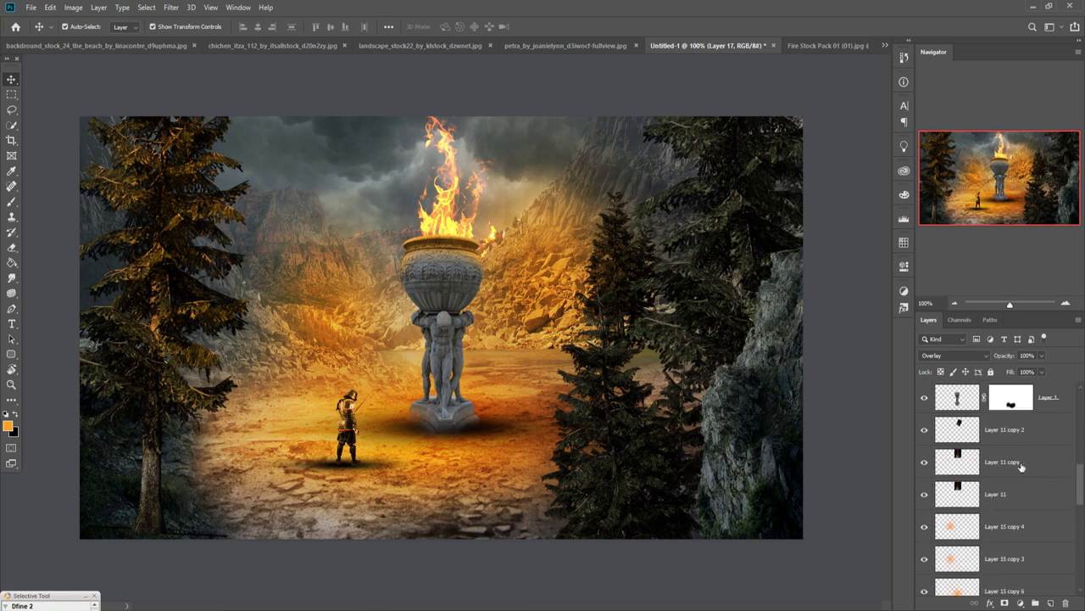
scroll(1021, 466, "down", 2)
scroll(1022, 466, "down", 2)
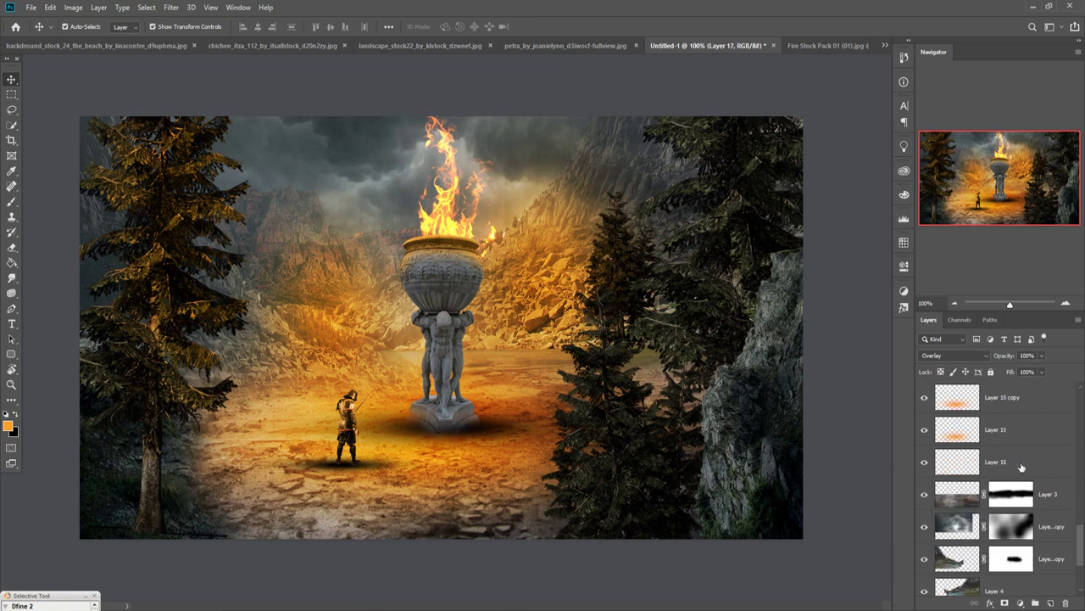
left_click(1051, 504)
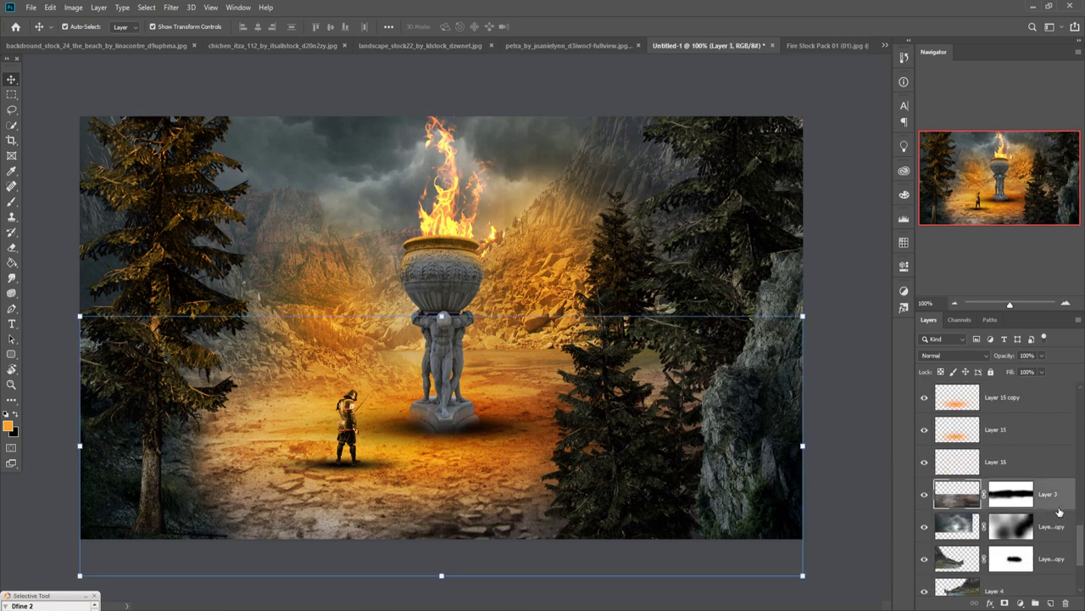
left_click(1050, 603)
left_click(11, 217)
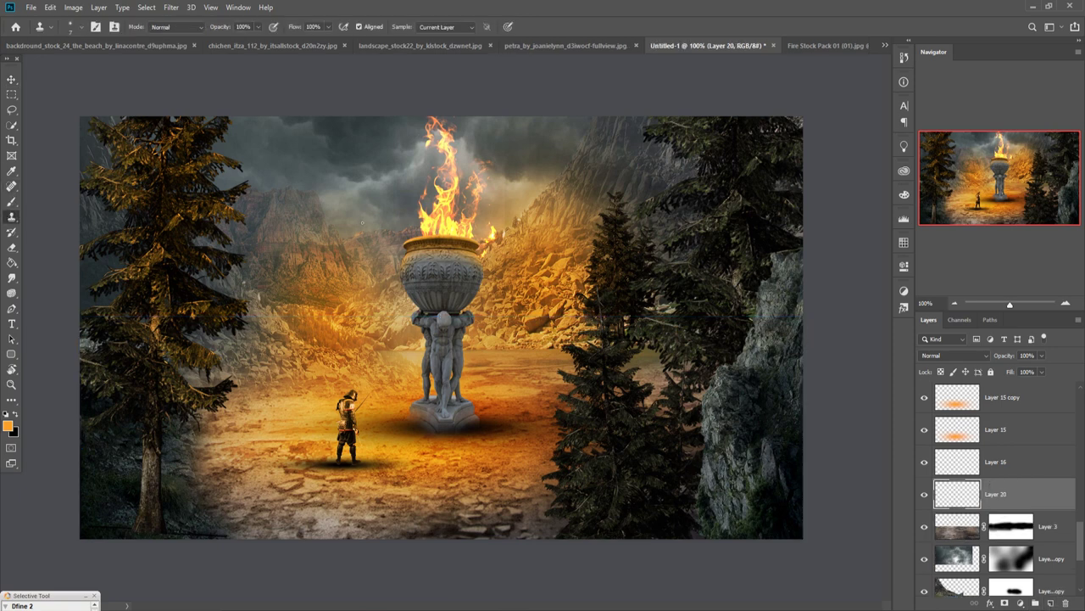
Step: Paint a 700px soft white glow behind the urn on the new layer
left_click(16, 415)
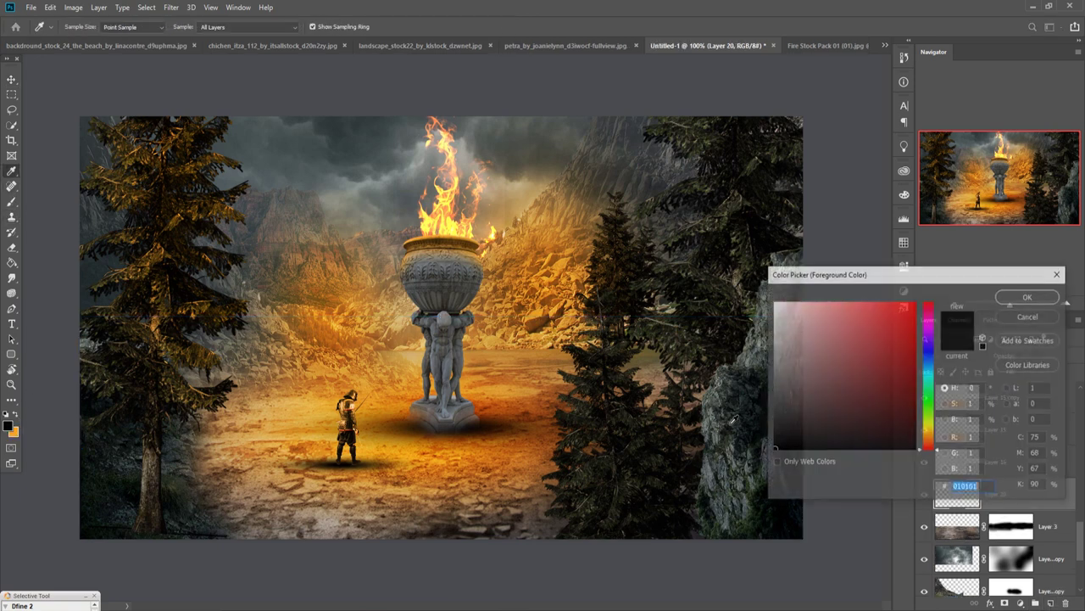
left_click(778, 307)
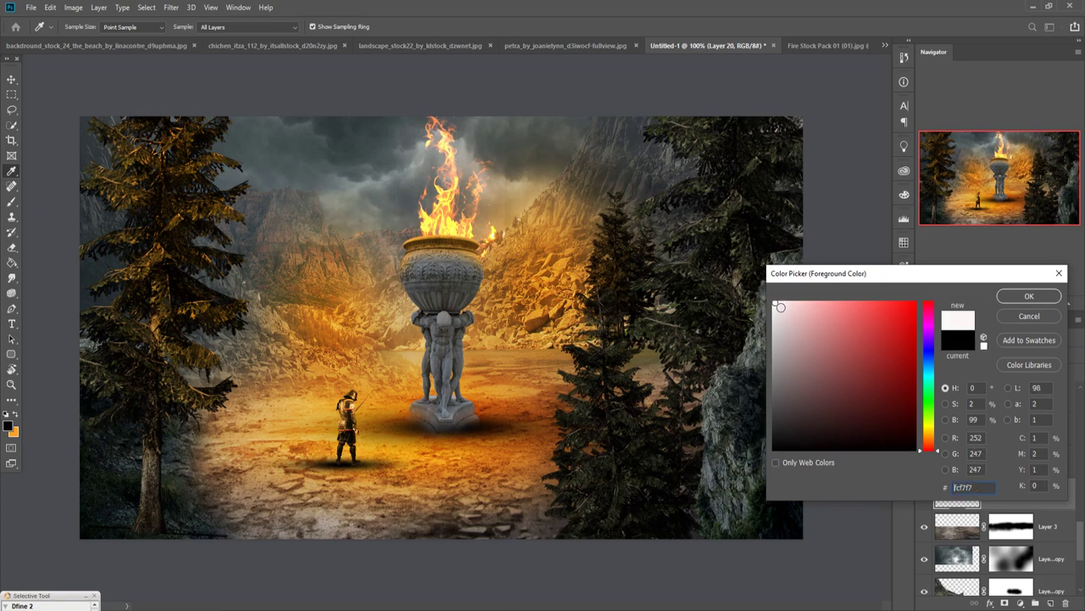
left_click(1028, 295)
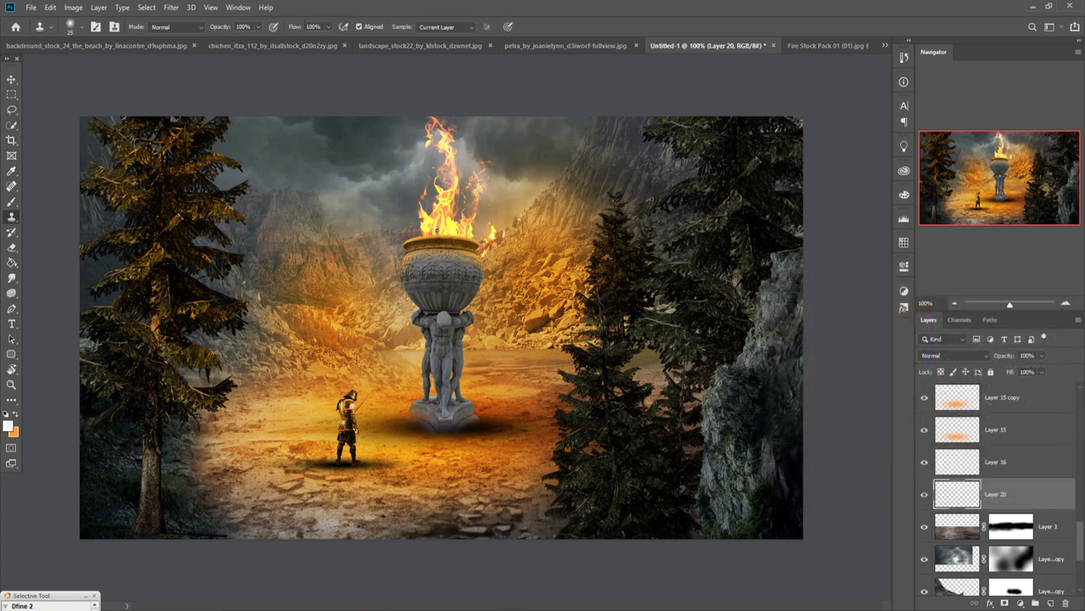
left_click(11, 202)
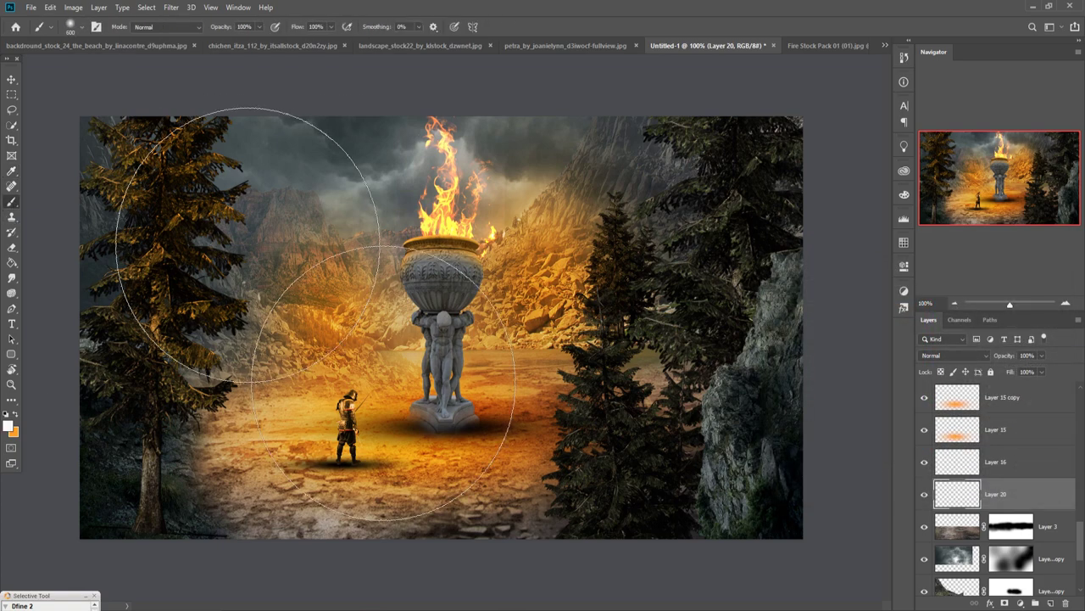
key("bracketright")
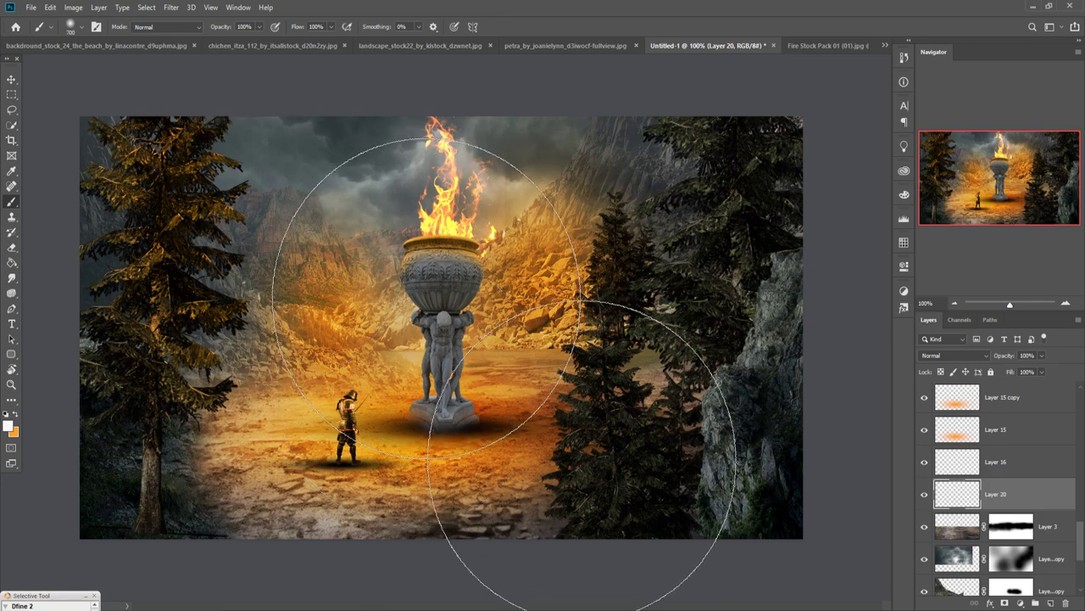
left_click(435, 316)
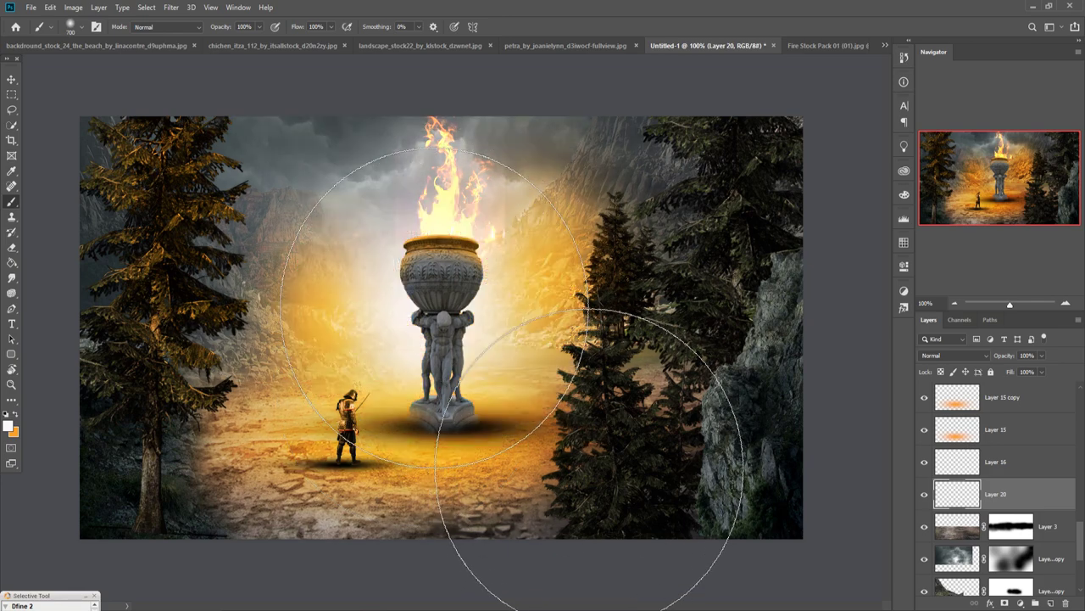
Step: Move the glow layer down the stack to sit beneath Layer 4
left_click(10, 81)
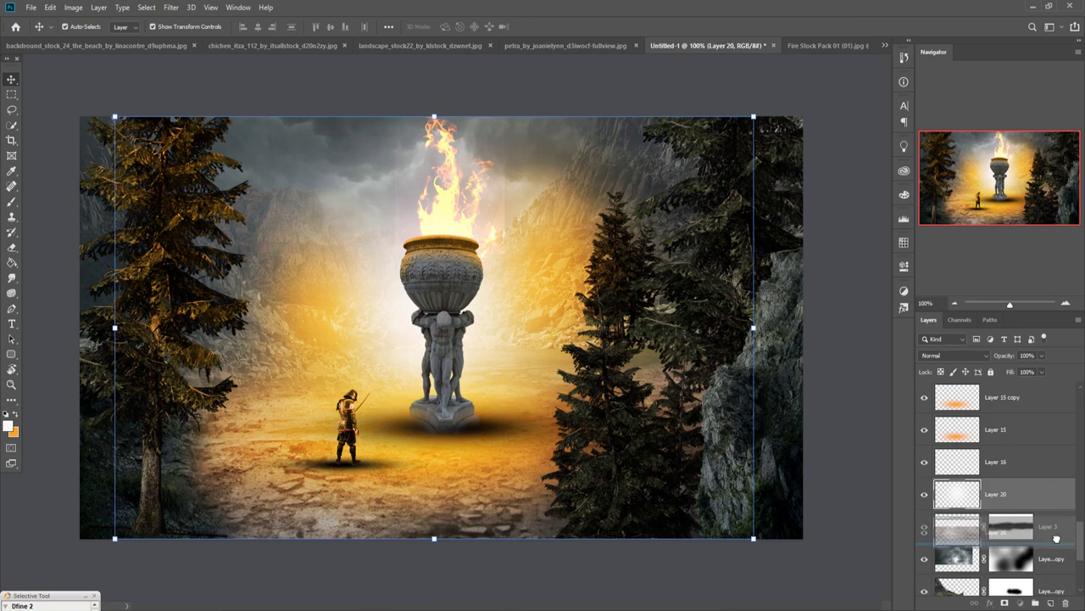
scroll(1043, 583, "down", 1)
left_click_drag(1043, 585, 1036, 564)
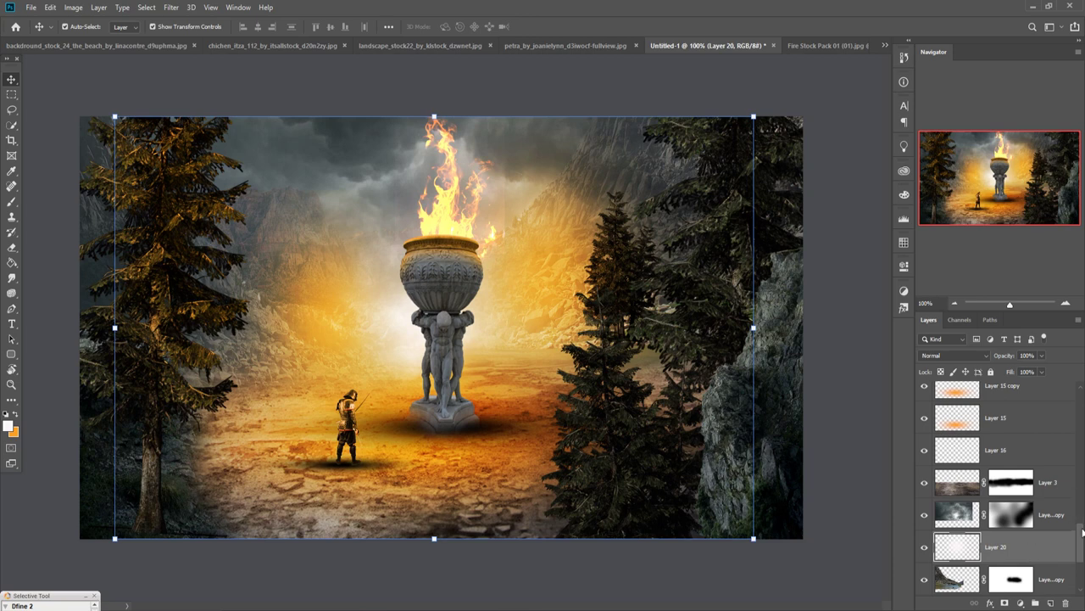
scroll(1083, 531, "down", 3)
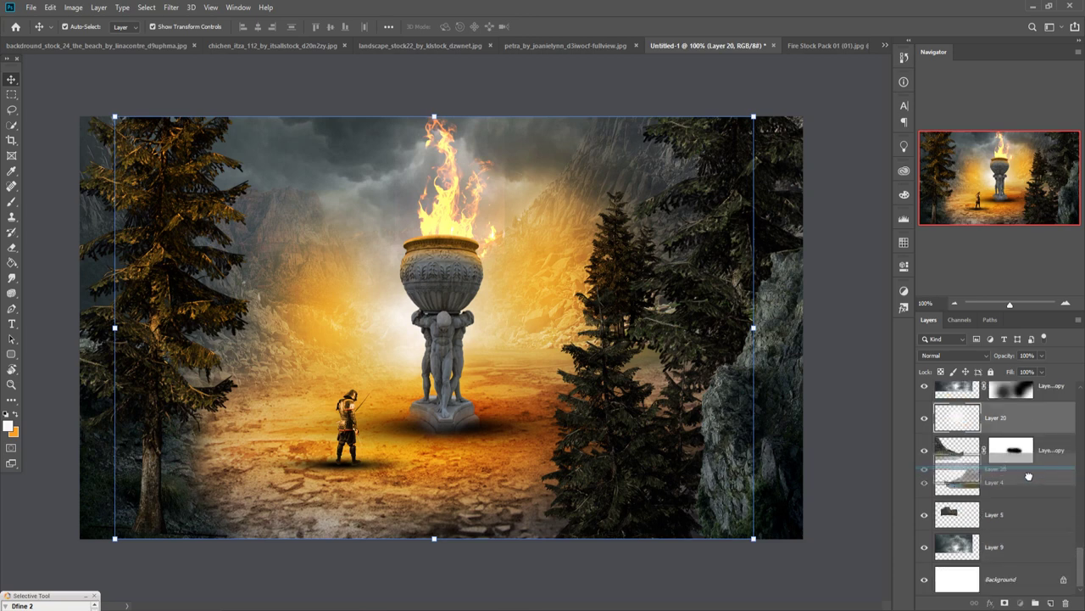
left_click_drag(1032, 427, 1029, 495)
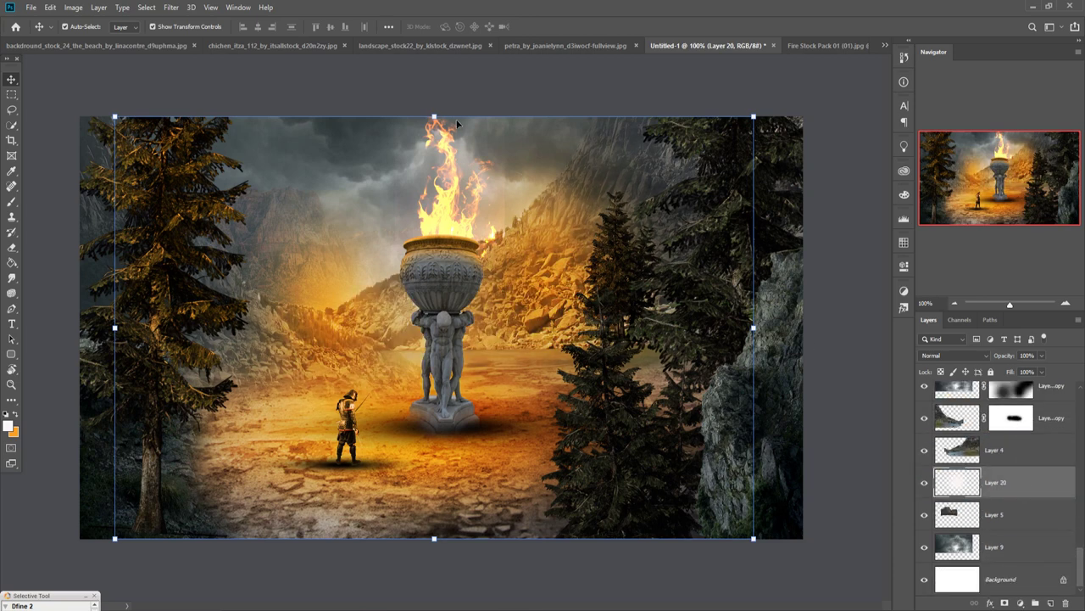
Step: Free Transform the glow to about 125% taller and narrower
left_click_drag(434, 116, 437, 10)
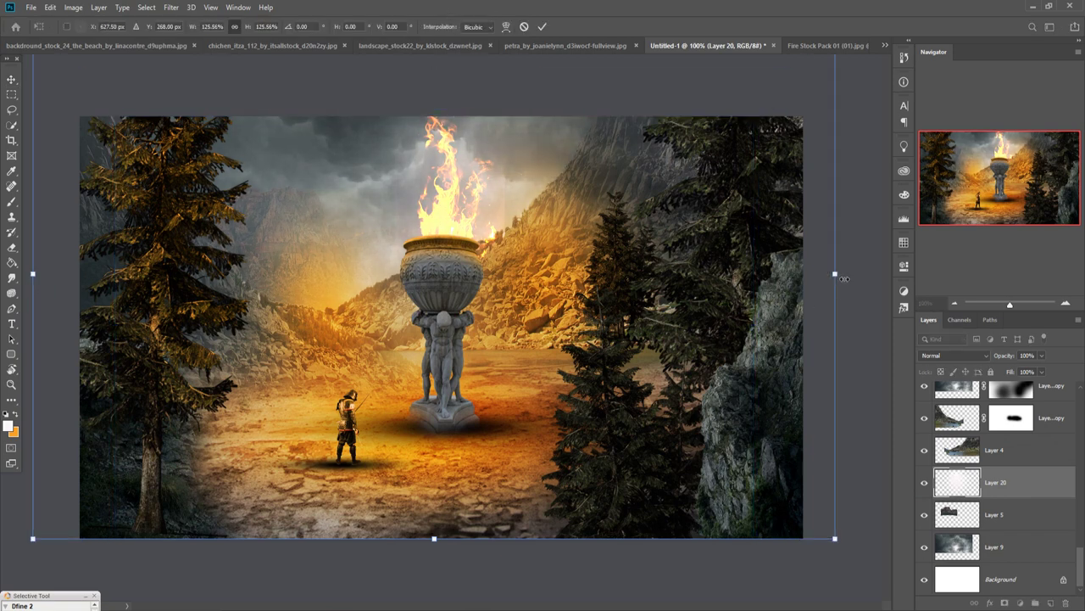
mouse_move(835, 274)
left_mouse_down()
mouse_move(399, 274)
mouse_move(566, 212)
mouse_move(563, 141)
mouse_move(578, 170)
left_mouse_up()
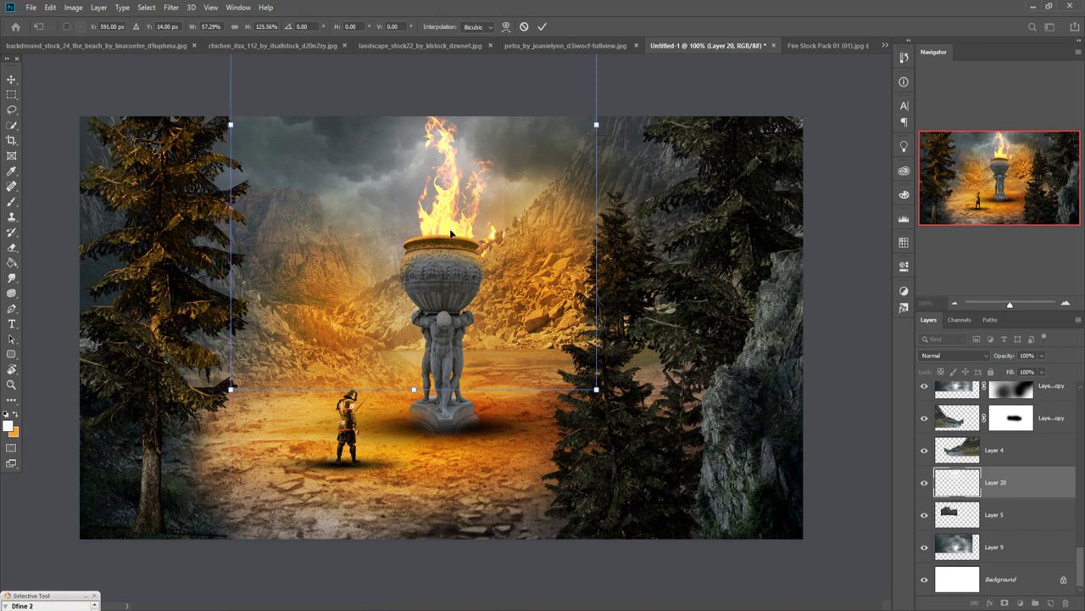
left_click(12, 80)
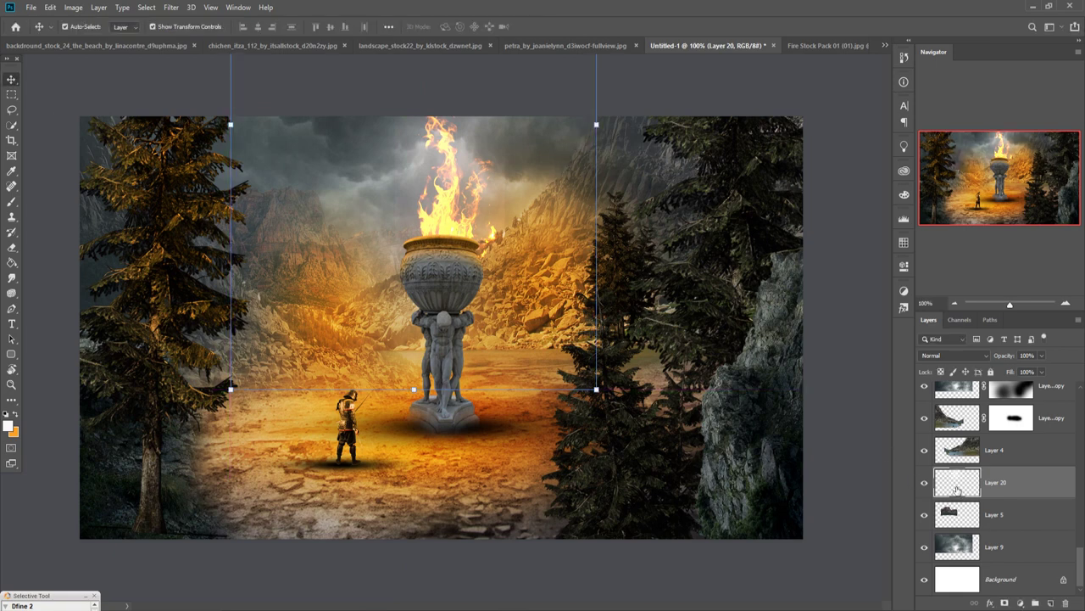
left_click_drag(544, 165, 541, 215)
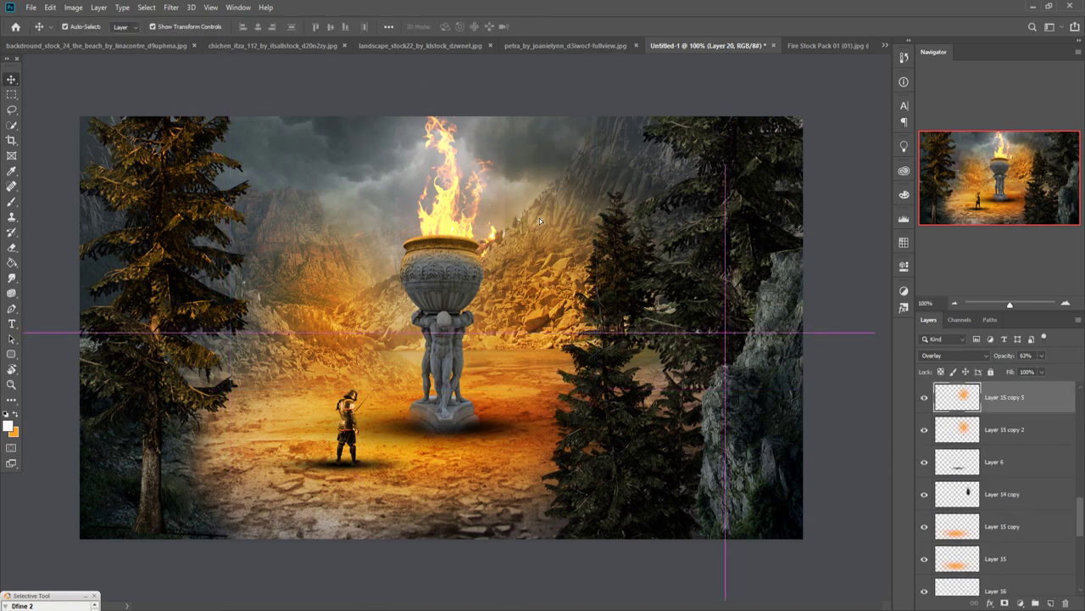
Step: Undo the stray move and add a Color Balance above Layer 17: midtones +3 red, +36 blue
key("ctrl+z")
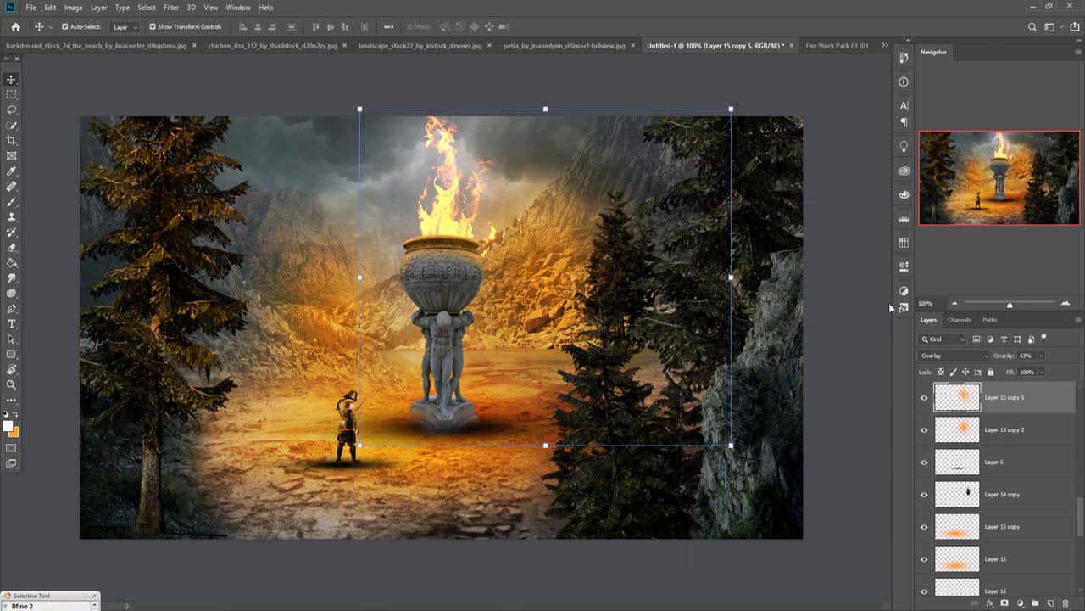
scroll(1026, 405, "up", 5)
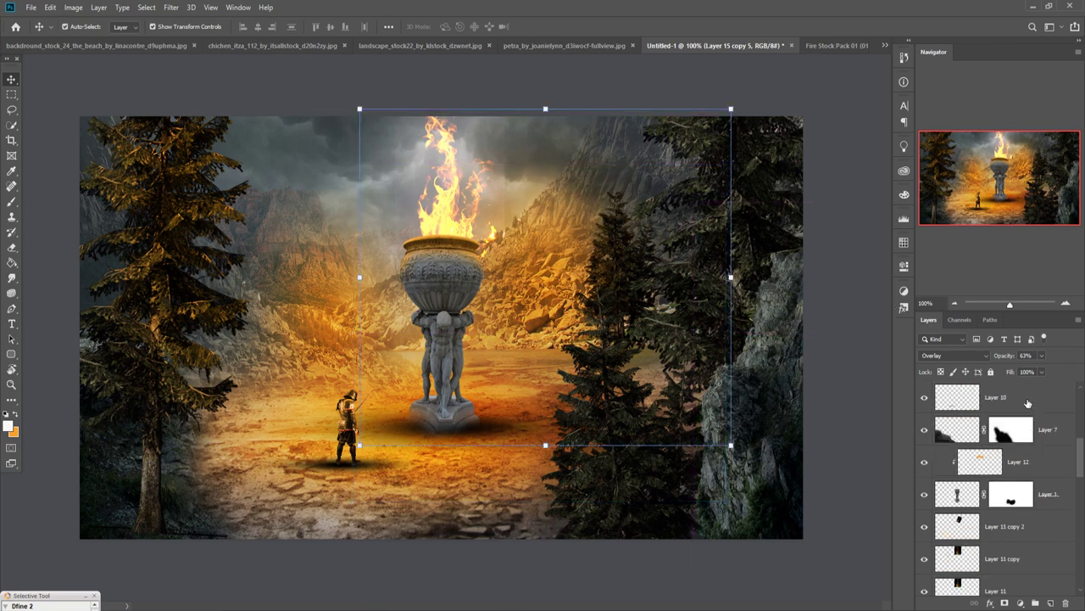
left_click(1009, 396)
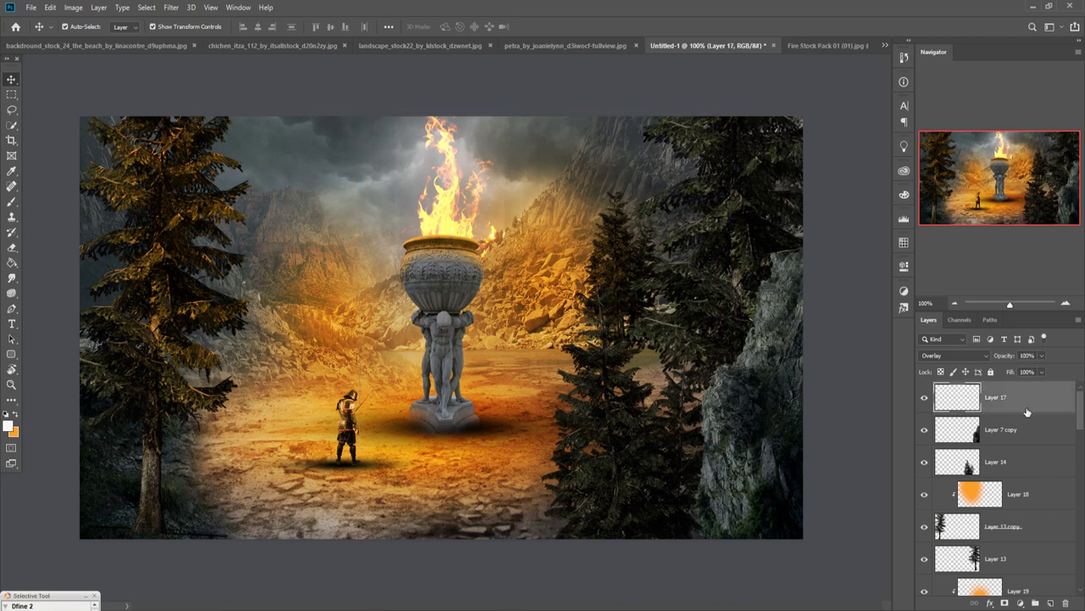
left_click(1020, 603)
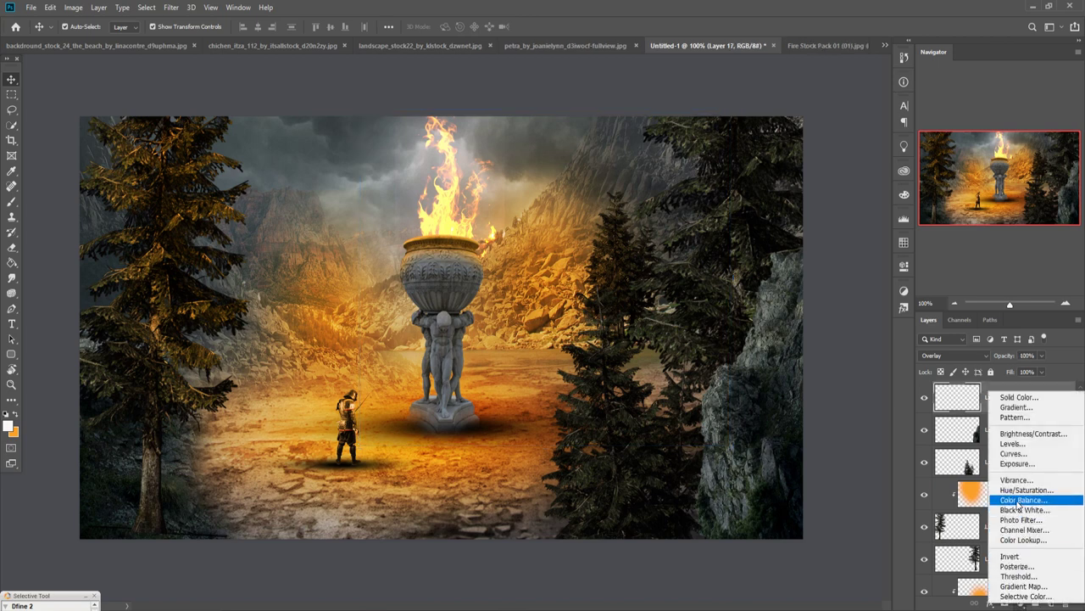
left_click(1022, 500)
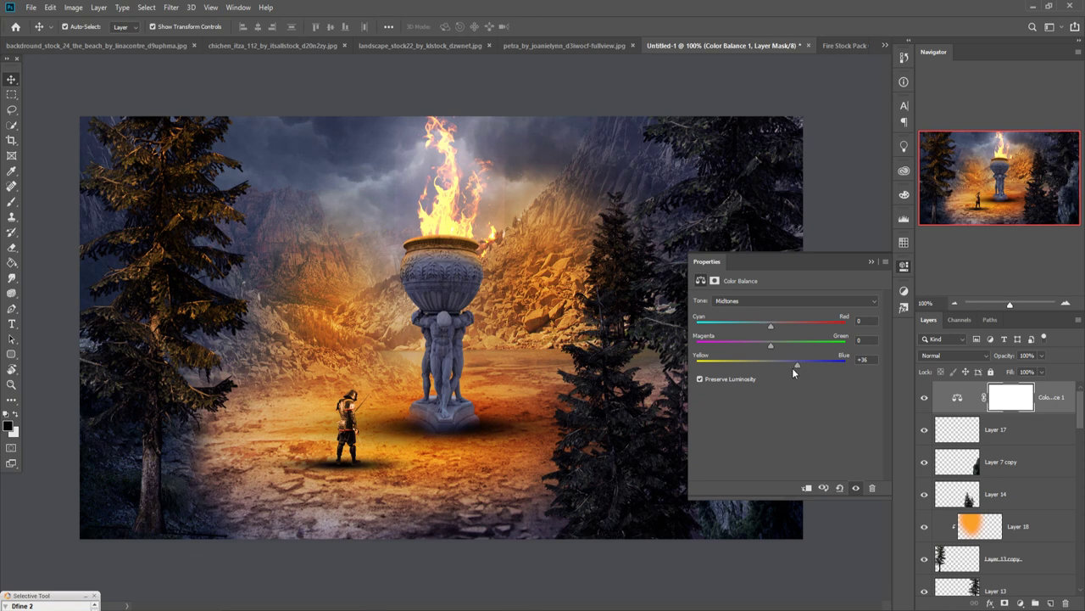
left_click_drag(771, 325, 769, 326)
left_click(871, 262)
left_click(1055, 395)
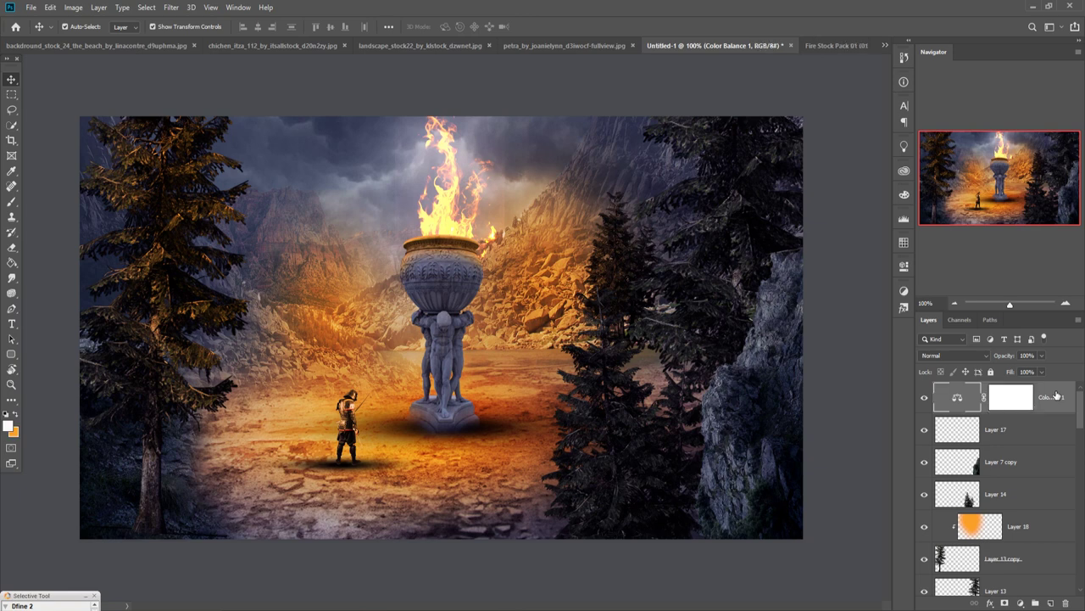
Step: Stamp all visible layers into Layer 21 and duplicate it as Layer 21 copy
key("shift+ctrl+alt+e")
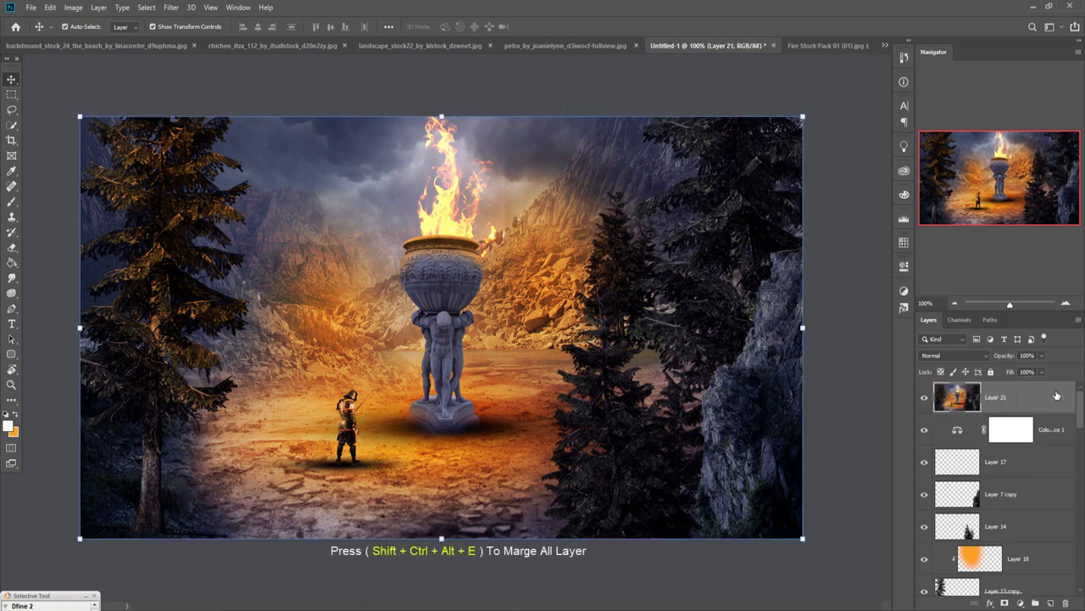
right_click(1057, 396)
left_click(976, 179)
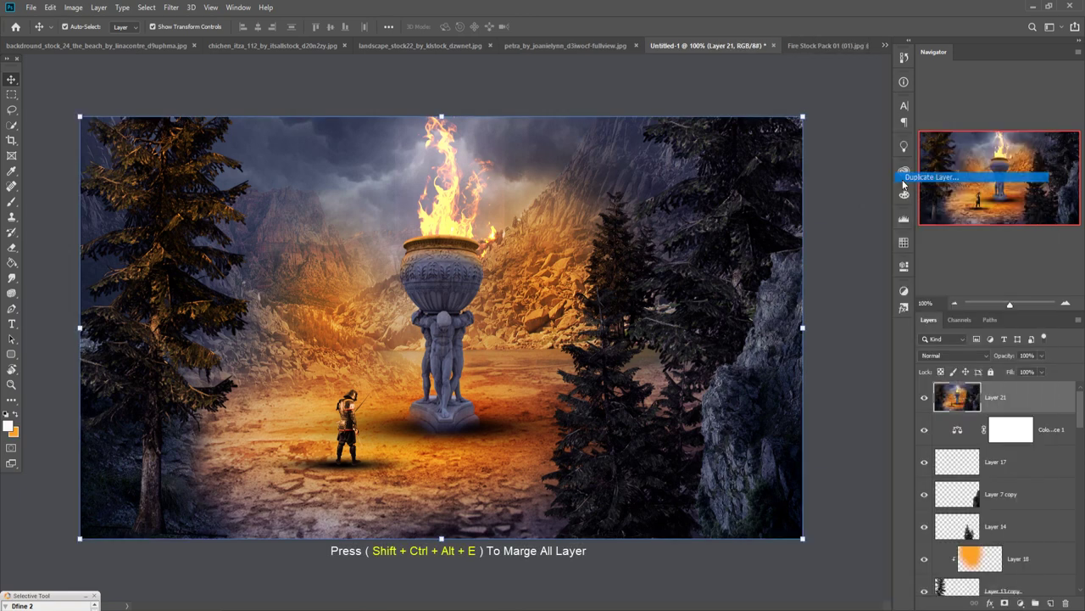
left_click(642, 177)
Step: In the Camera Raw filter, darken the corners with a negative post-crop vignette
left_click(171, 8)
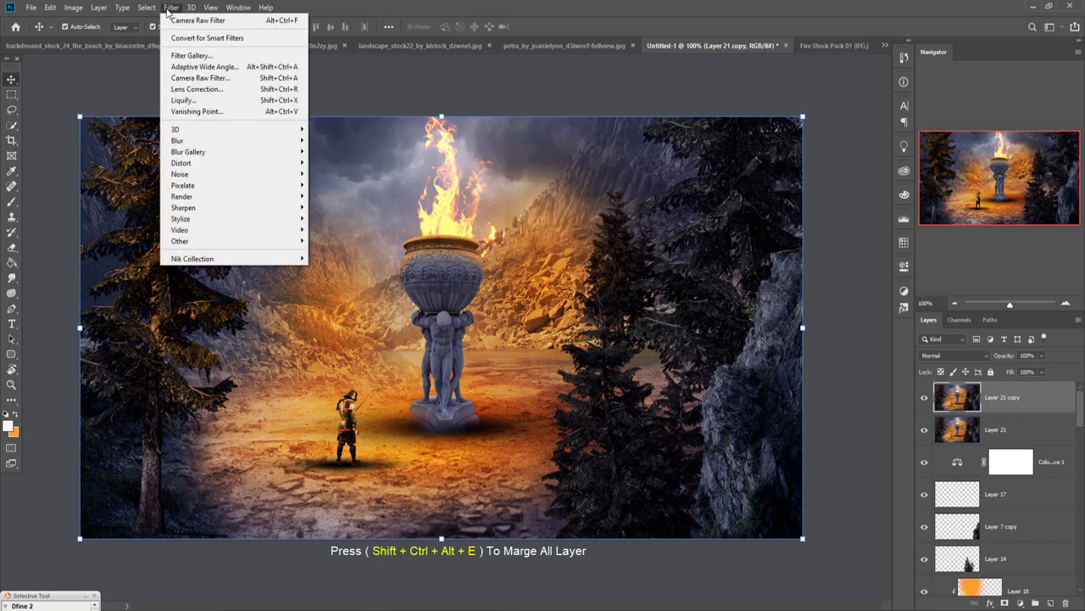
left_click(200, 77)
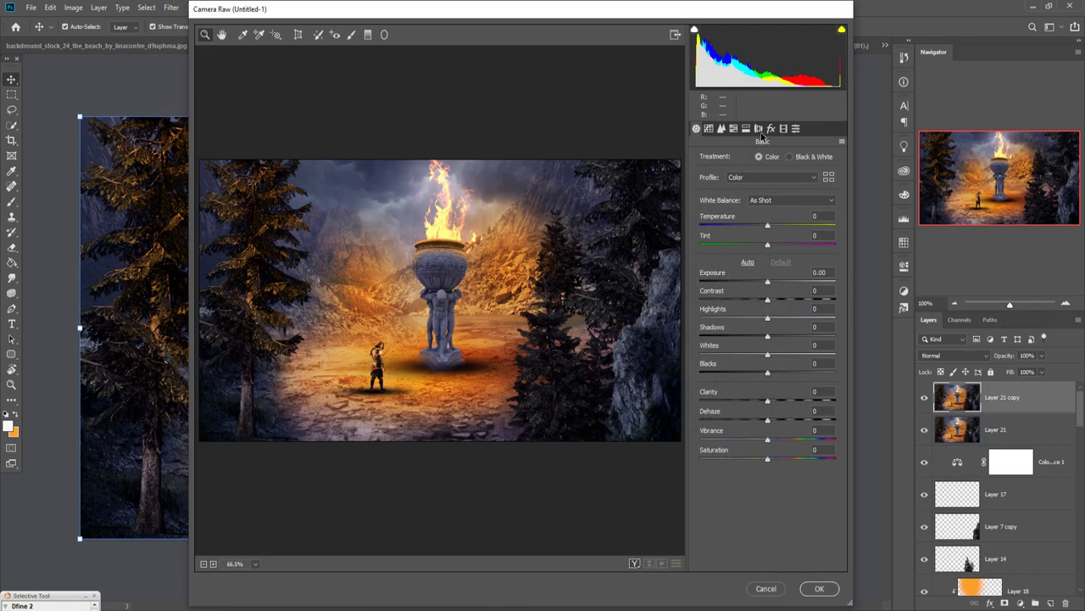
left_click(771, 128)
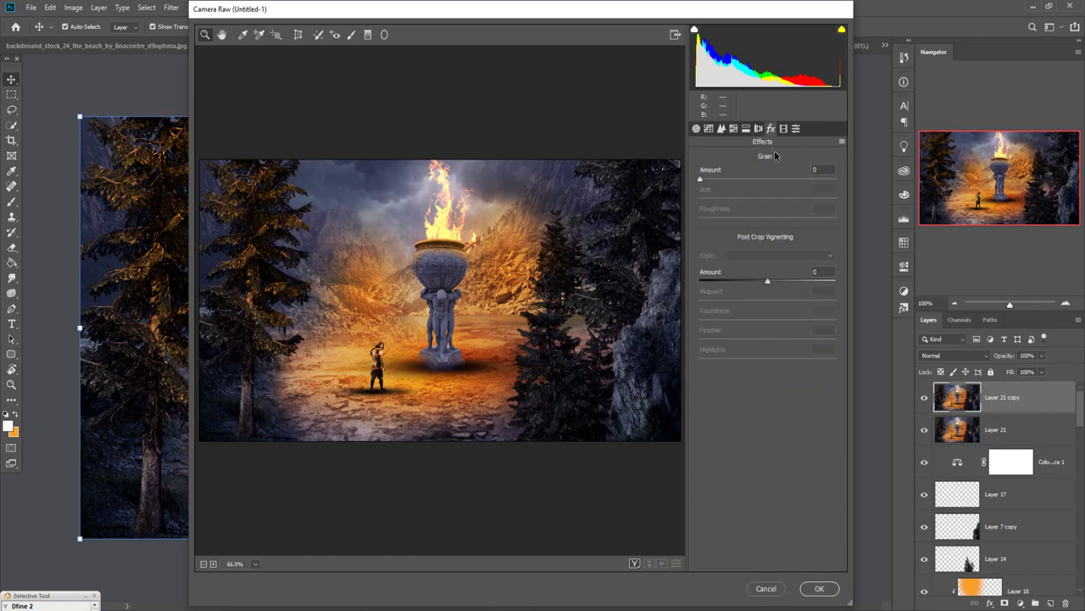
mouse_move(768, 282)
left_mouse_down()
mouse_move(748, 282)
mouse_move(758, 293)
left_mouse_up()
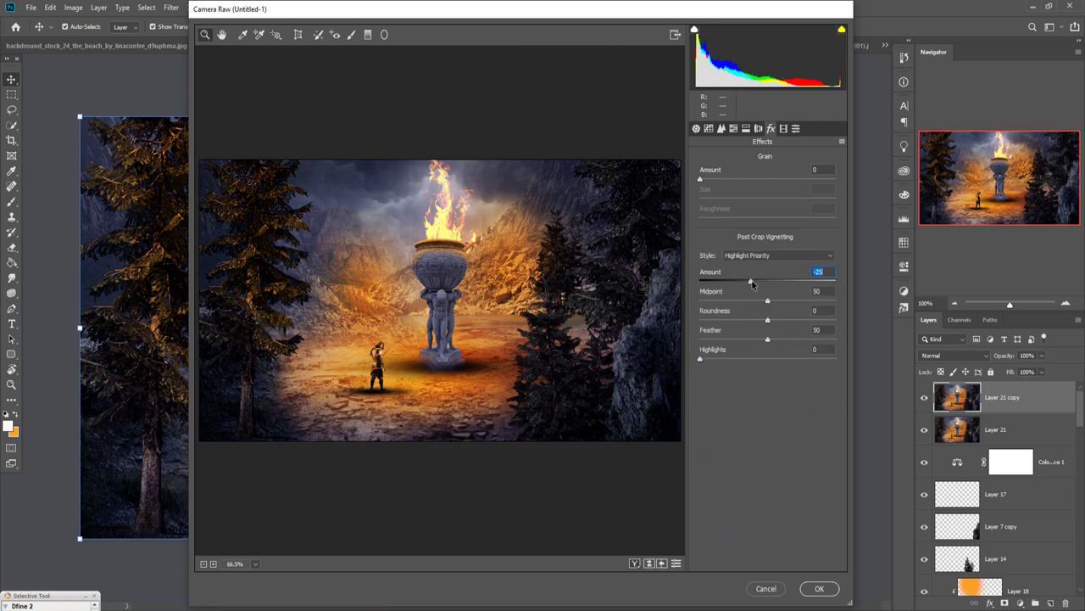
Step: Split-tone highlights to hue 36, saturation 24, and shadows to hue 207, saturation 35
left_click(746, 128)
left_click_drag(701, 175, 713, 176)
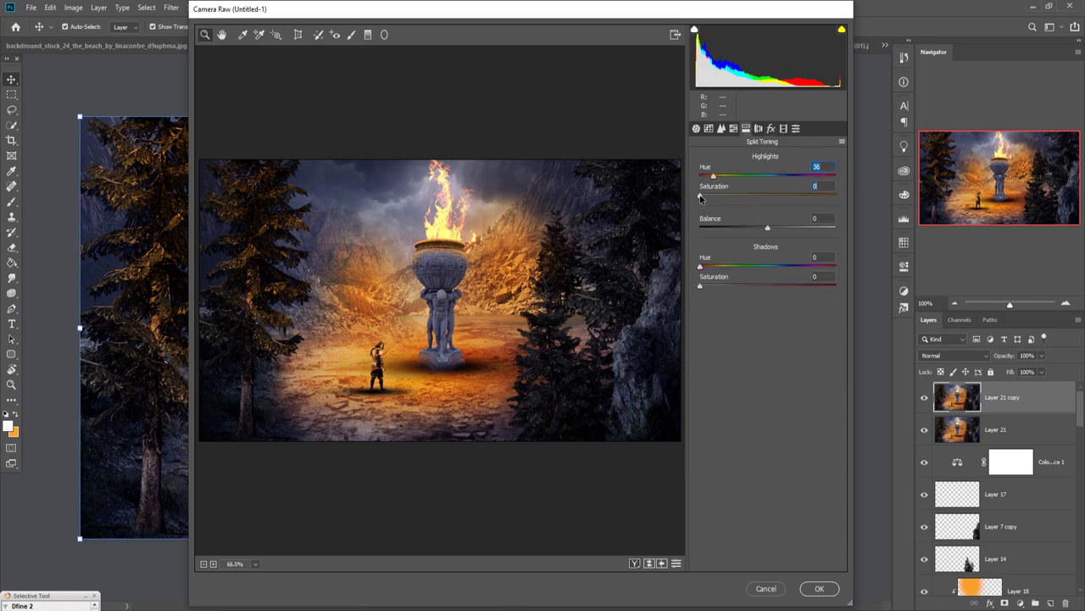
left_click_drag(700, 195, 733, 195)
left_click_drag(700, 268, 778, 268)
left_click_drag(703, 290, 746, 289)
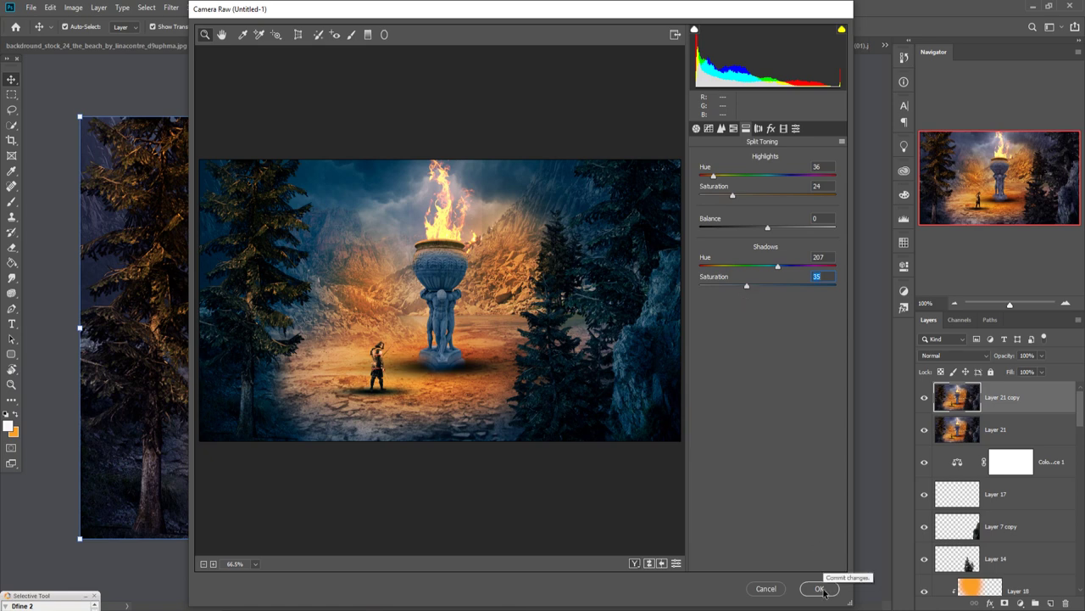
Step: Lower Clarity to -23 and apply the Camera Raw adjustments
left_click(696, 128)
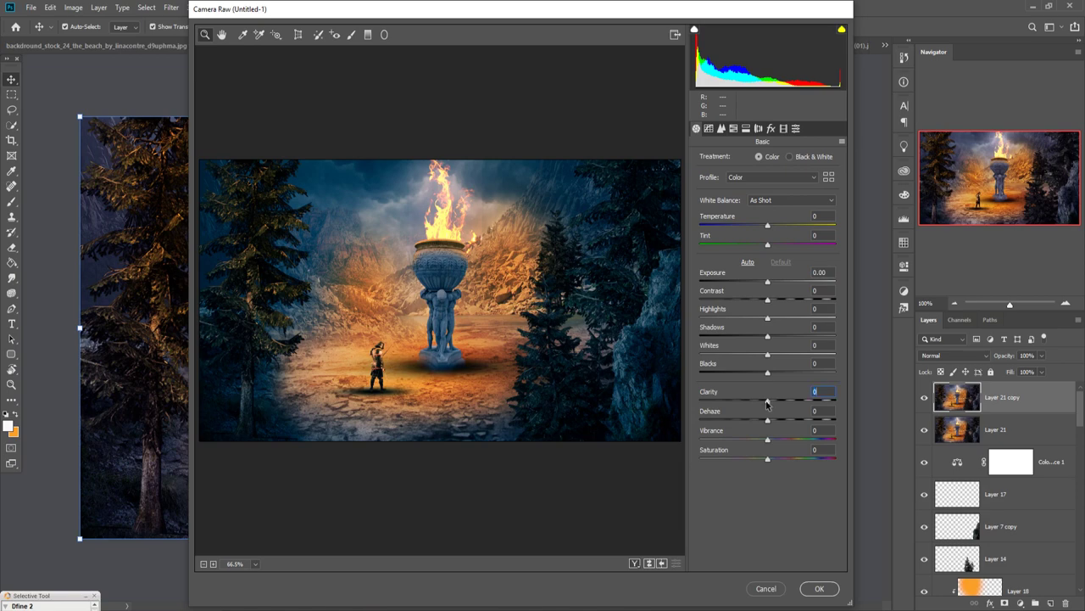
left_click_drag(766, 404, 752, 402)
left_click(815, 586)
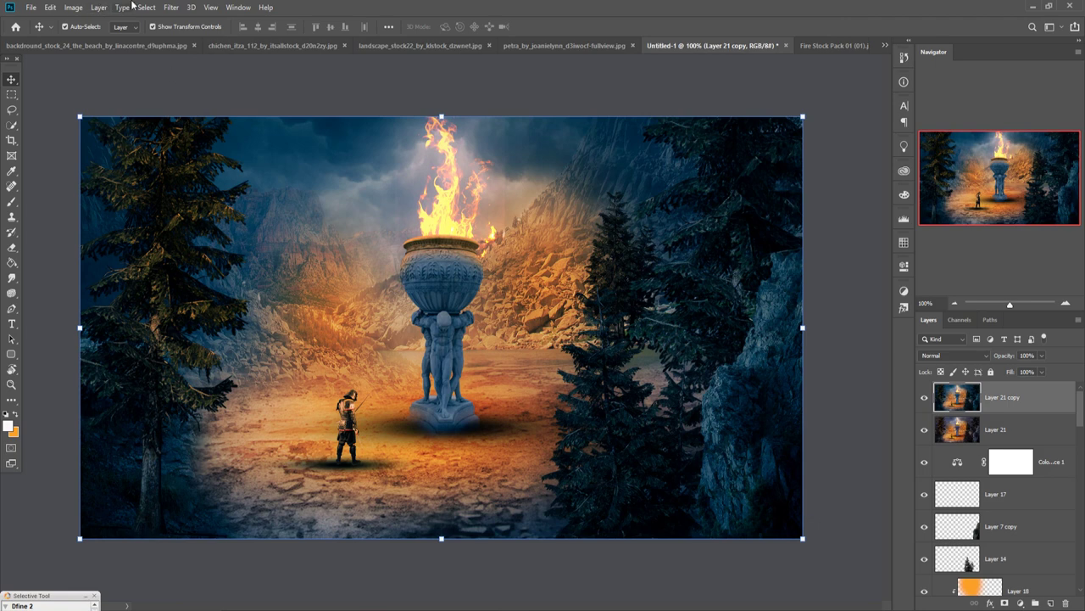
left_click(170, 7)
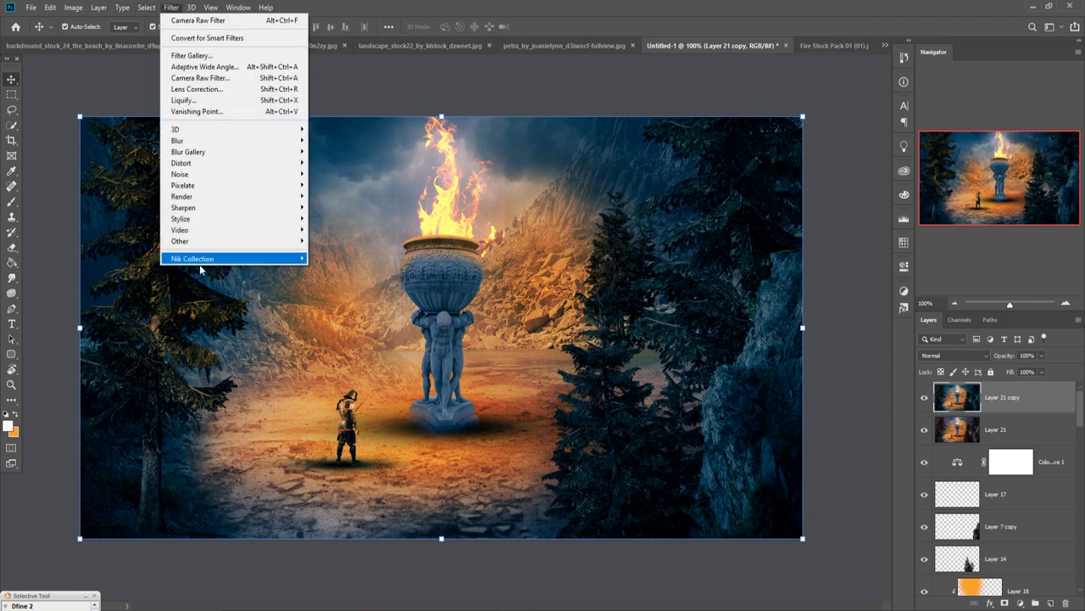
Step: Apply Color Efex Pro 4's Cross Processing look at 41%, postponing the update prompt
mouse_move(192, 258)
left_click(336, 271)
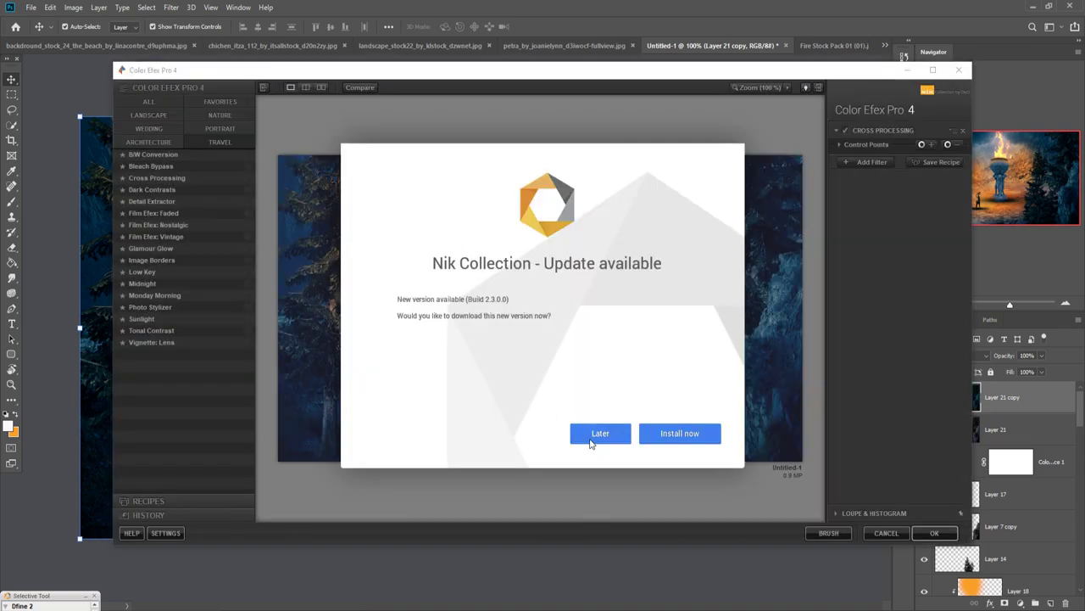
left_click(600, 432)
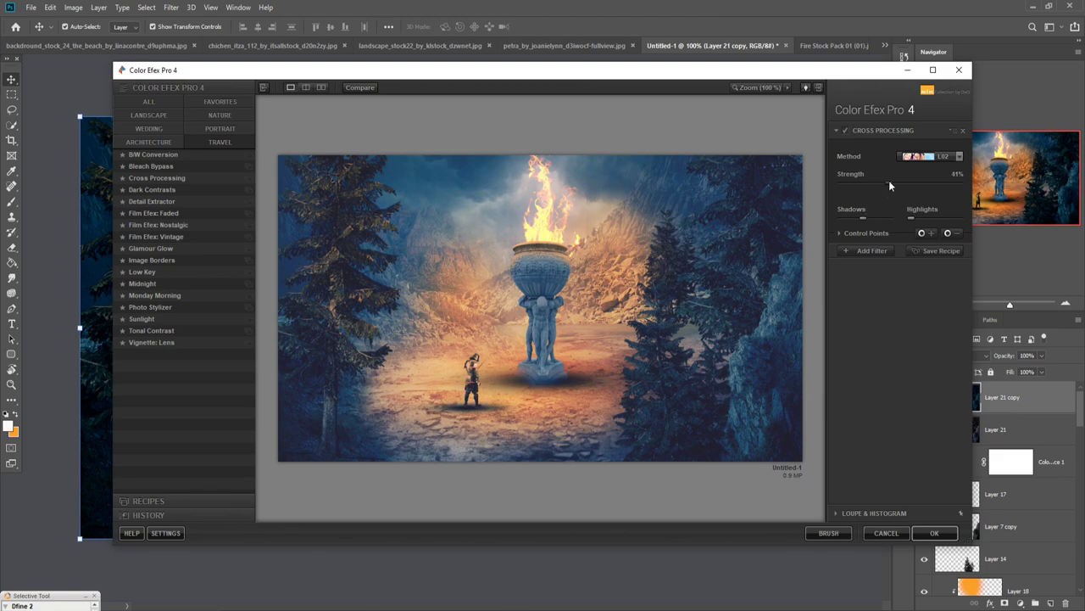
left_click(934, 532)
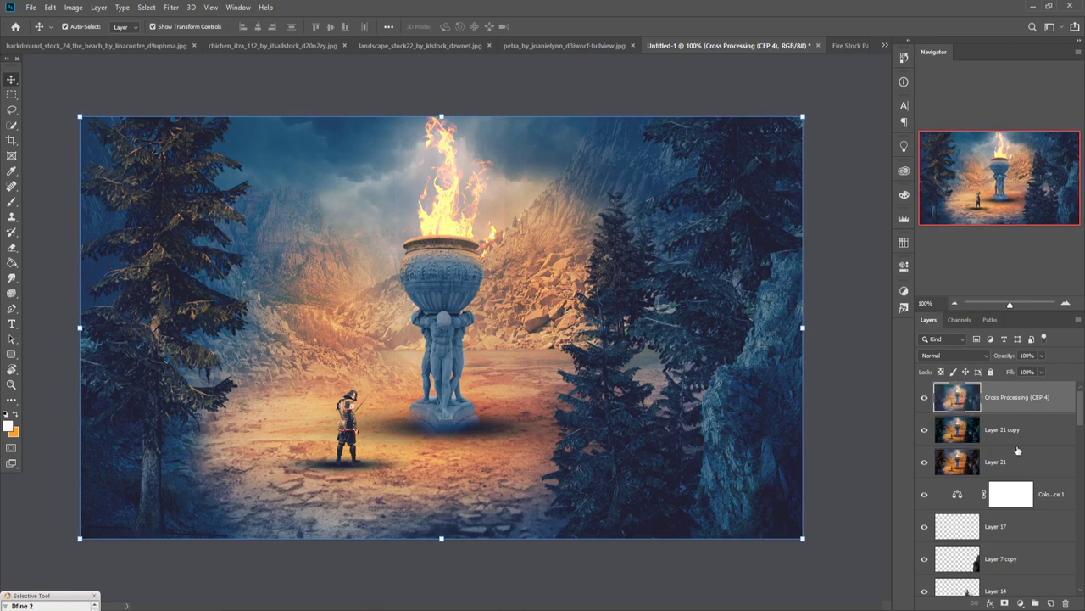
Step: Add a warming Photo Filter and a second Photo Filter coloured cyan 00ece9
left_click(1020, 603)
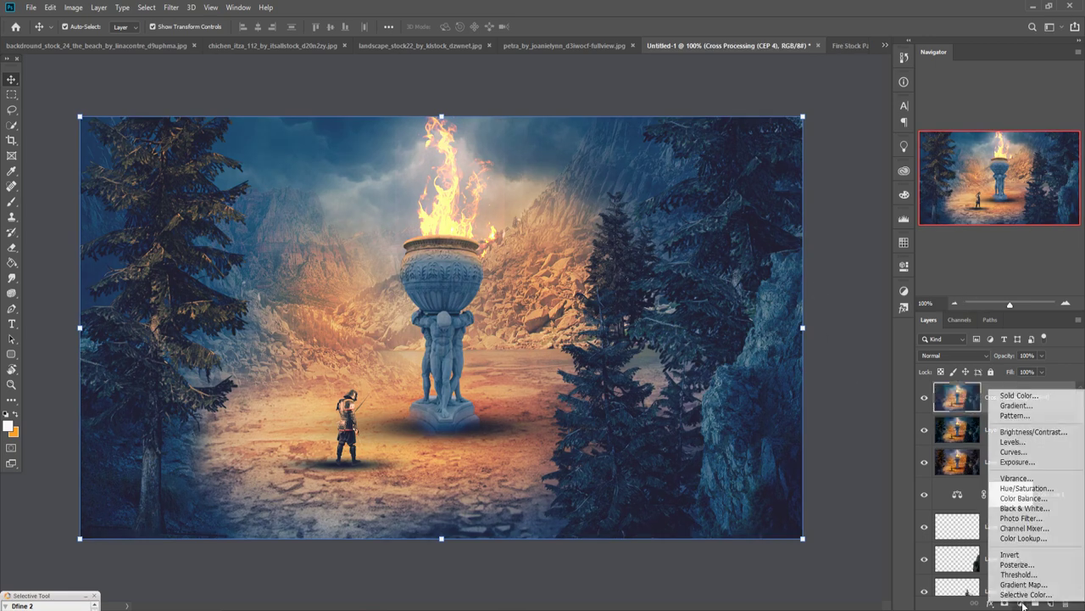
left_click(1021, 517)
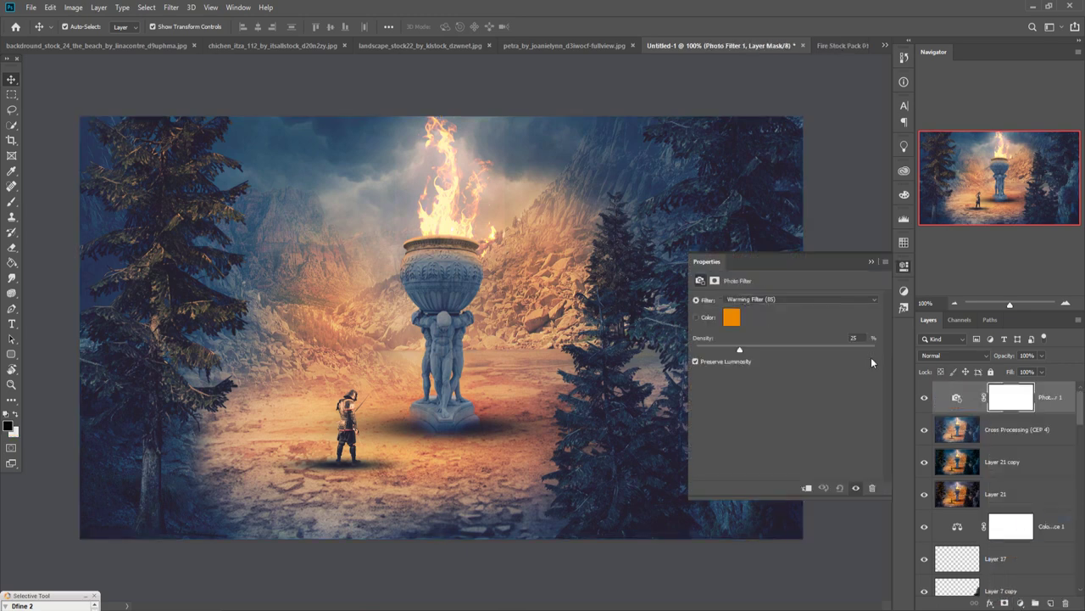
left_click(872, 263)
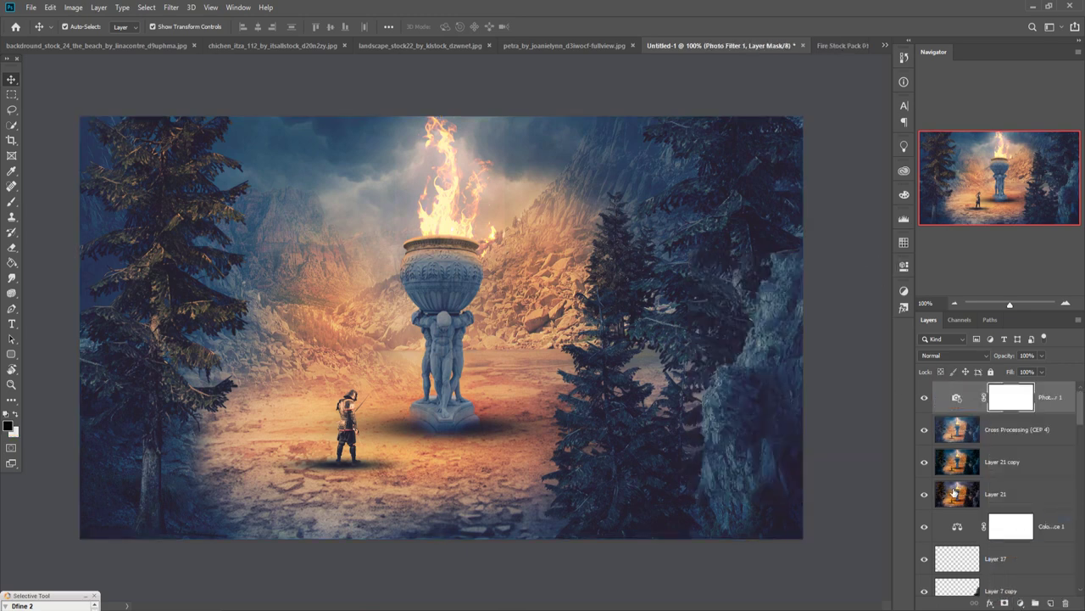
left_click(1020, 603)
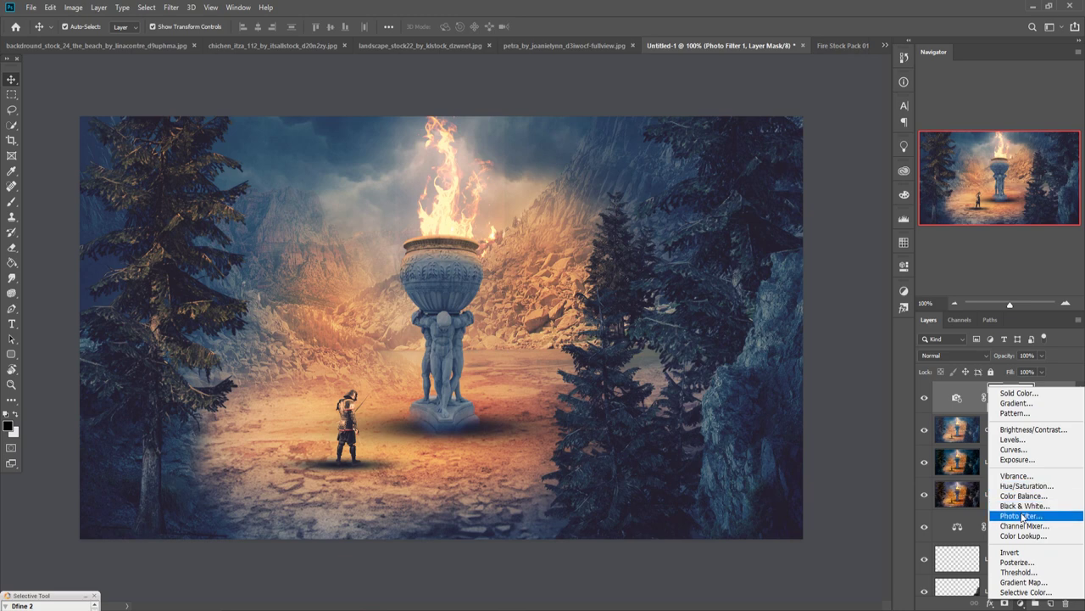
left_click(1021, 516)
left_click(732, 319)
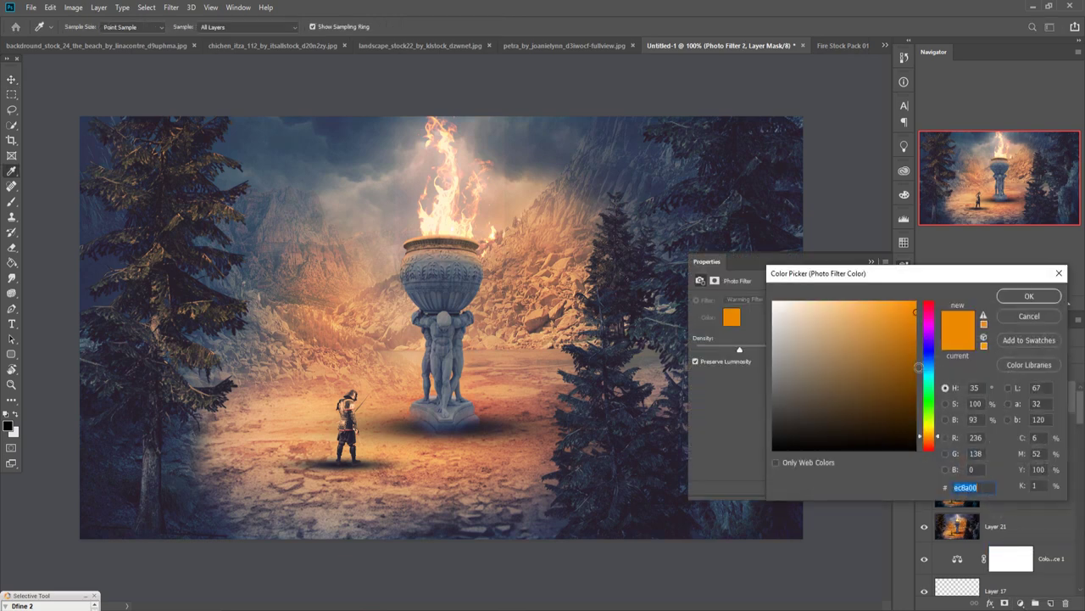
left_click(934, 376)
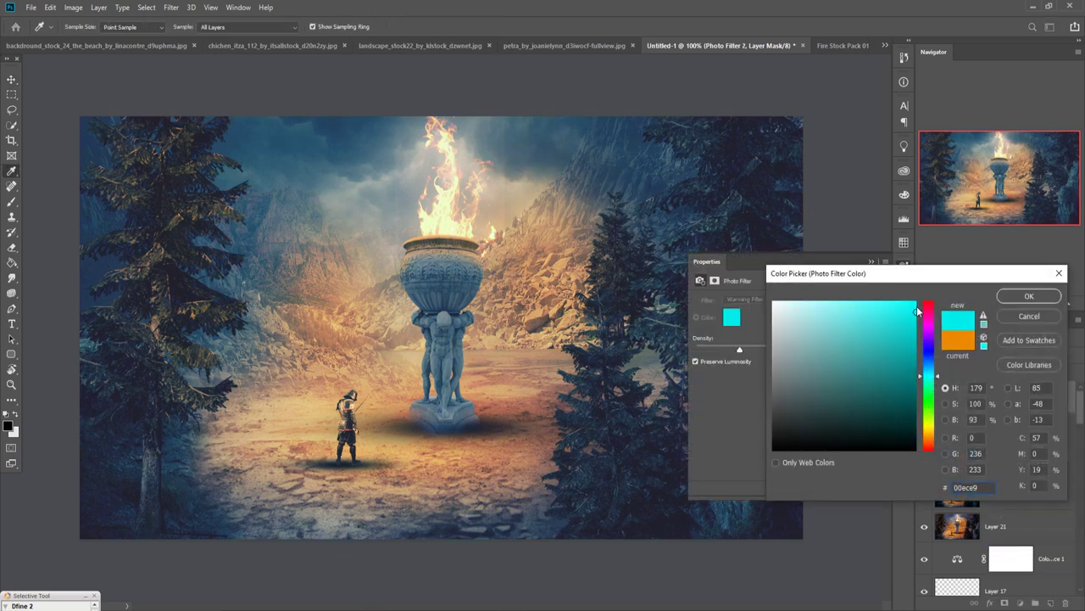
left_click(1020, 296)
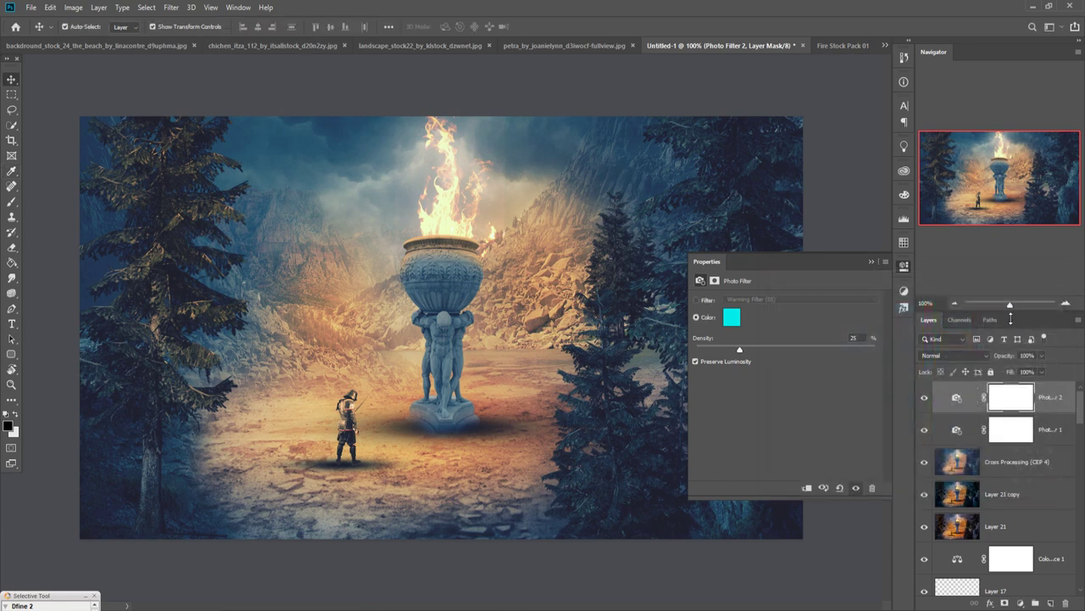
left_click(869, 262)
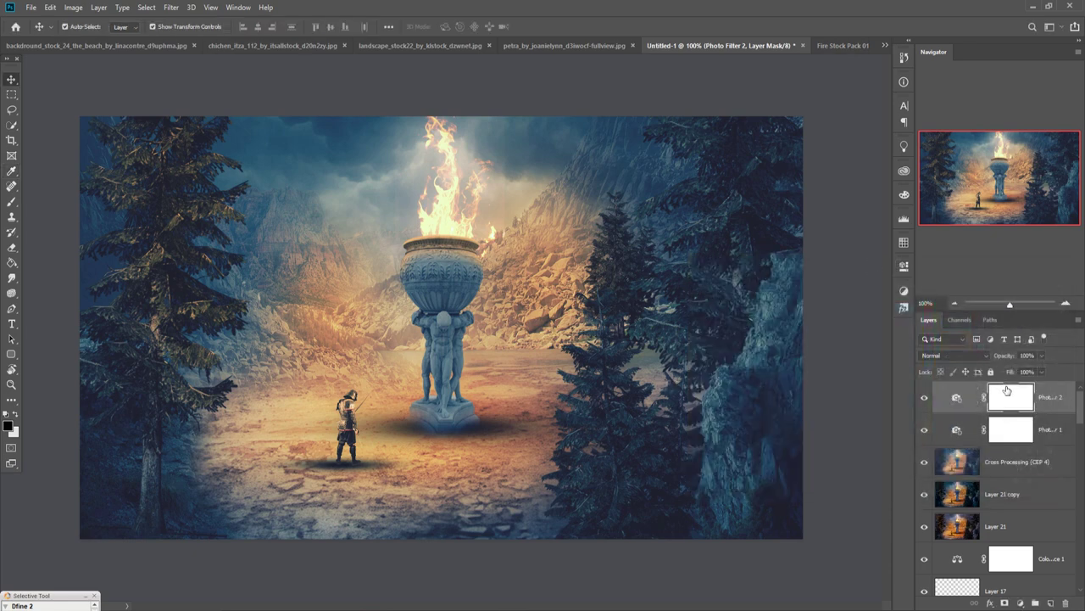
Step: Paint black on the cyan filter's mask to hide the tint over the central statue
left_click(13, 206)
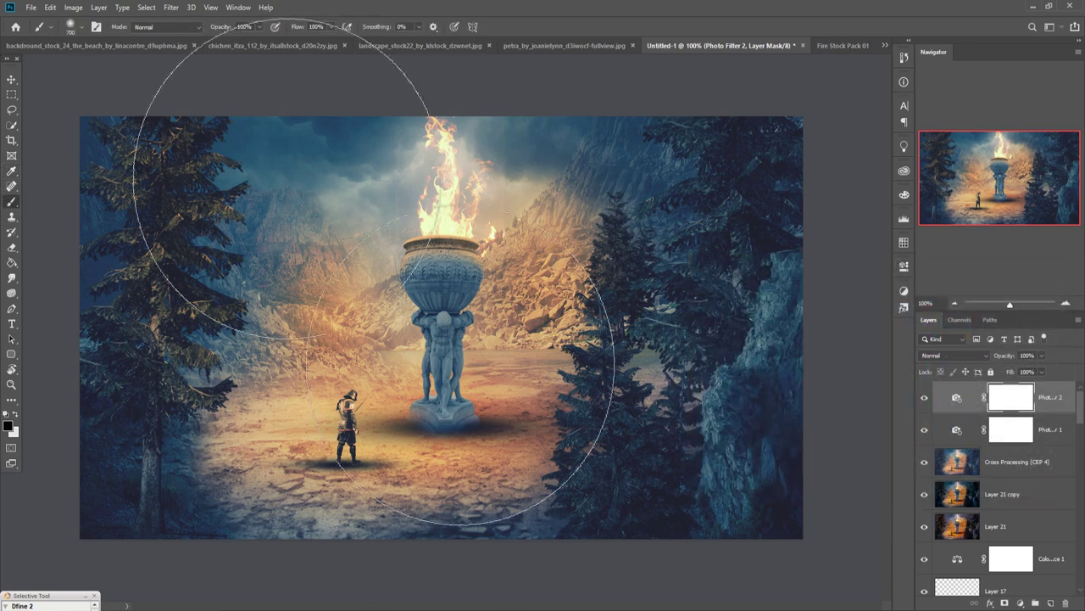
mouse_move(432, 335)
left_mouse_down()
mouse_move(424, 432)
mouse_move(409, 452)
left_mouse_up()
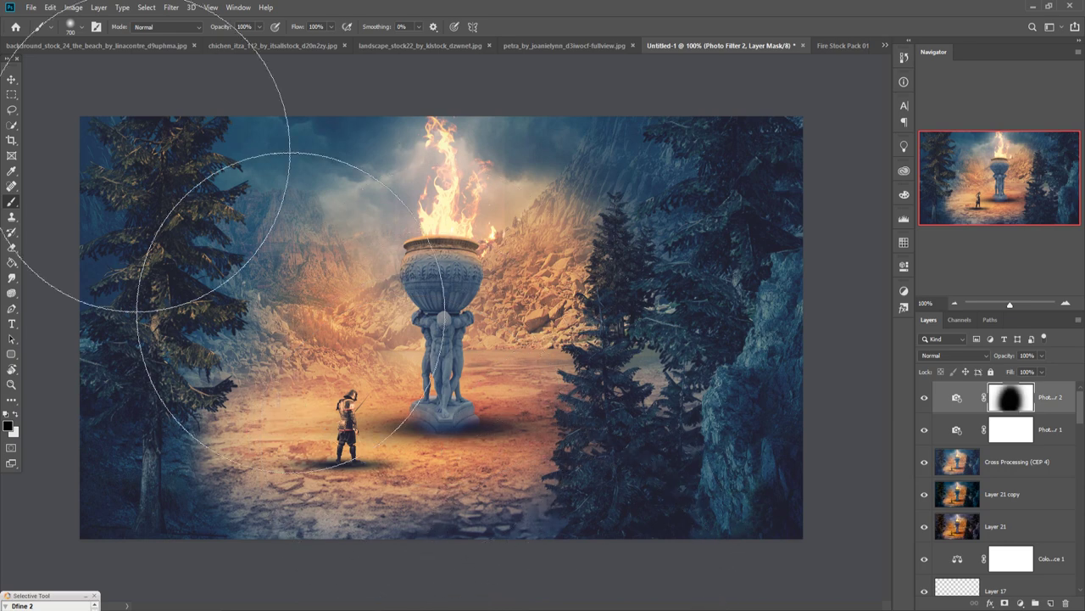
left_click(12, 79)
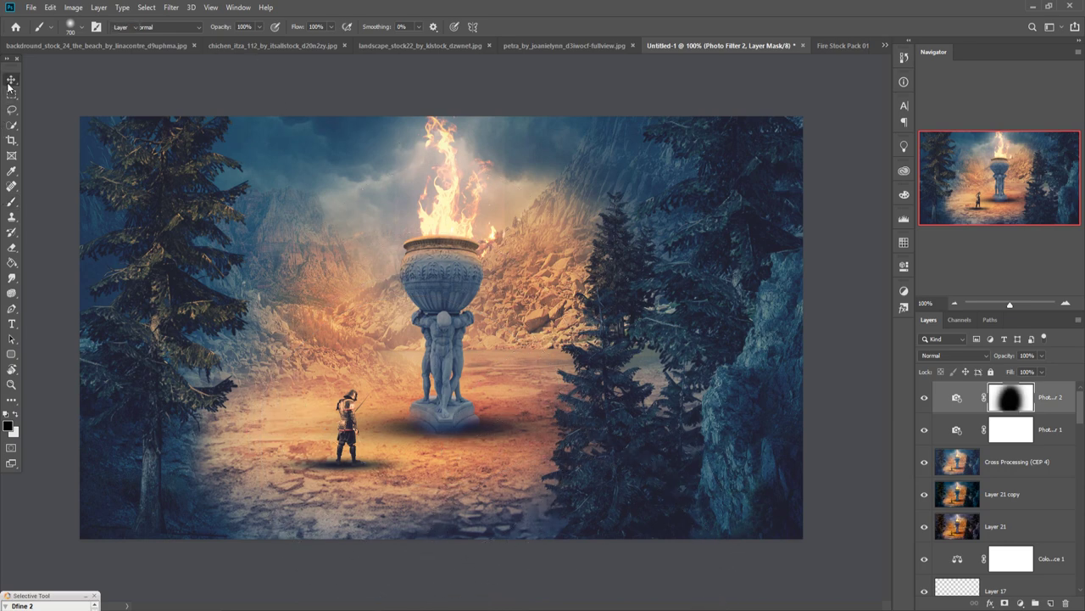
left_click(1055, 395)
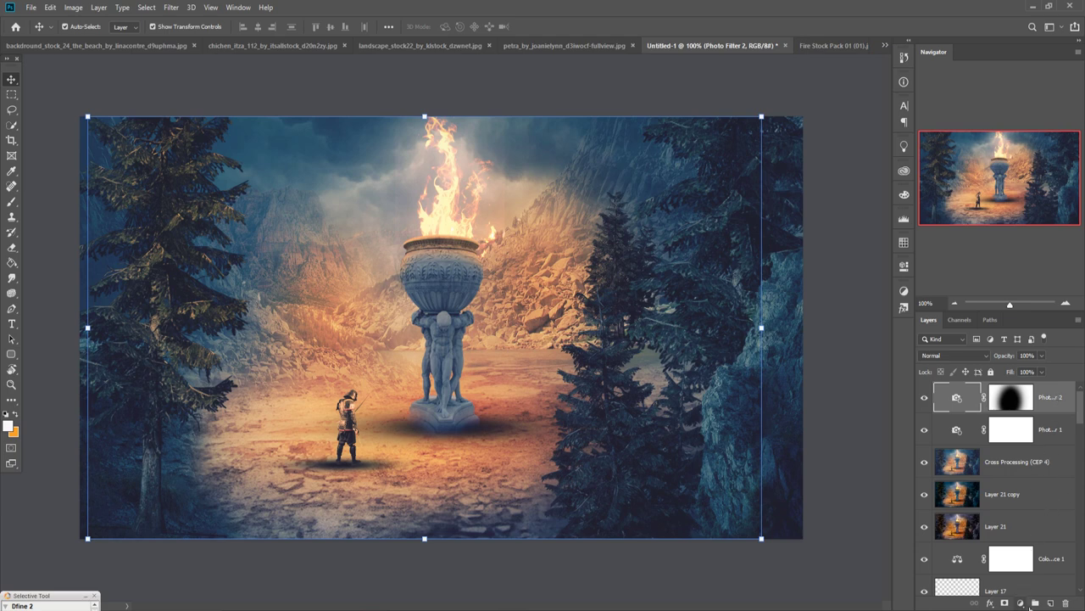
Step: Add a Neutral Density Light 3 gradient fill, then stamp visible layers into Layer 22
left_click(1021, 603)
left_click(1018, 410)
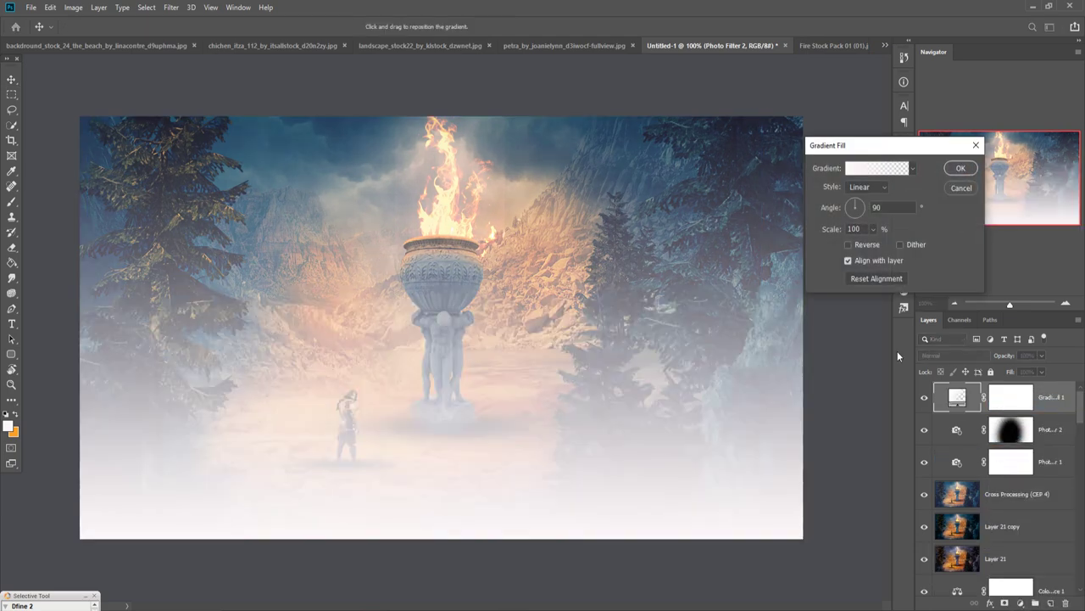
left_click(874, 168)
left_click(755, 350)
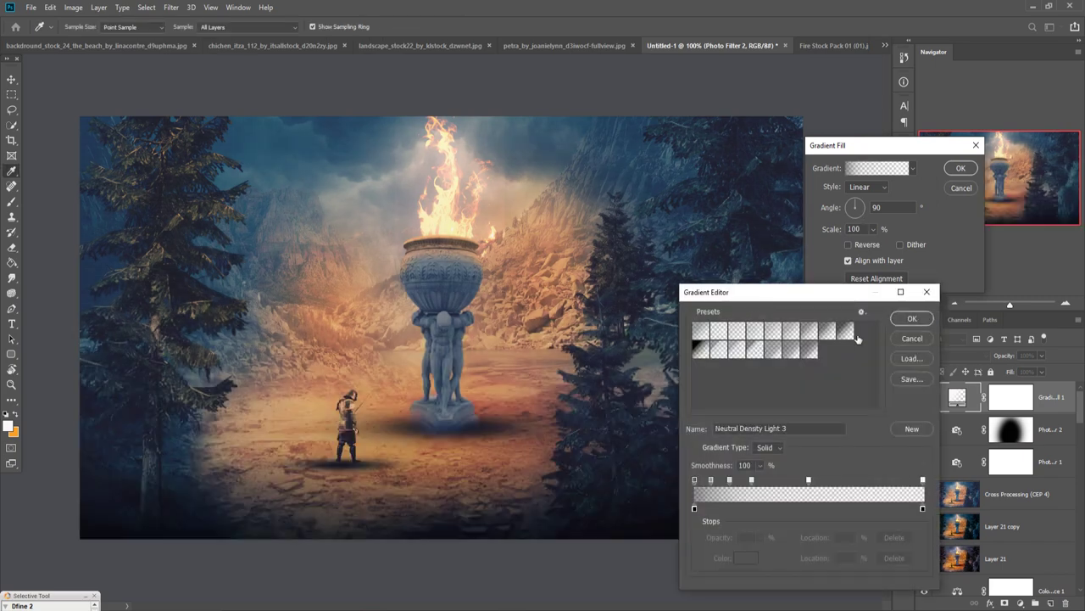
left_click(911, 318)
left_click(957, 167)
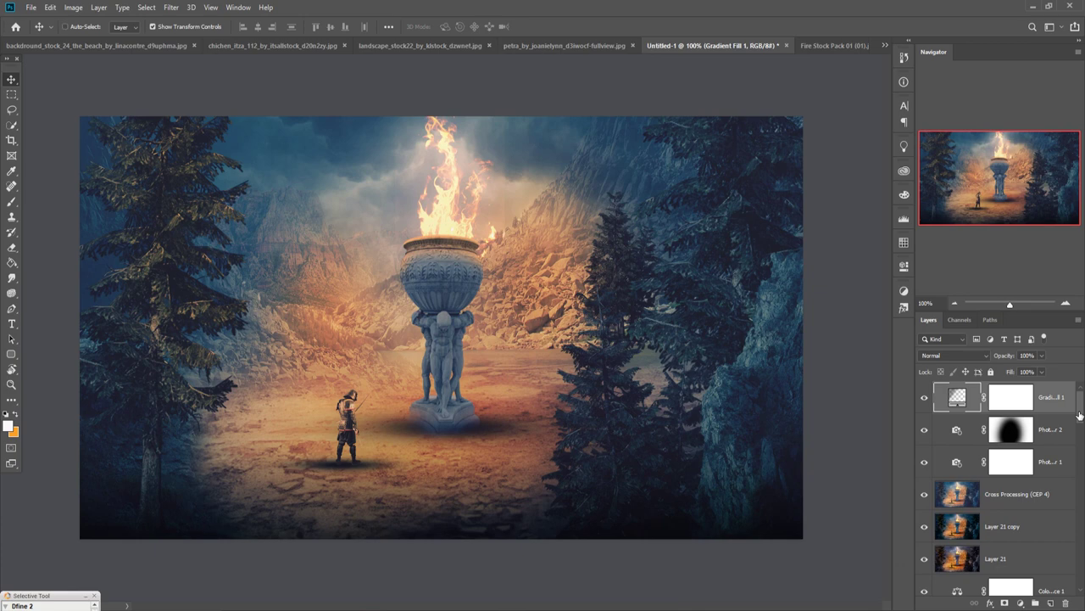
key("ctrl+shift+alt+e")
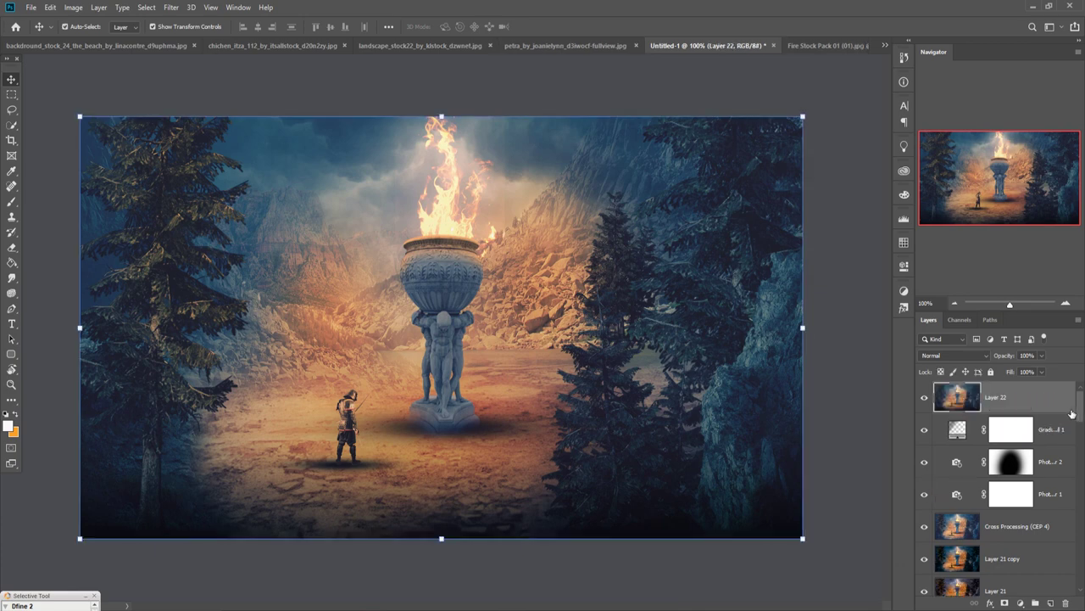